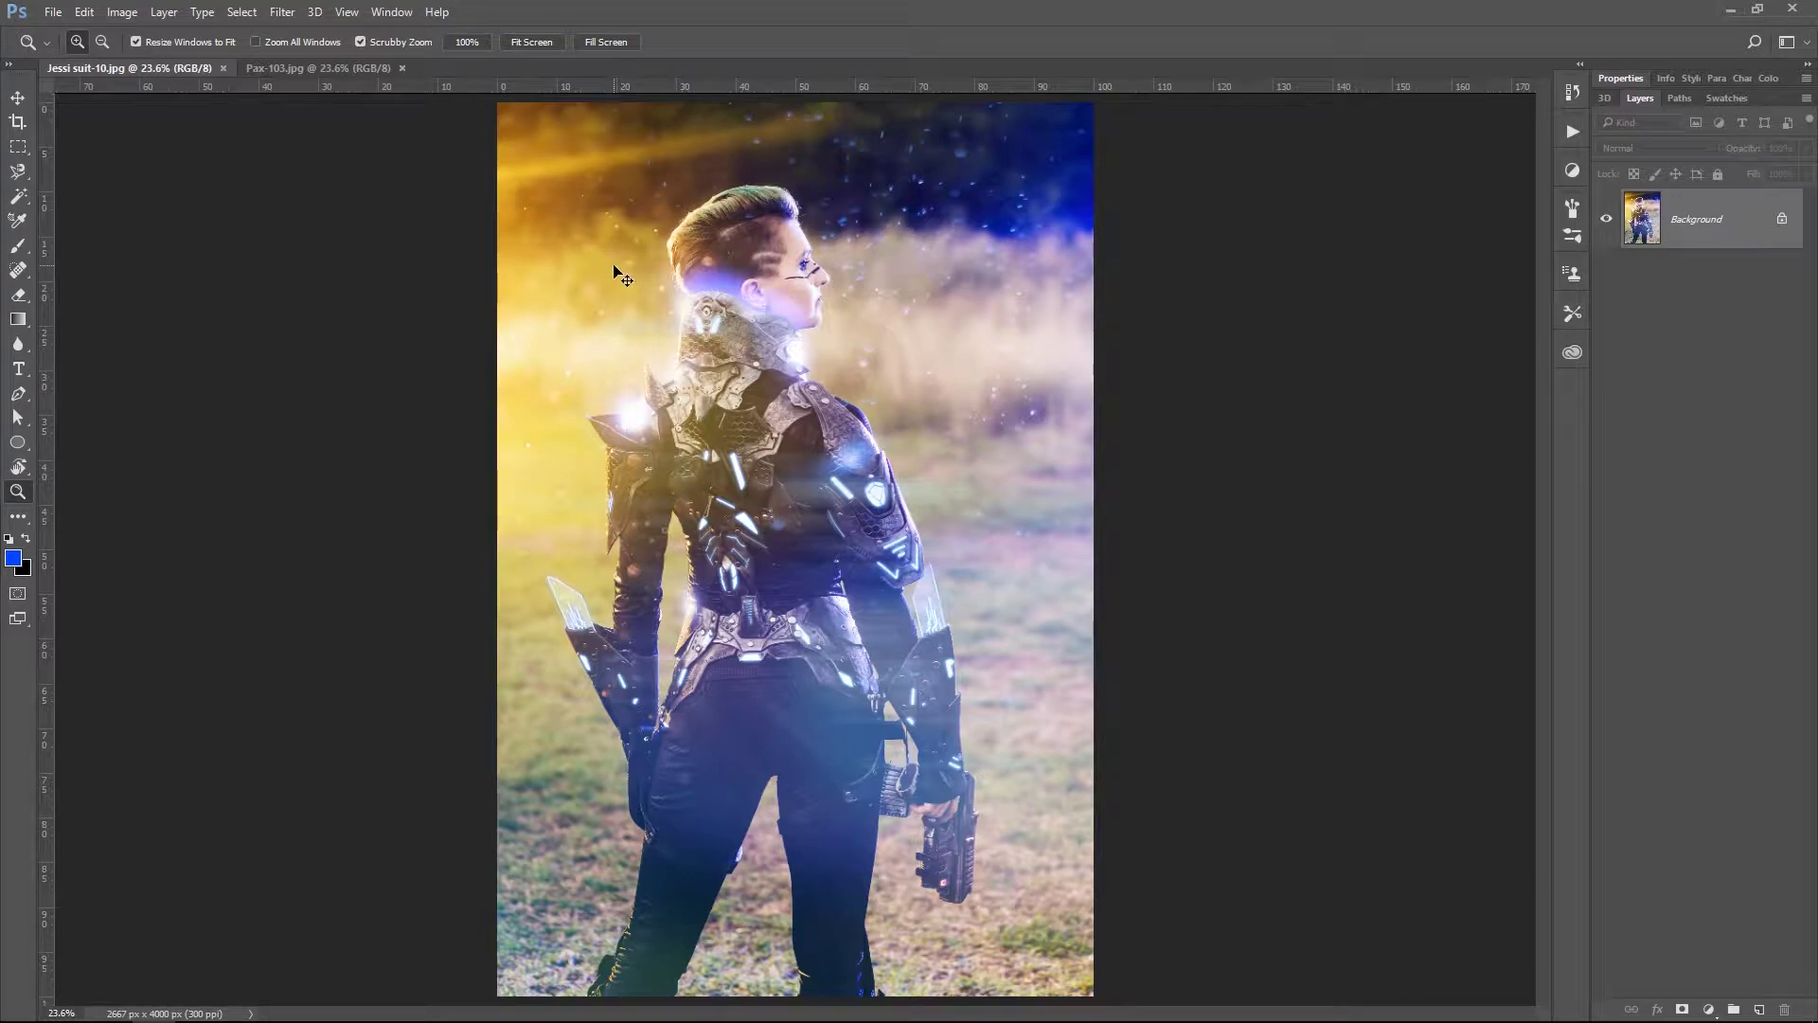
Create a white 1000 x 1000 px document at 300 ppi and select the Polygon tool.
key(ctrl+n)
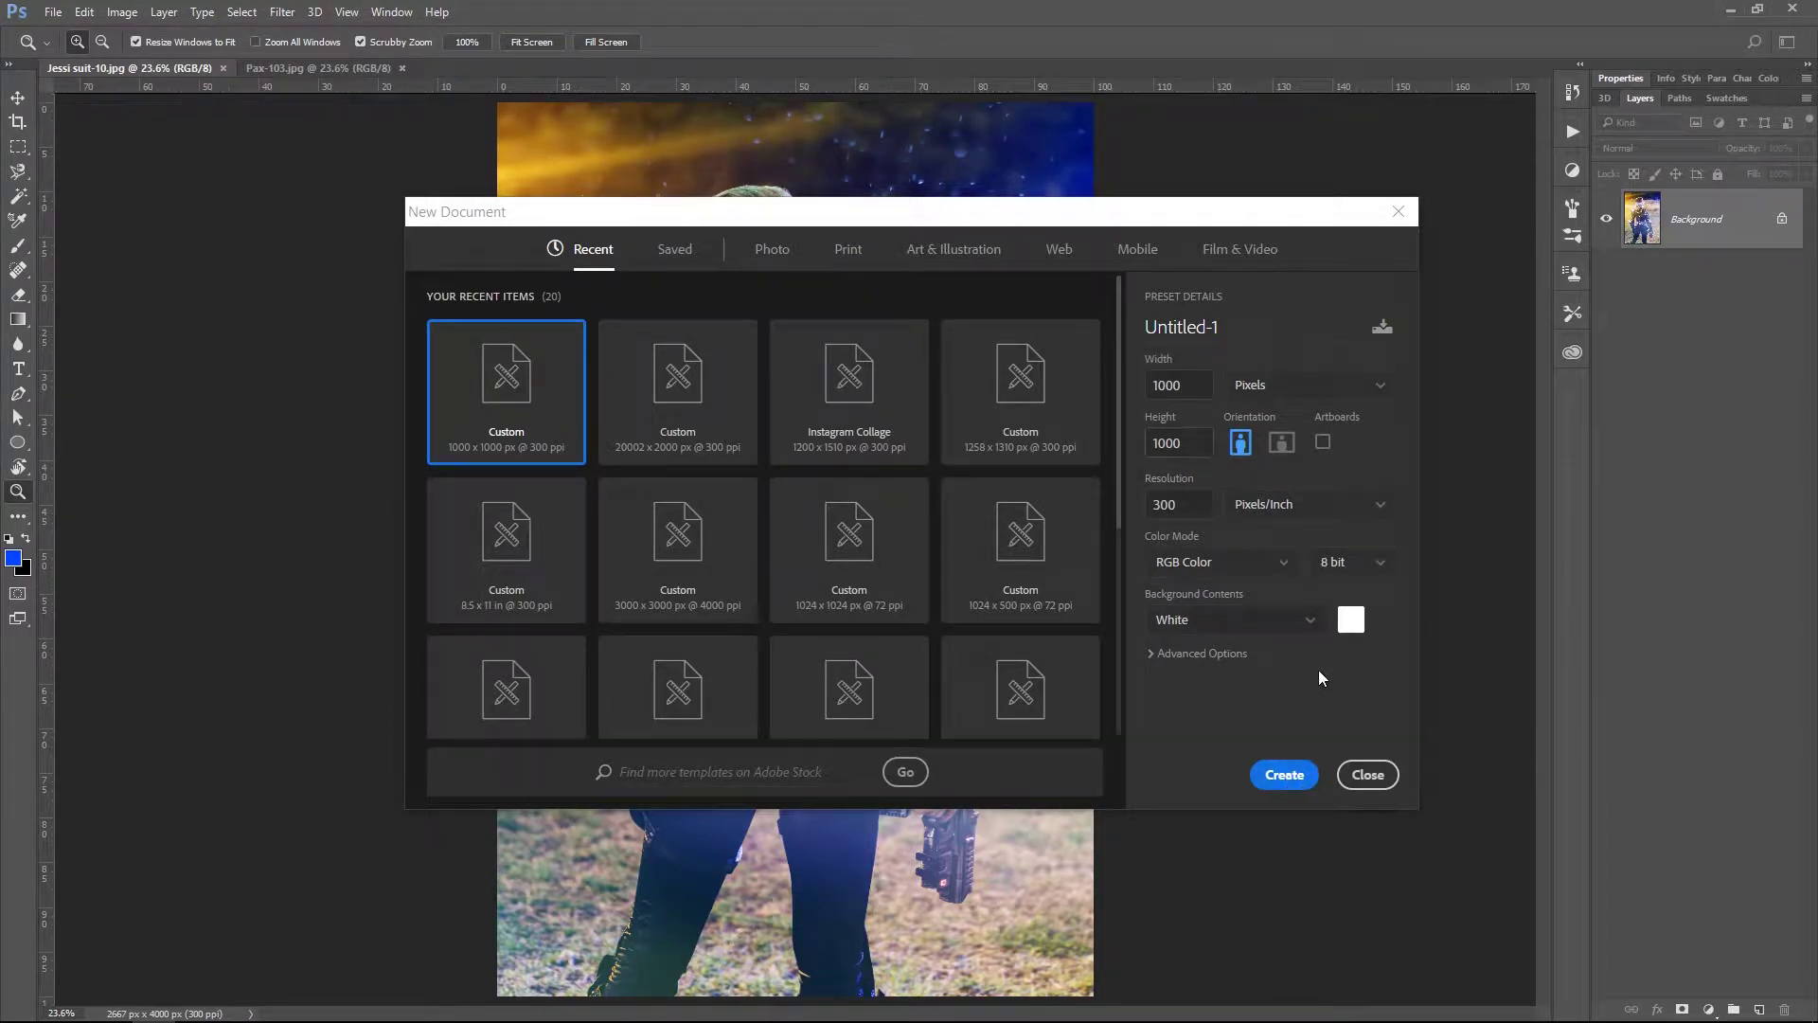
click(1285, 775)
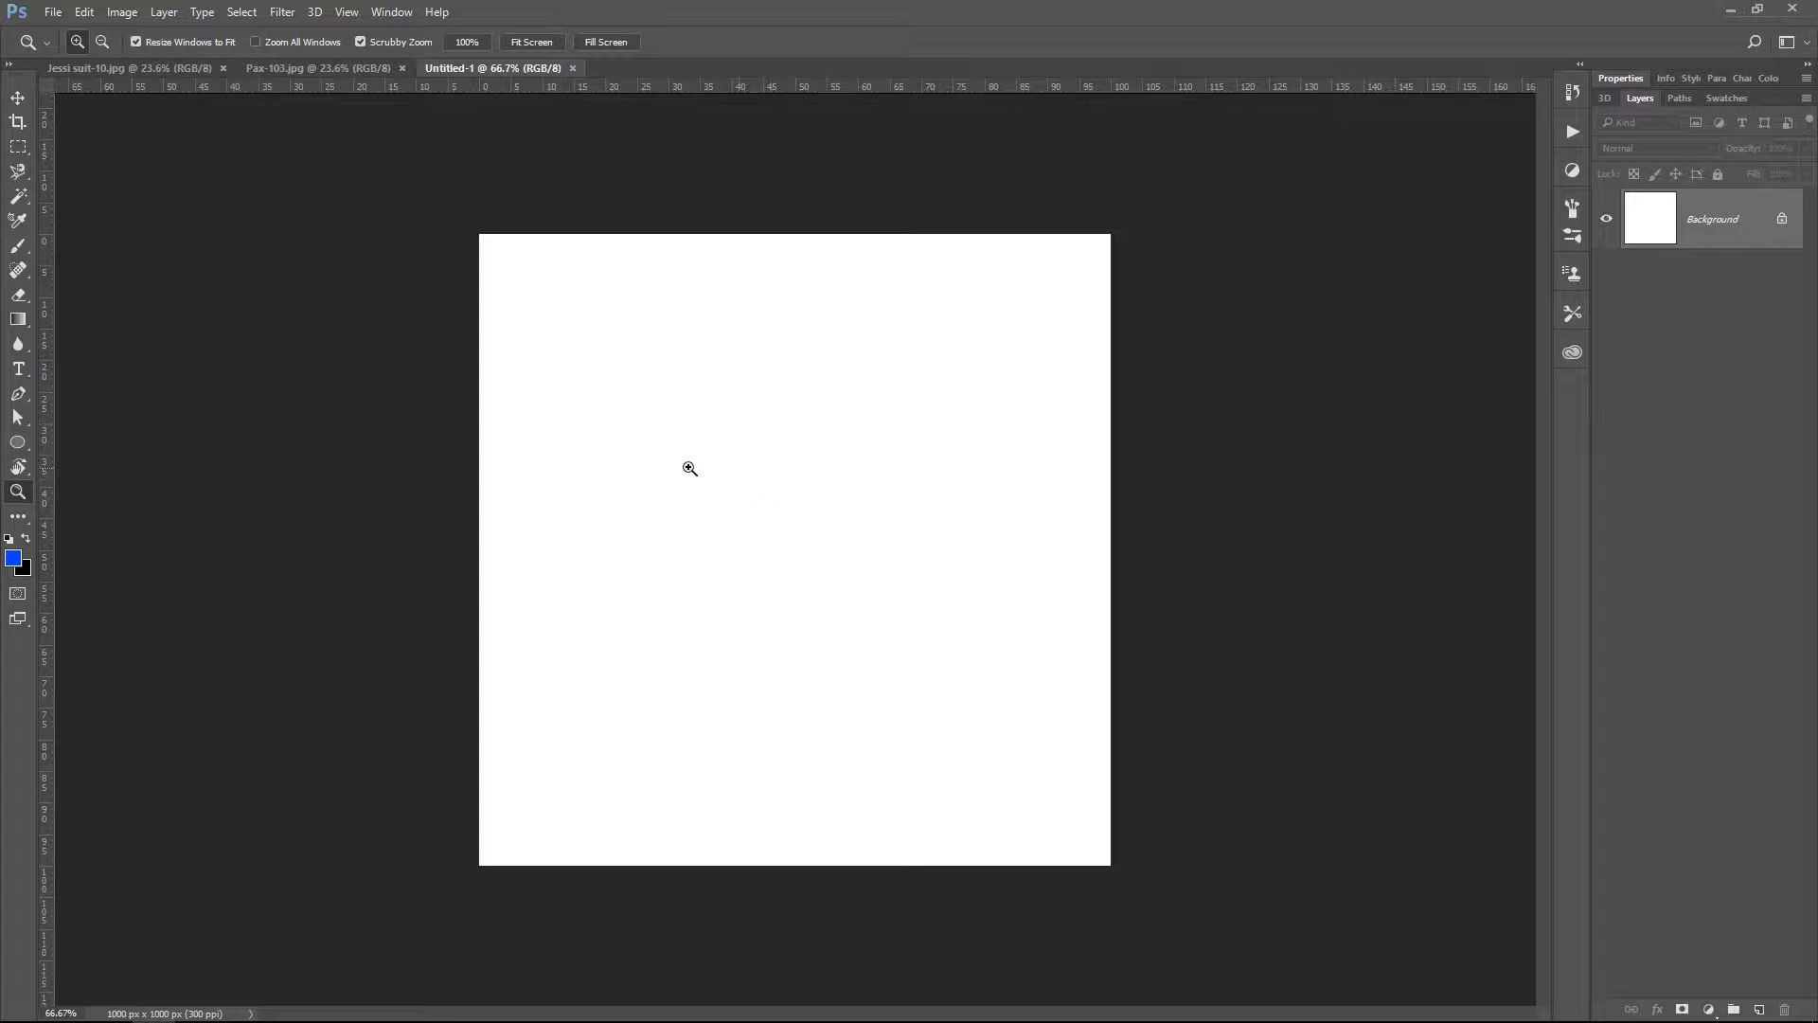
click(19, 443)
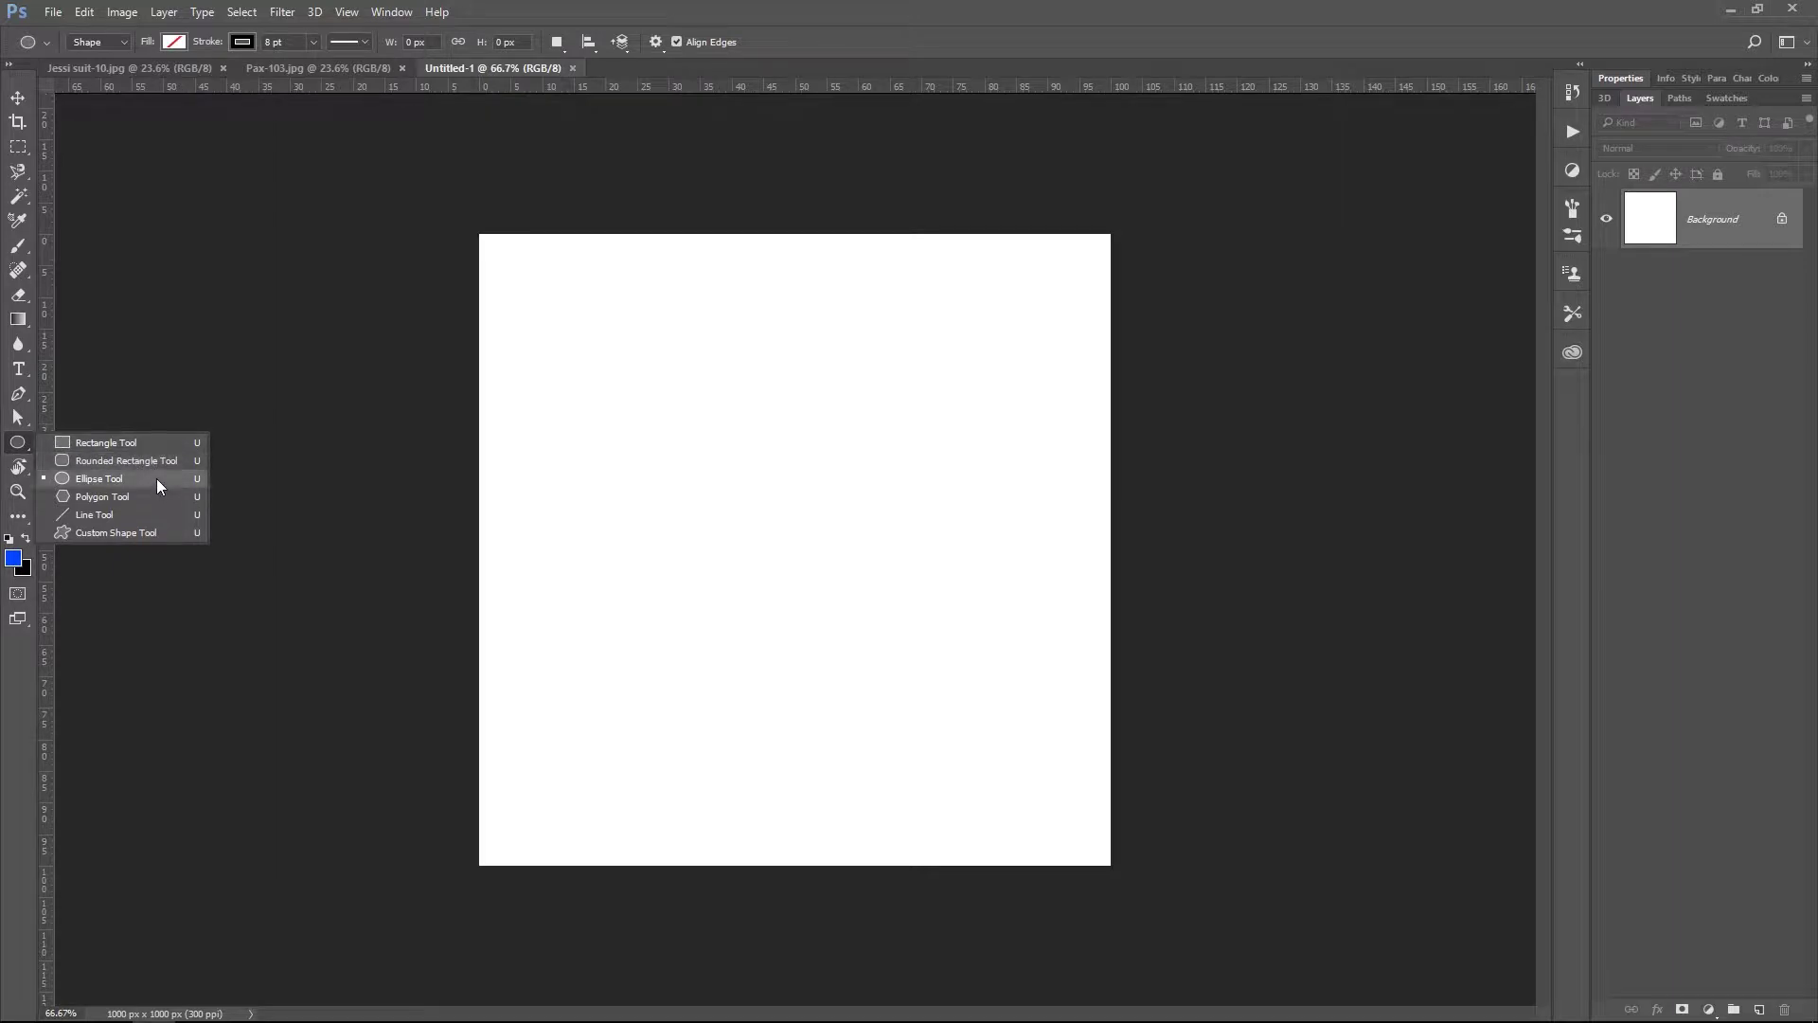
click(126, 496)
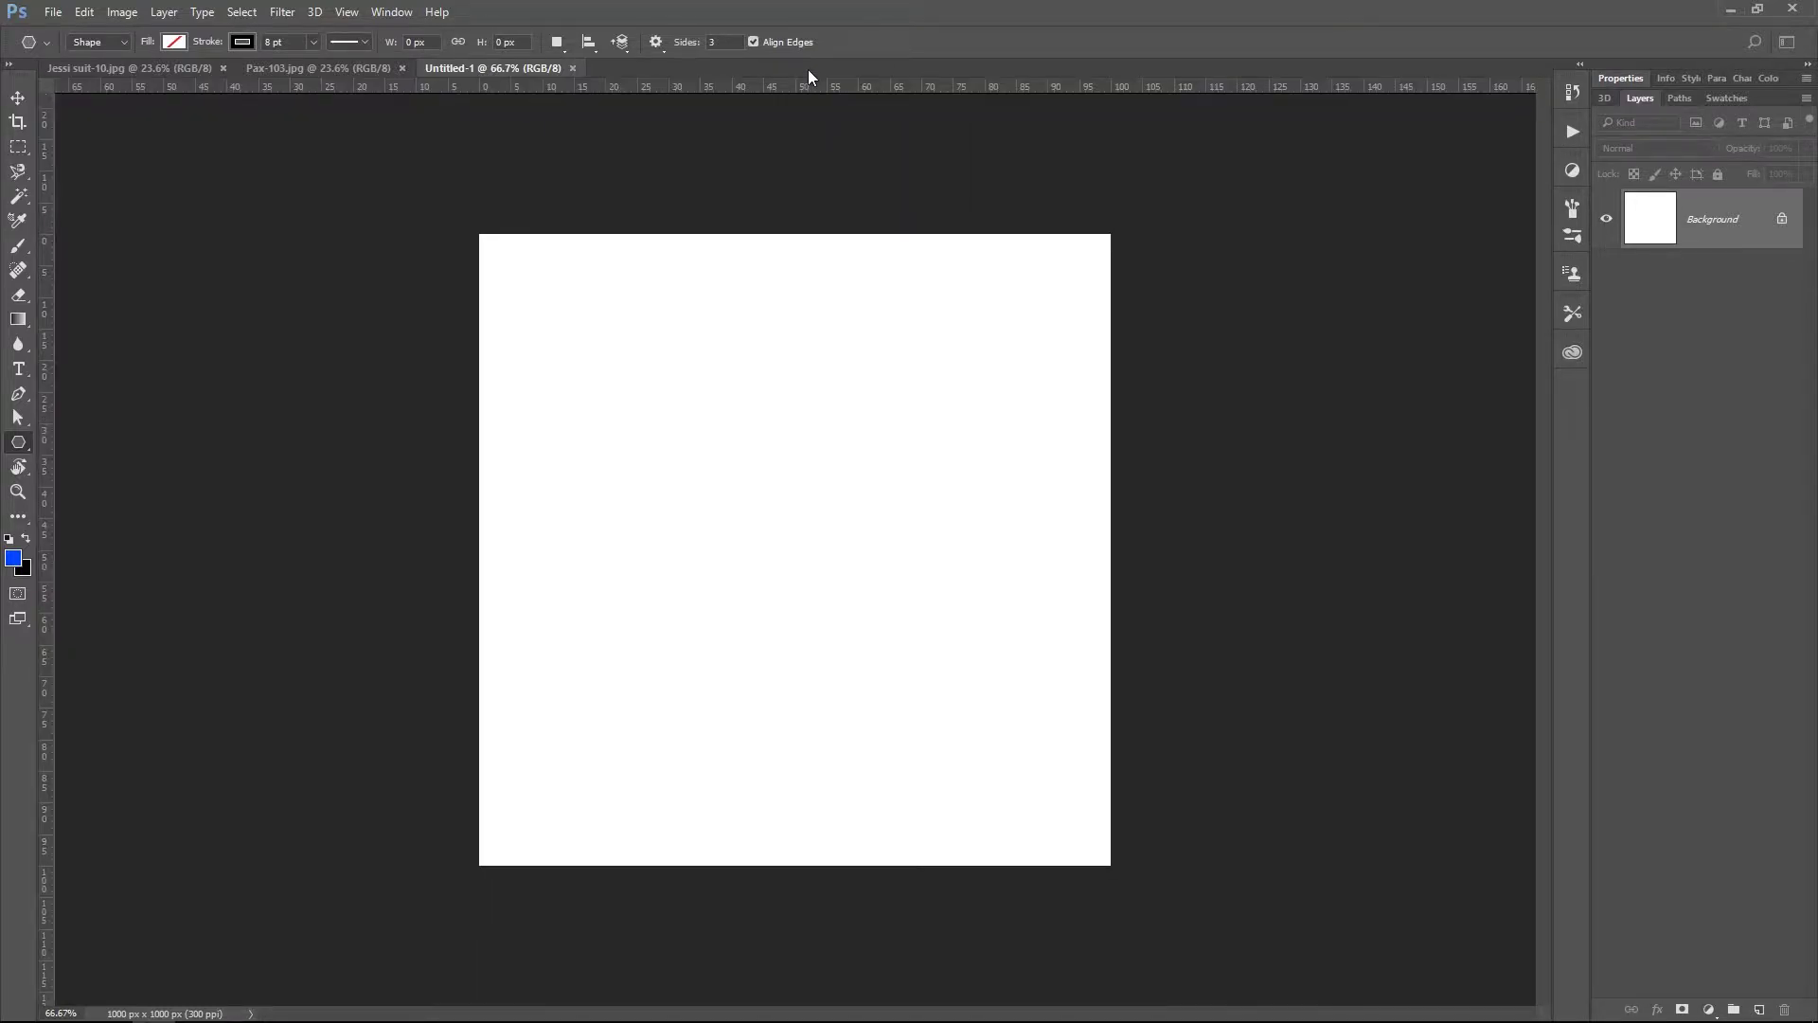
Add one vertical and one horizontal guide crossing at the centre of the canvas.
right_click(727, 90)
click(866, 42)
drag(47, 388, 796, 391)
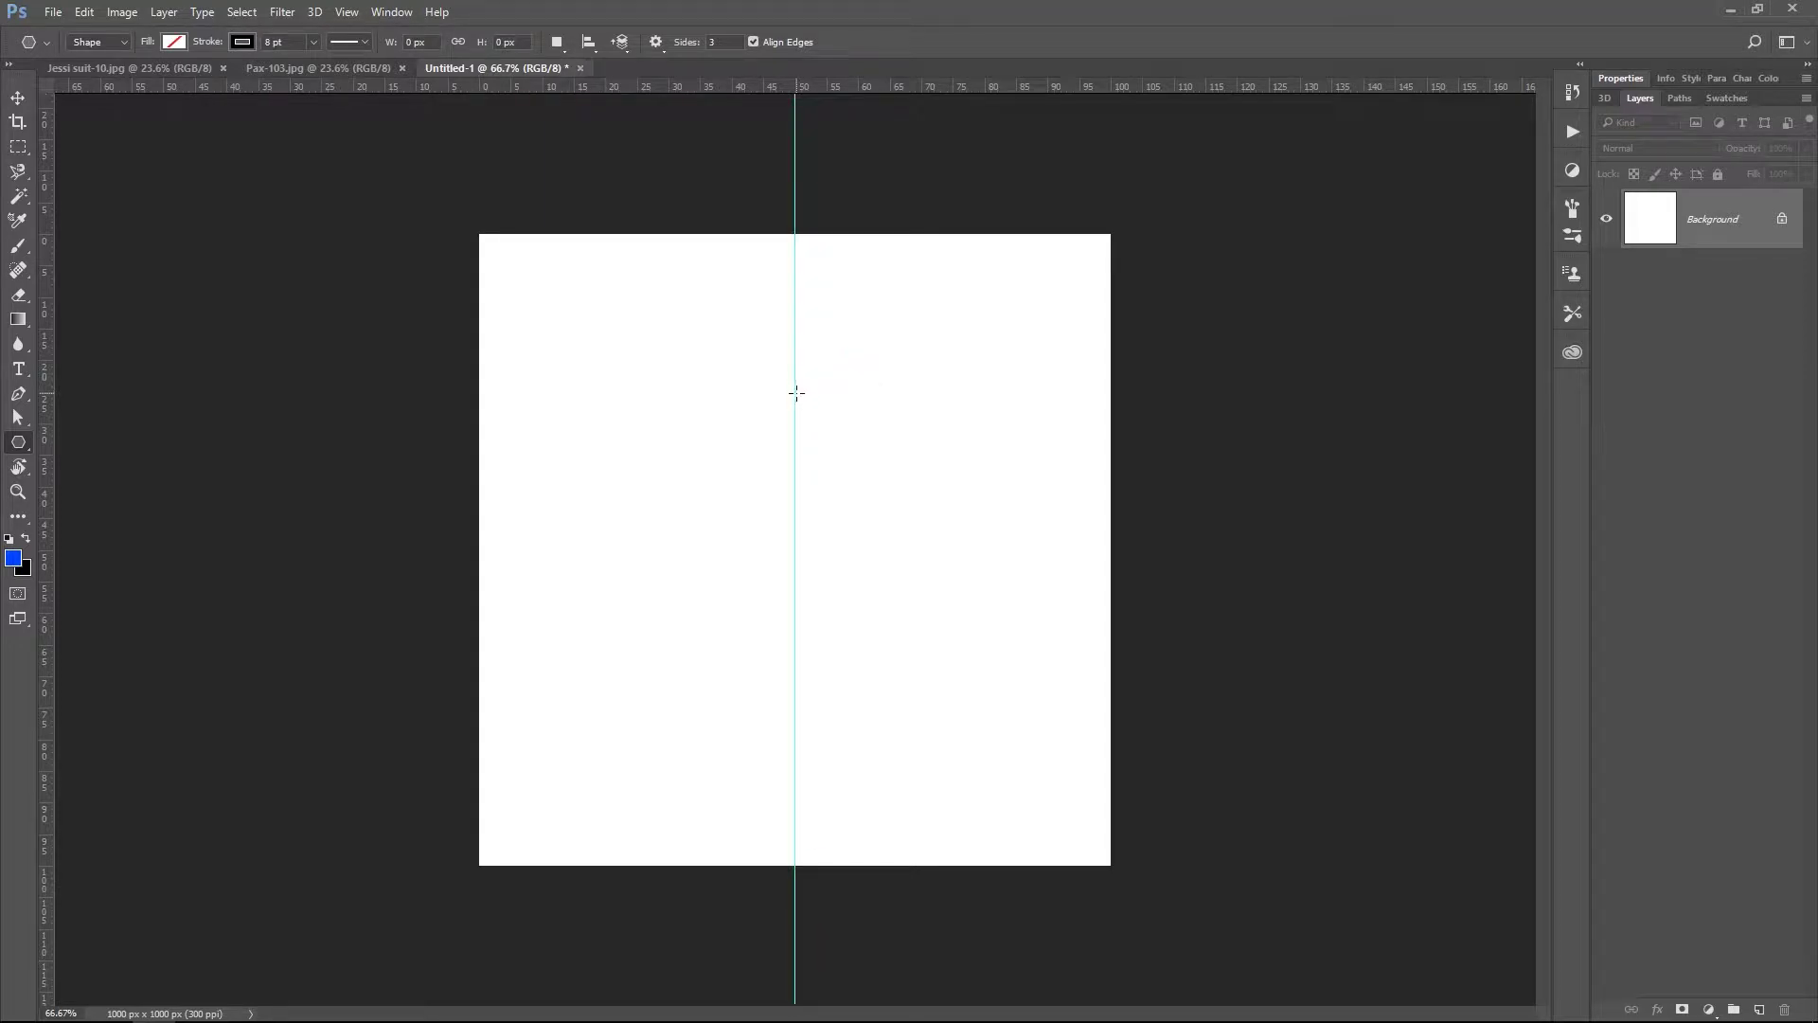
drag(742, 90, 750, 549)
Reset the colours to defaults and draw a black three-sided polygon in Pixels mode from the guide intersection, pointing down to the canvas edge.
key(shift)
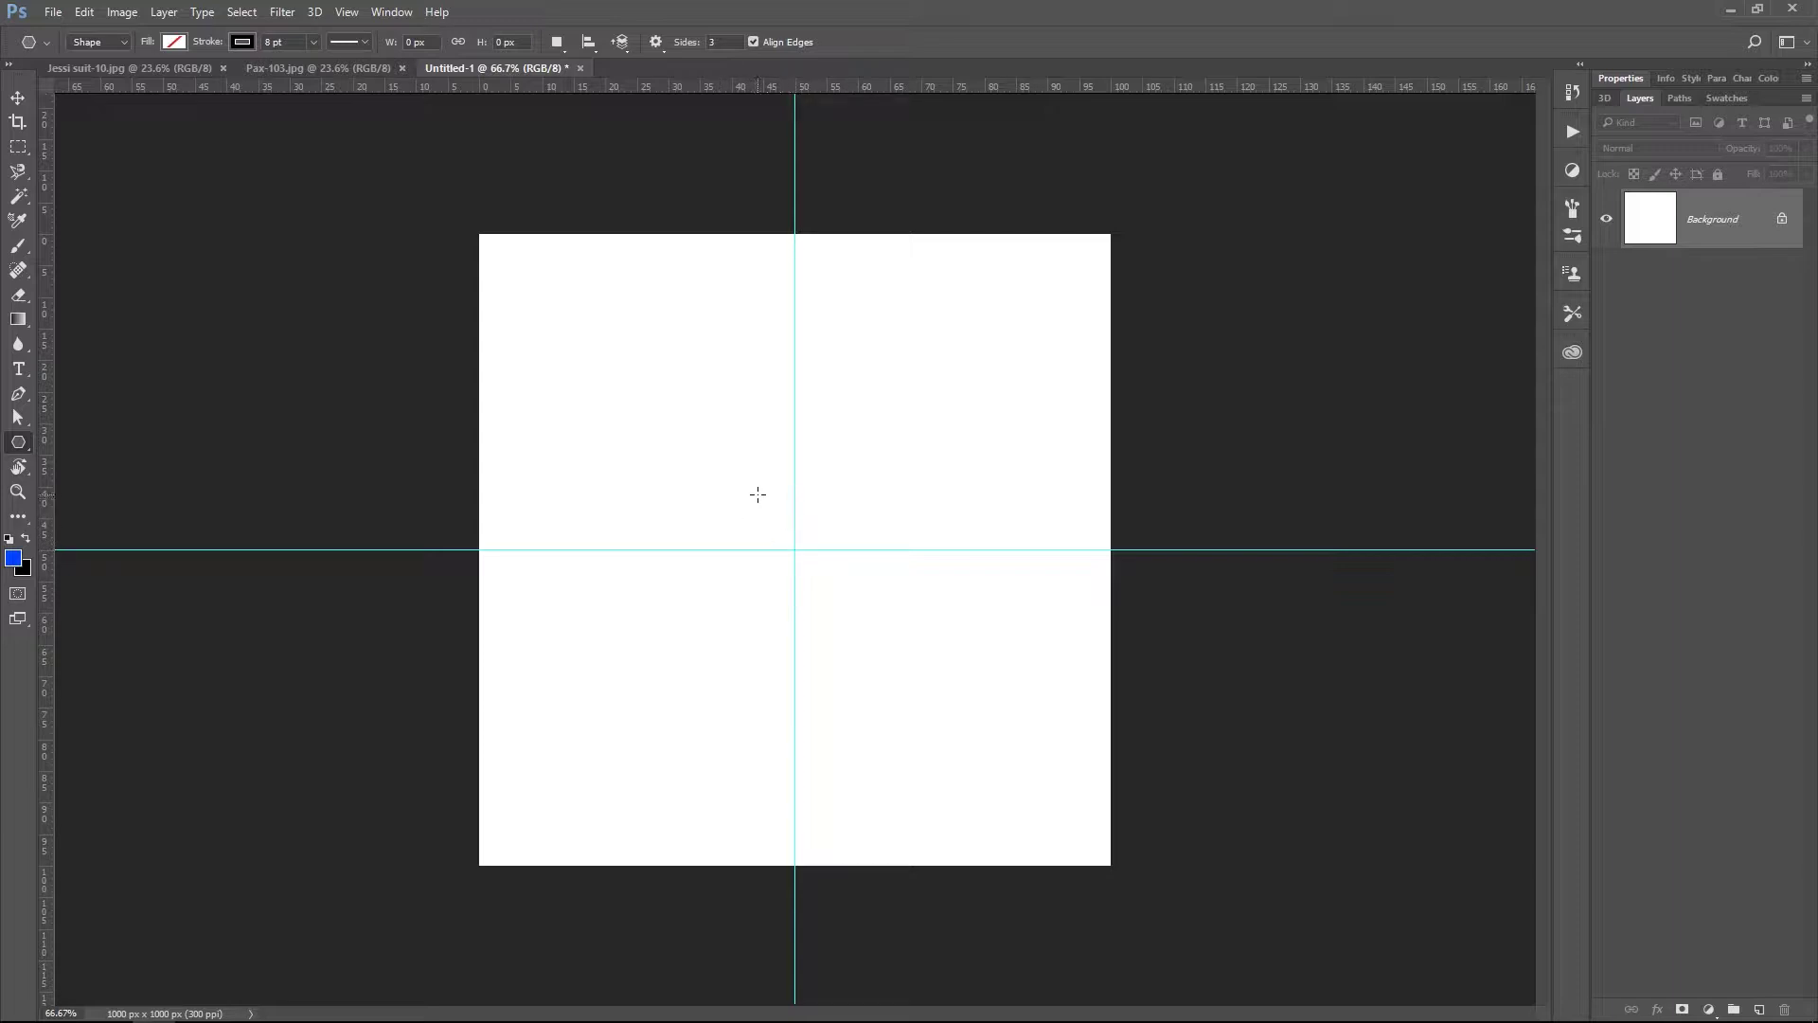
key(d)
click(104, 89)
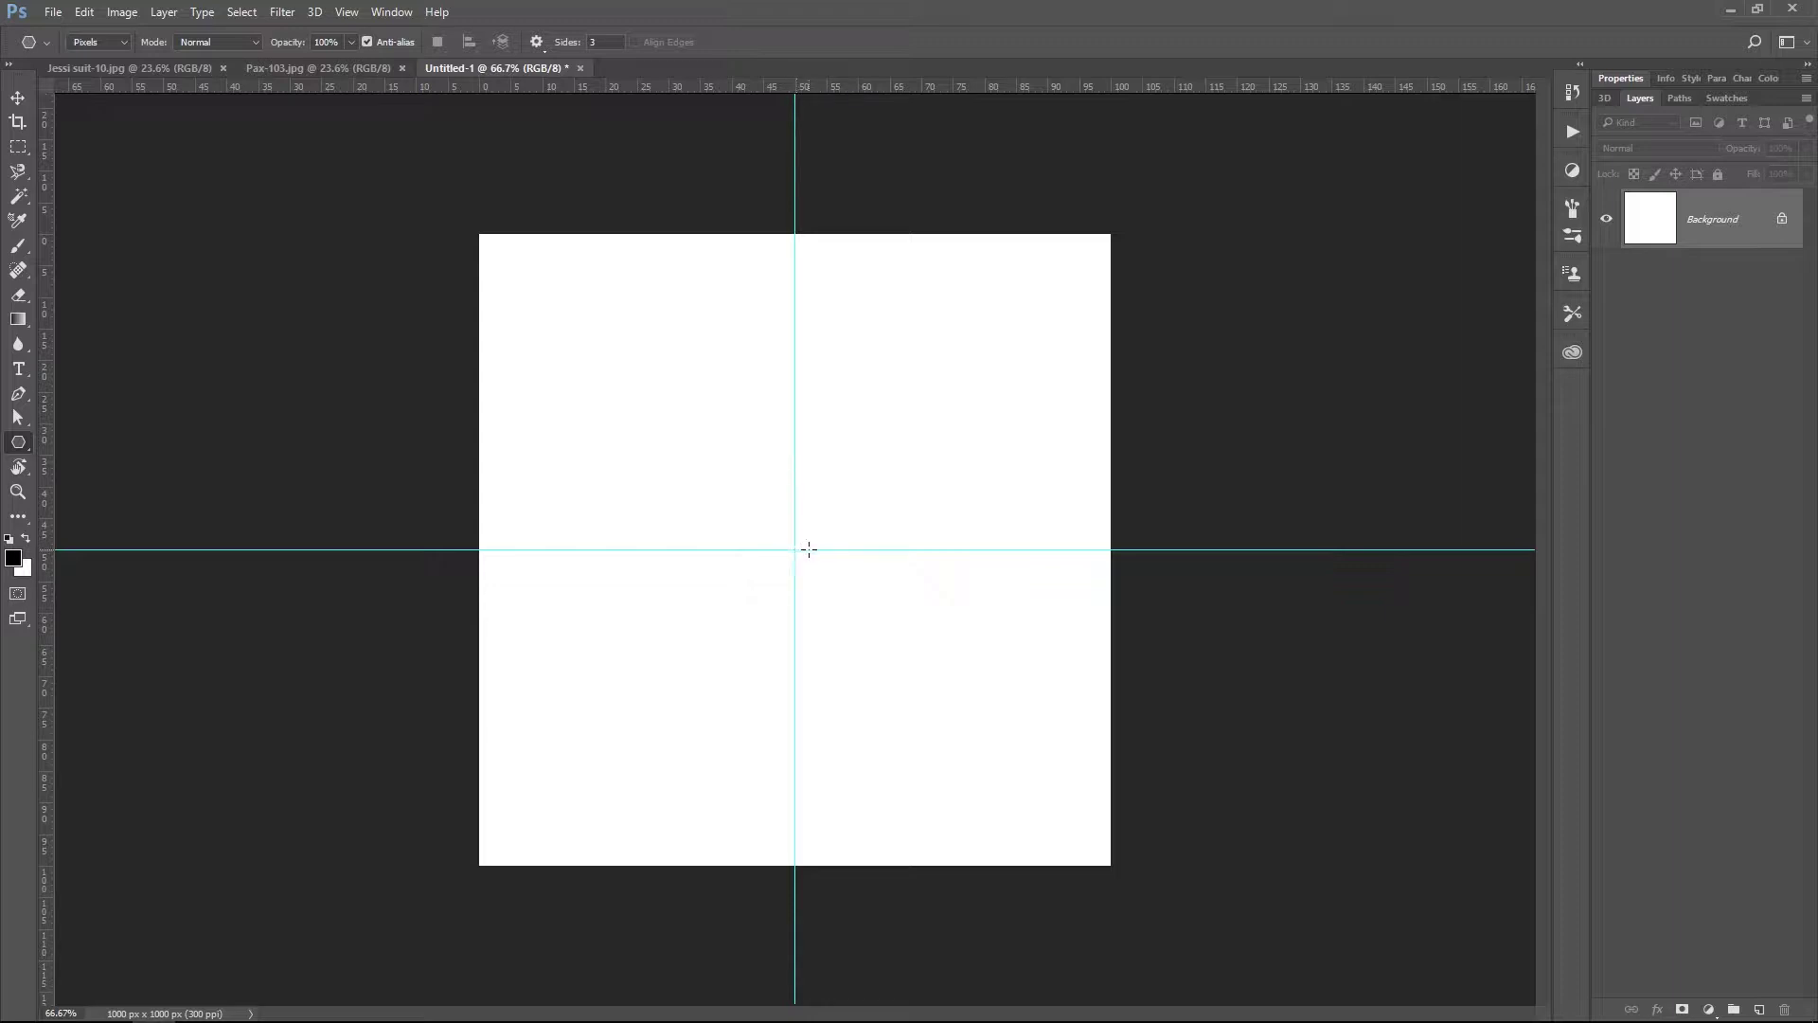
drag(795, 549, 794, 860)
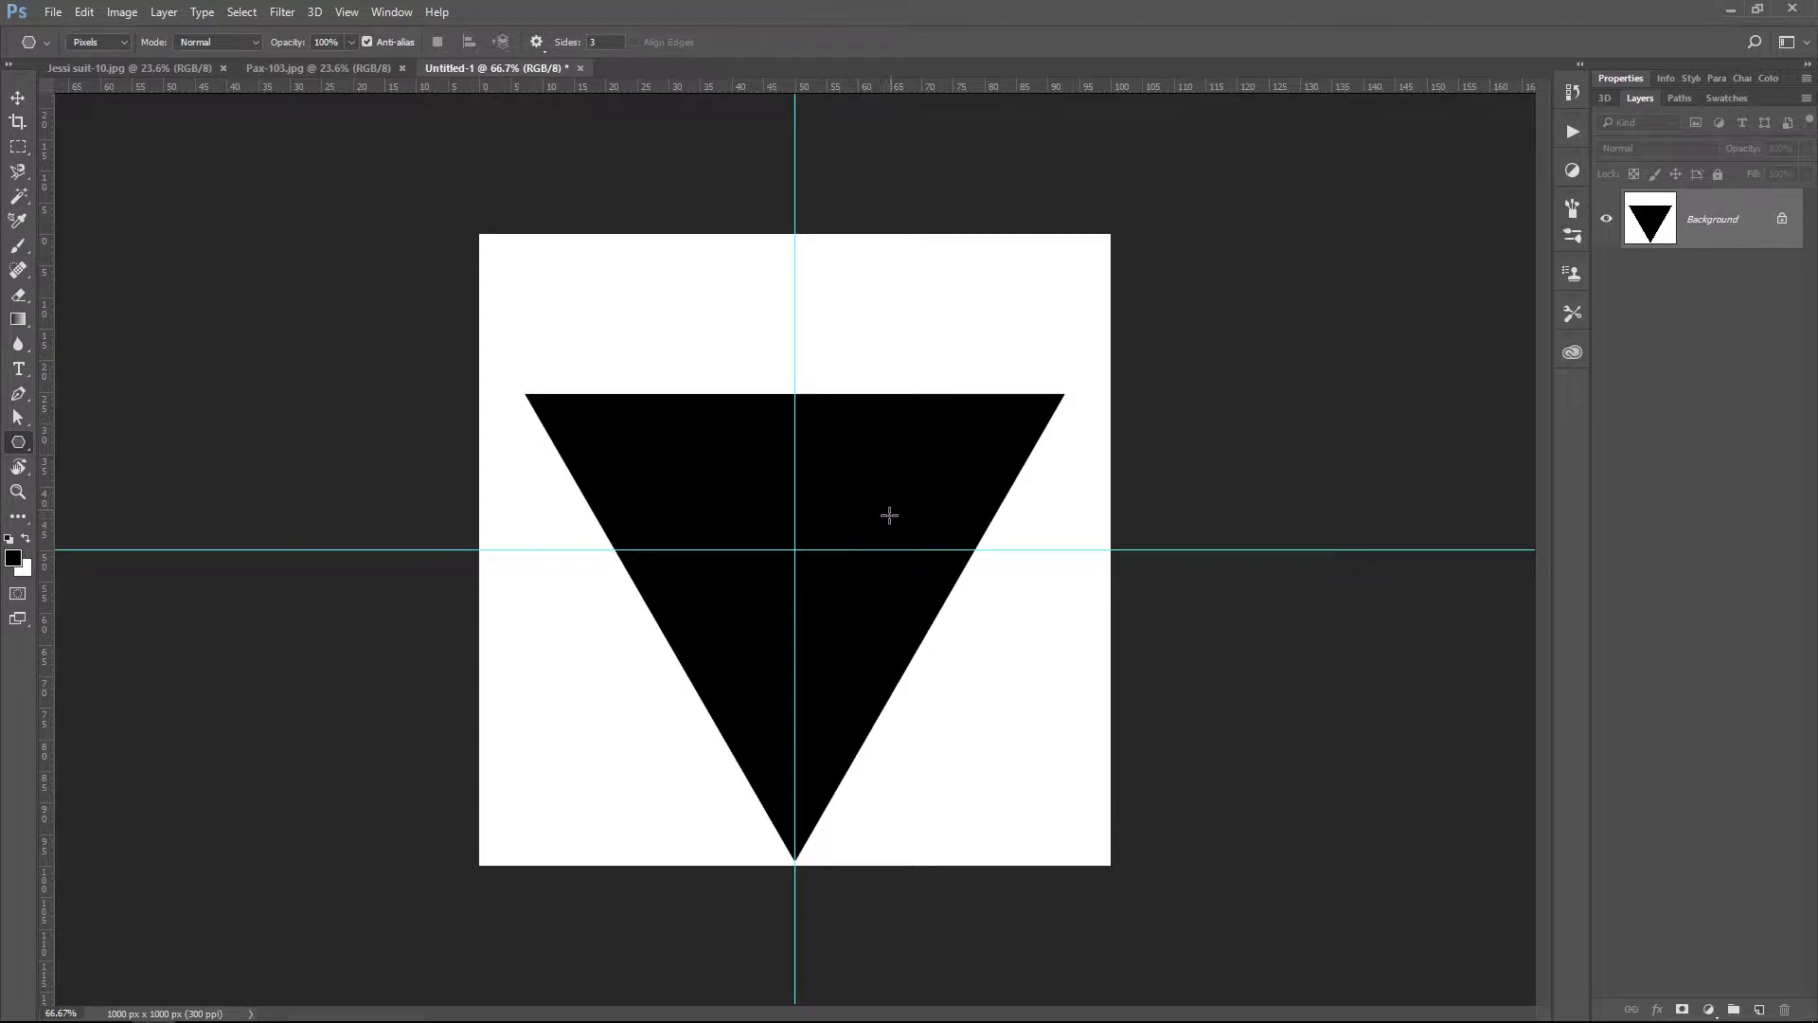
Replace the brushes in the Brush tool's preset picker with the My FX brushes set.
key(b)
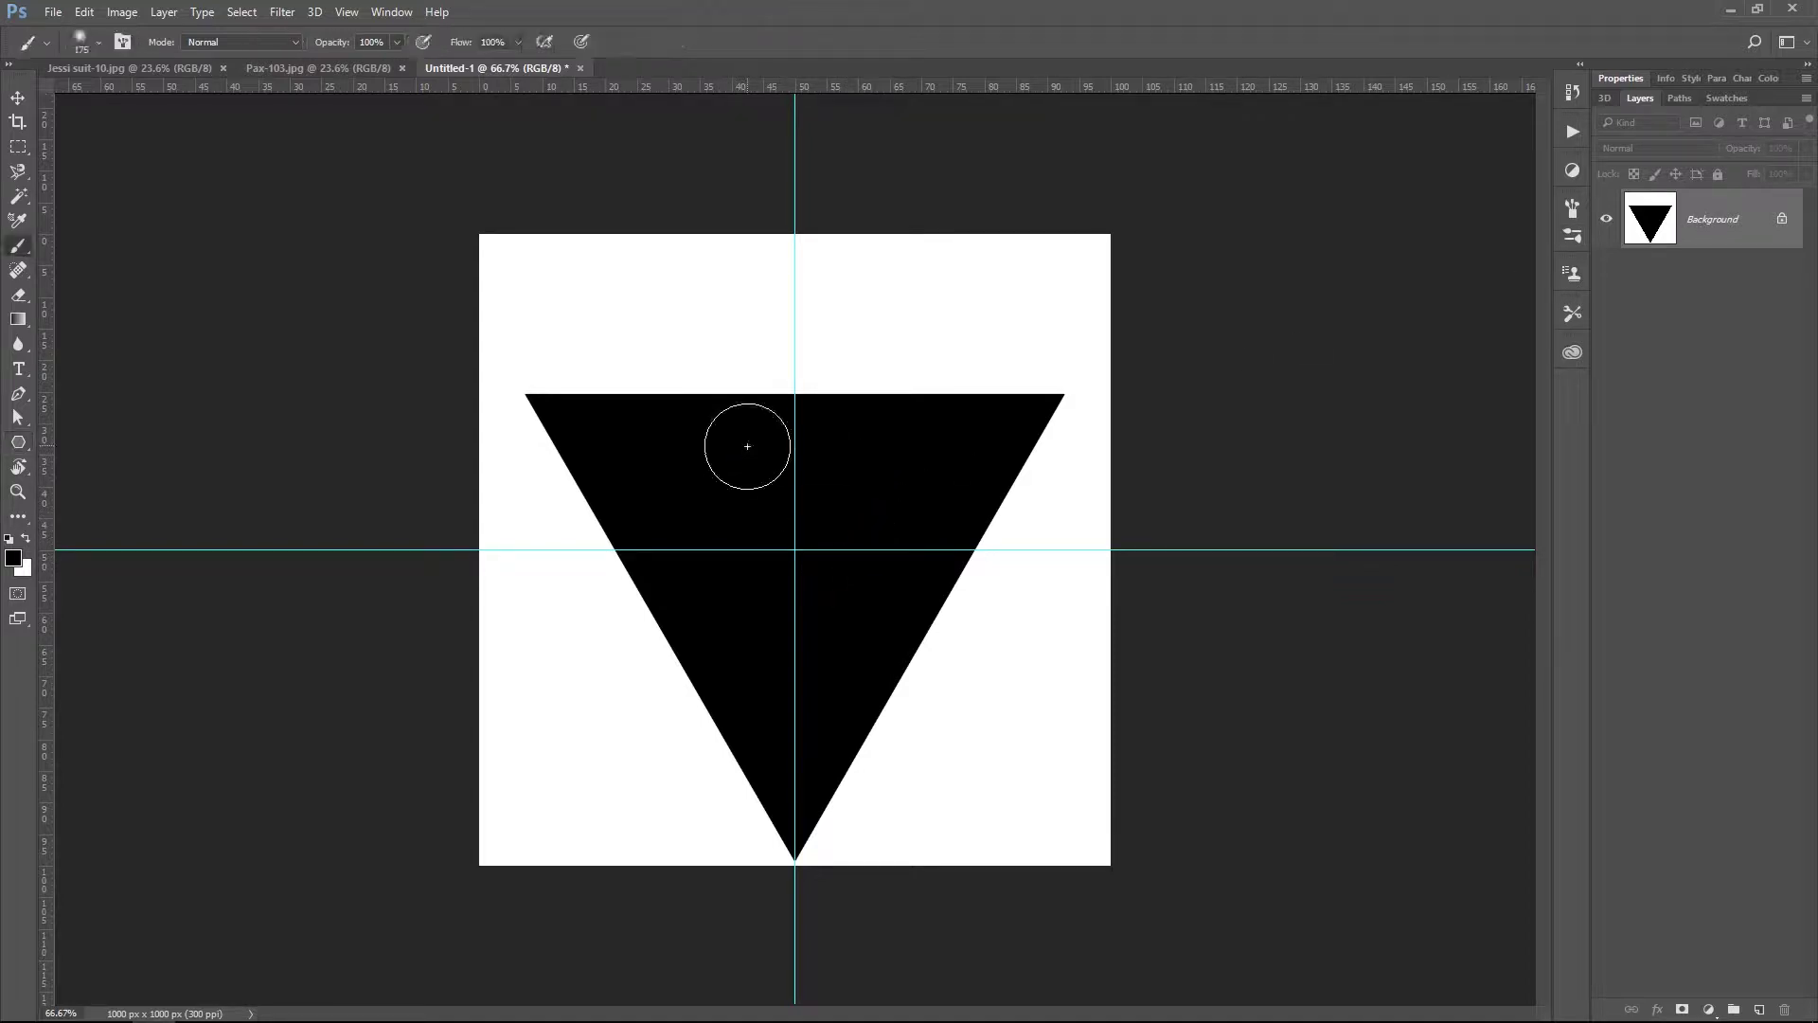
right_click(986, 355)
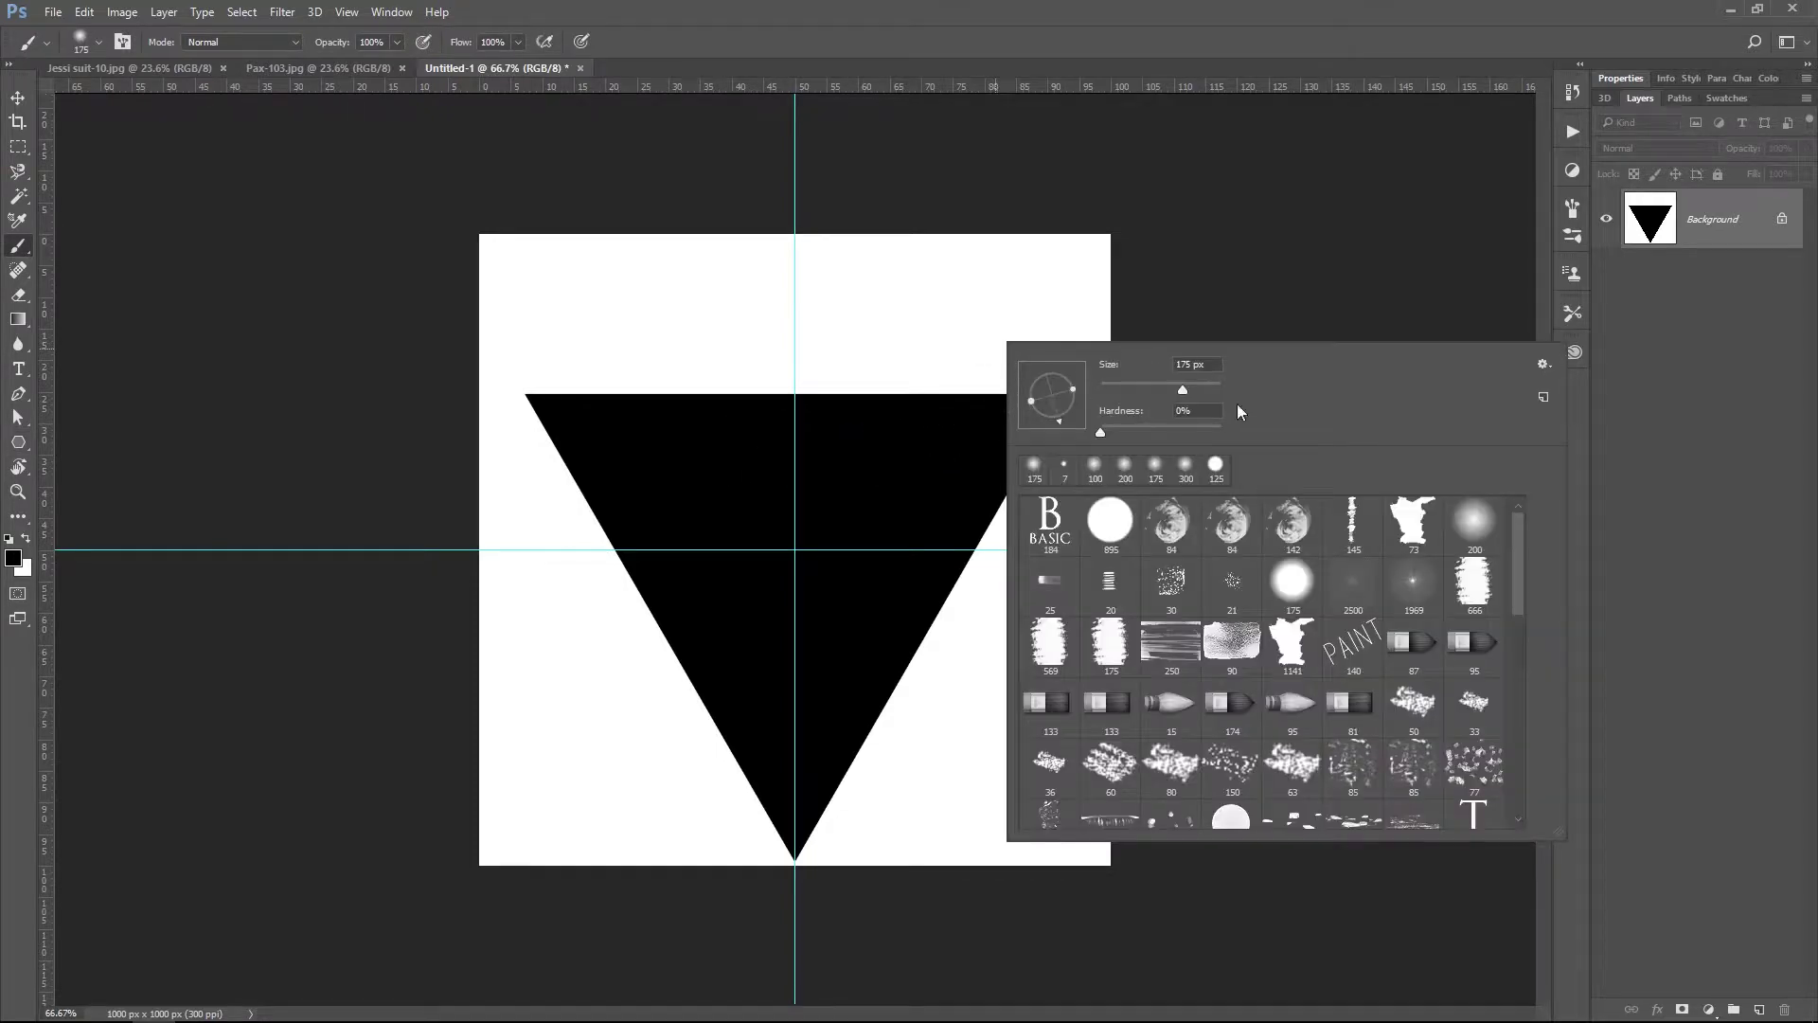
click(1541, 364)
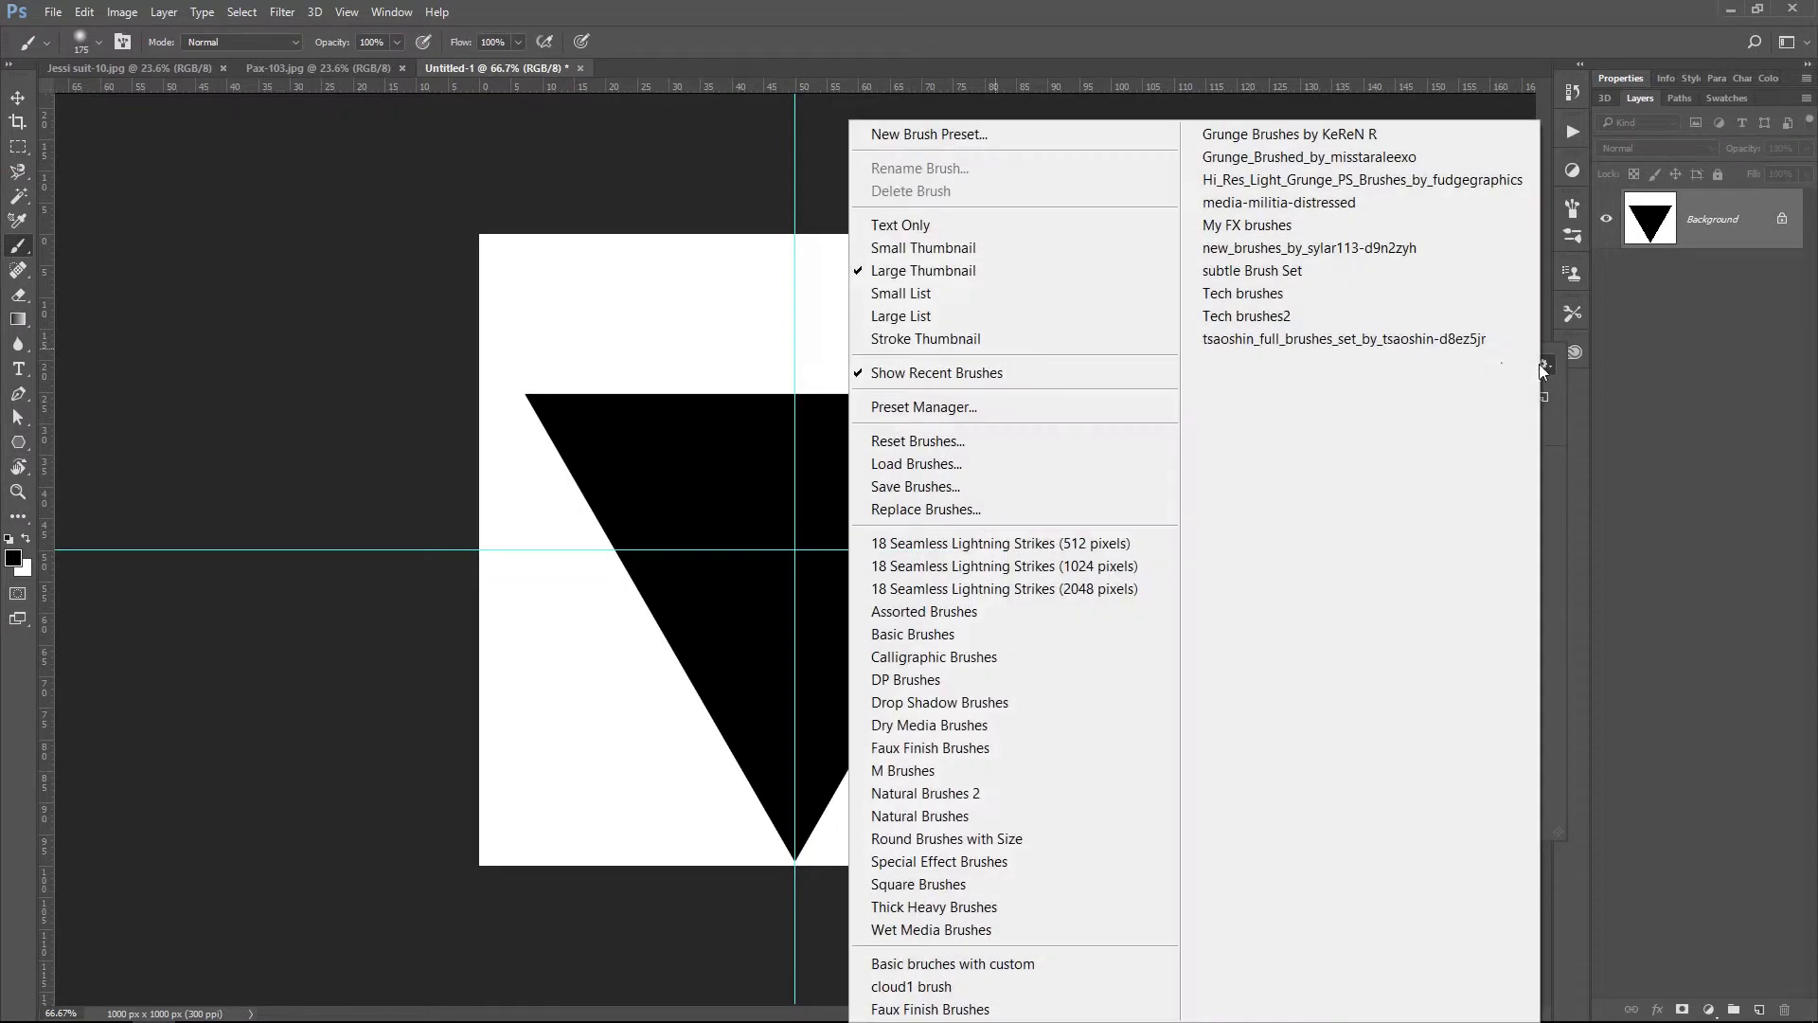
click(1246, 235)
click(852, 398)
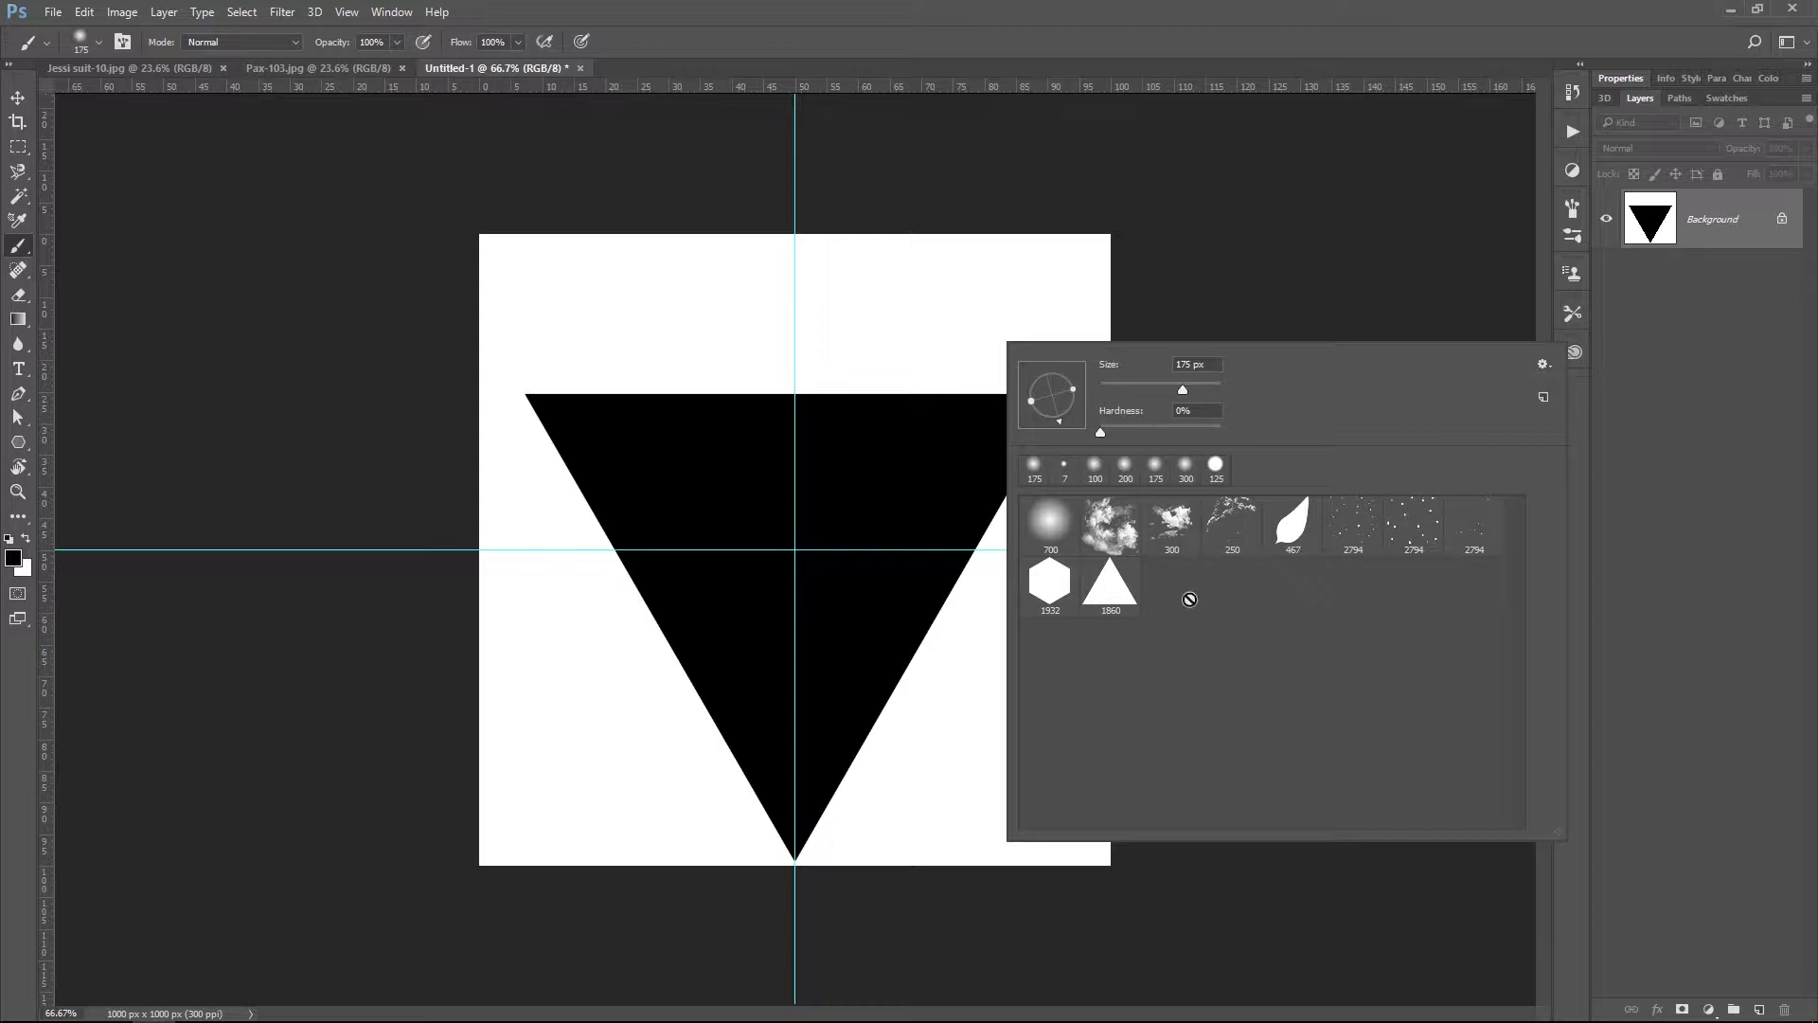
click(1080, 36)
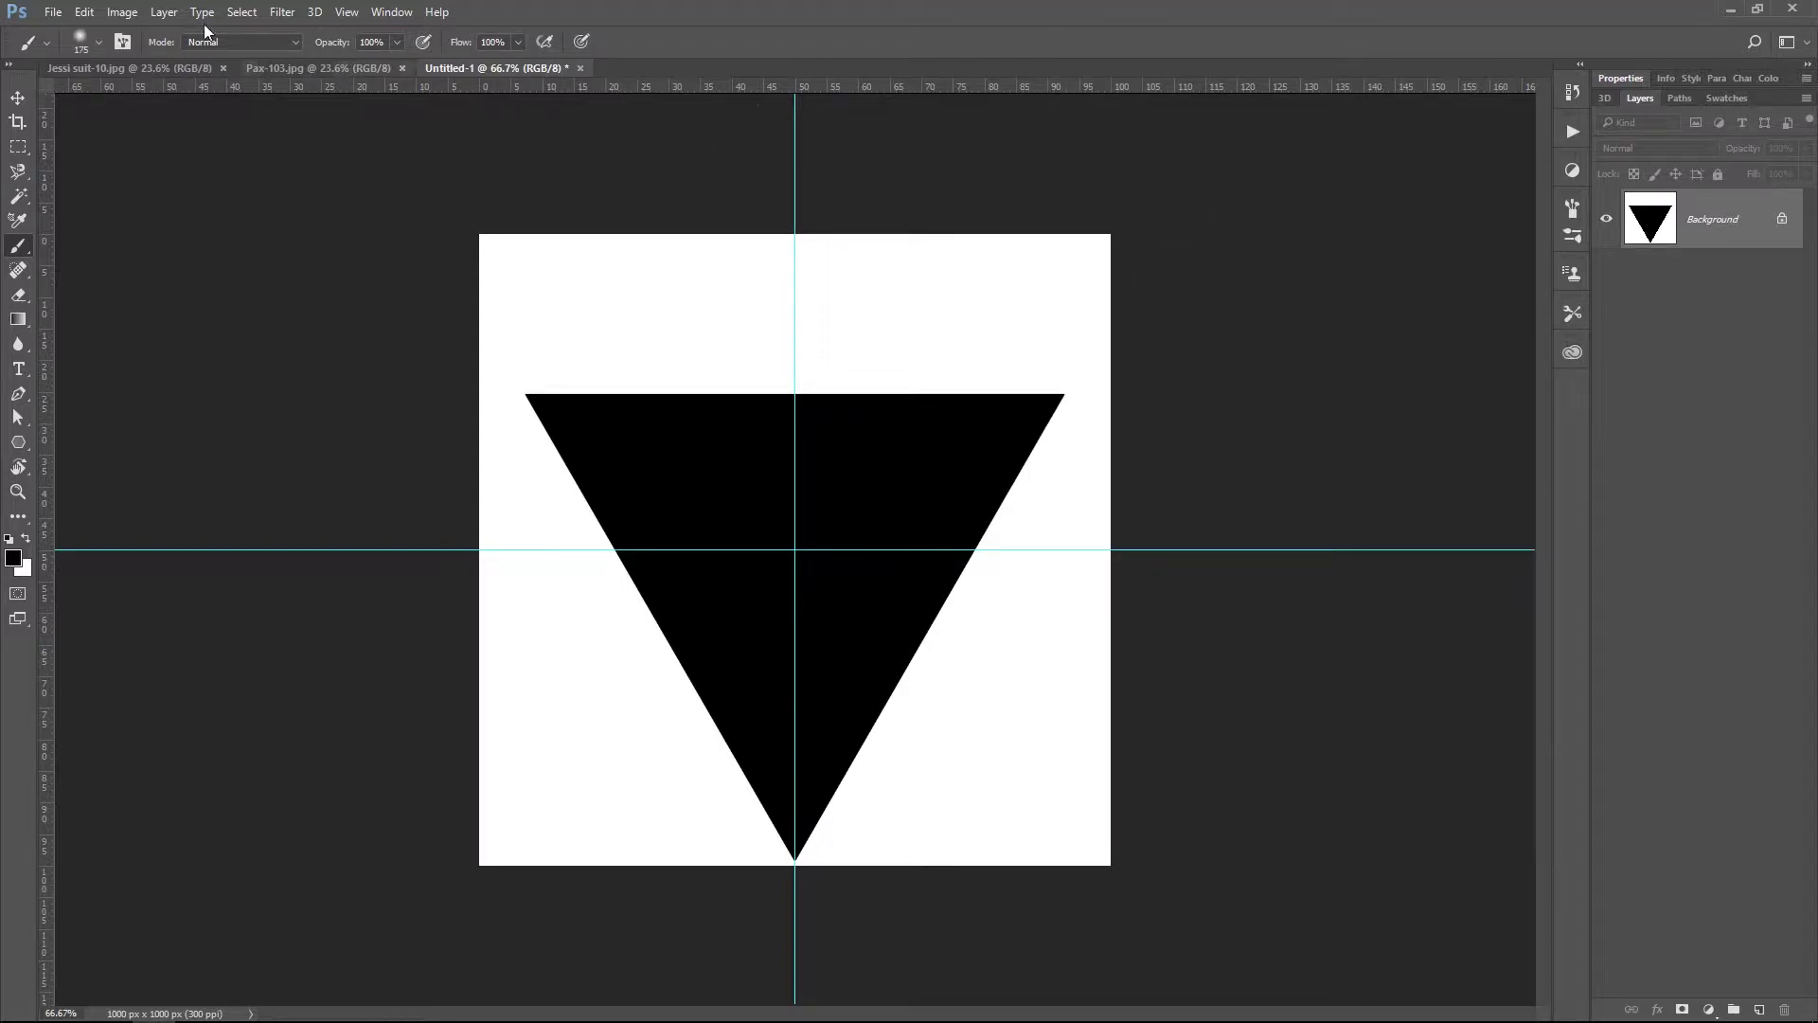
Define the black triangle as a brush preset named "Triangle Brush".
click(84, 12)
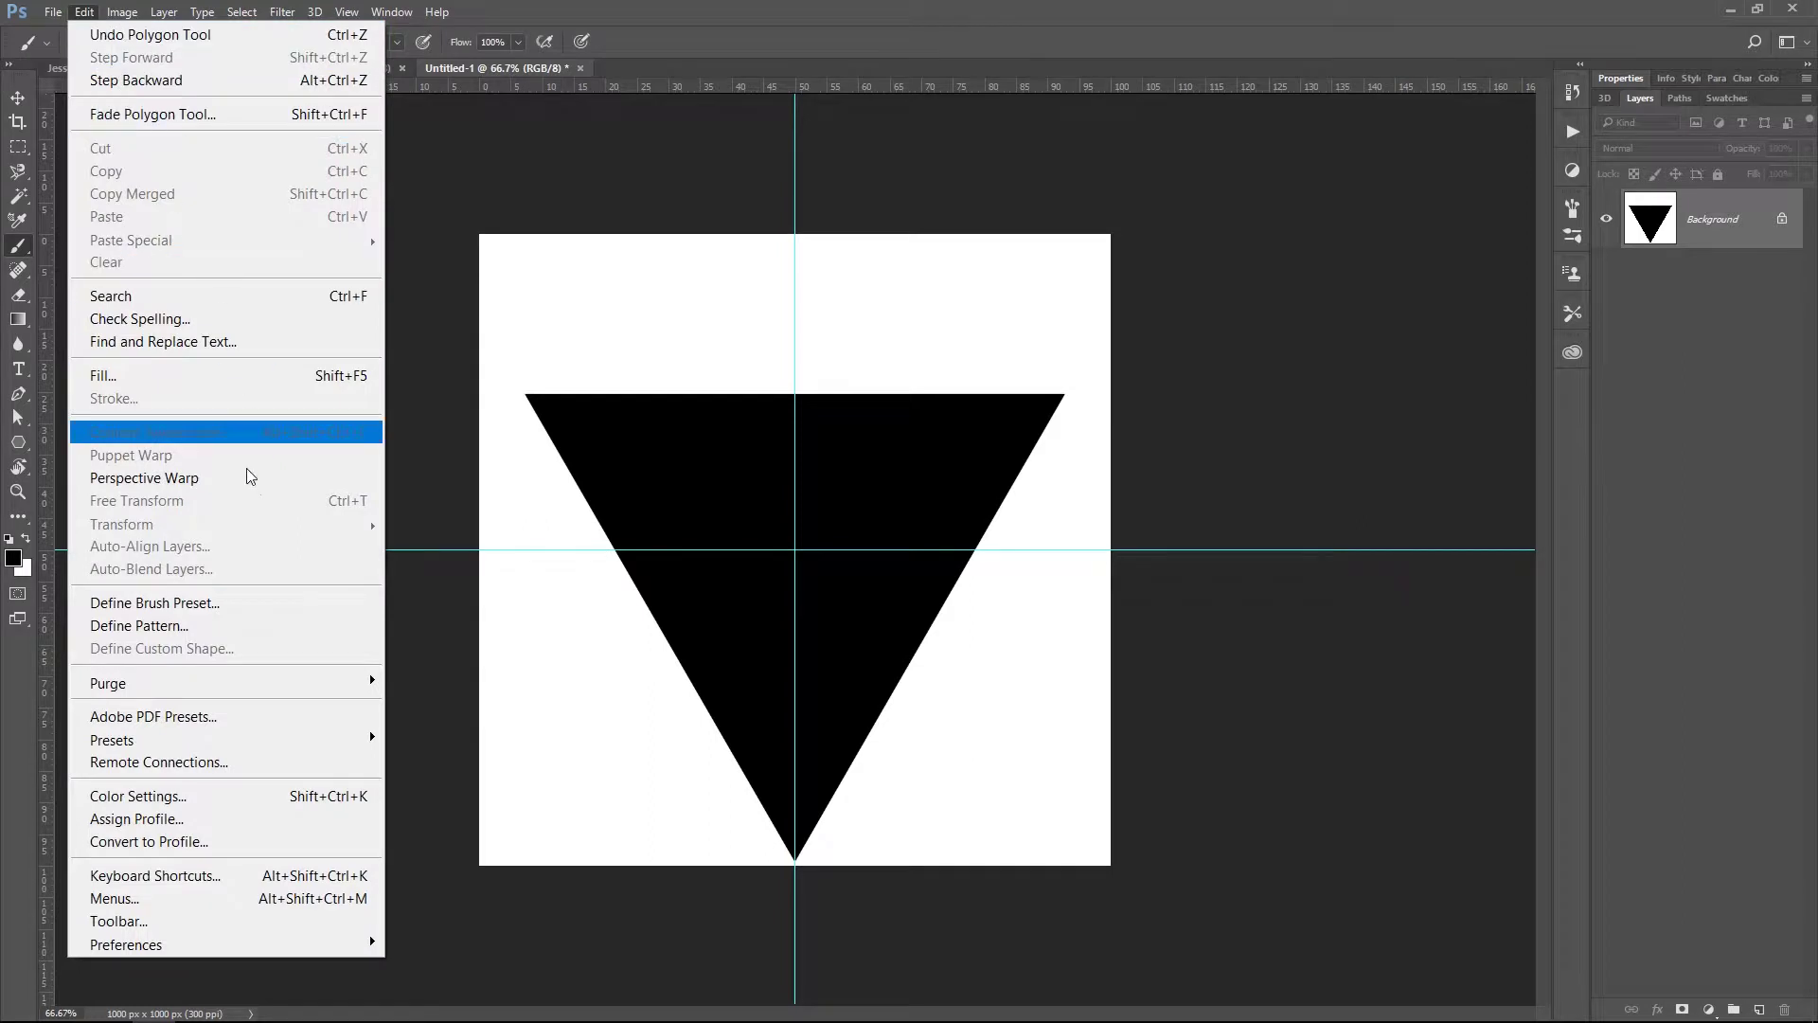
click(237, 610)
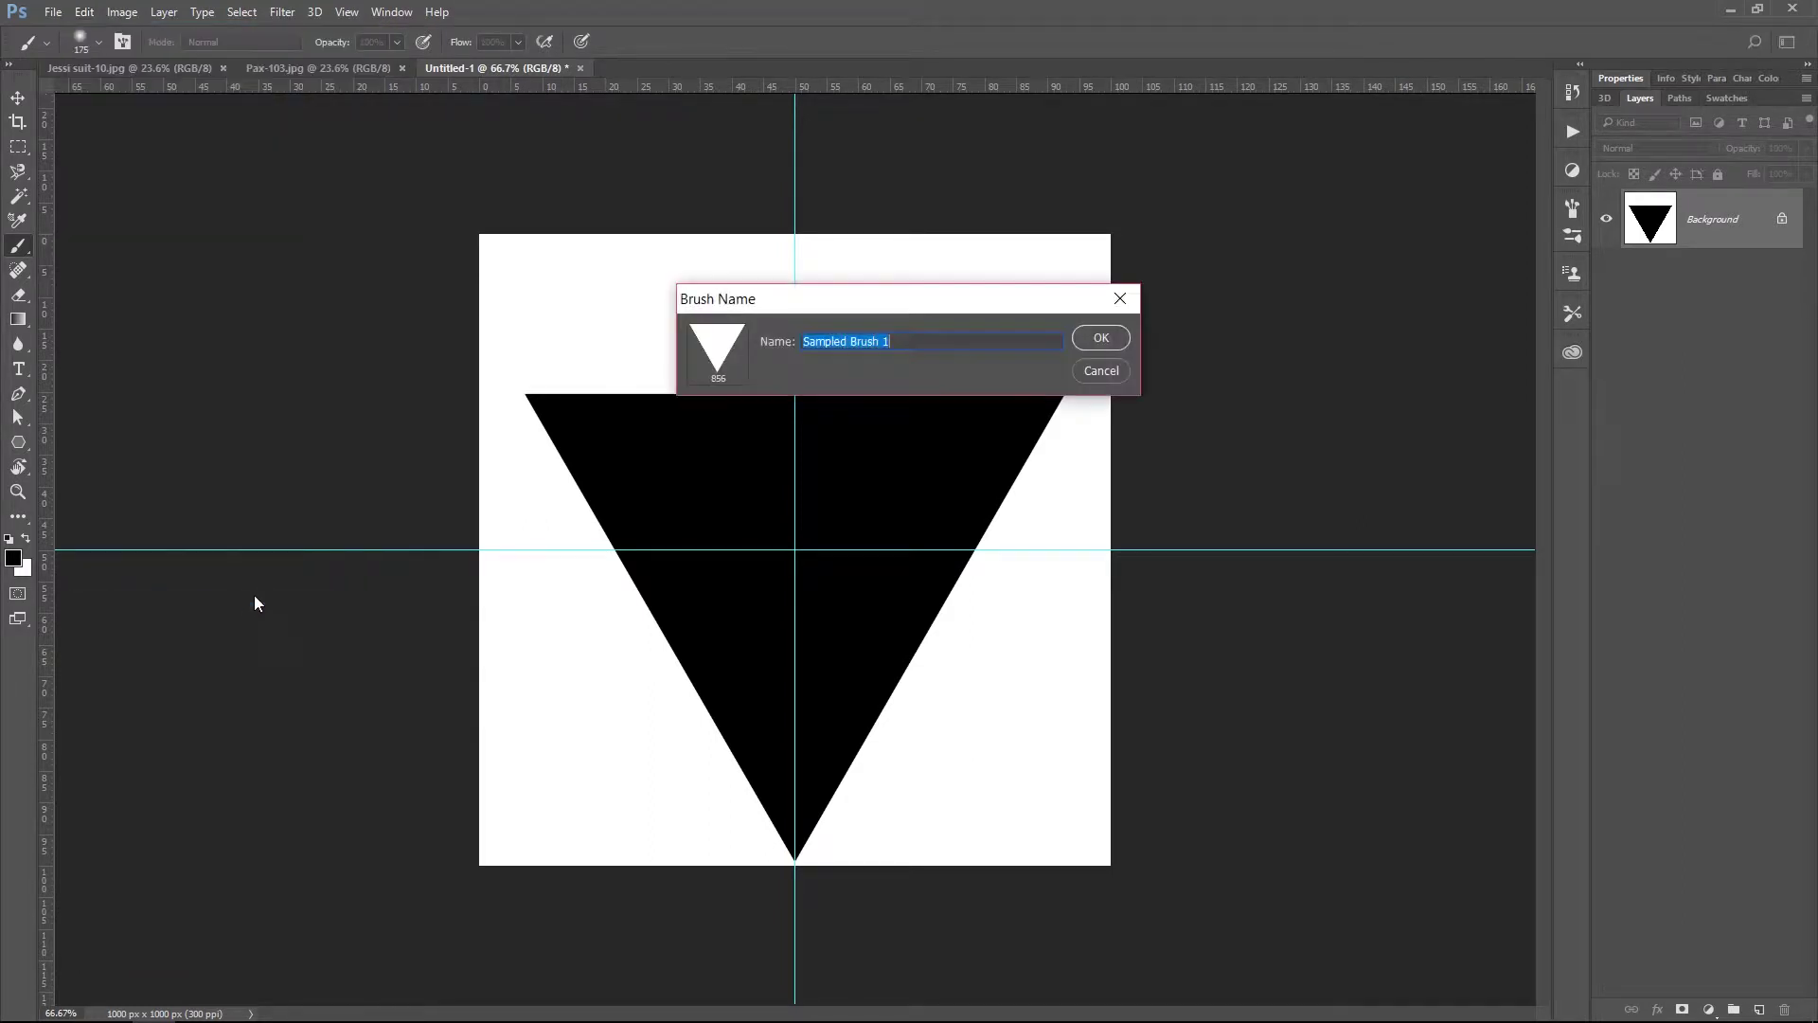
text(Triangle Brush)
key(Return)
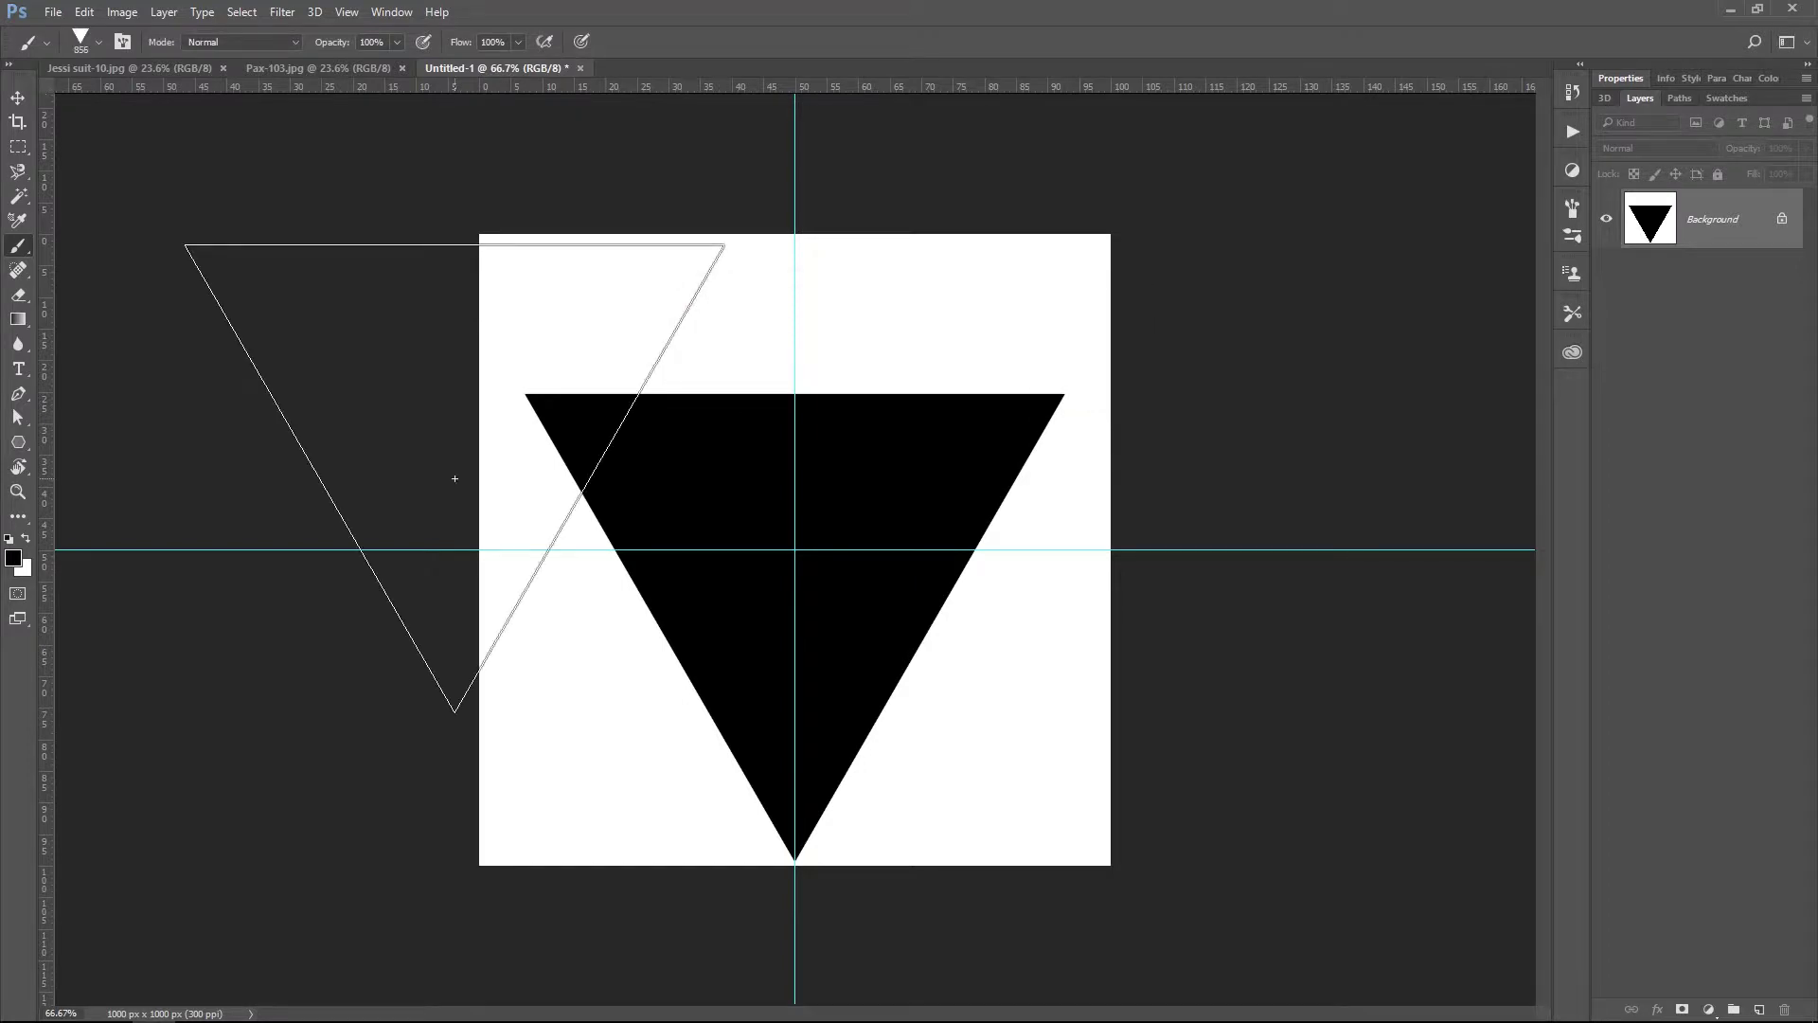
Check the new triangle brush in the preset picker and switch to the document with the armoured woman's photo.
right_click(818, 407)
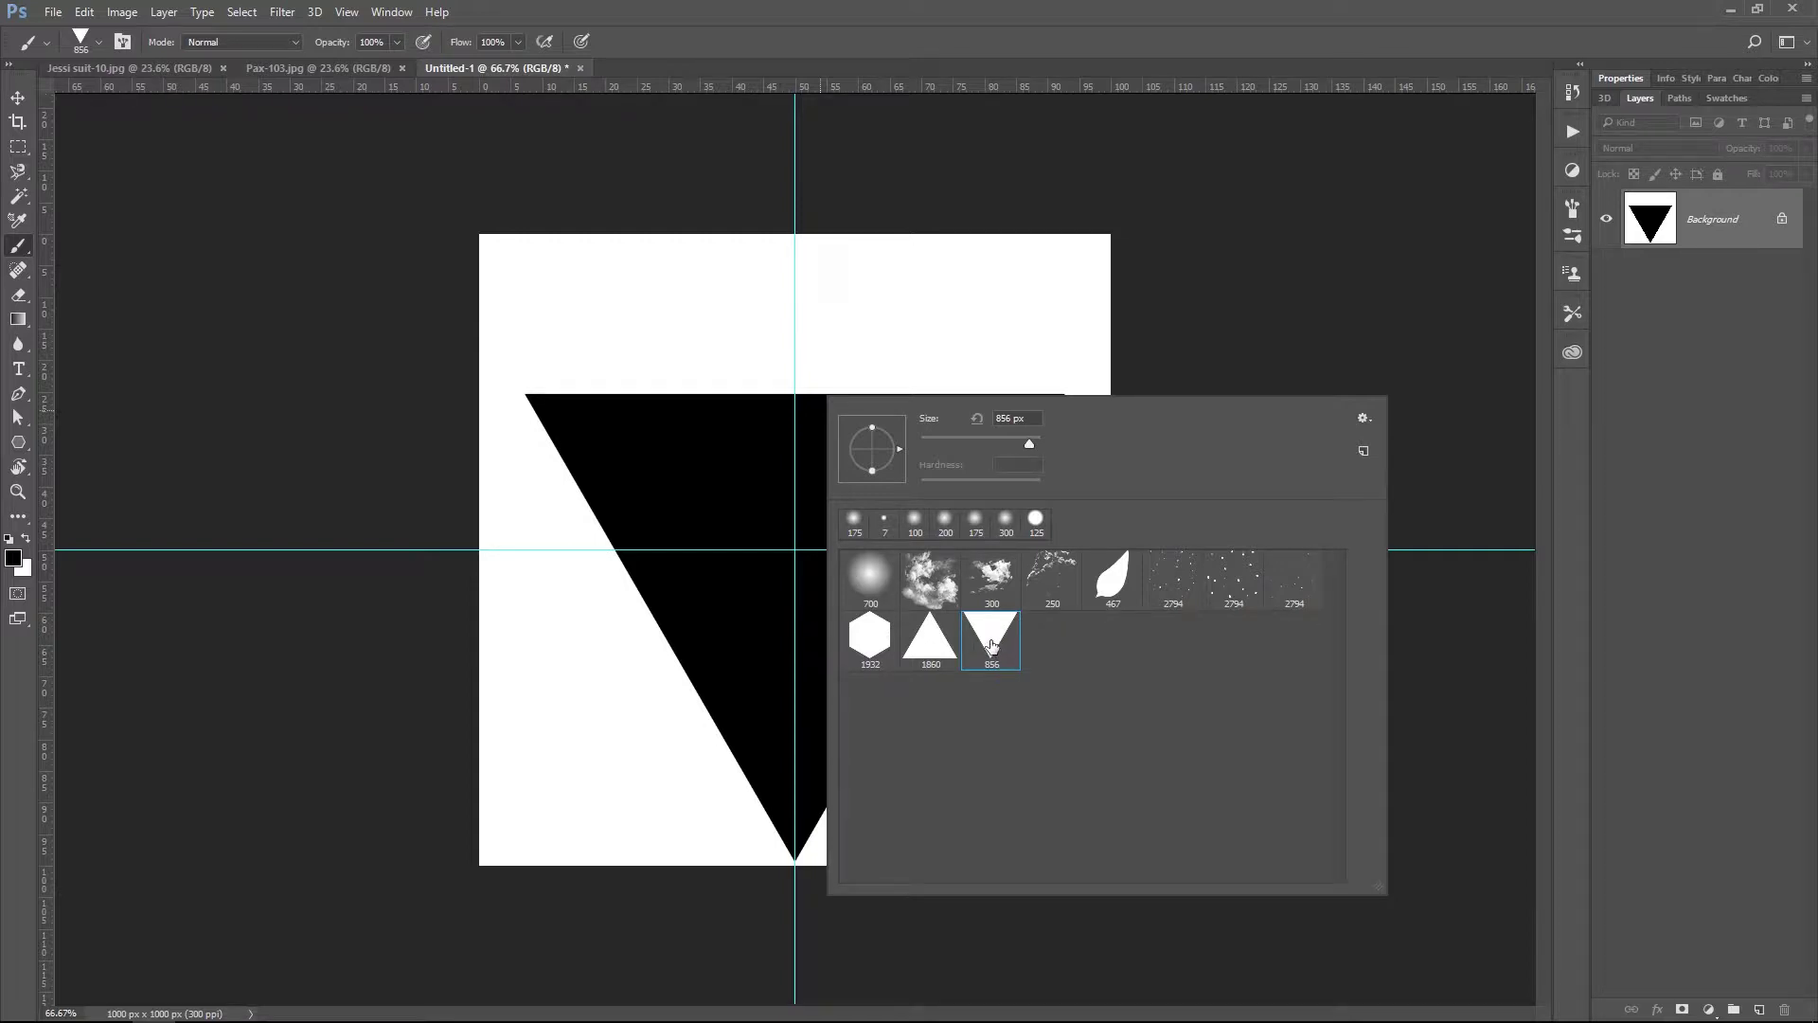
click(915, 53)
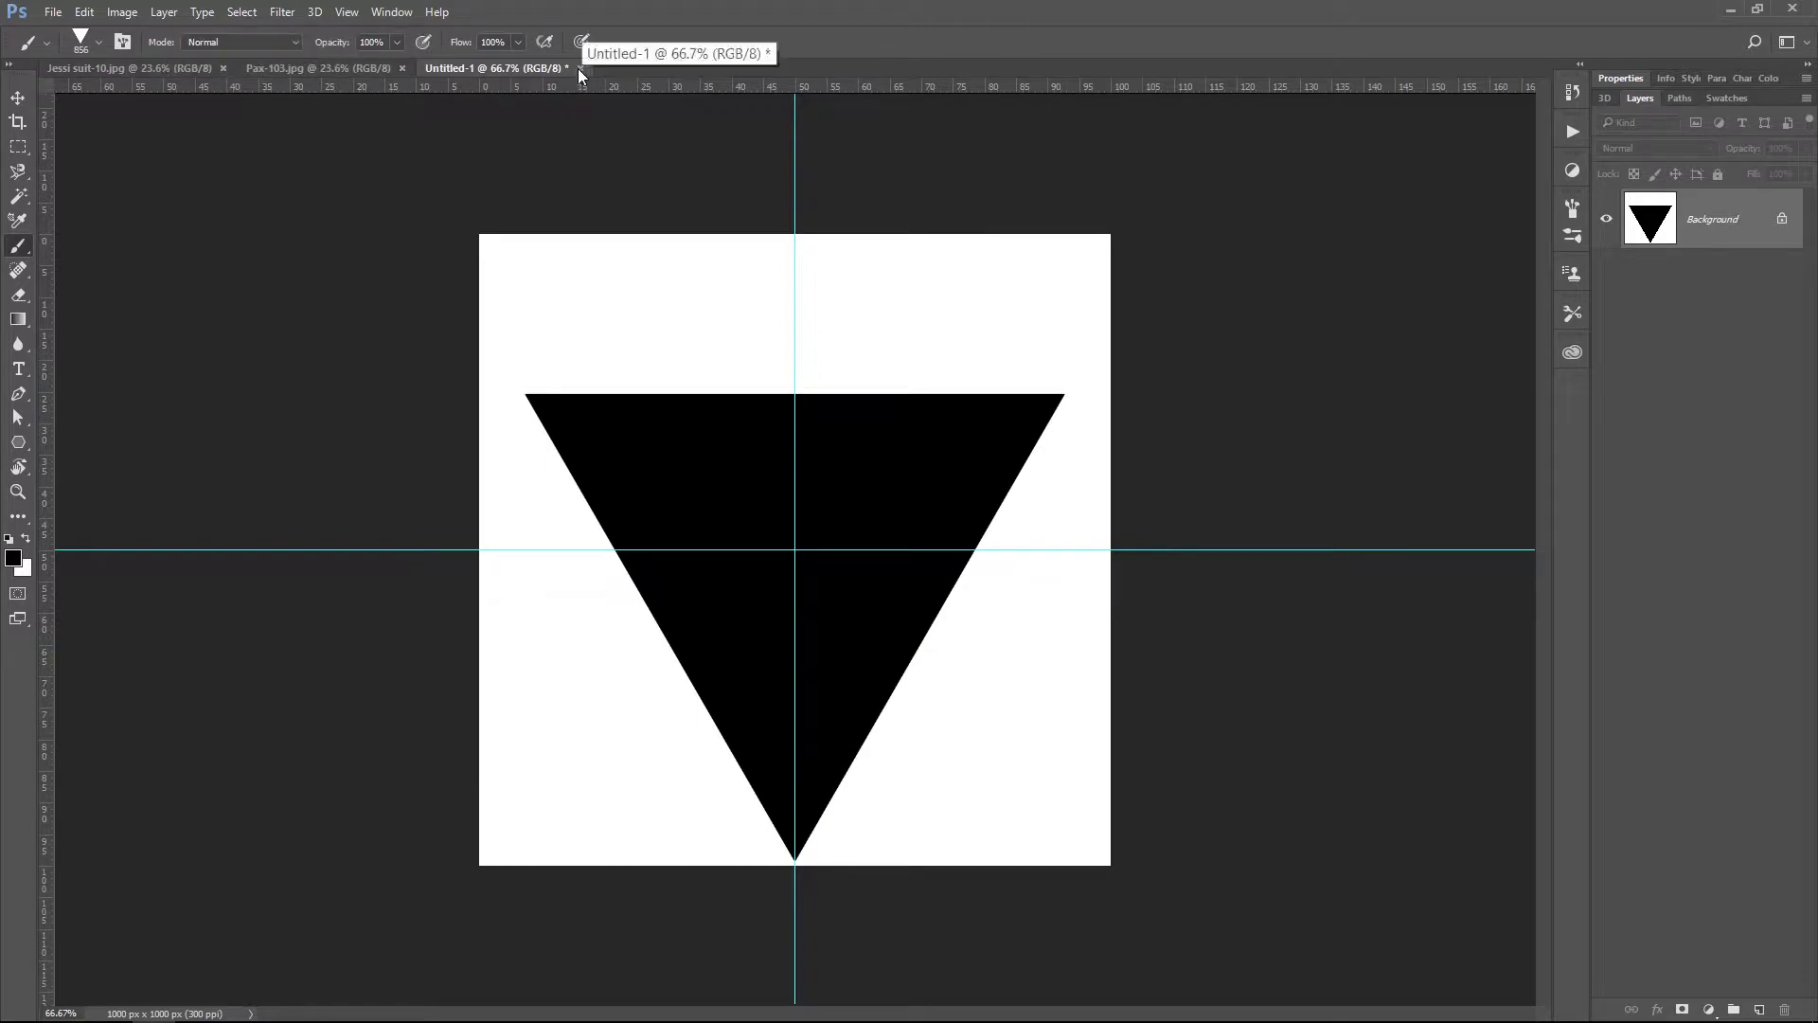
click(159, 66)
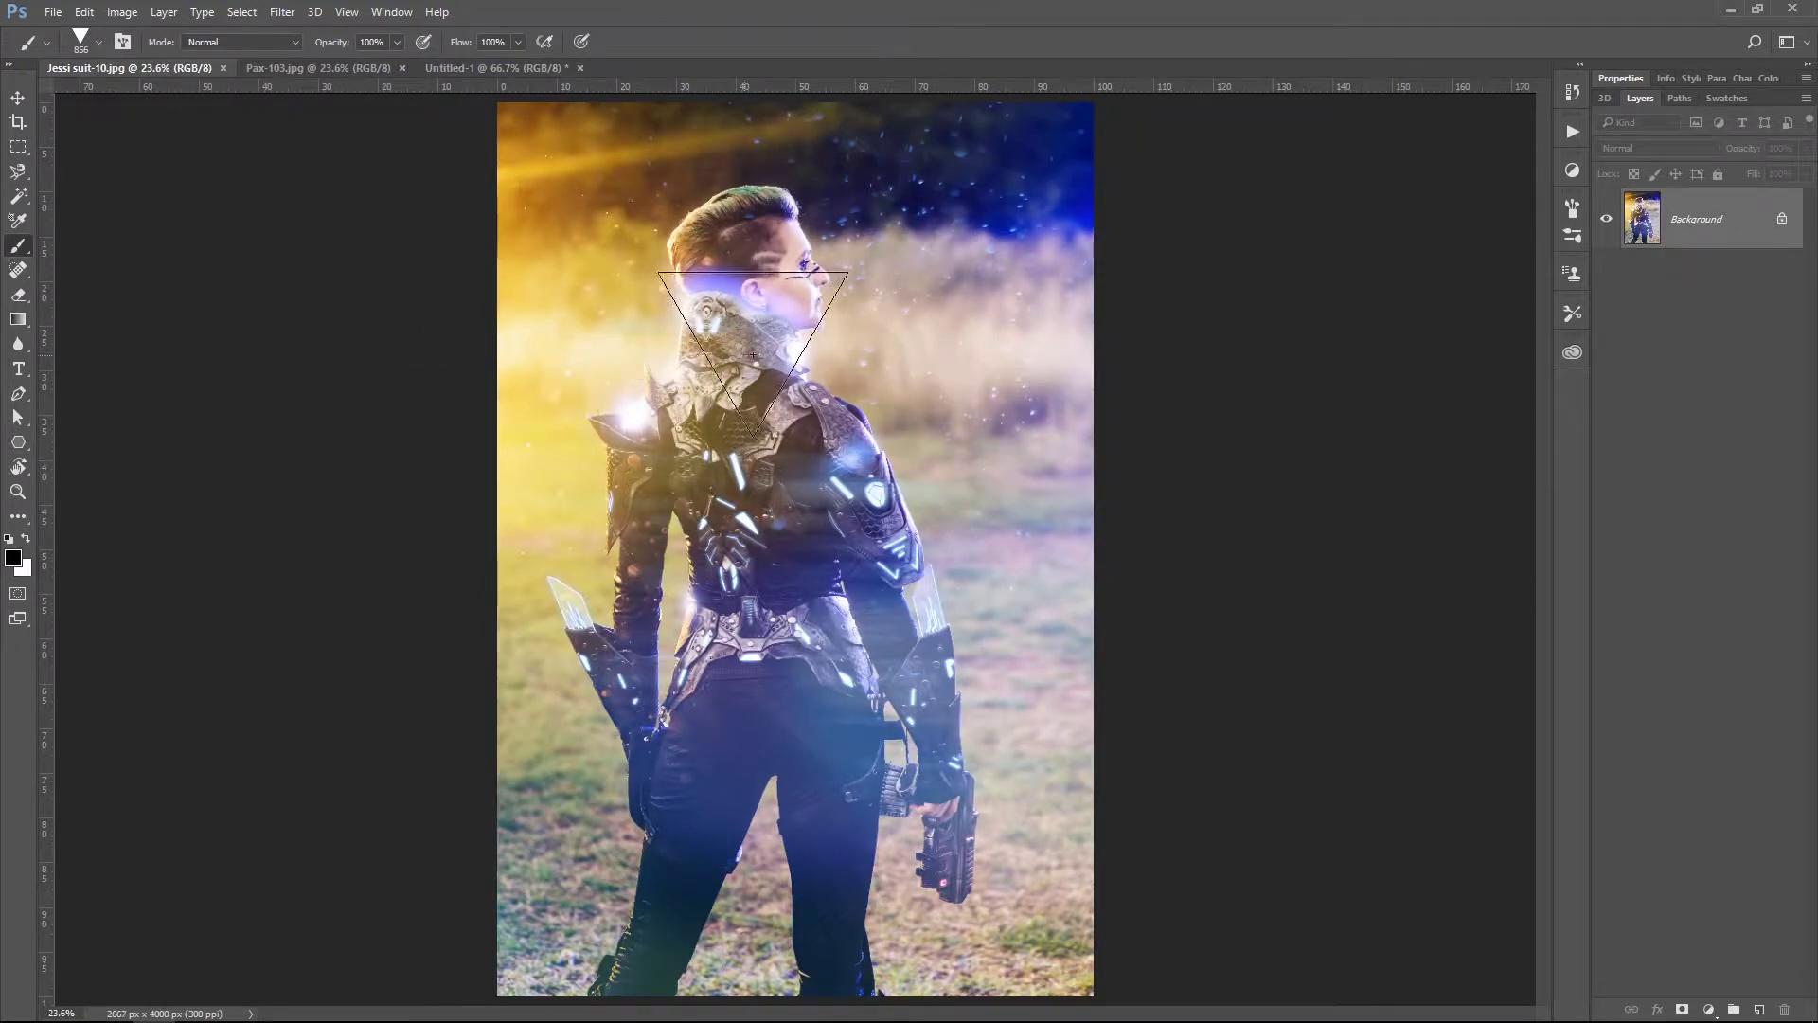
Paint a freehand test stroke with the triangle brush across the woman and undo it.
mouse_move(911, 258)
mouse_down()
mouse_move(715, 344)
mouse_move(896, 406)
mouse_move(1015, 535)
mouse_move(775, 654)
mouse_up()
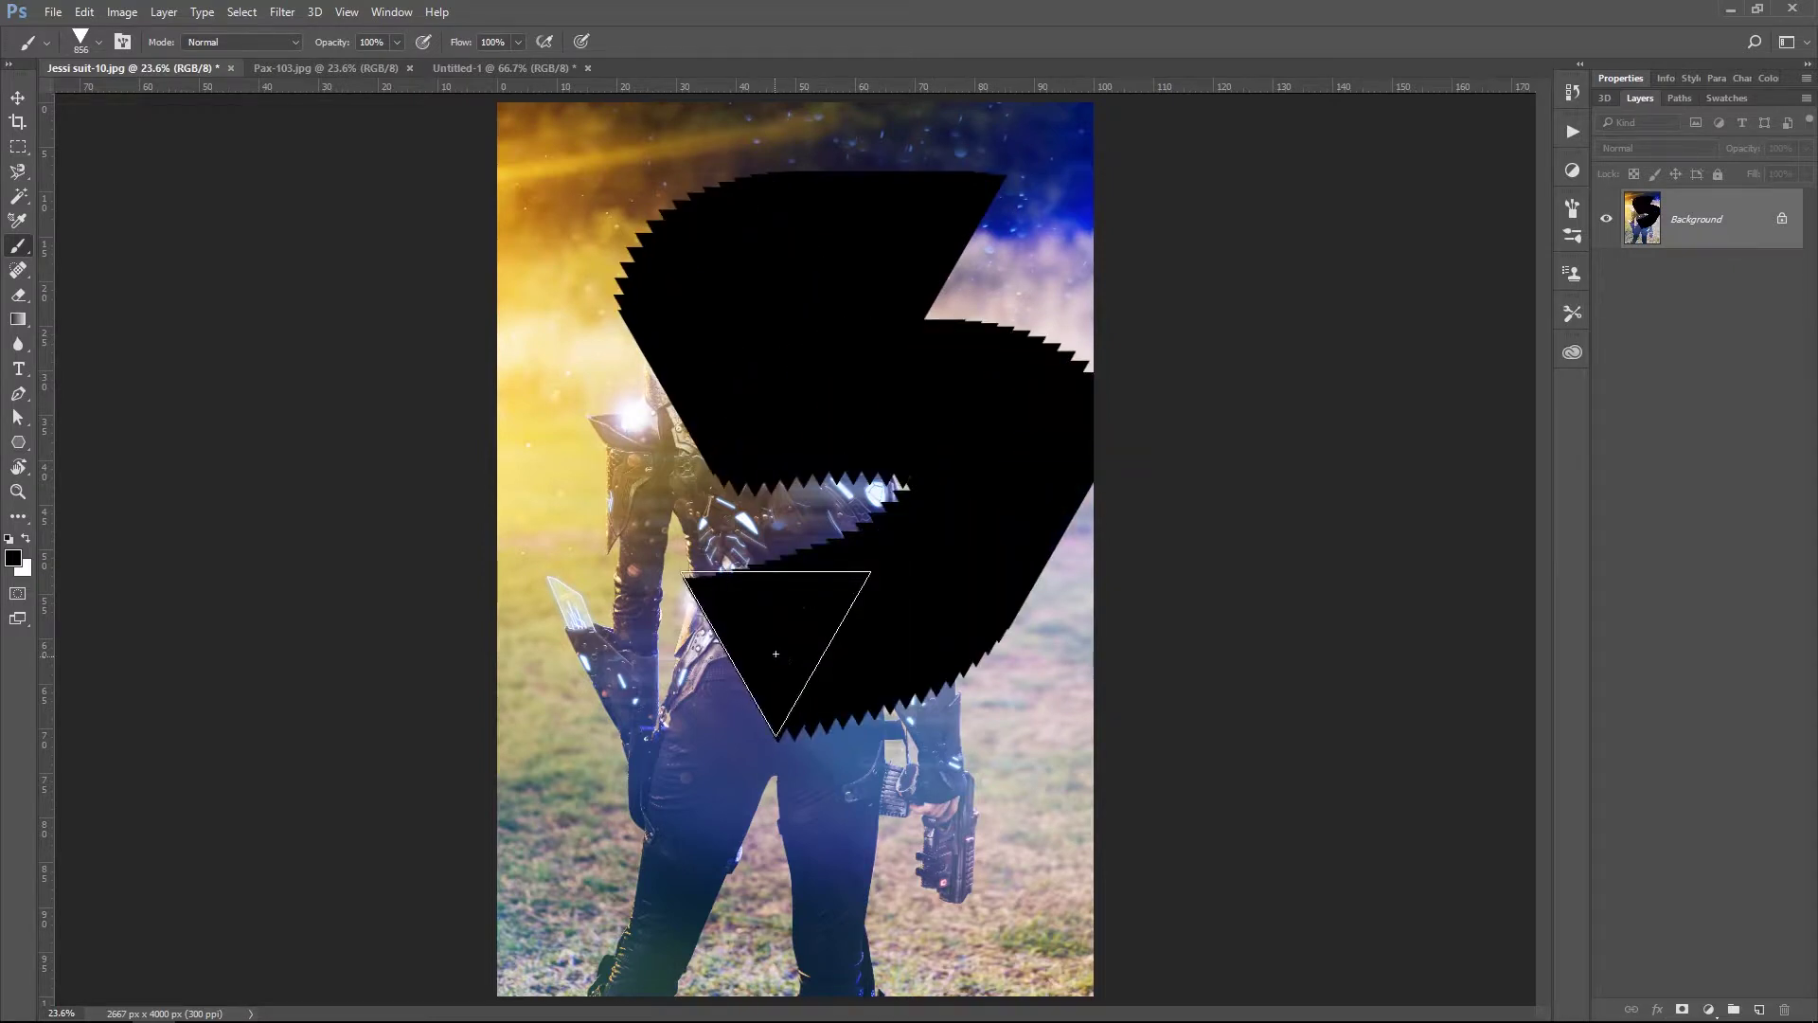
key(ctrl)
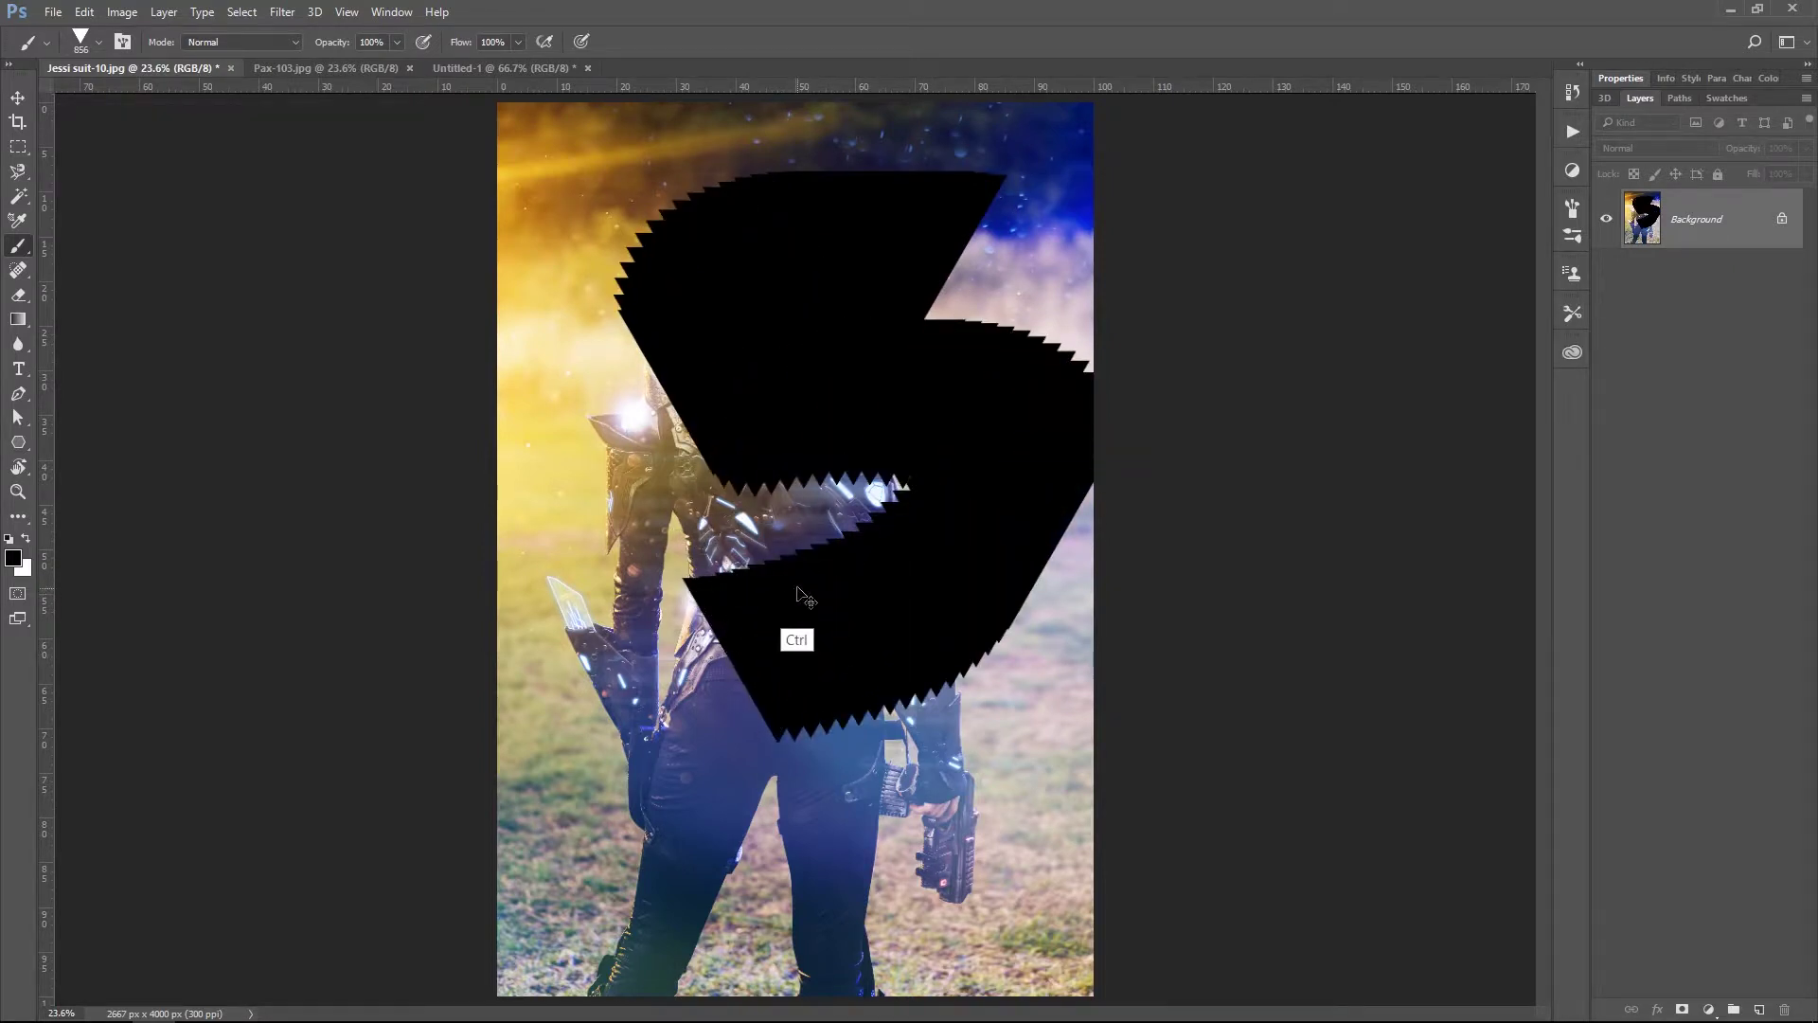
key(ctrl+z)
Duplicate the Background layer under the default name Background copy.
key(v)
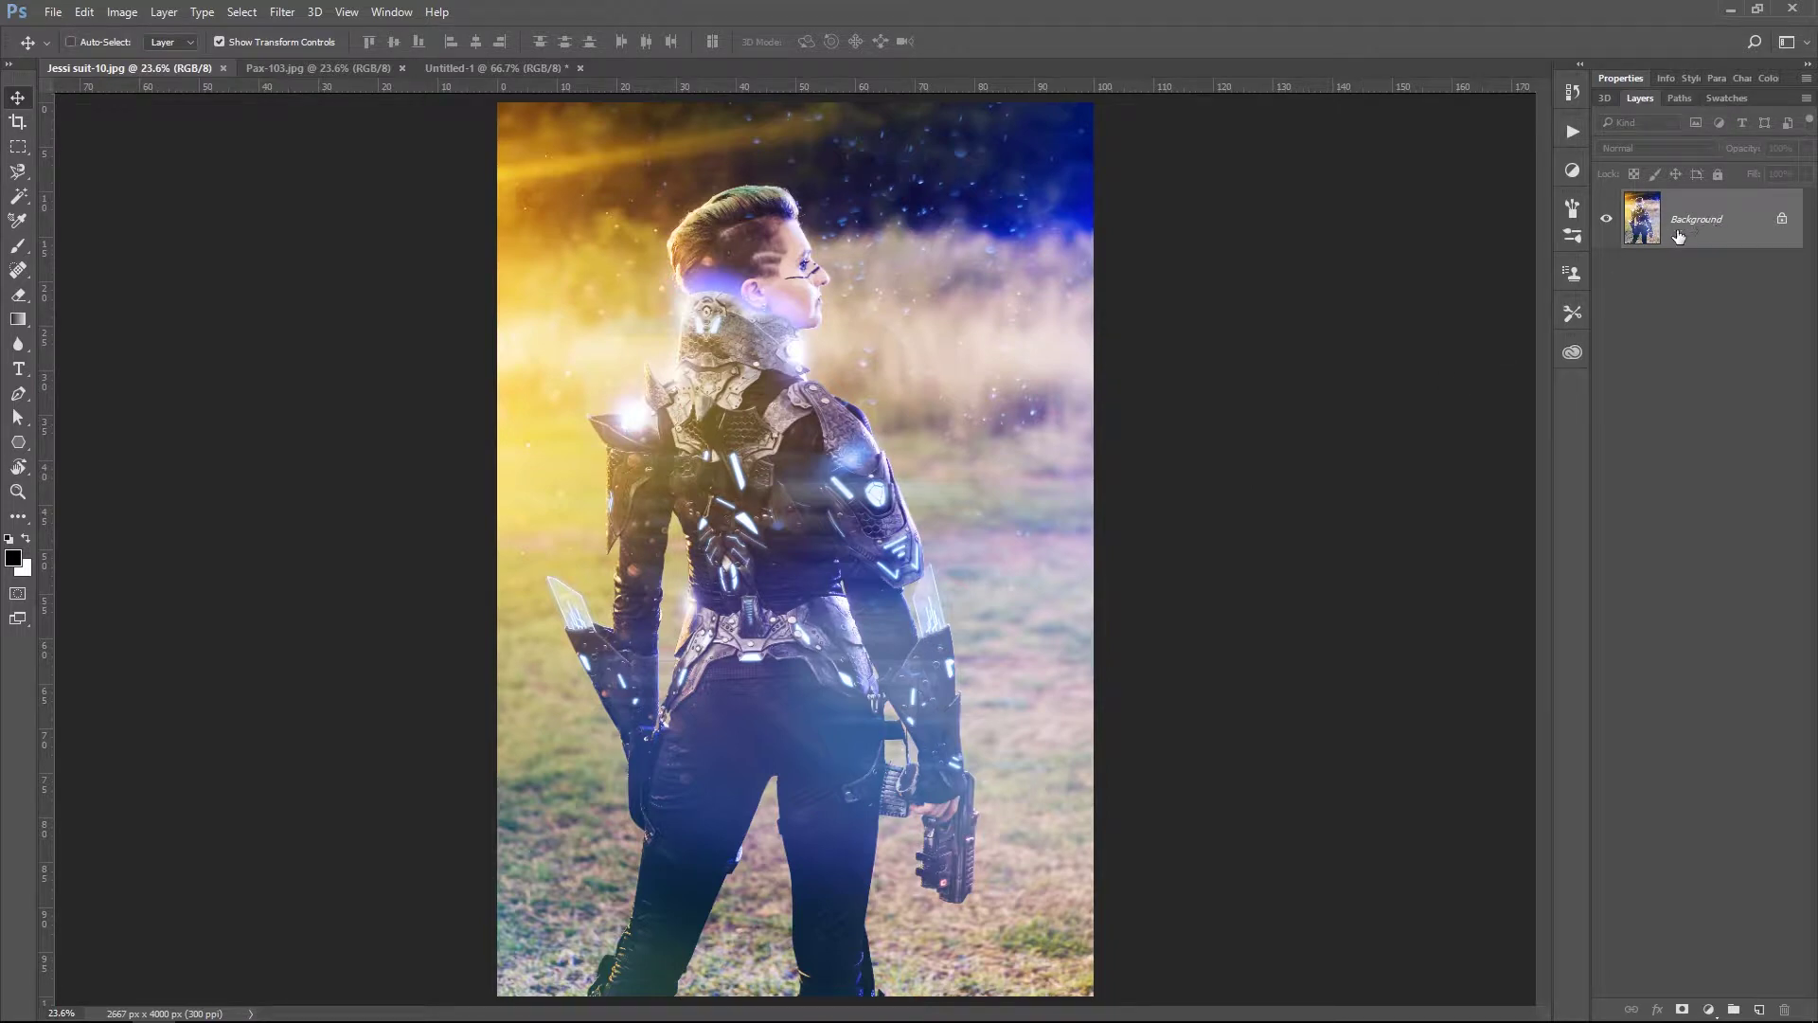
right_click(1702, 220)
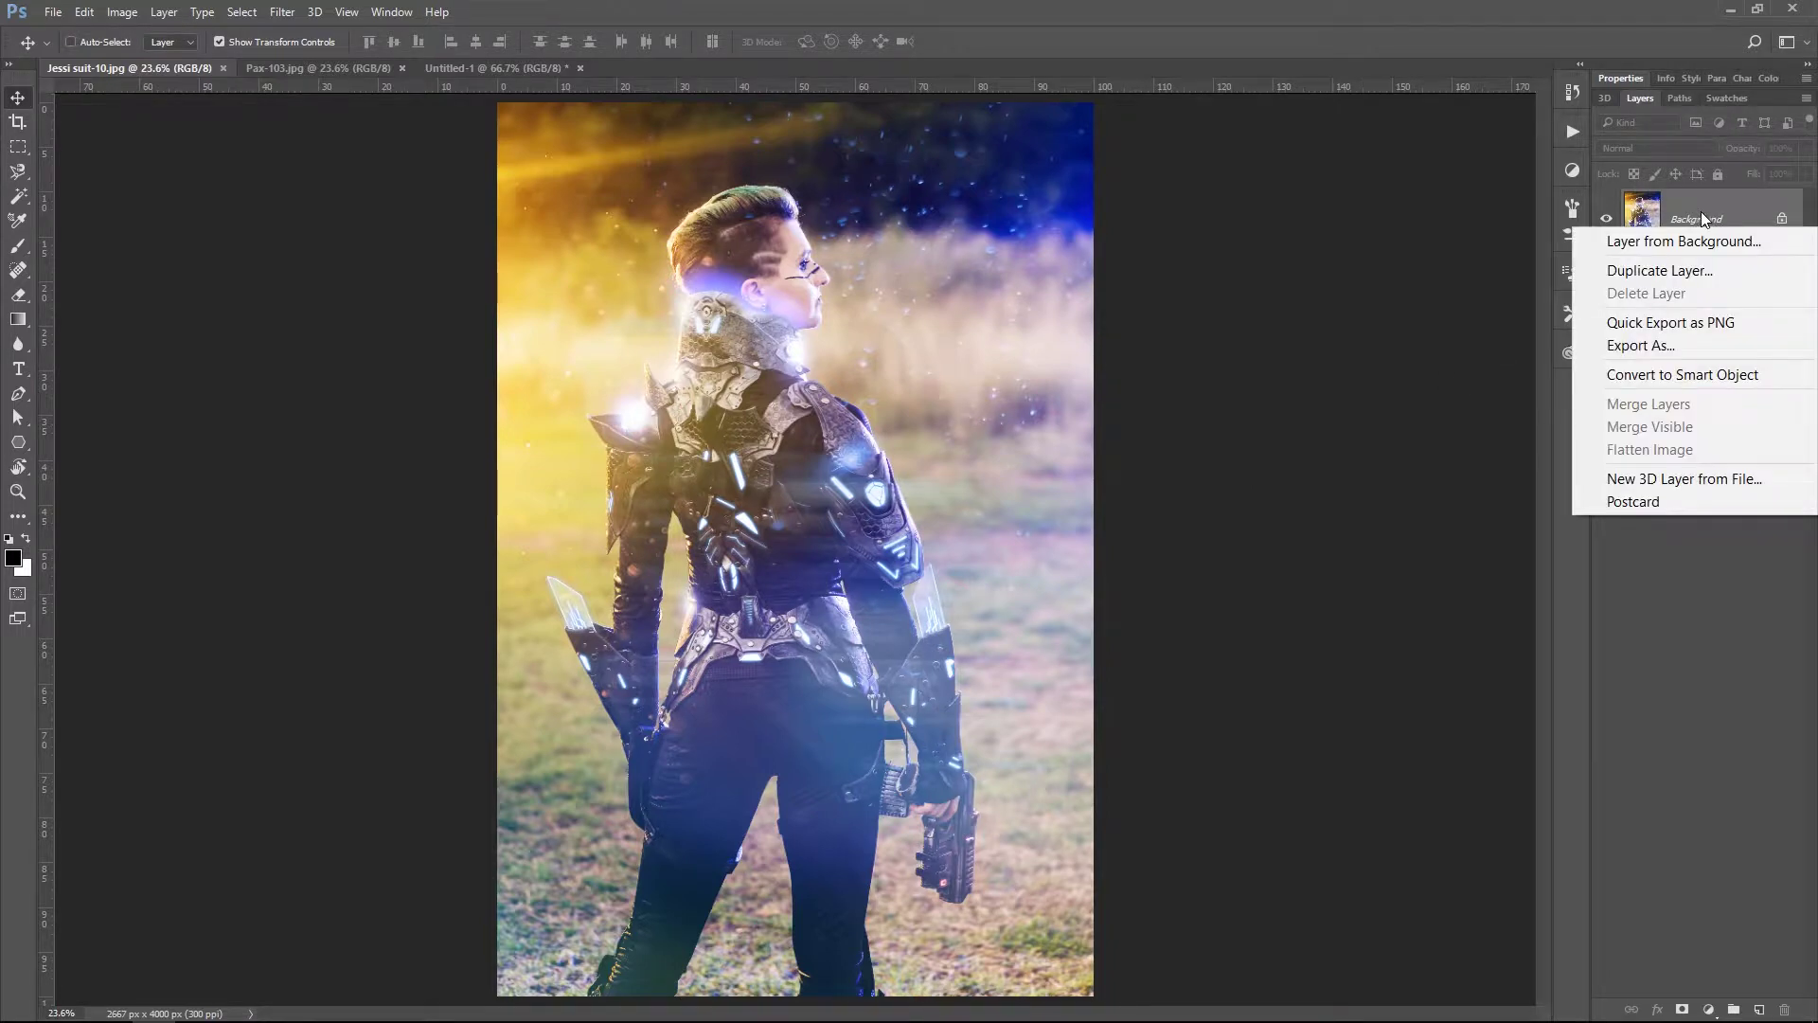
click(1659, 271)
click(1070, 314)
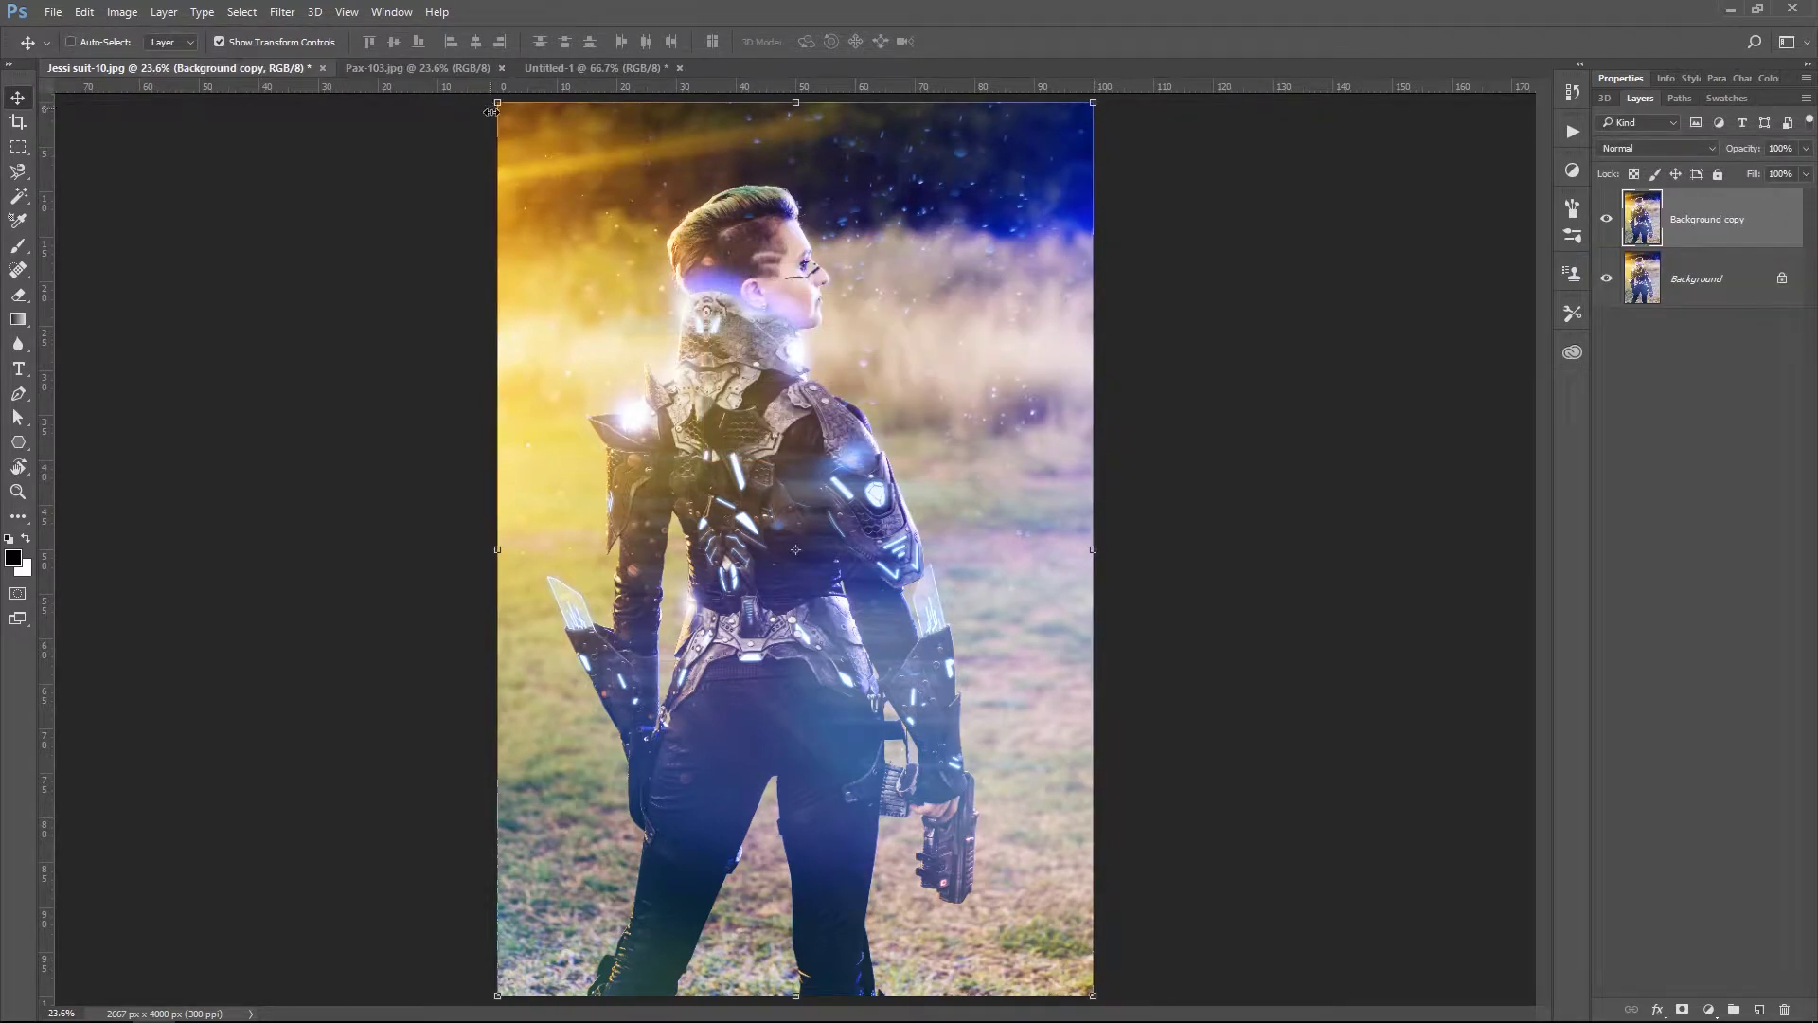
With transform controls shown, scale the Background copy layer proportionally from its centre to about 104.4%.
click(219, 41)
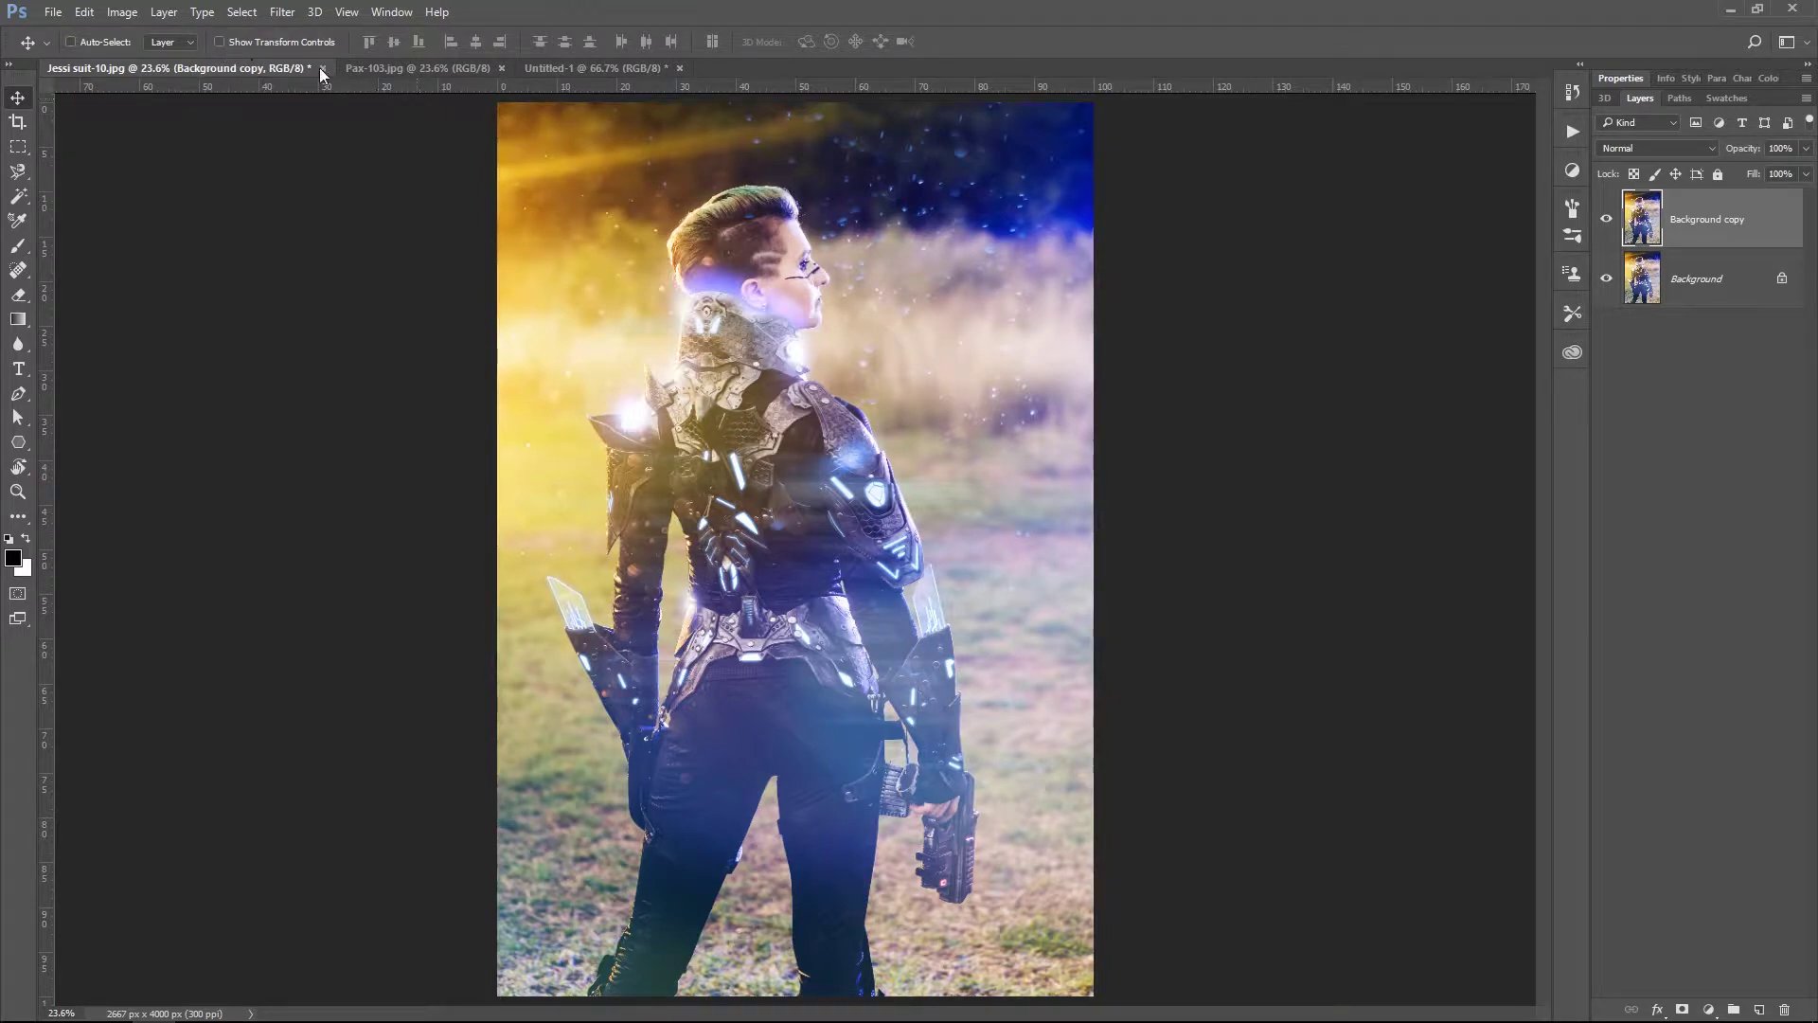
click(229, 44)
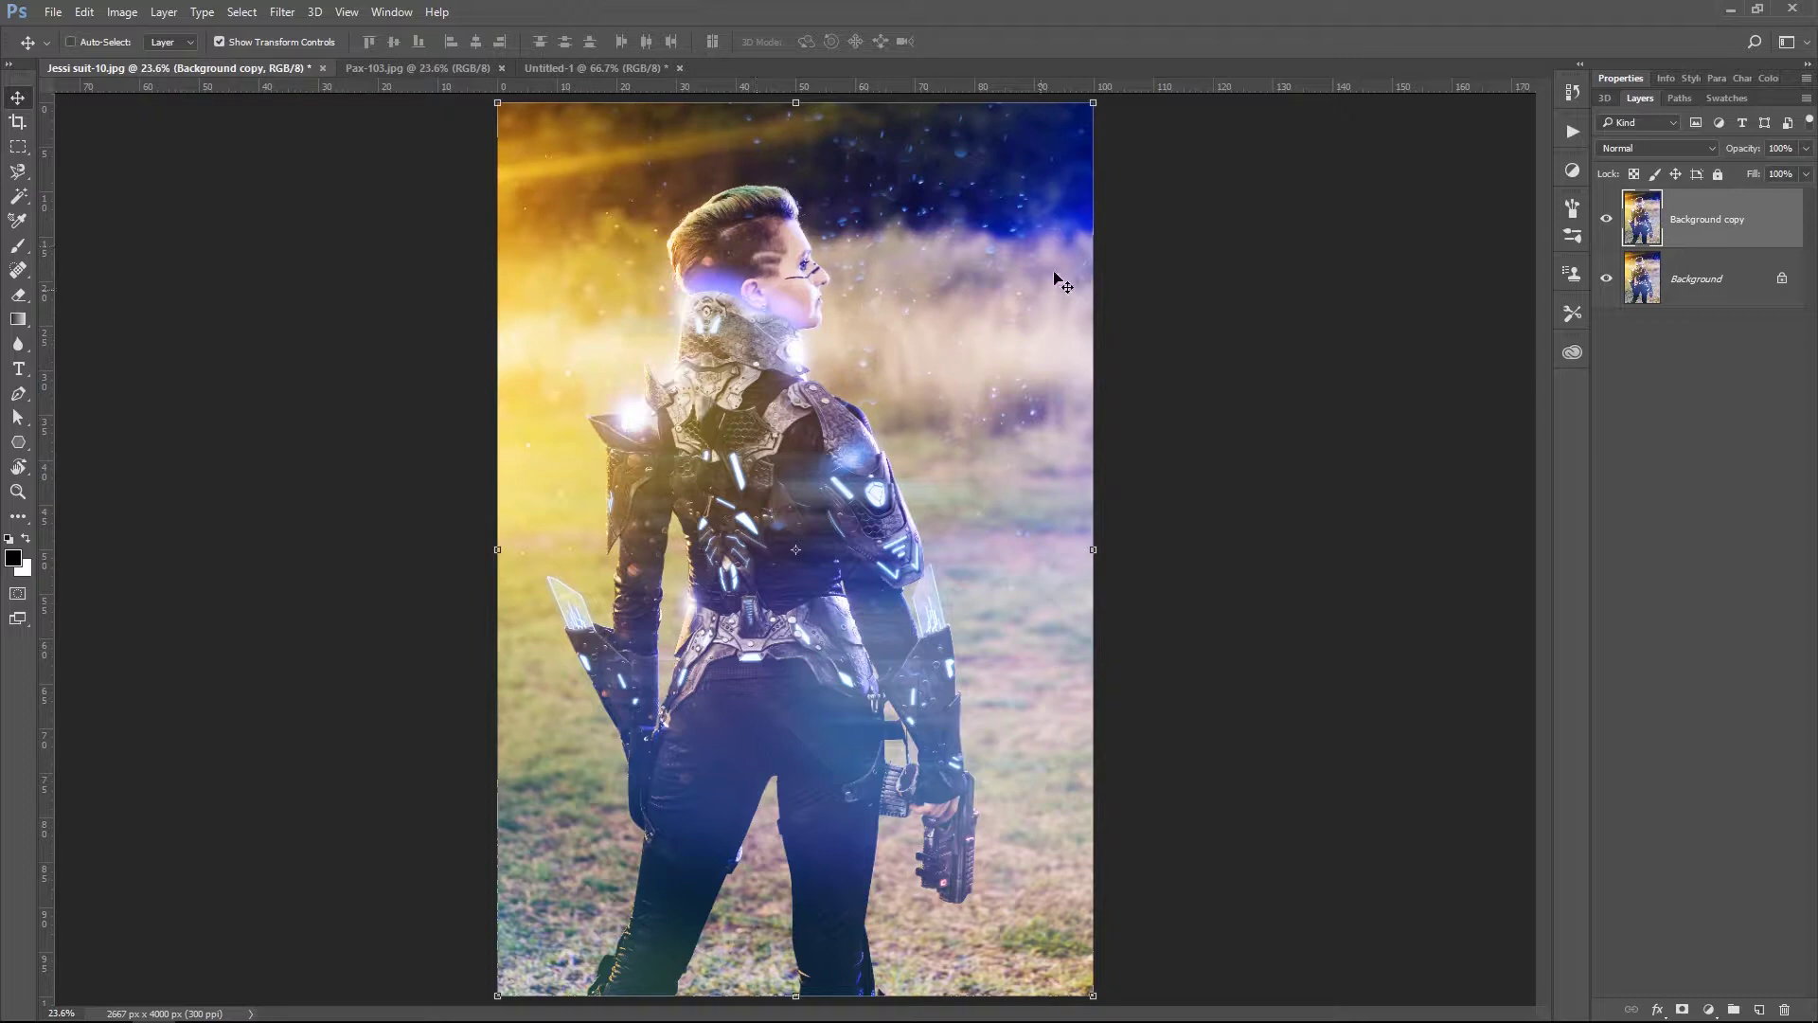
key(z)
drag(1035, 234, 994, 252)
key(v)
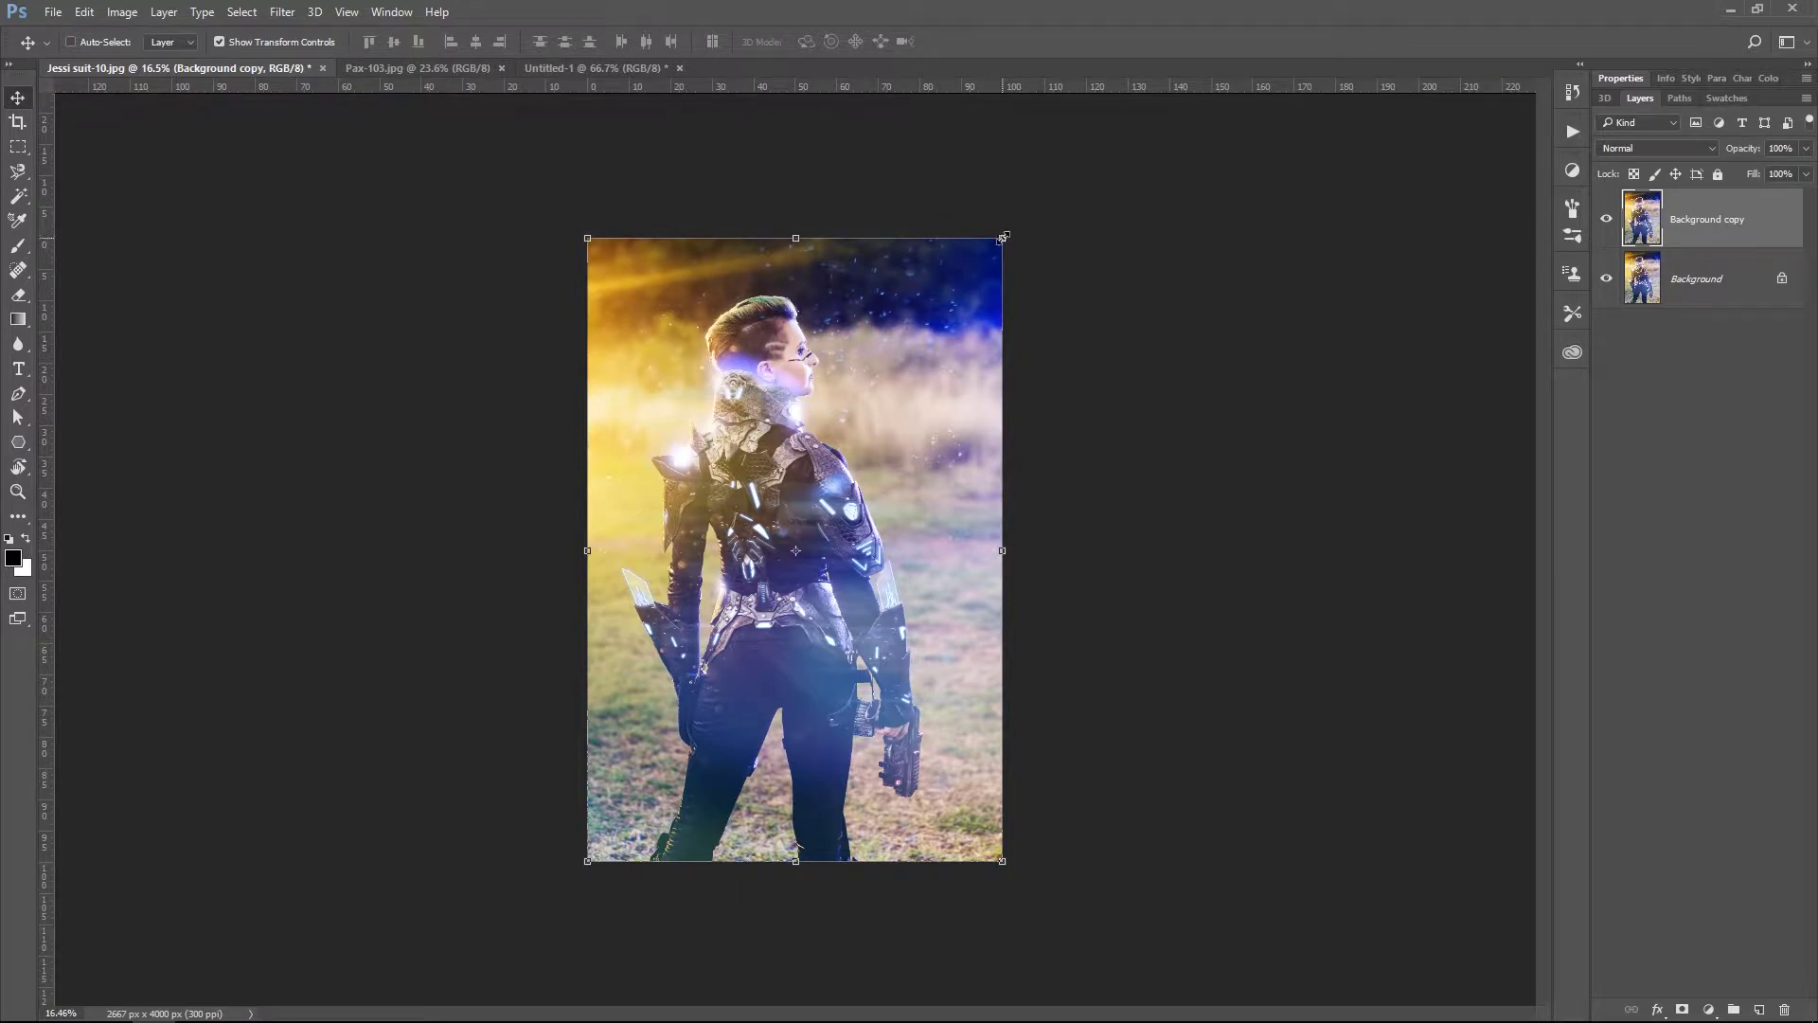
mouse_move(1004, 238)
mouse_down()
mouse_move(1018, 211)
mouse_move(1130, 175)
mouse_move(966, 133)
mouse_move(1031, 247)
mouse_move(1104, 240)
mouse_move(1011, 239)
mouse_move(1104, 190)
mouse_move(1010, 224)
mouse_move(1107, 140)
mouse_move(1071, 171)
mouse_move(980, 154)
mouse_move(935, 207)
mouse_move(872, 369)
mouse_move(1073, 197)
mouse_move(1025, 236)
mouse_up()
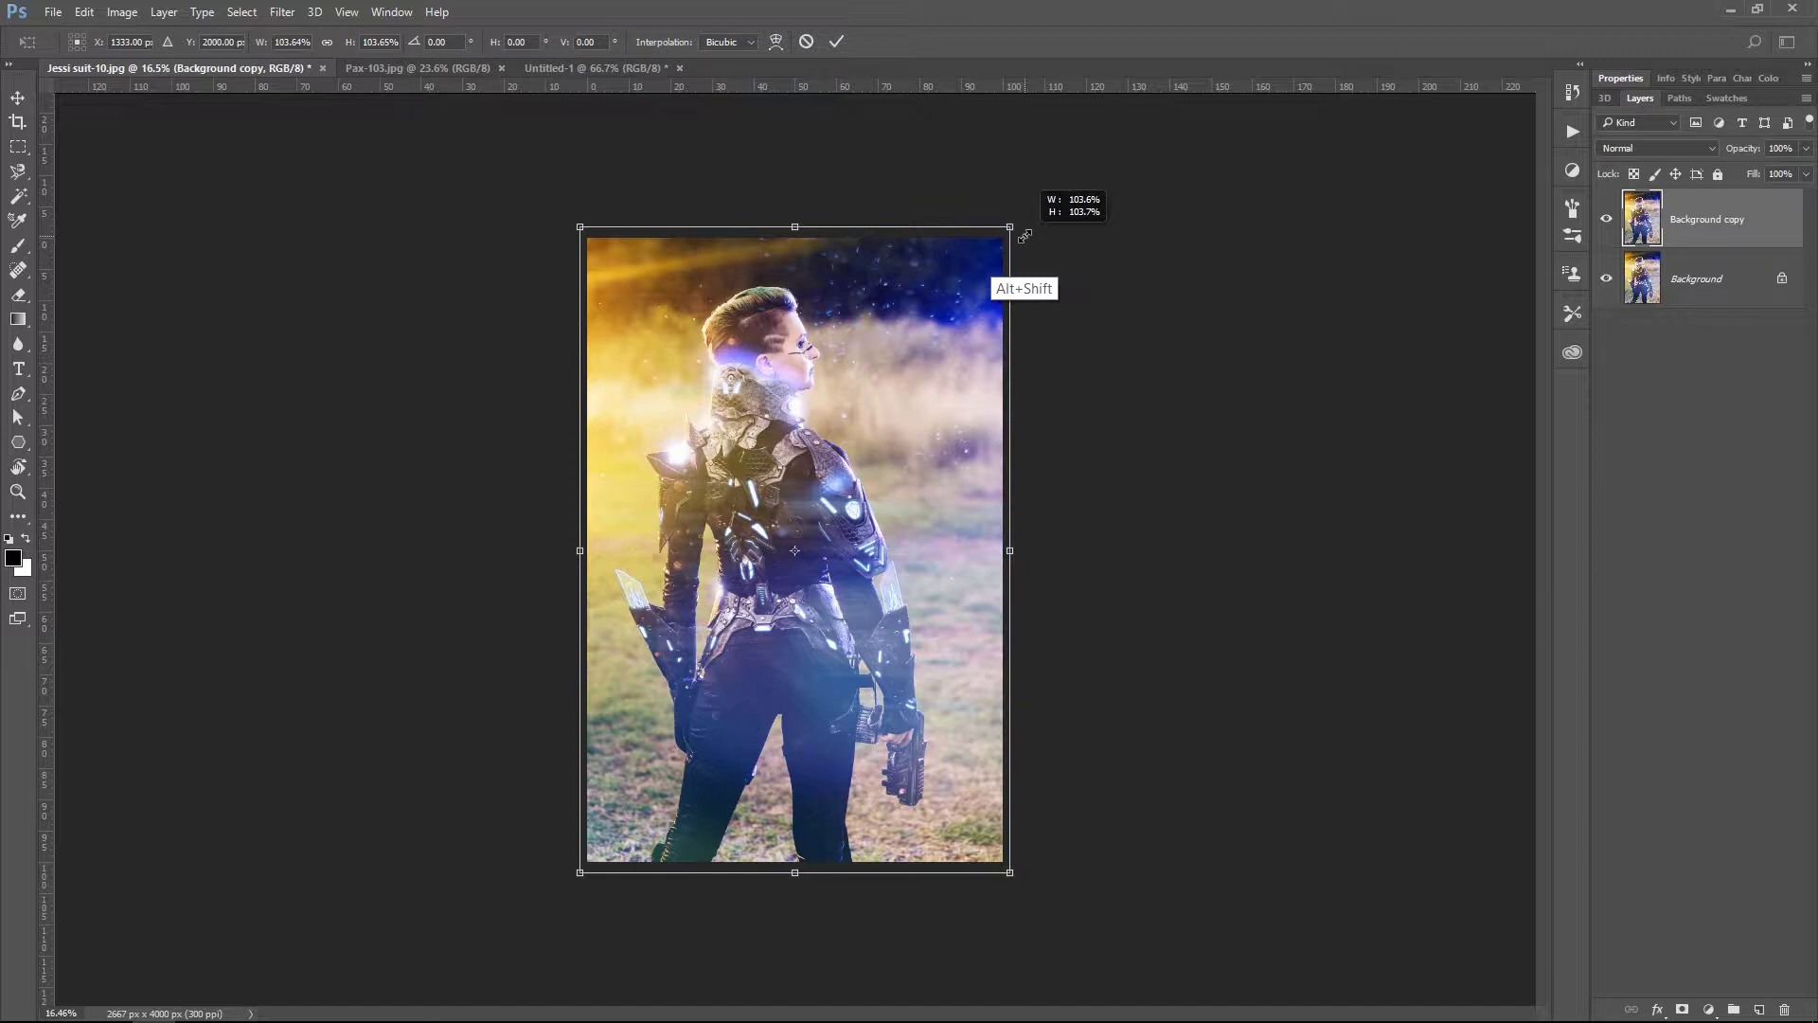
mouse_move(1024, 236)
mouse_down()
mouse_move(1002, 216)
mouse_move(1024, 231)
mouse_up()
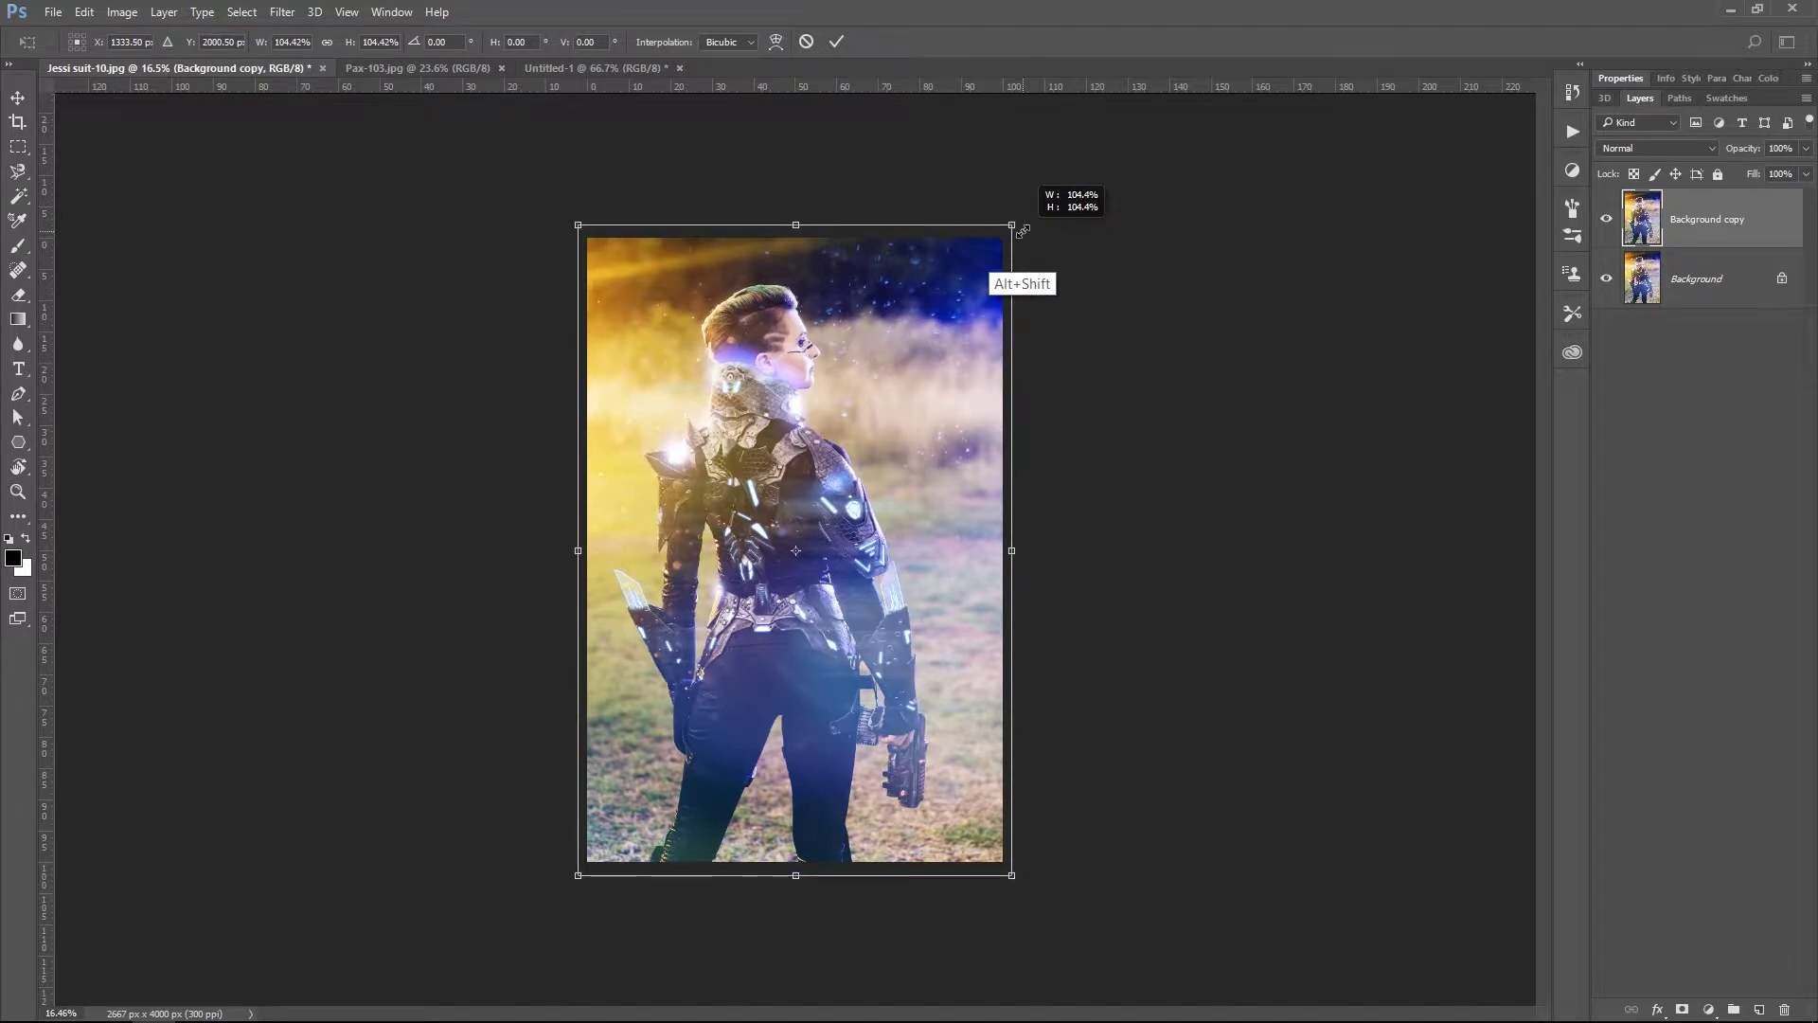
drag(1024, 232, 1023, 231)
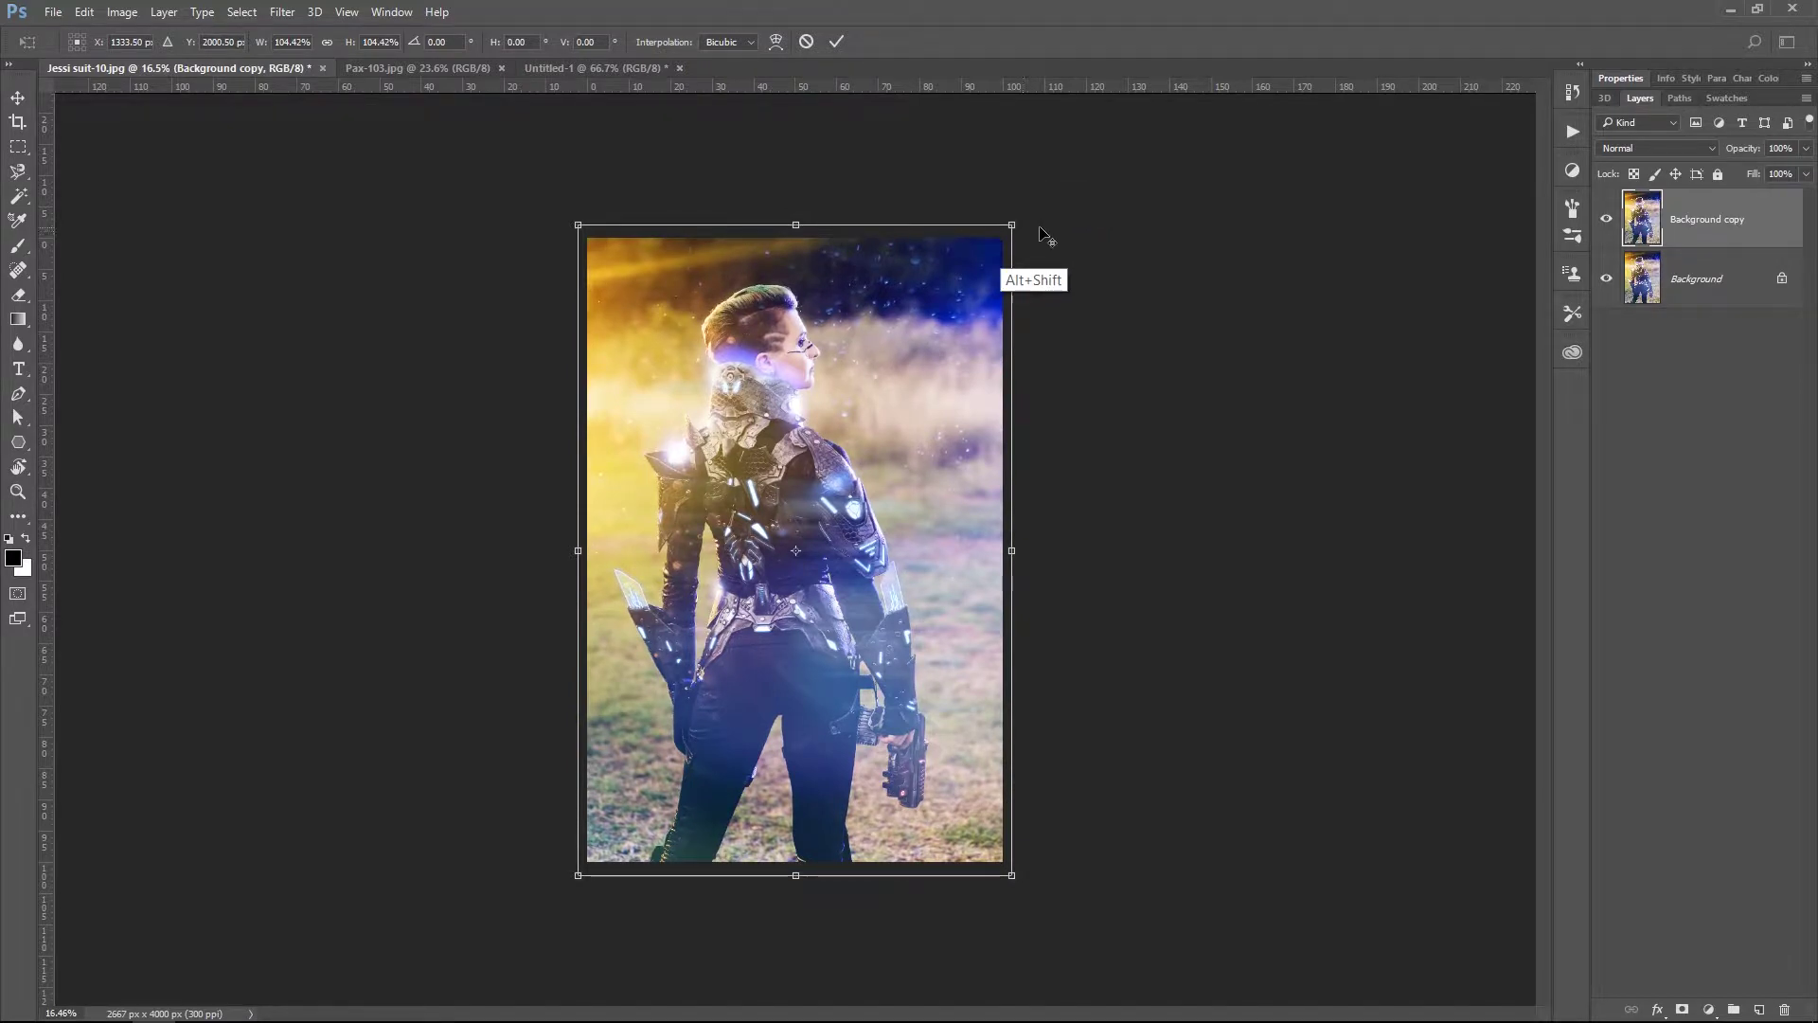
key(Return)
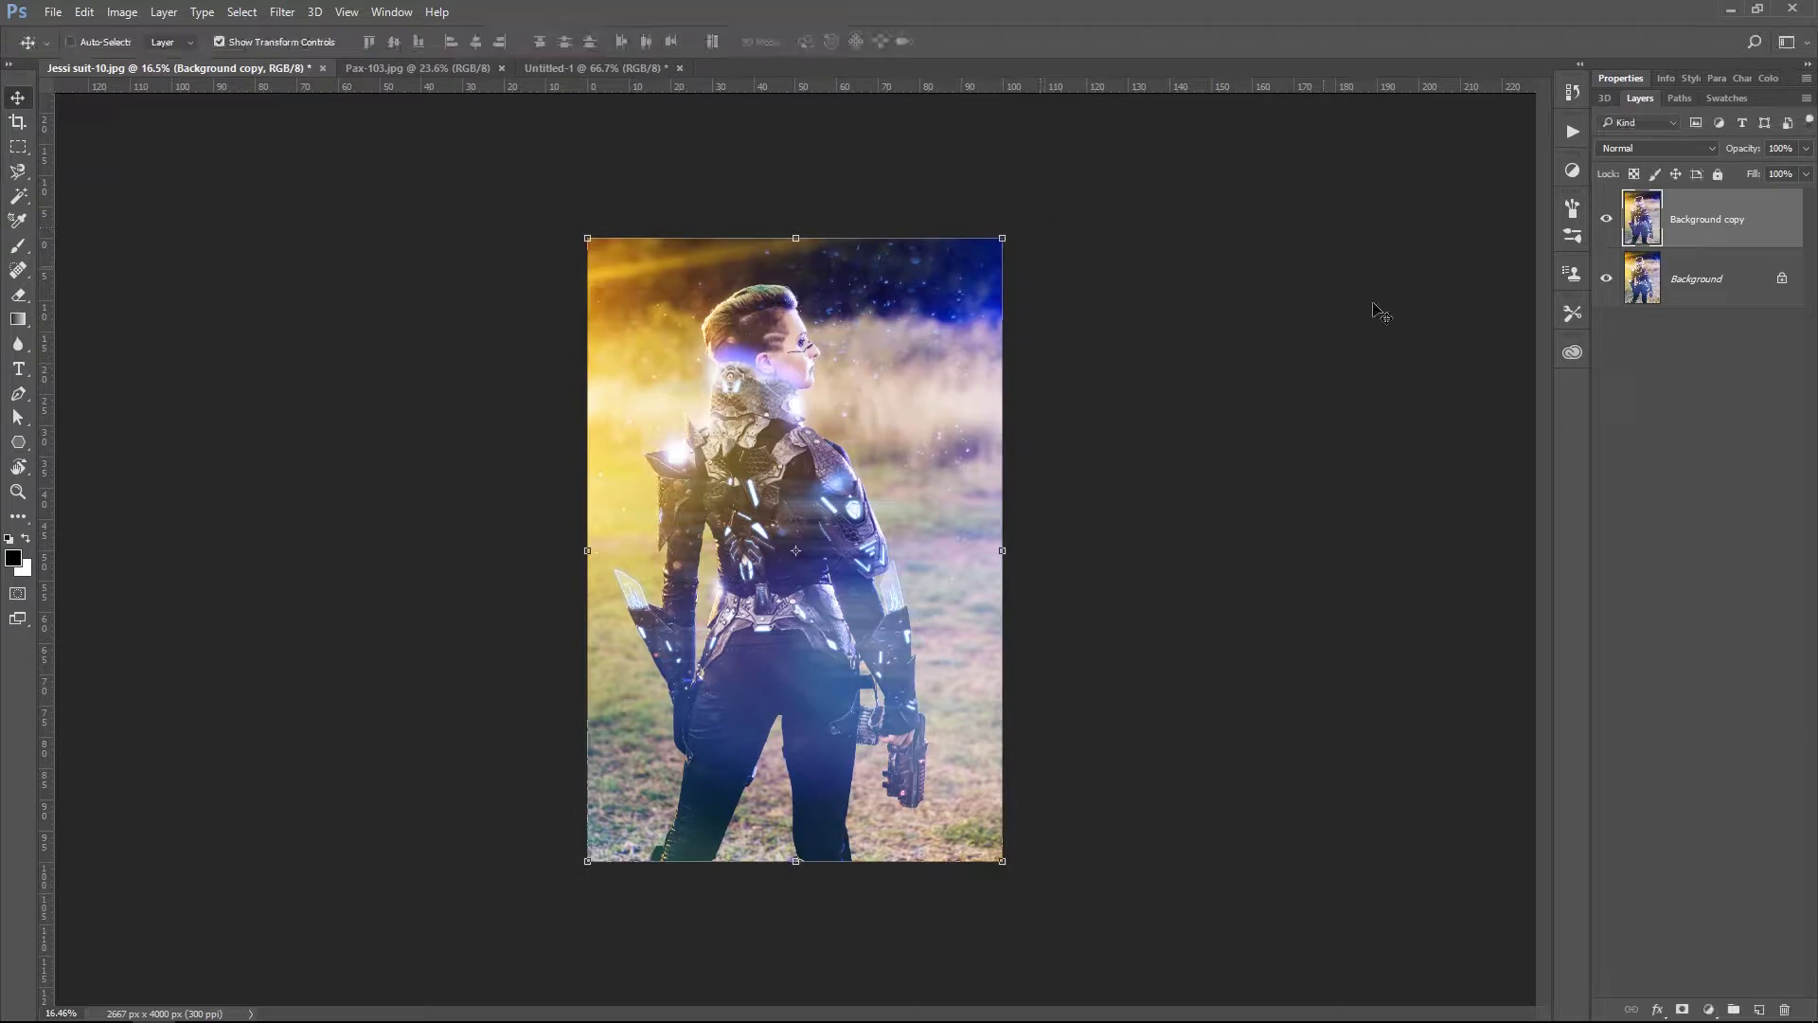
Duplicate the Background copy layer and scale the duplicate proportionally from its centre to about 103.8%.
right_click(1690, 228)
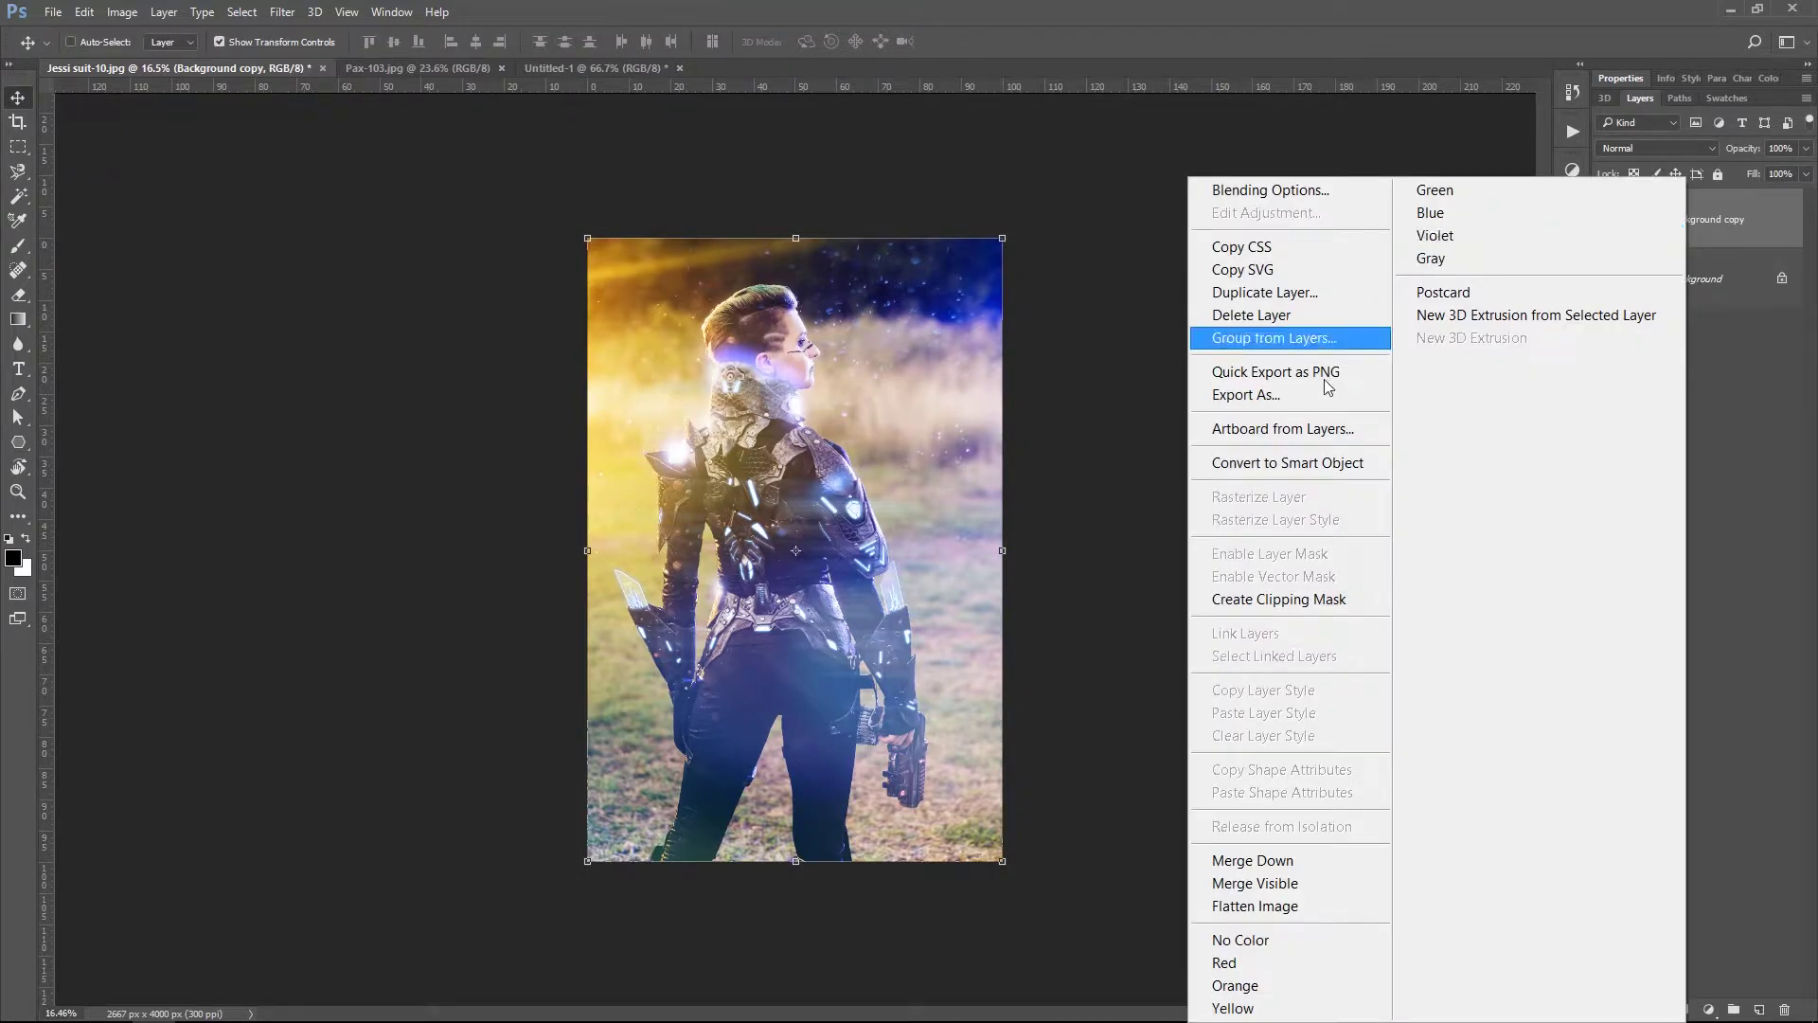
click(1308, 296)
click(1054, 317)
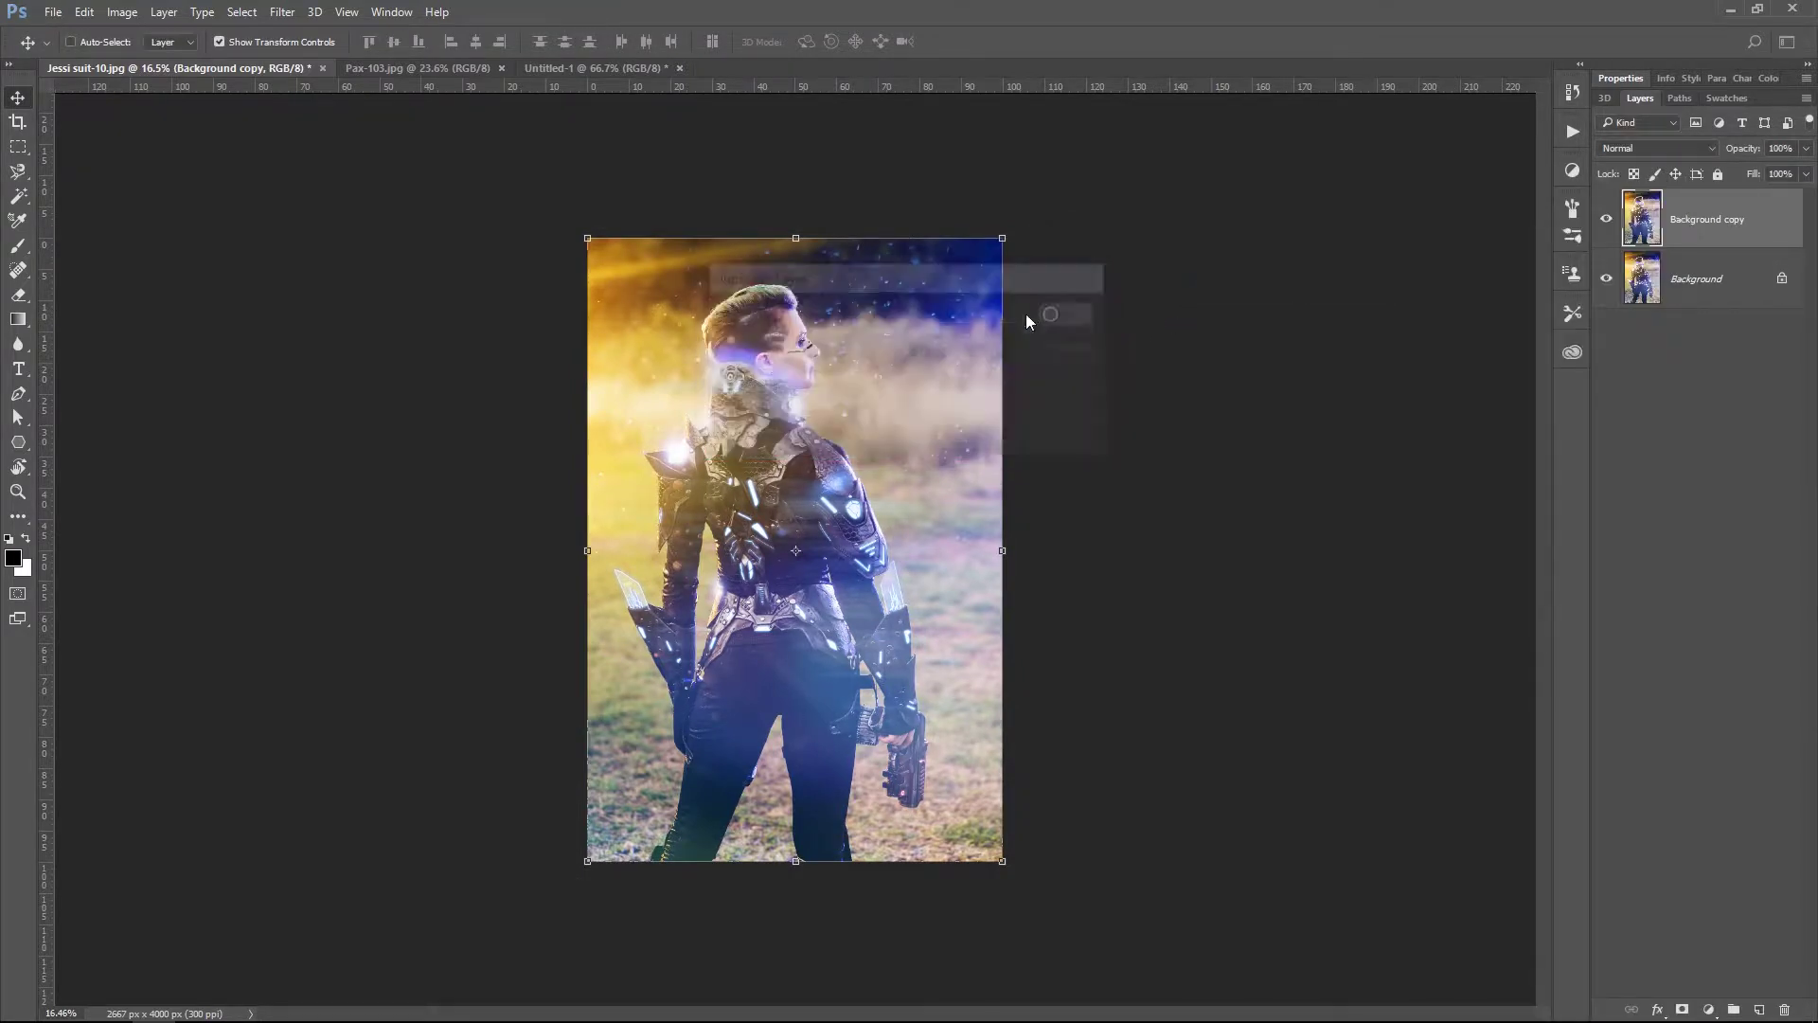
drag(1014, 223, 1026, 210)
key(Escape)
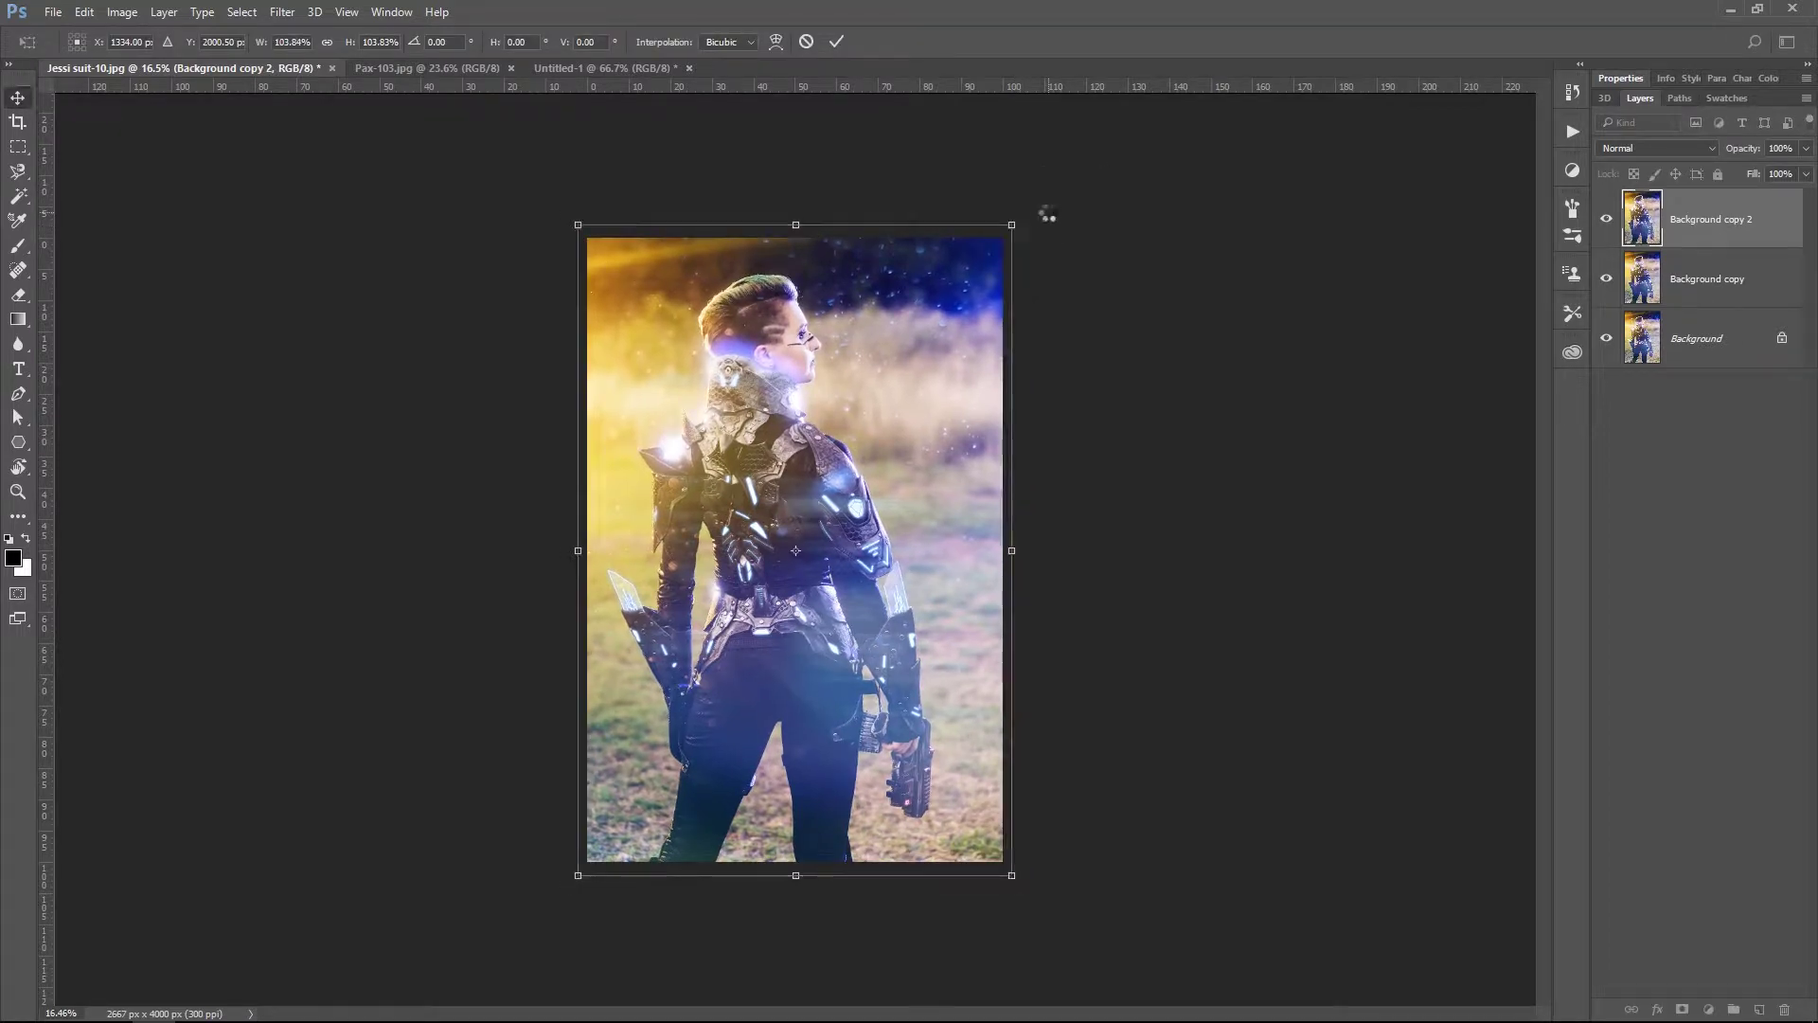
Duplicate the Background copy 2 layer and scale the duplicate proportionally from its centre to about 106%.
right_click(1747, 220)
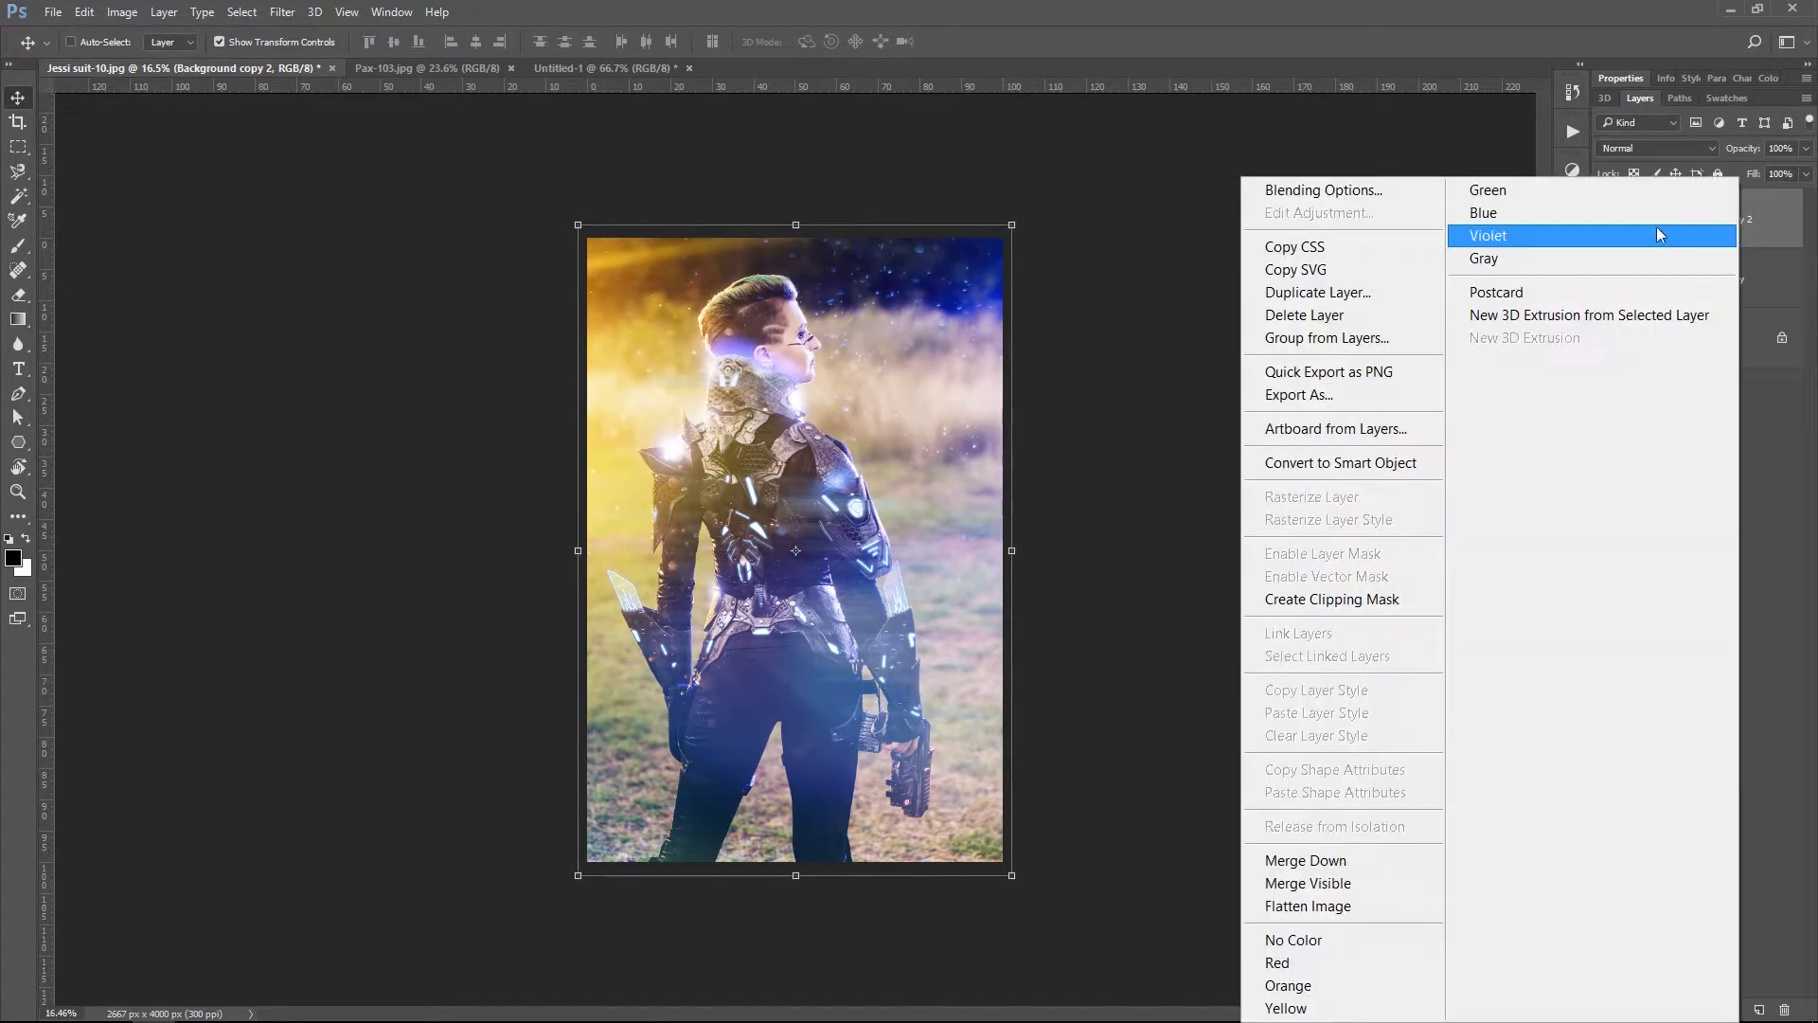
click(1783, 213)
right_click(1707, 244)
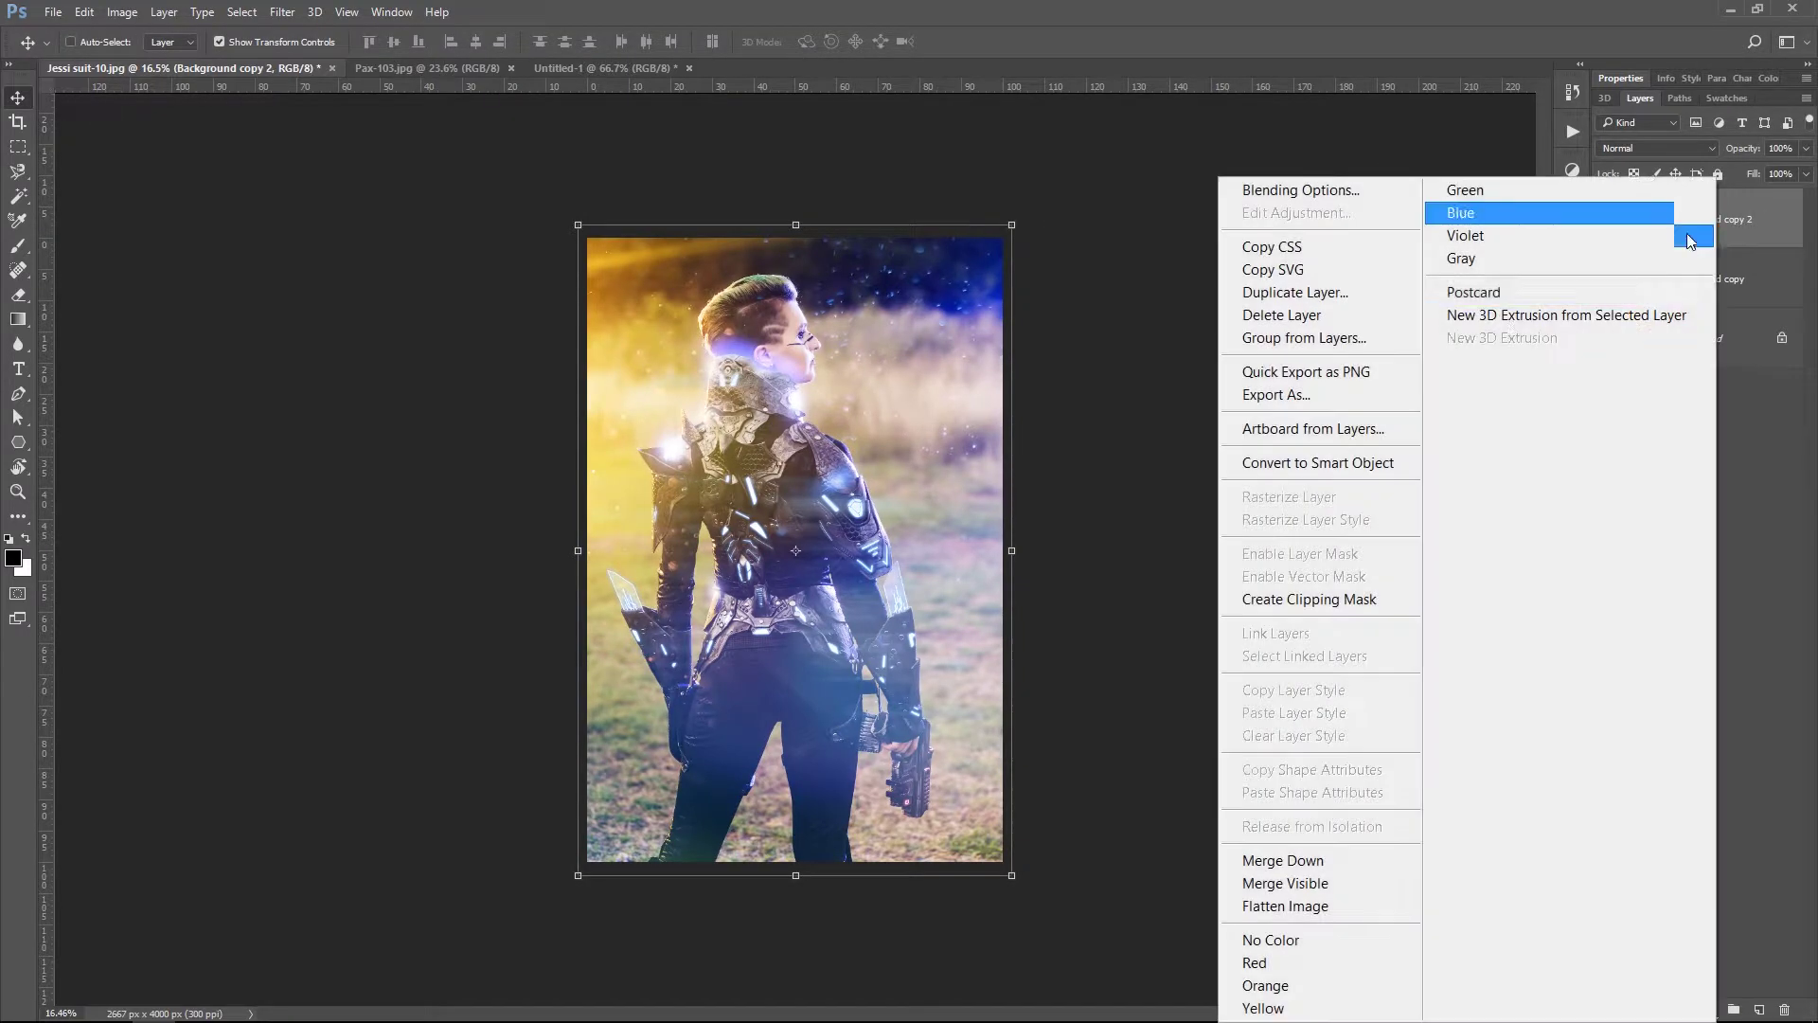
click(1354, 291)
key(Return)
drag(1020, 210, 1035, 193)
key(Escape)
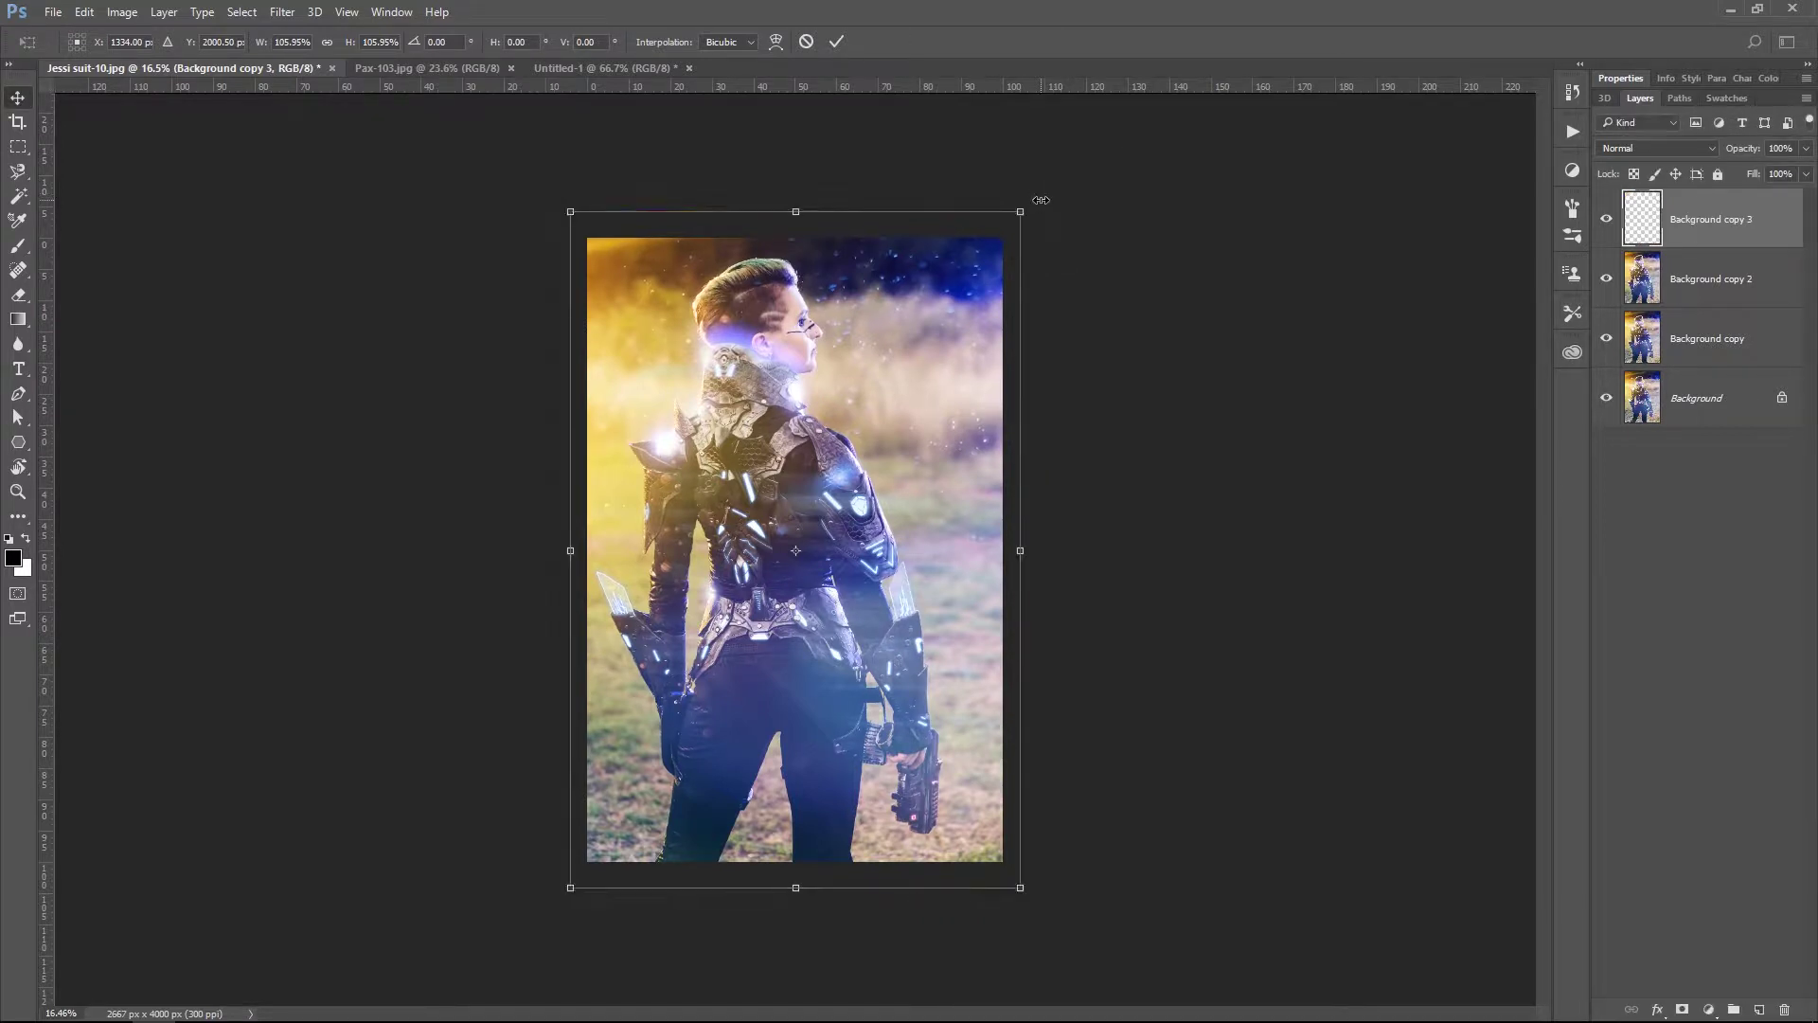
Compare the enlarged copies by toggling their visibility, leaving only Background copy shown above the Background layer.
click(1607, 223)
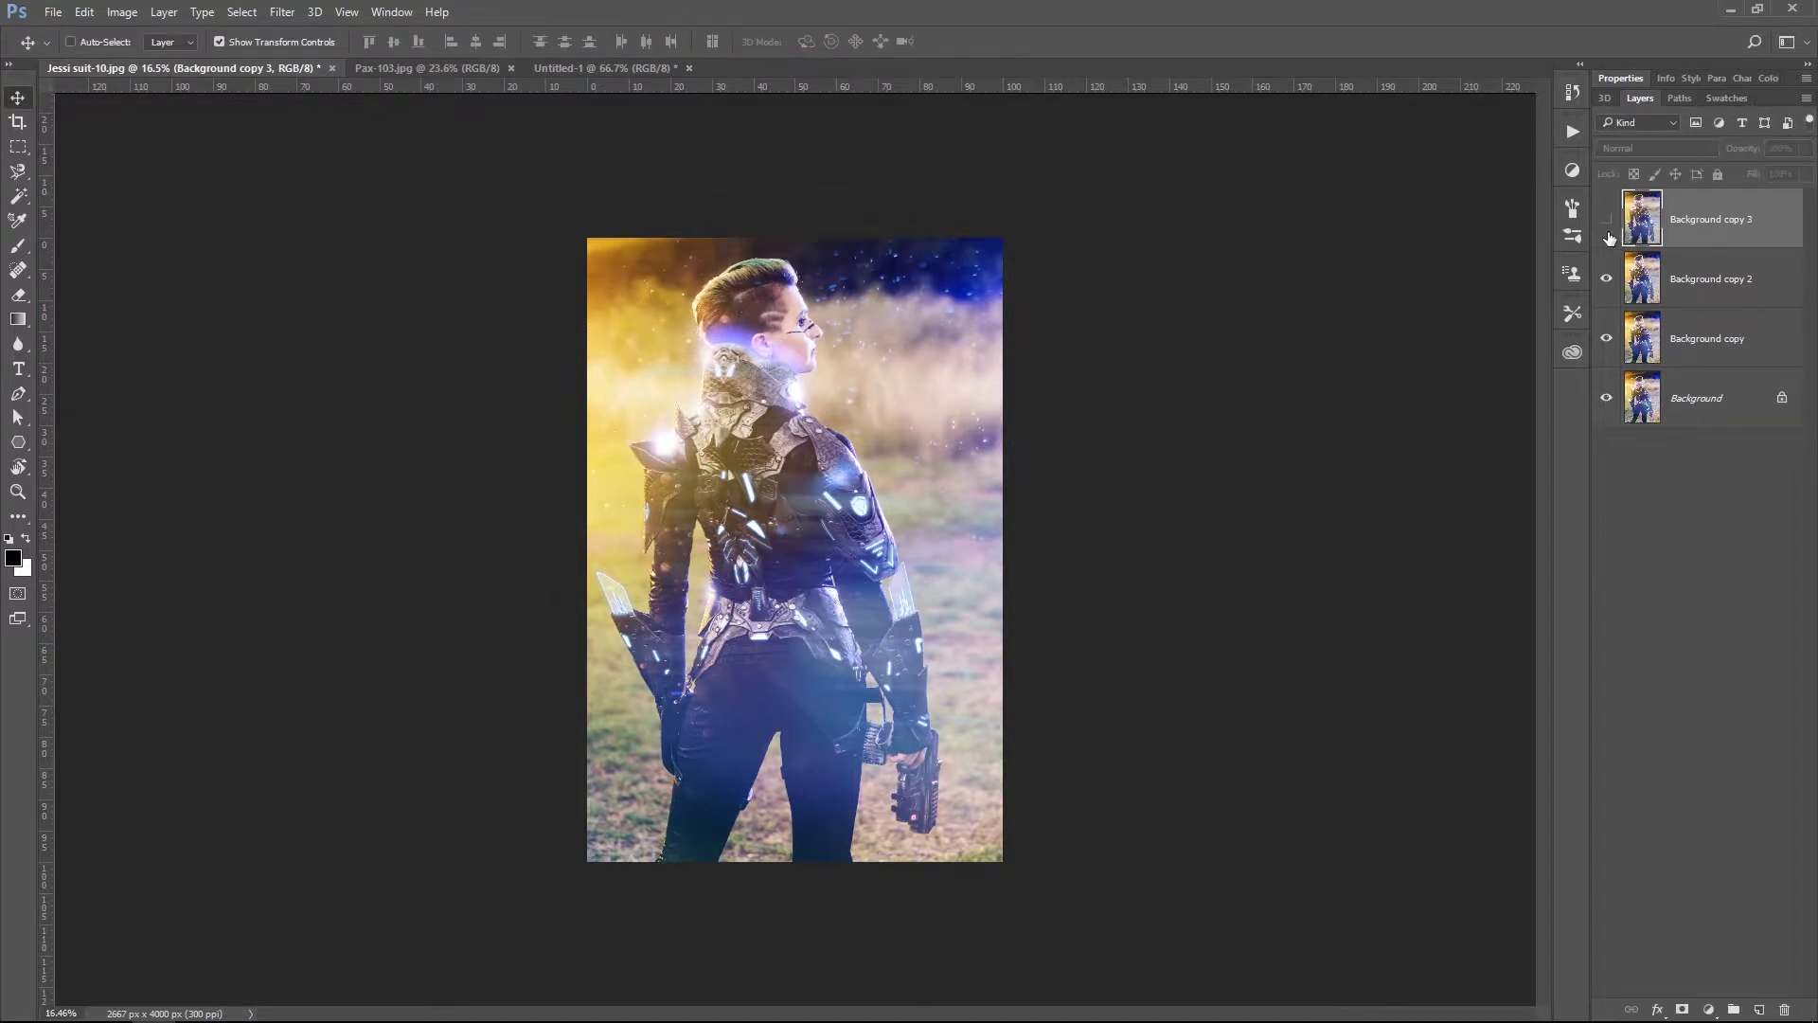
click(1607, 290)
click(1607, 338)
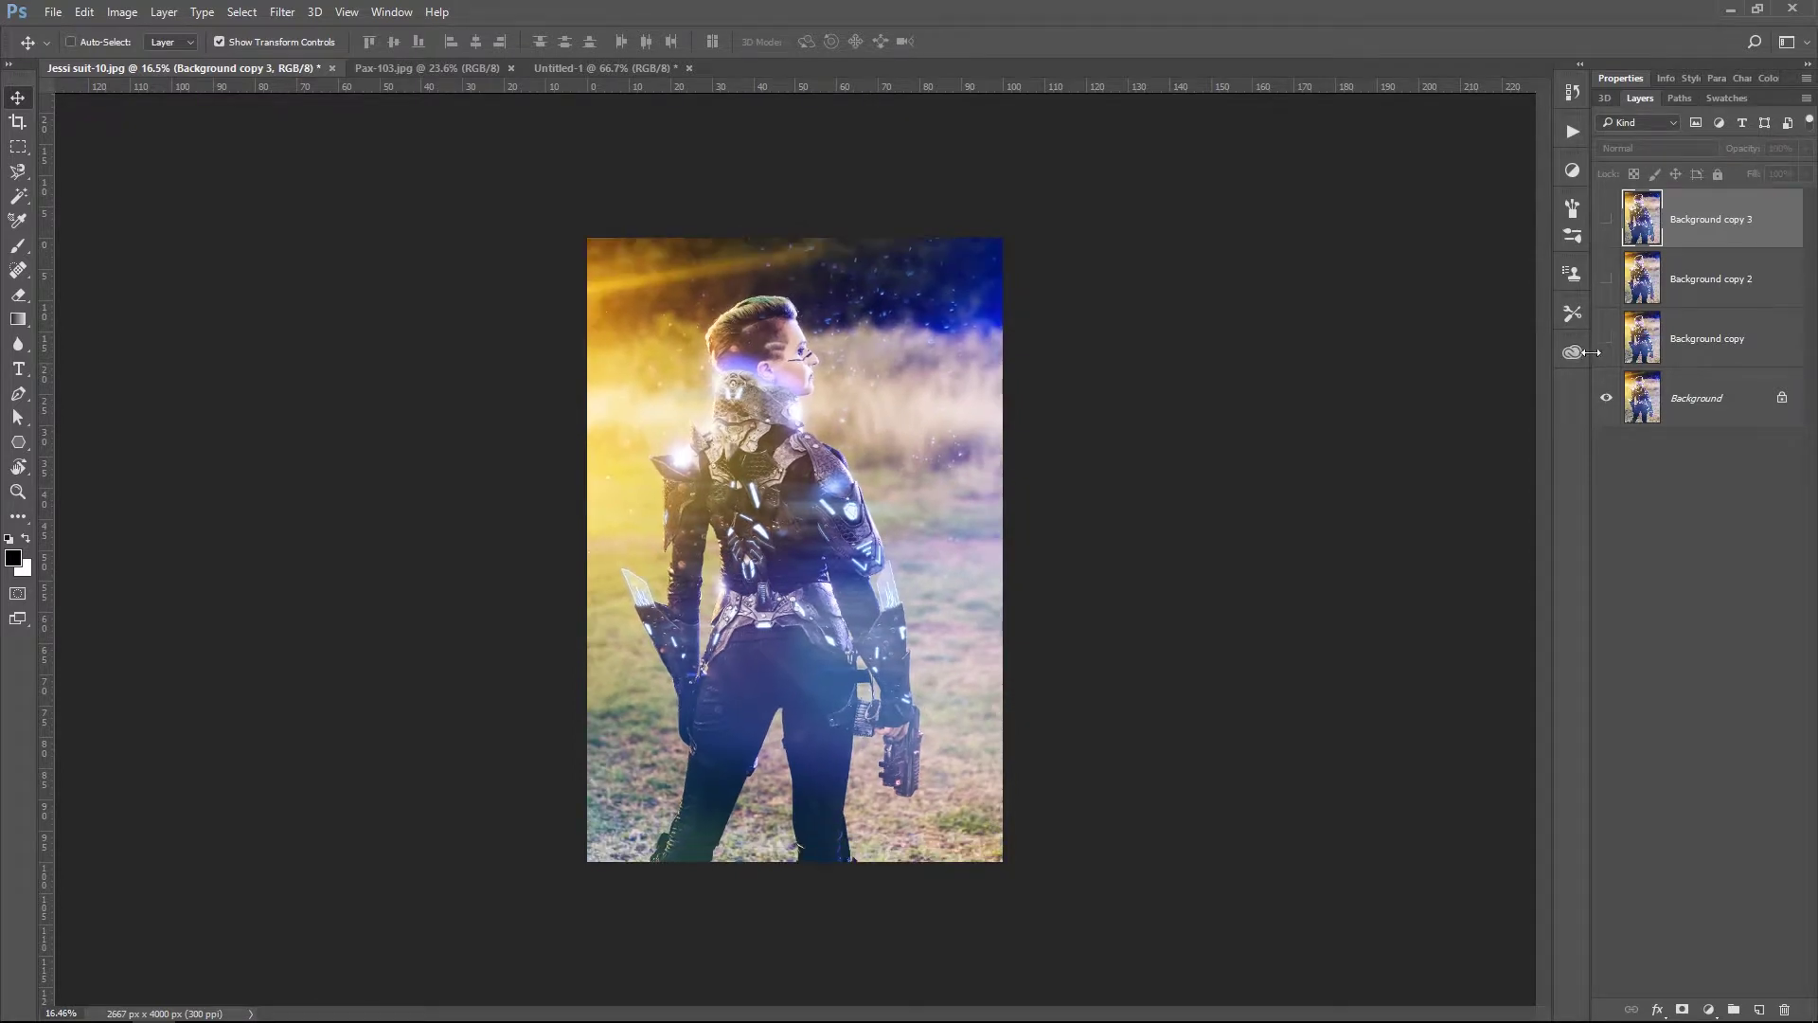
click(1657, 398)
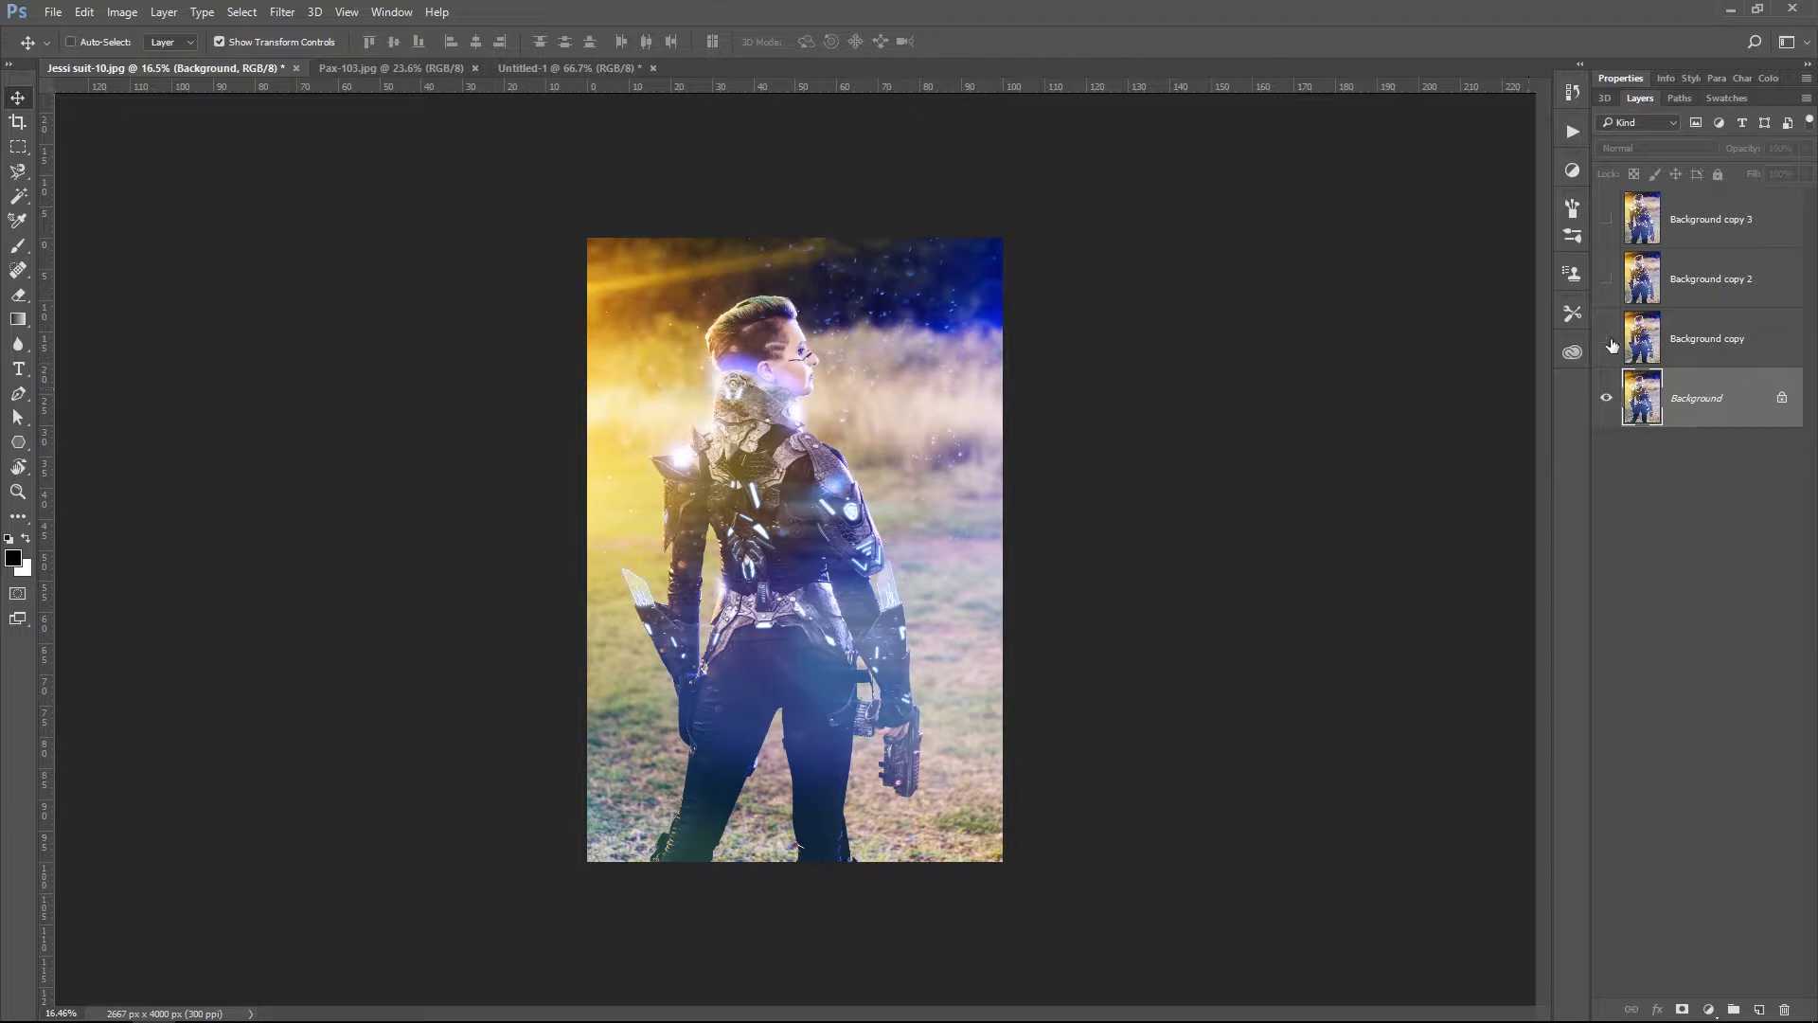
click(1607, 301)
click(1607, 219)
click(1607, 218)
click(1607, 278)
Fit the image to the screen, add a layer mask to the Background copy layer and invert it to black.
click(1647, 343)
key(z)
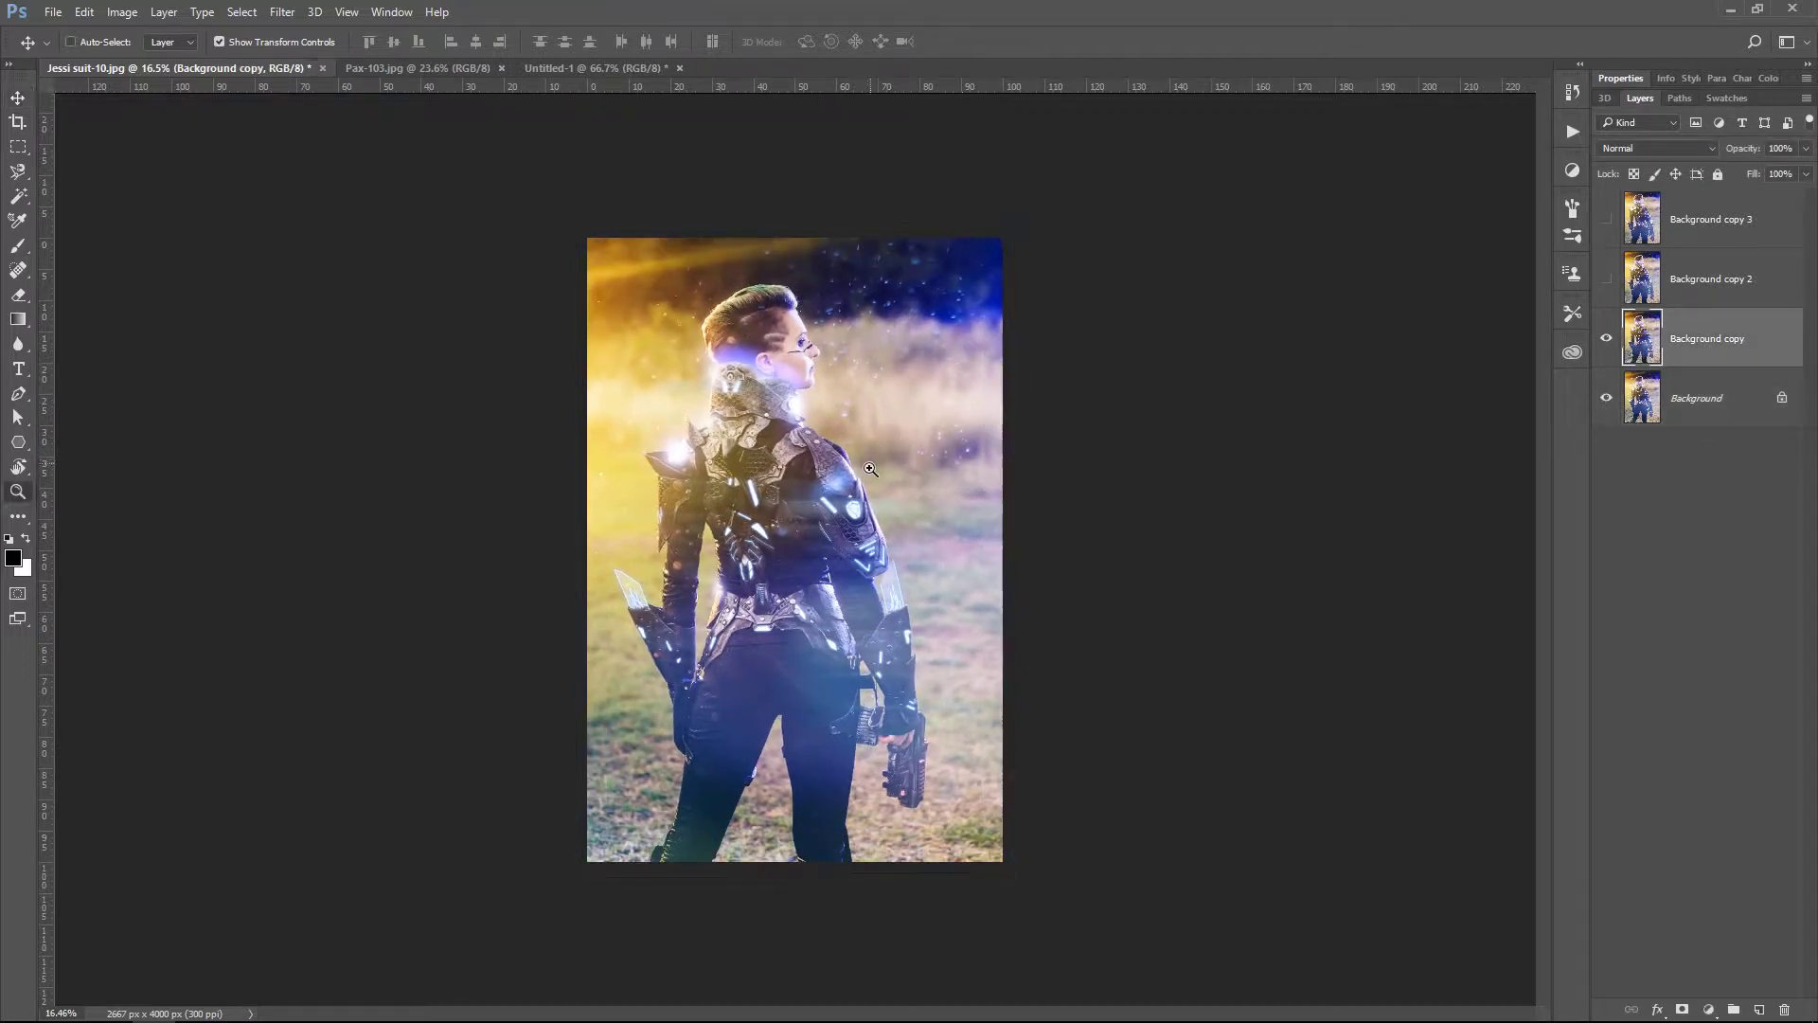
drag(872, 468, 892, 490)
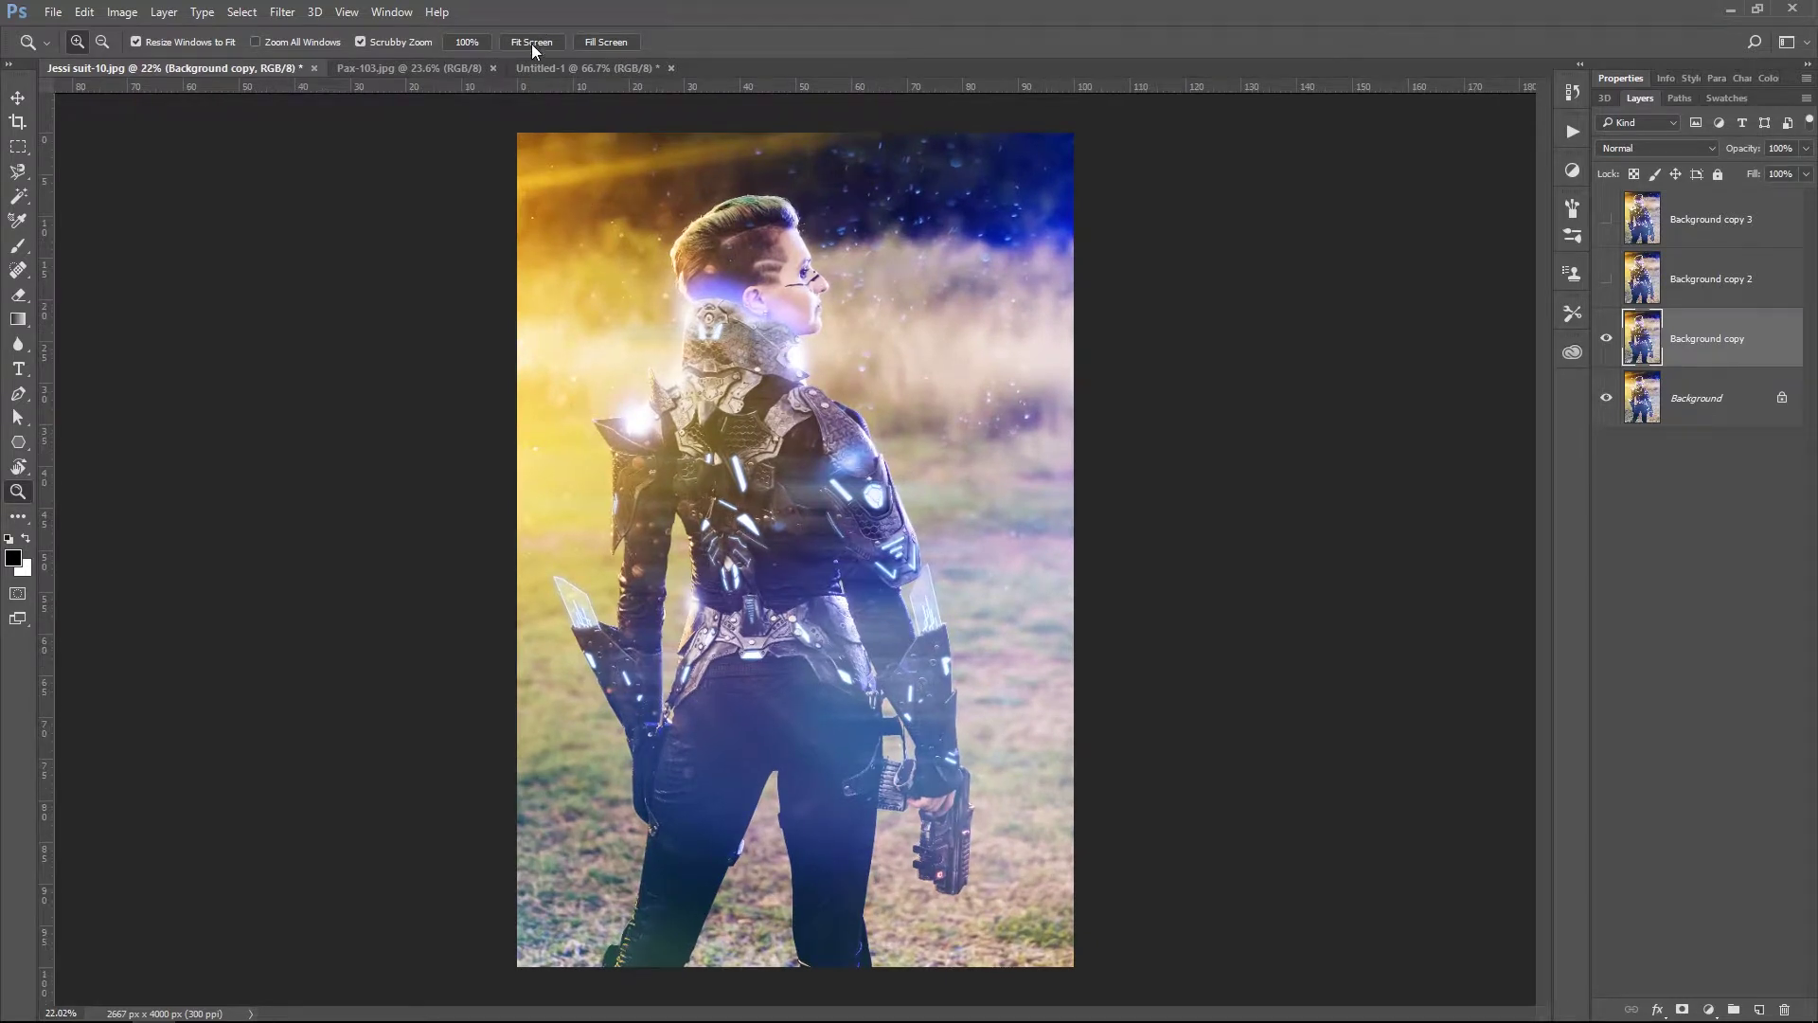
click(531, 42)
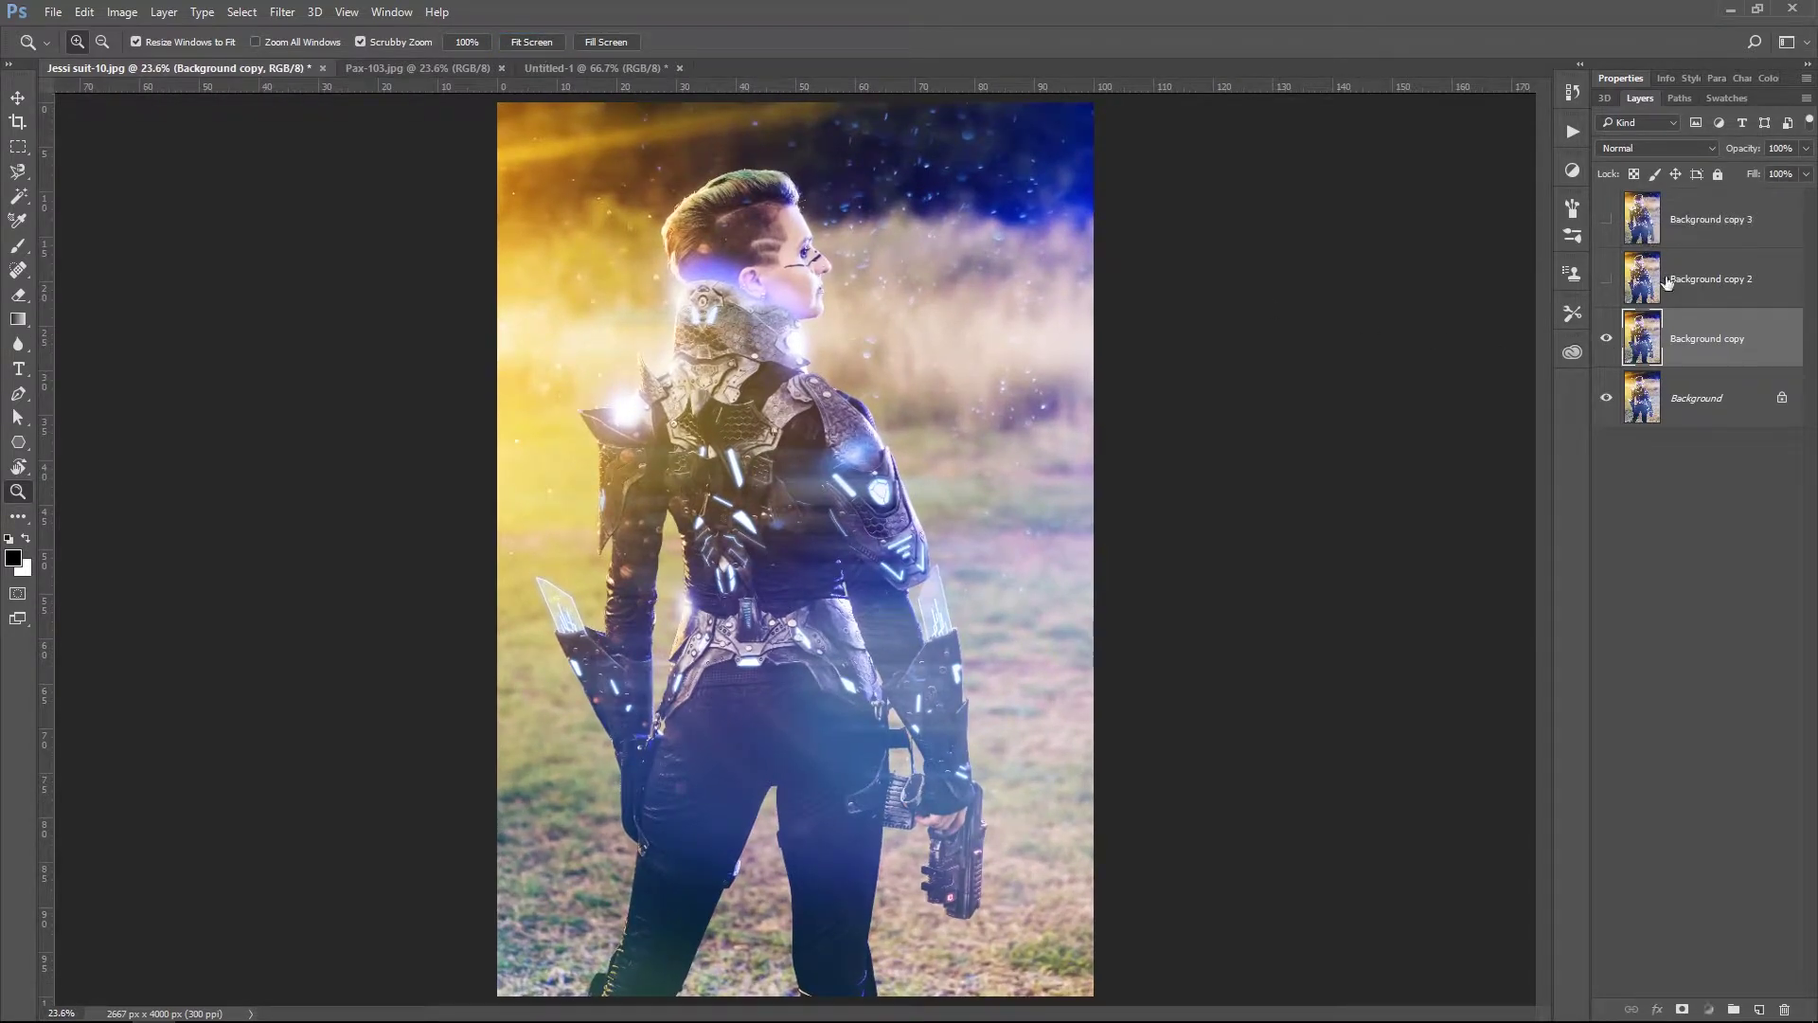
click(1652, 232)
click(1659, 289)
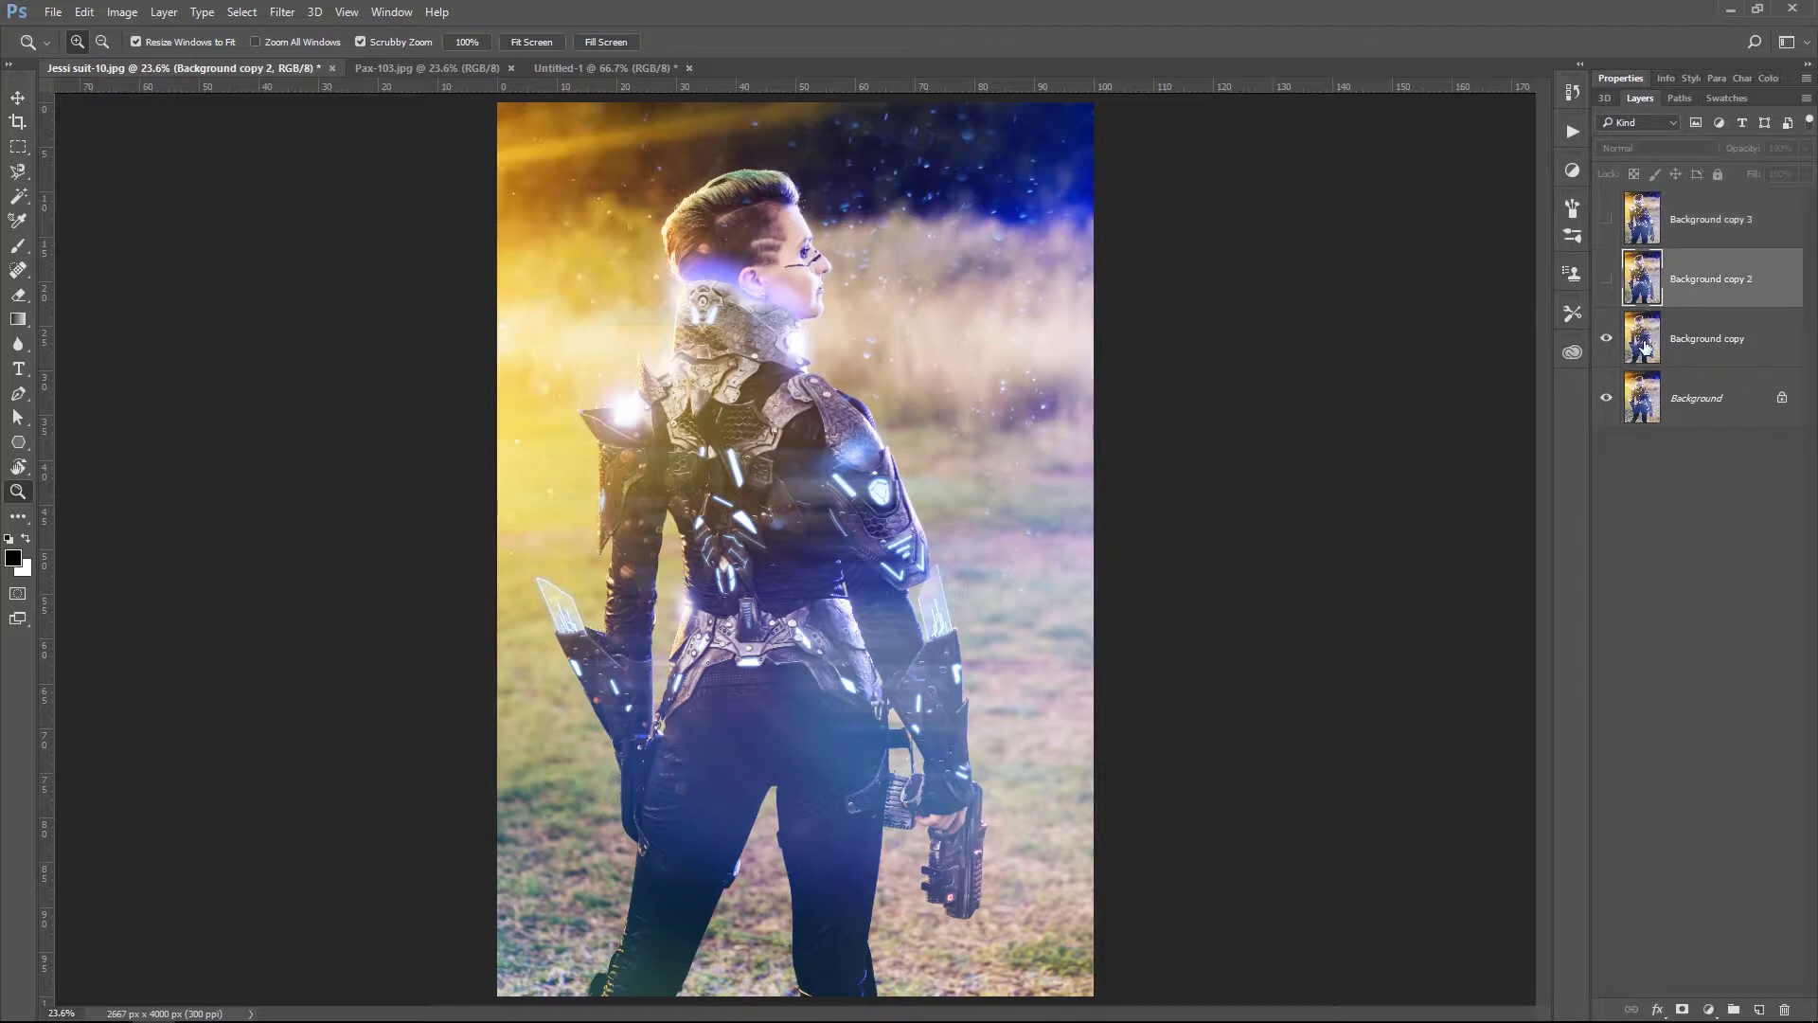
click(1646, 349)
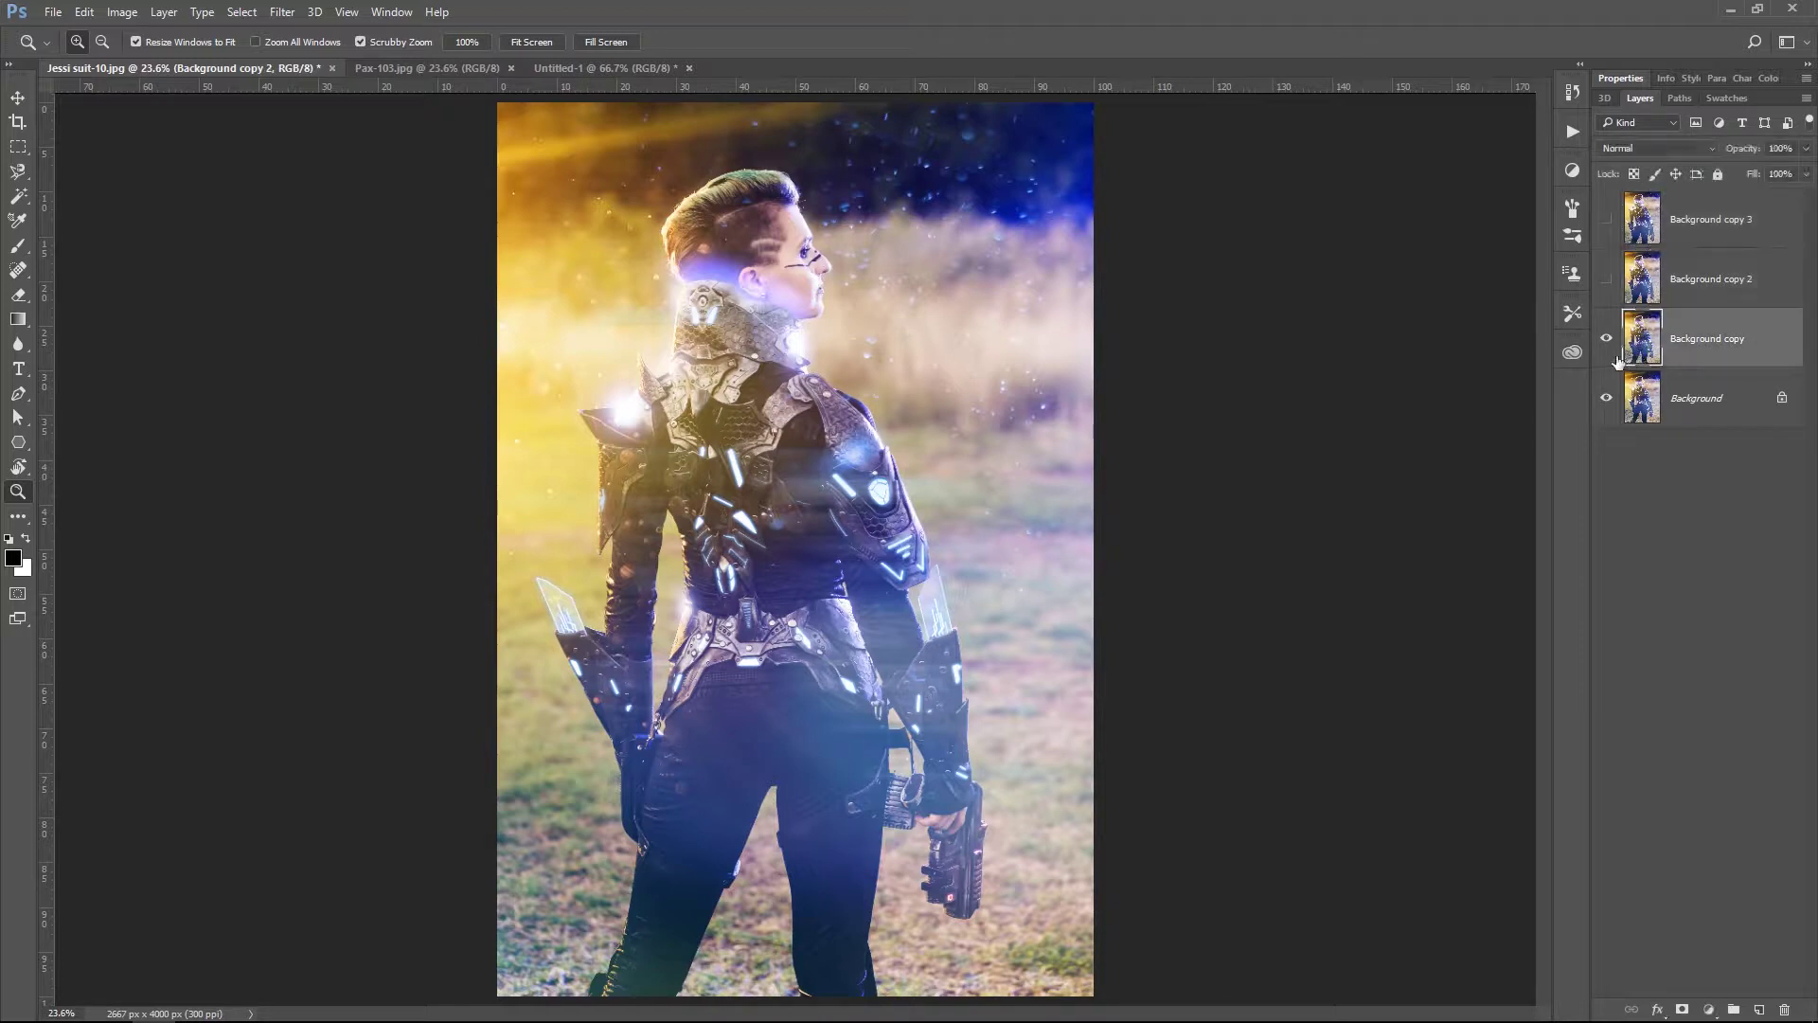
click(1683, 1010)
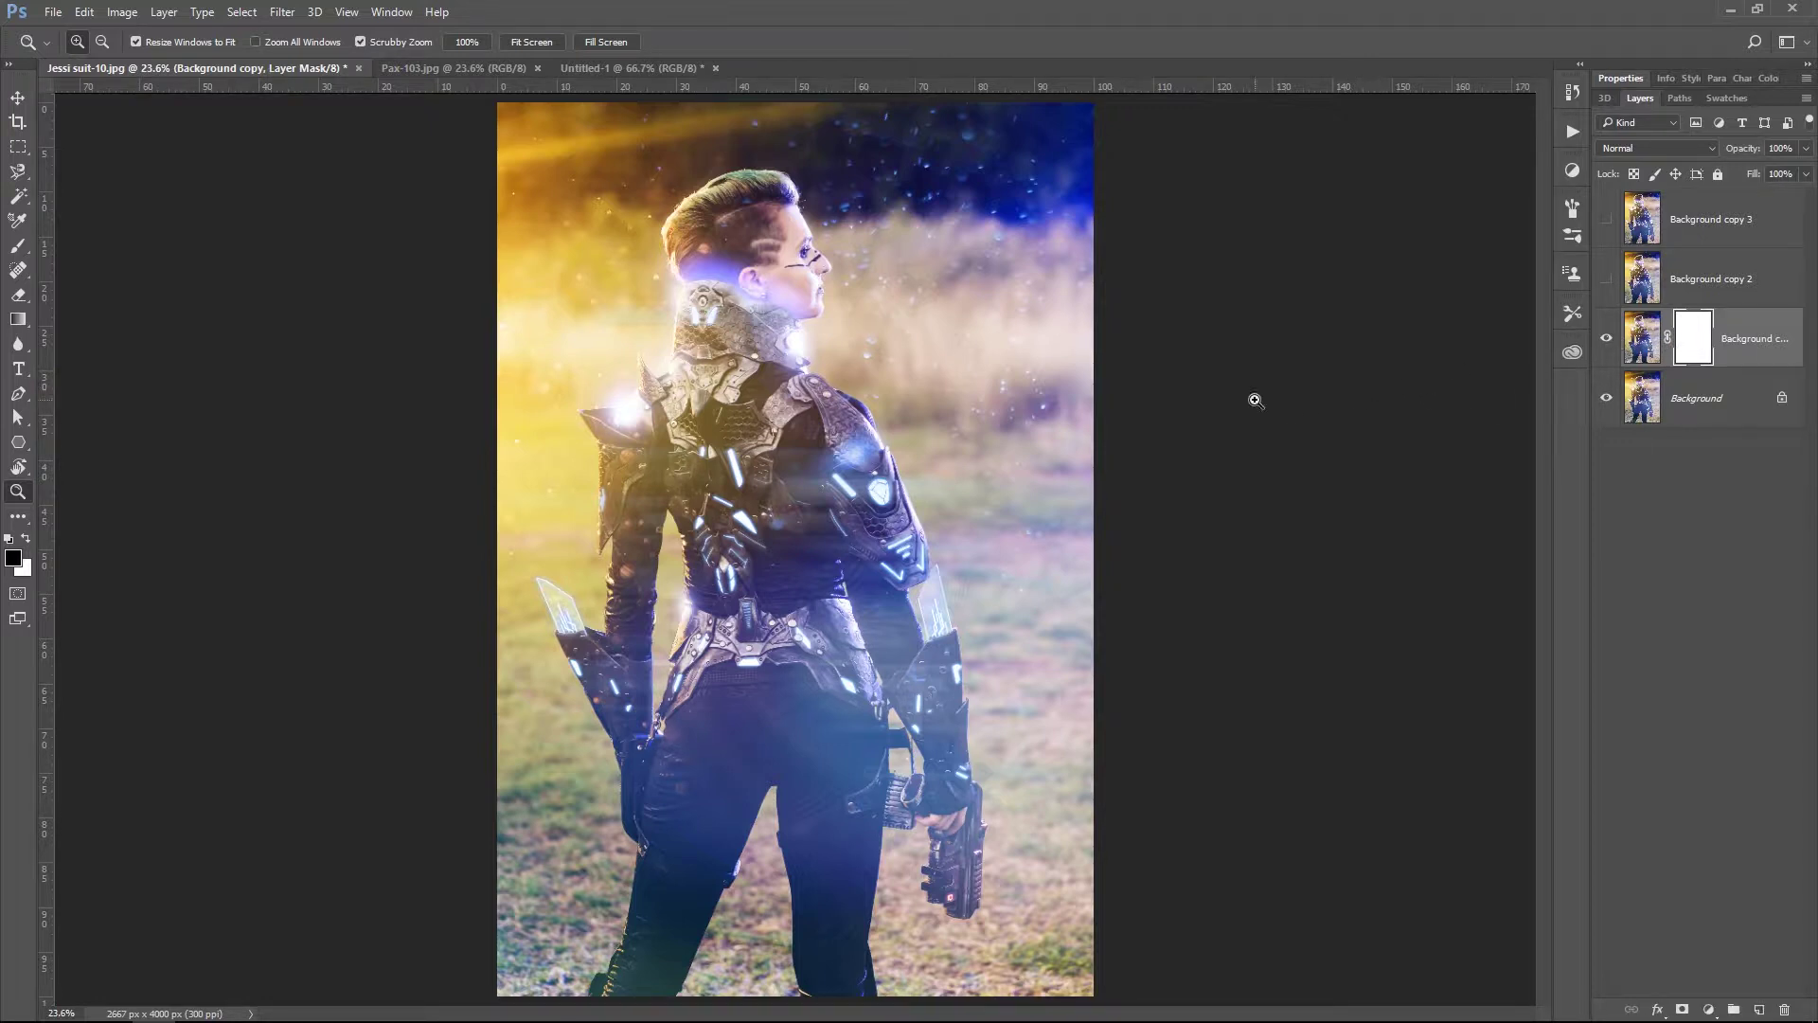
key(ctrl+i)
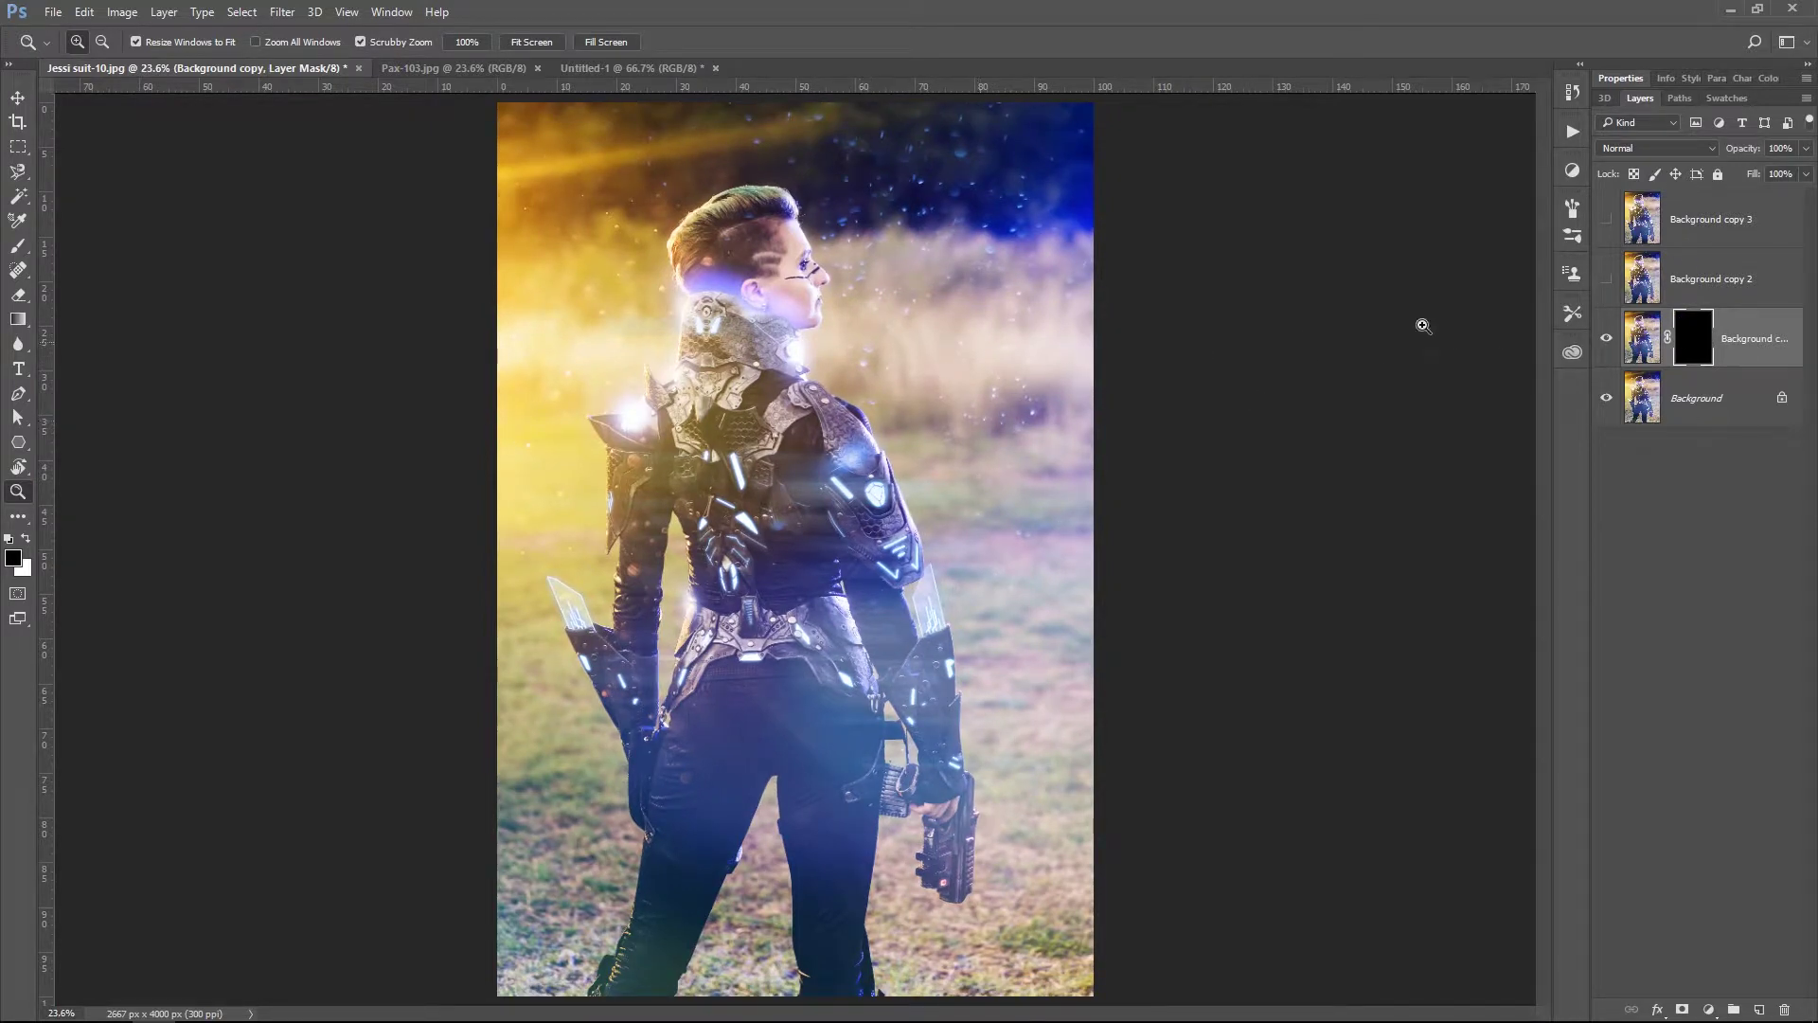
Set the foreground colour to white, paint a test stroke with the 856 px triangle brush on the Background copy mask and undo it.
click(1610, 340)
click(1607, 340)
click(1656, 352)
click(1697, 348)
key(b)
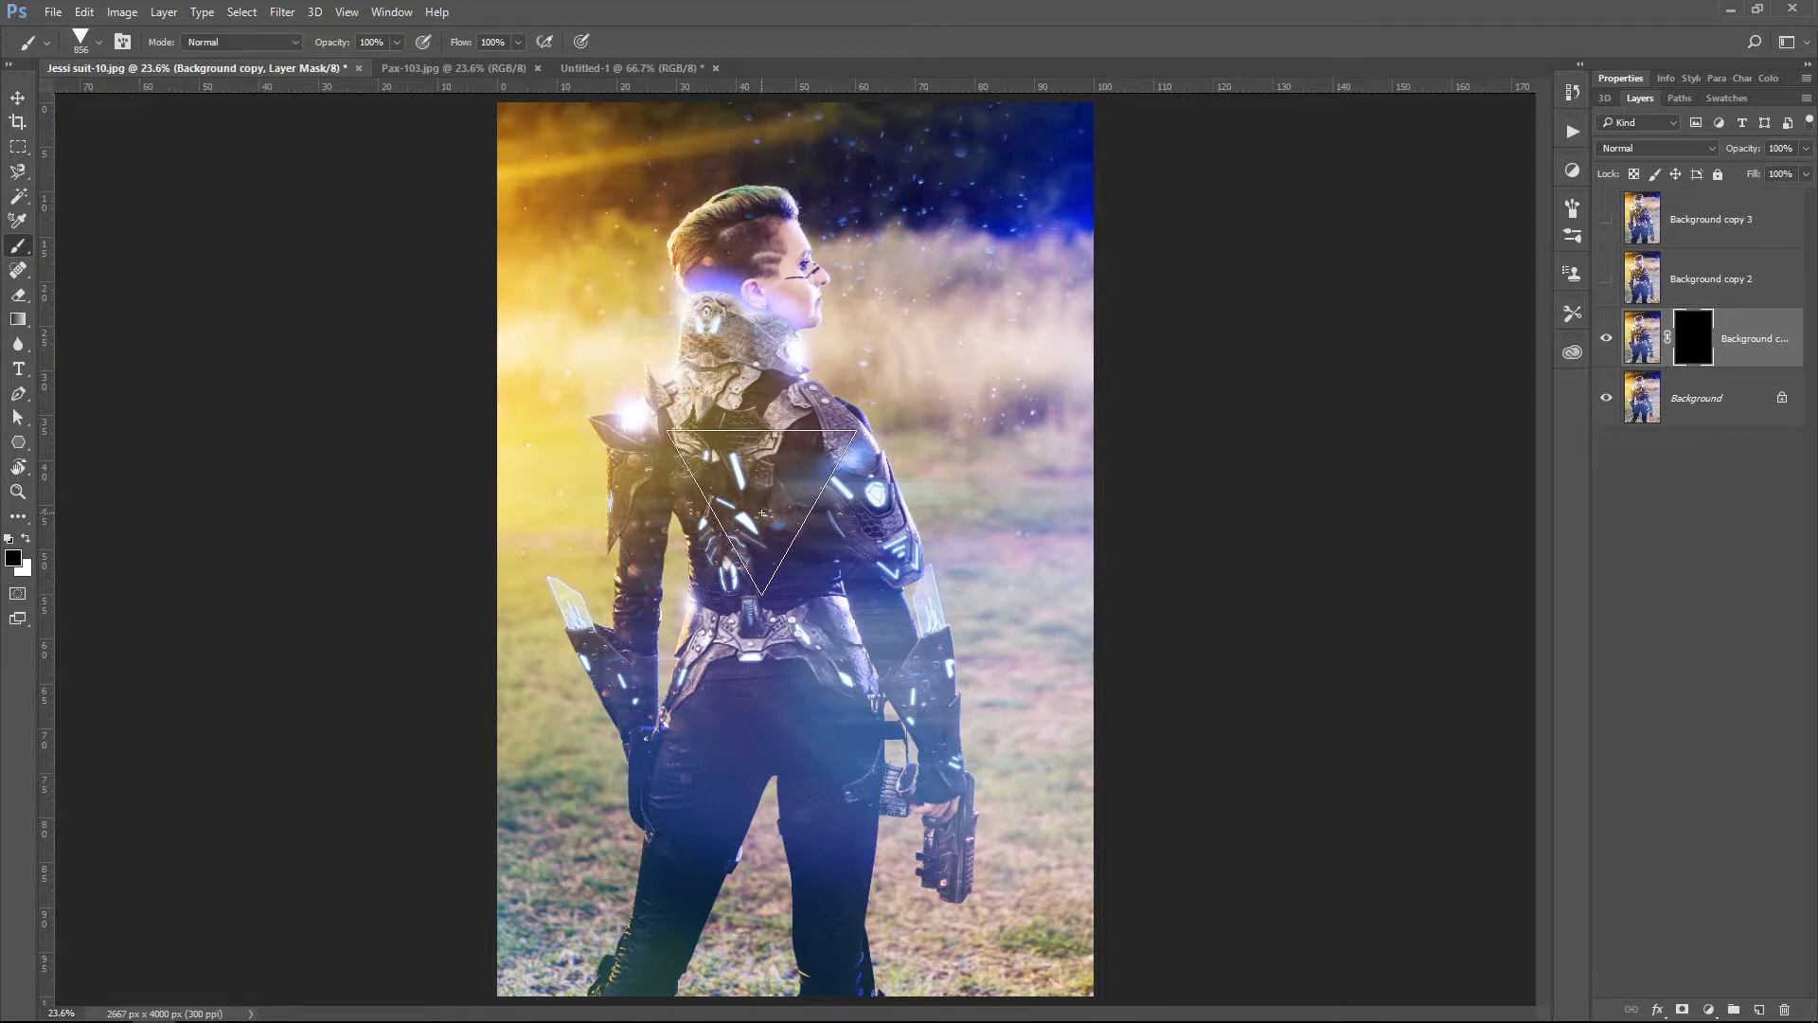
right_click(843, 409)
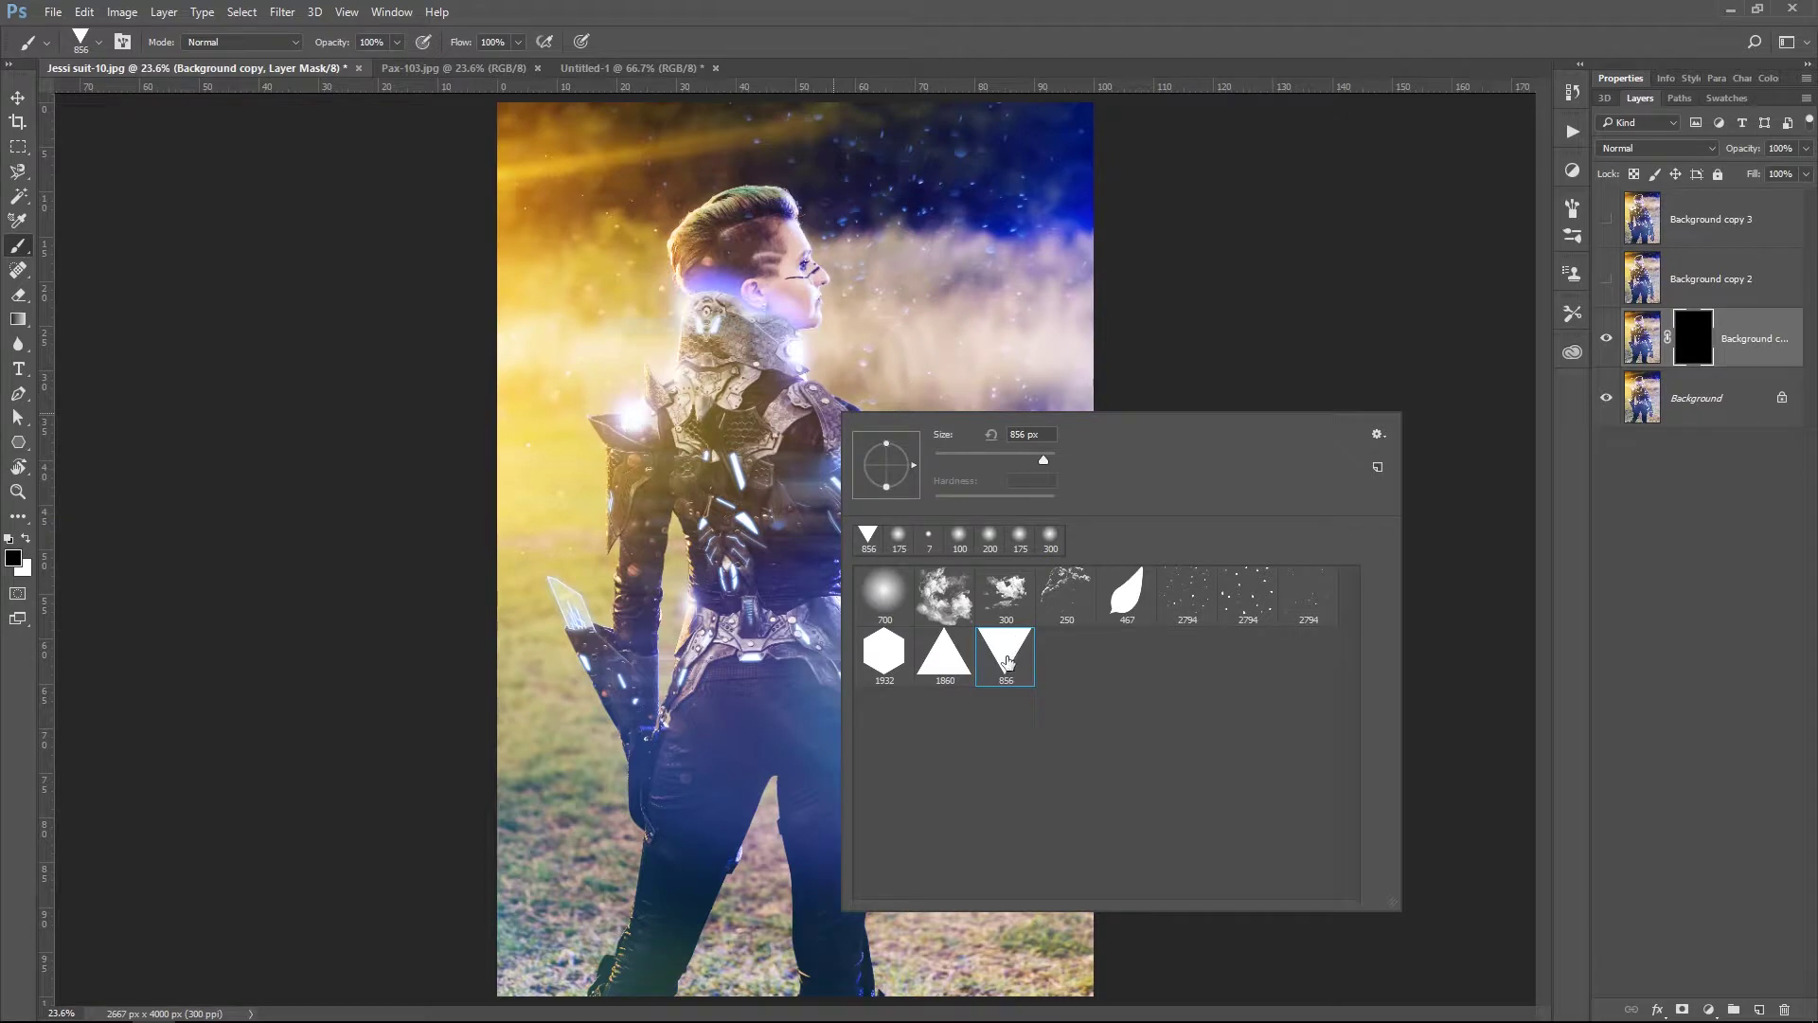
click(938, 428)
key(x)
mouse_move(754, 279)
mouse_down()
mouse_move(974, 446)
mouse_move(748, 559)
mouse_move(989, 692)
mouse_move(1030, 637)
mouse_up()
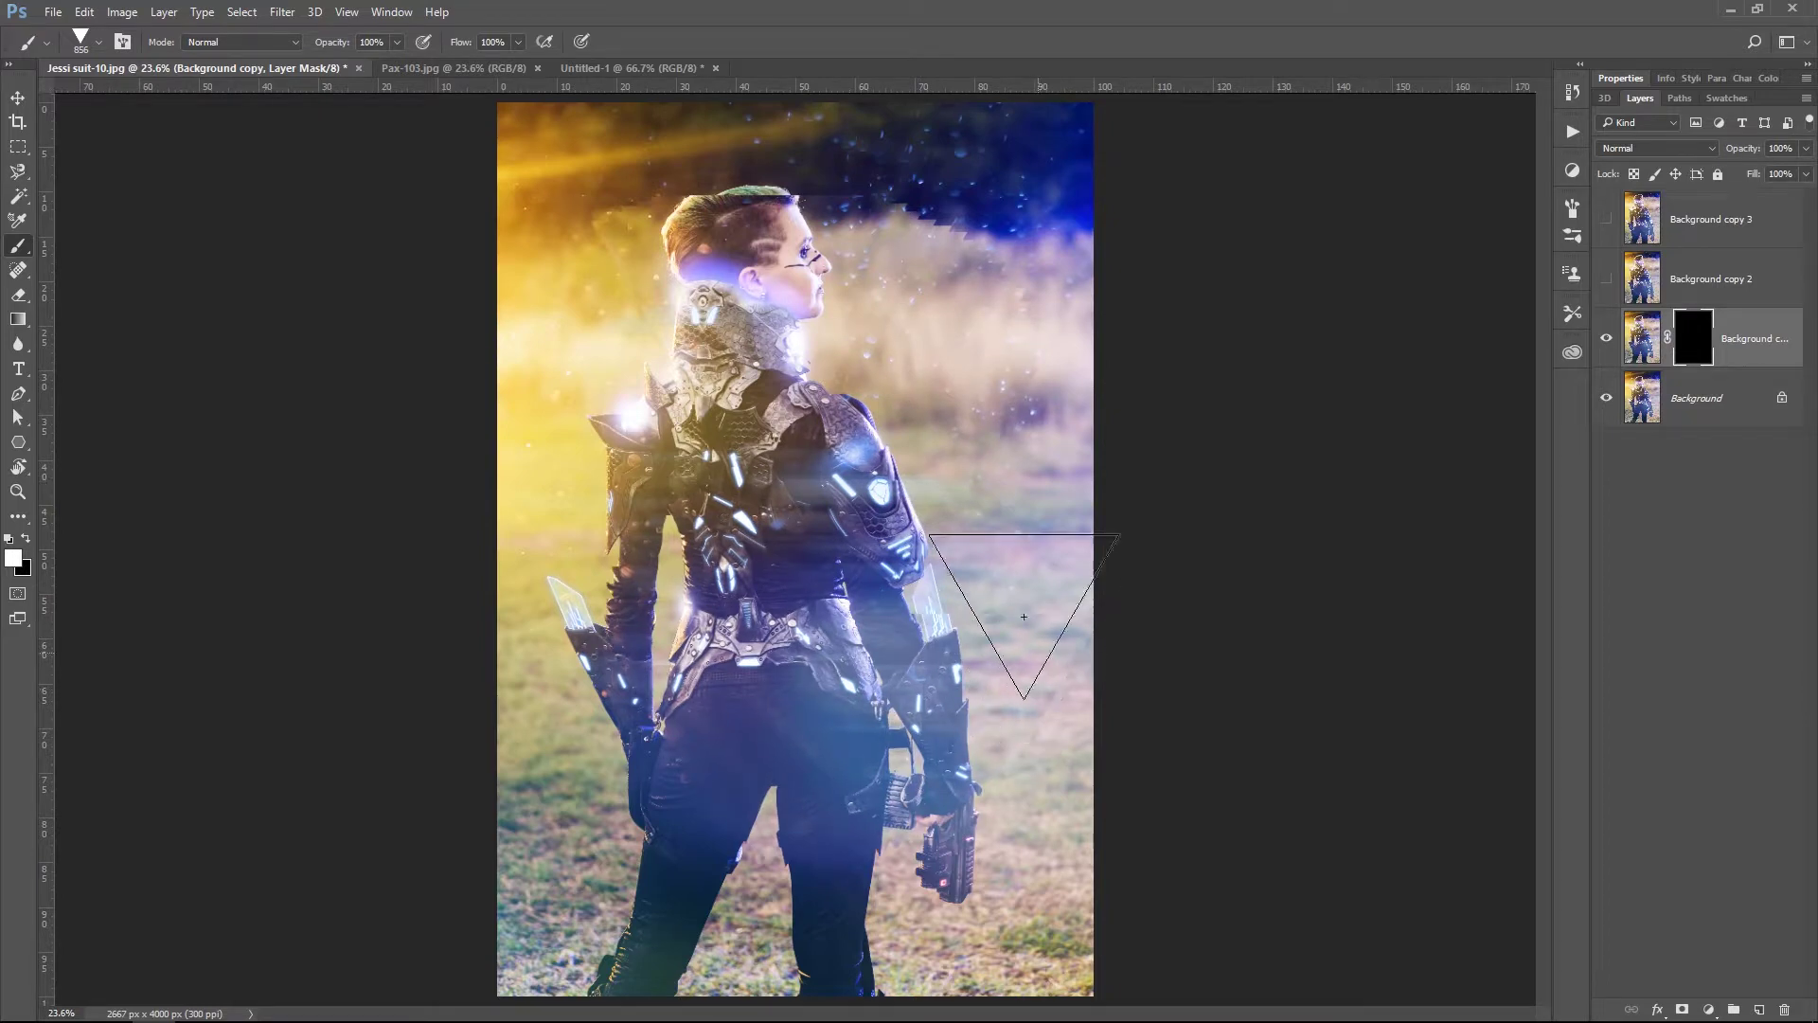
key(ctrl+z)
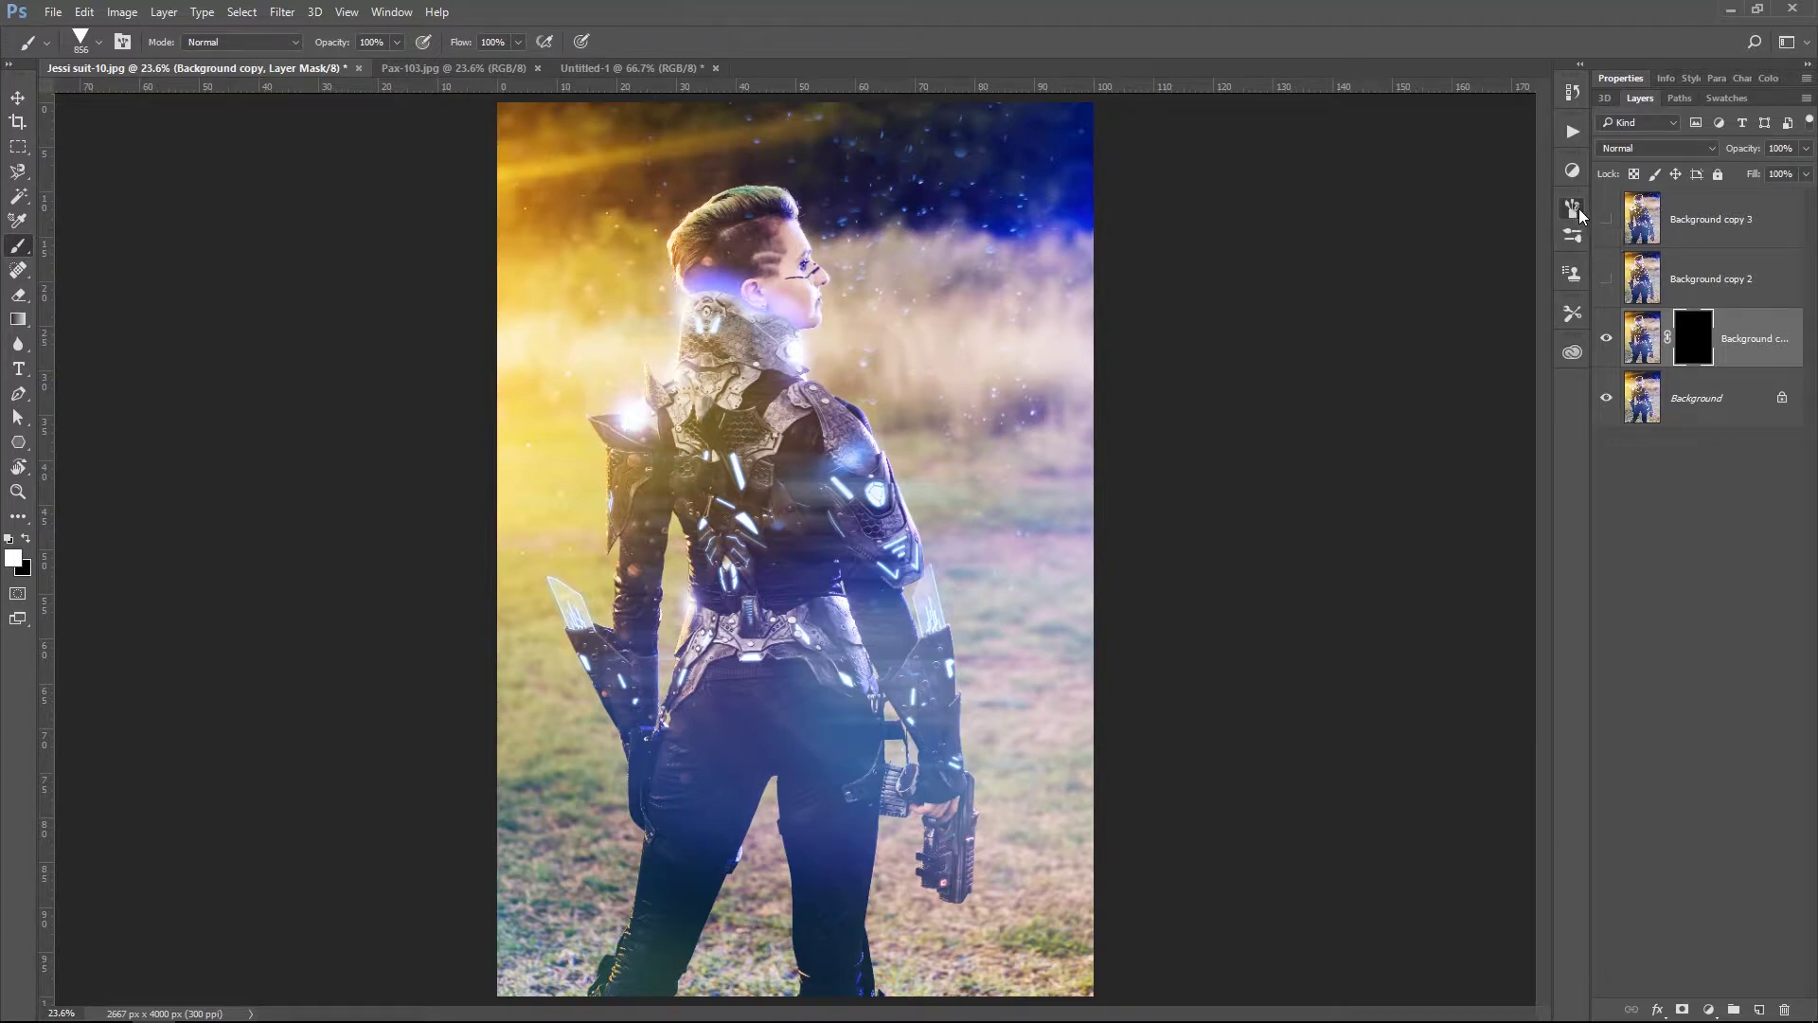
Enable Shape Dynamics for the triangle brush with 82% size jitter, 76% angle jitter and 74% roundness jitter.
click(1575, 208)
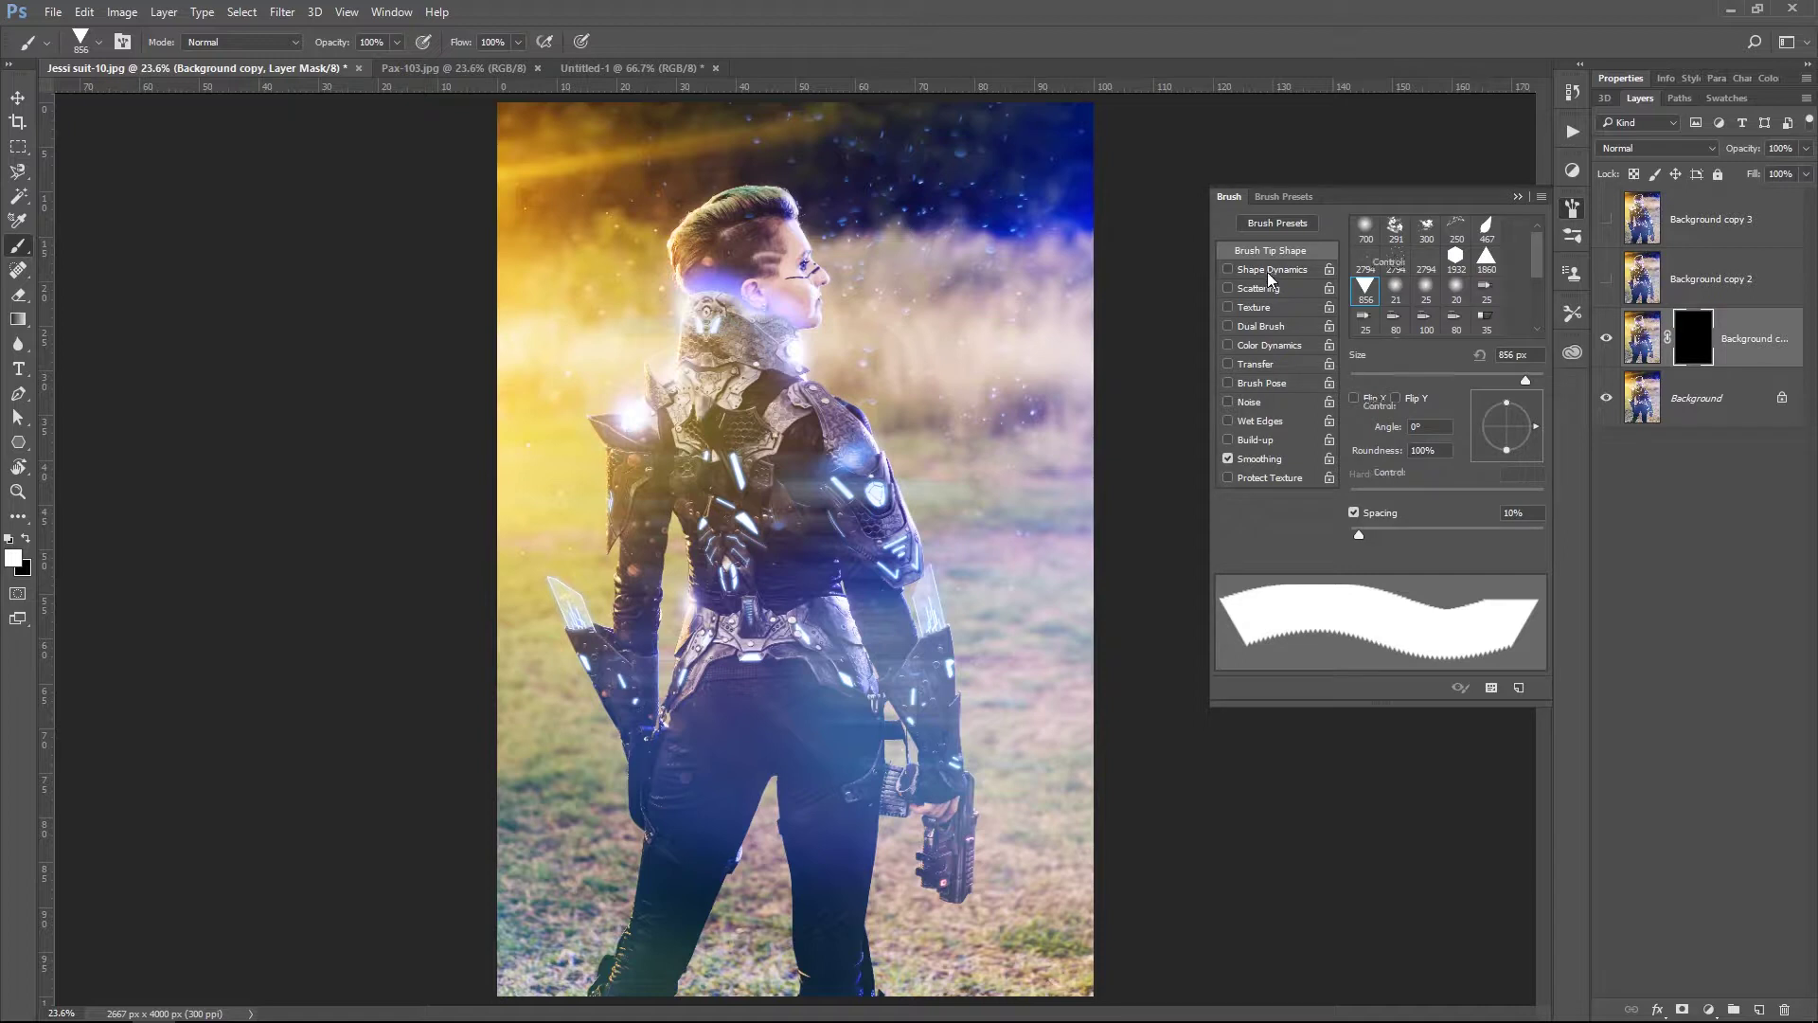
click(1268, 270)
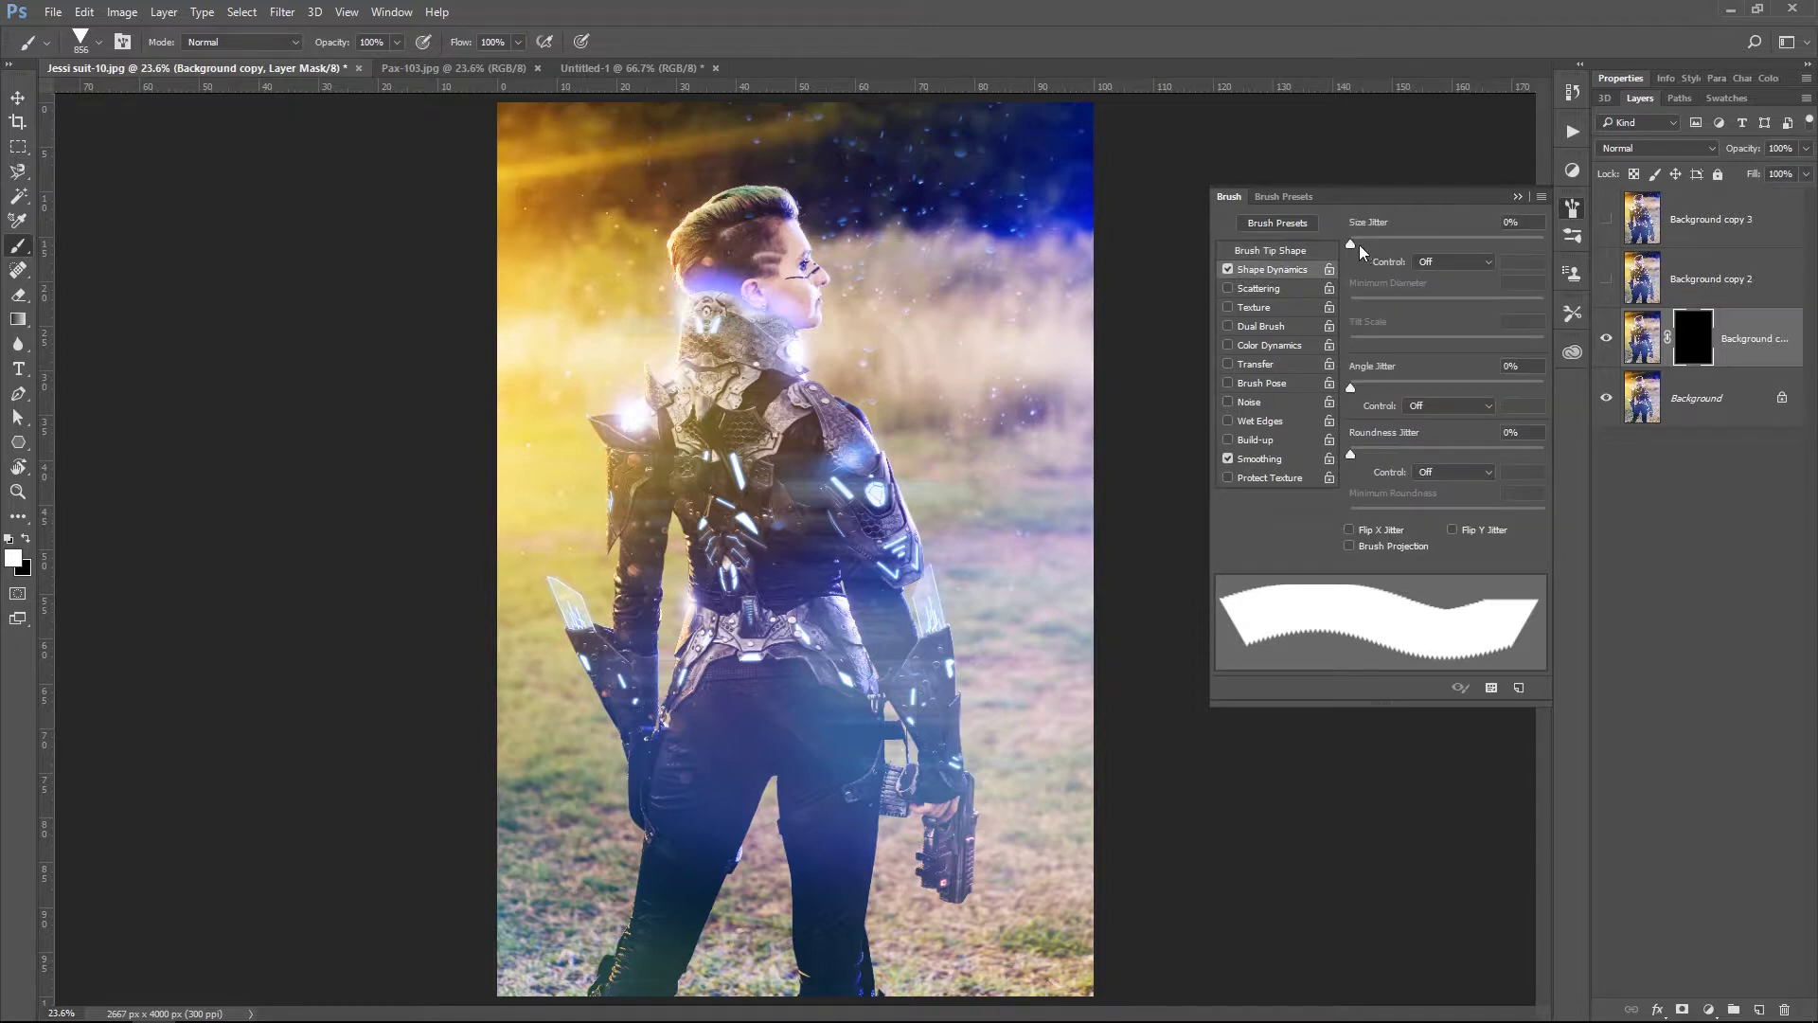
drag(1360, 242, 1510, 242)
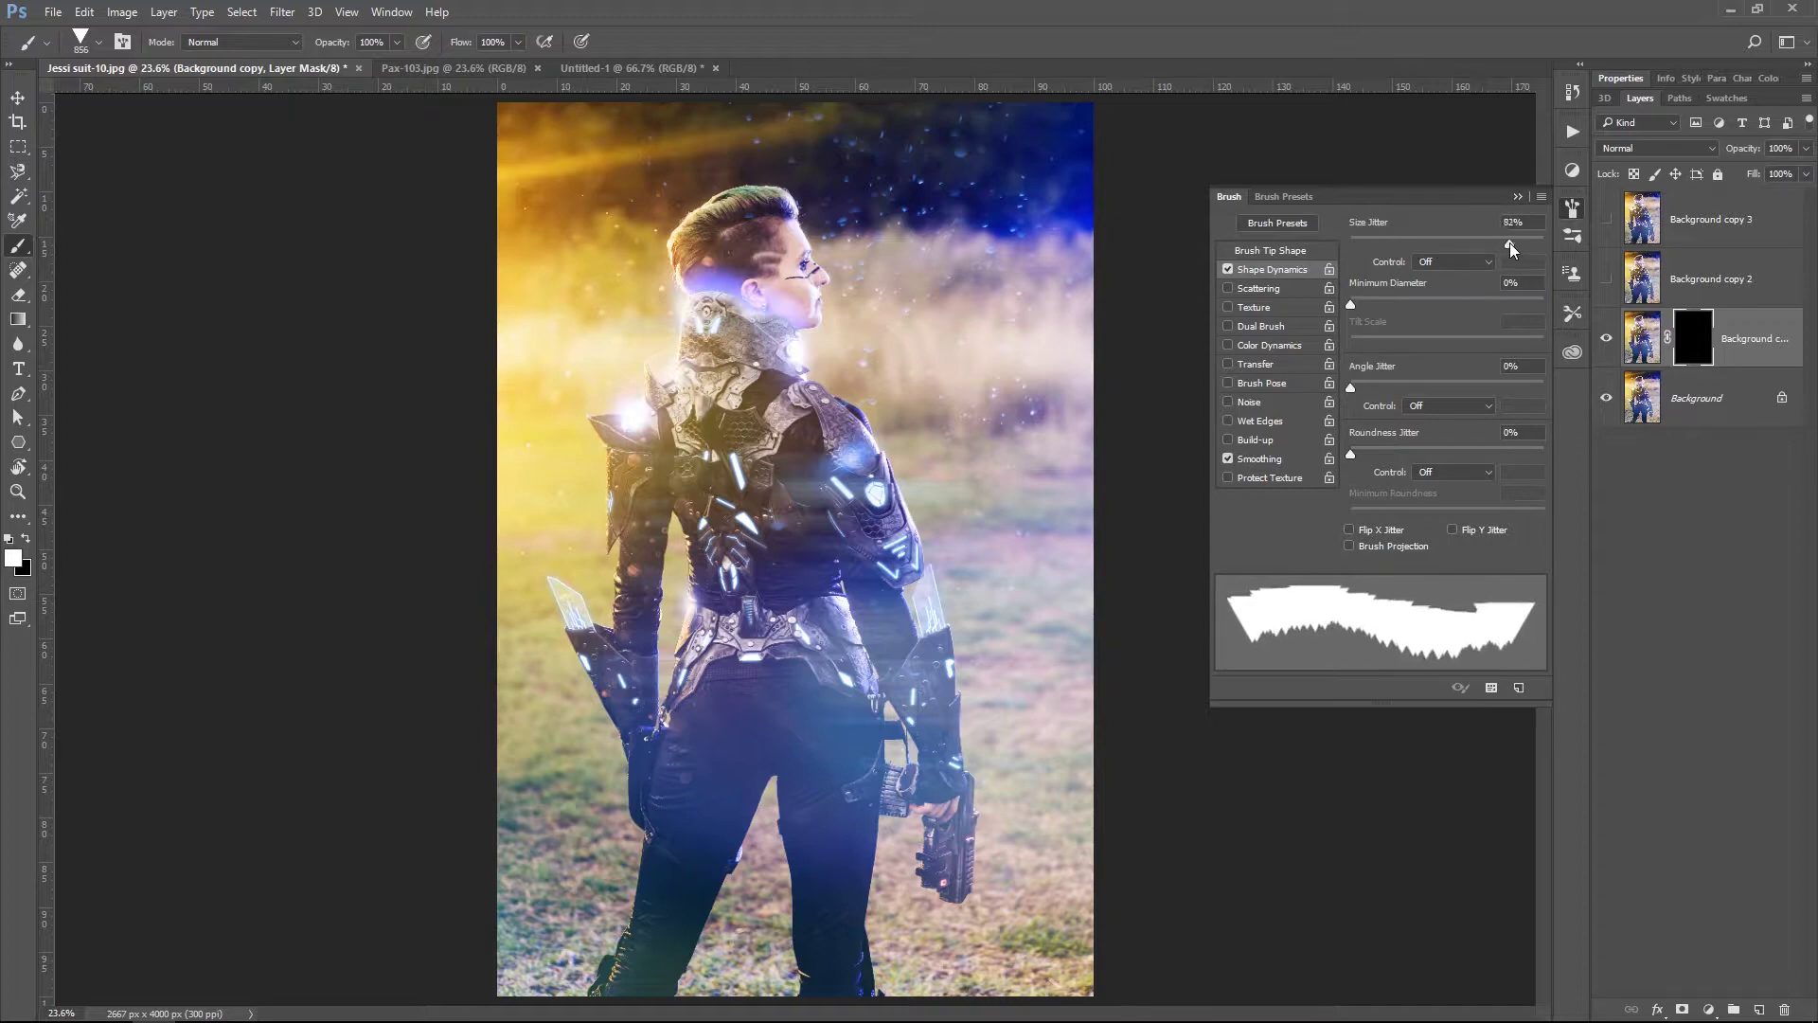
drag(1355, 388, 1496, 386)
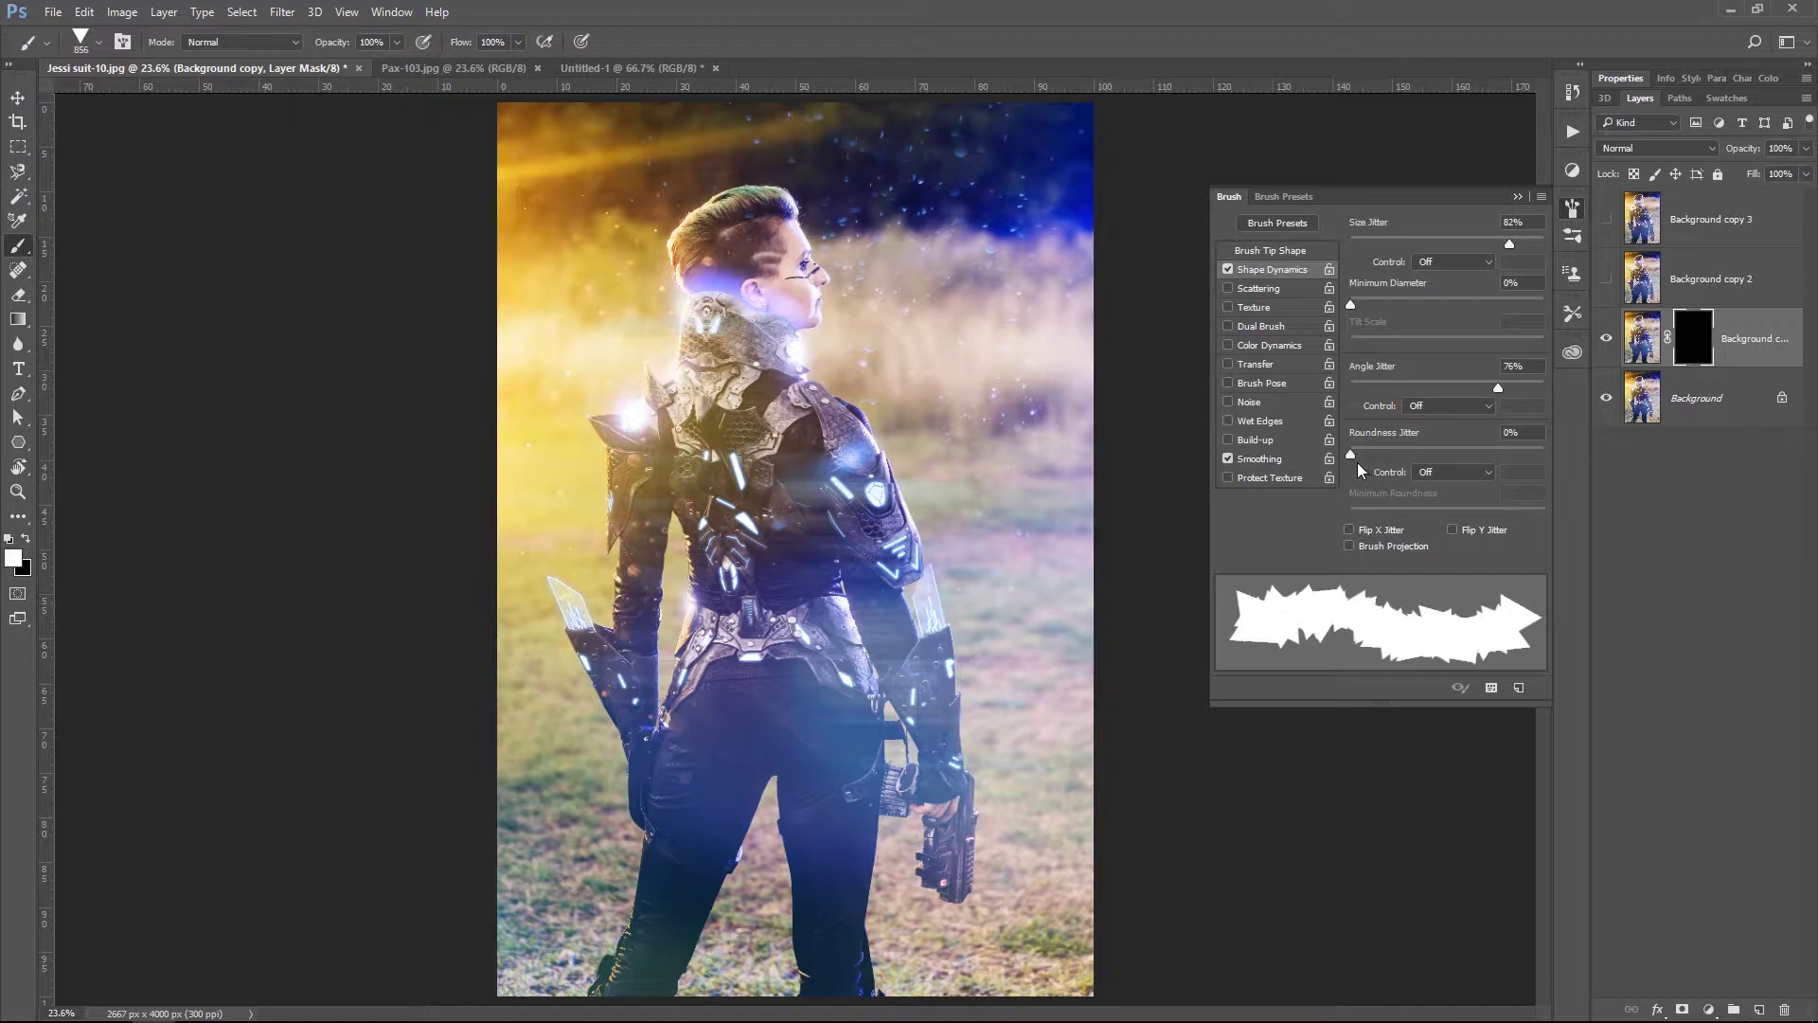
mouse_move(1352, 454)
mouse_down()
mouse_move(1536, 456)
mouse_move(1377, 468)
mouse_move(1486, 469)
mouse_up()
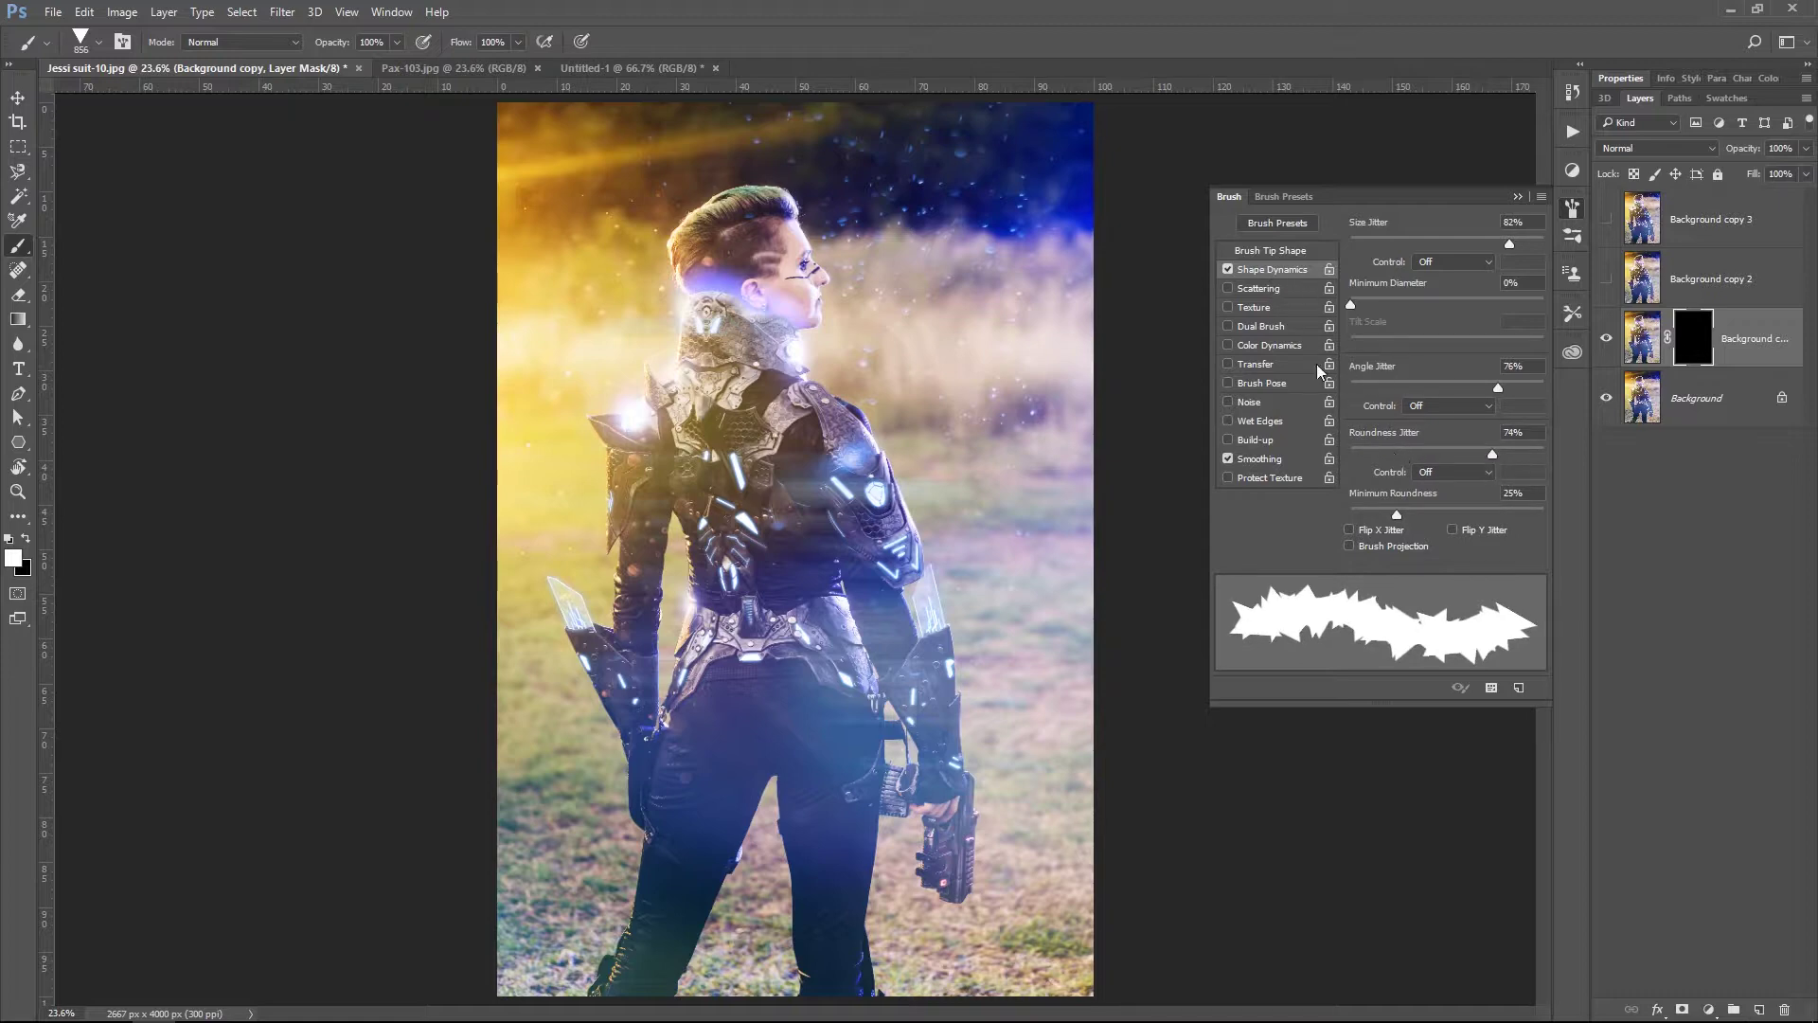
Set the triangle brush spacing to 249% and enable Scattering with the scatter at about 451%.
click(1286, 250)
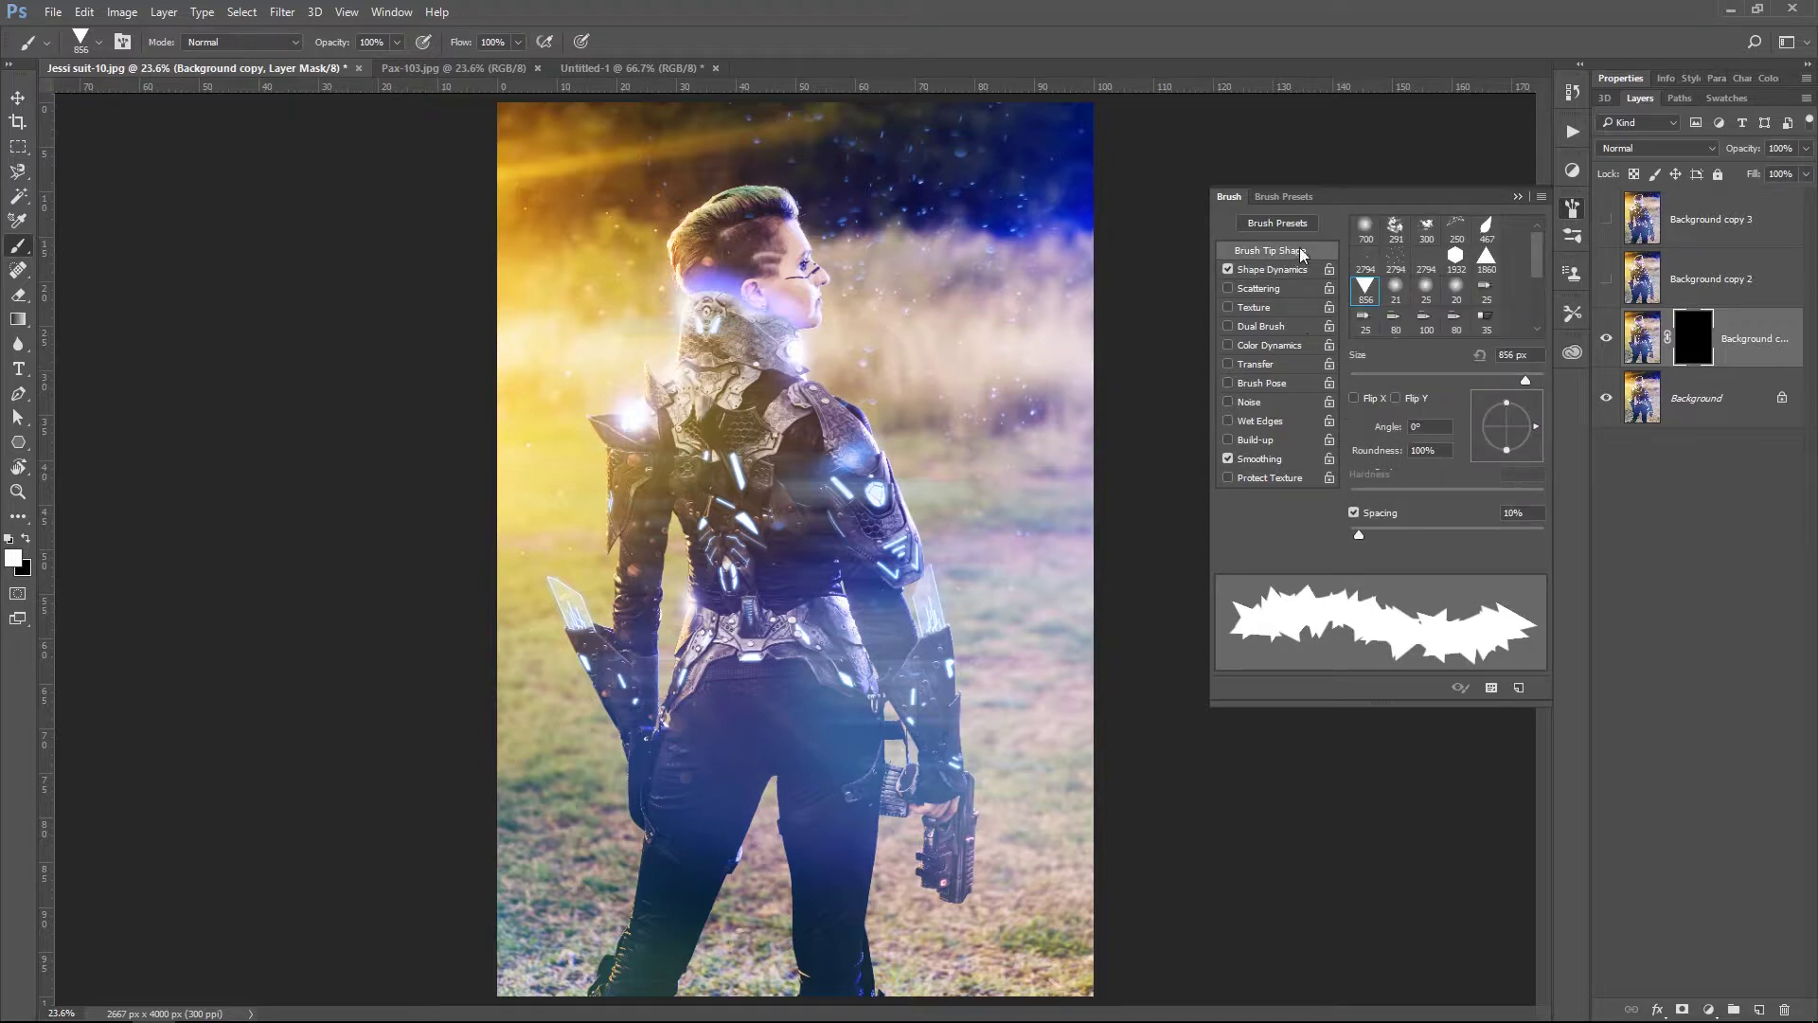
drag(1365, 531, 1496, 543)
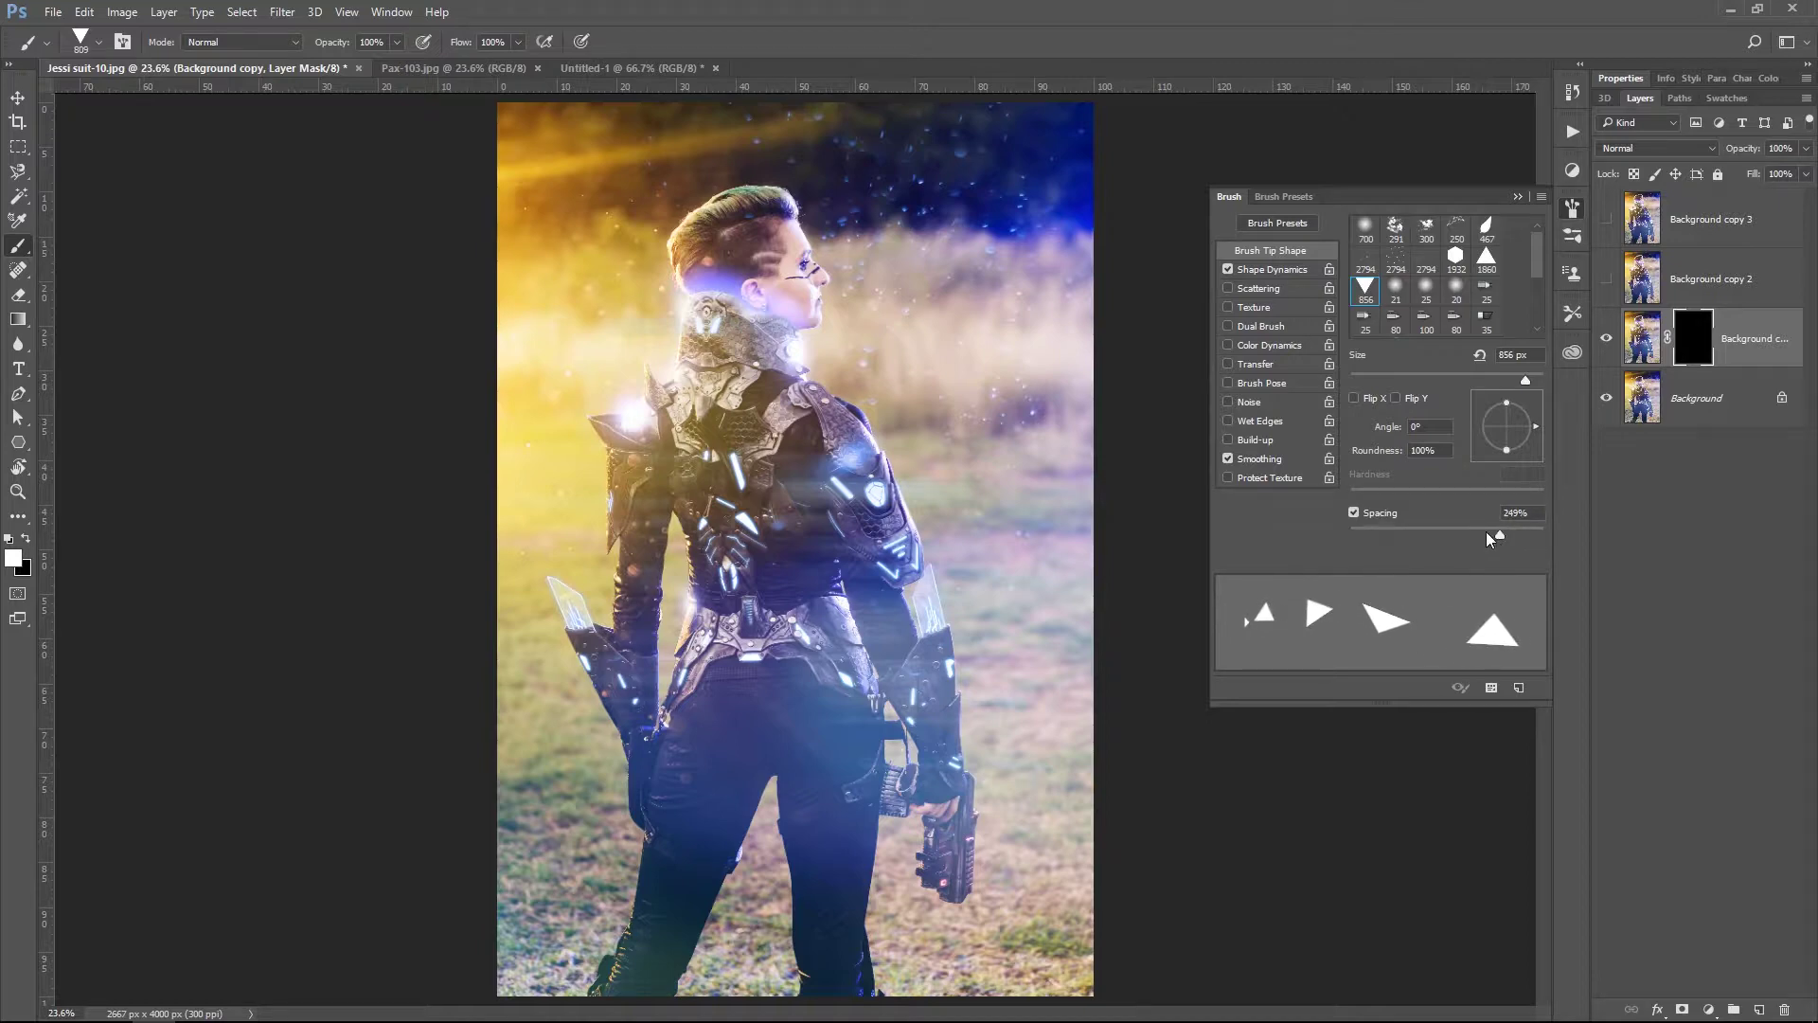
click(1271, 269)
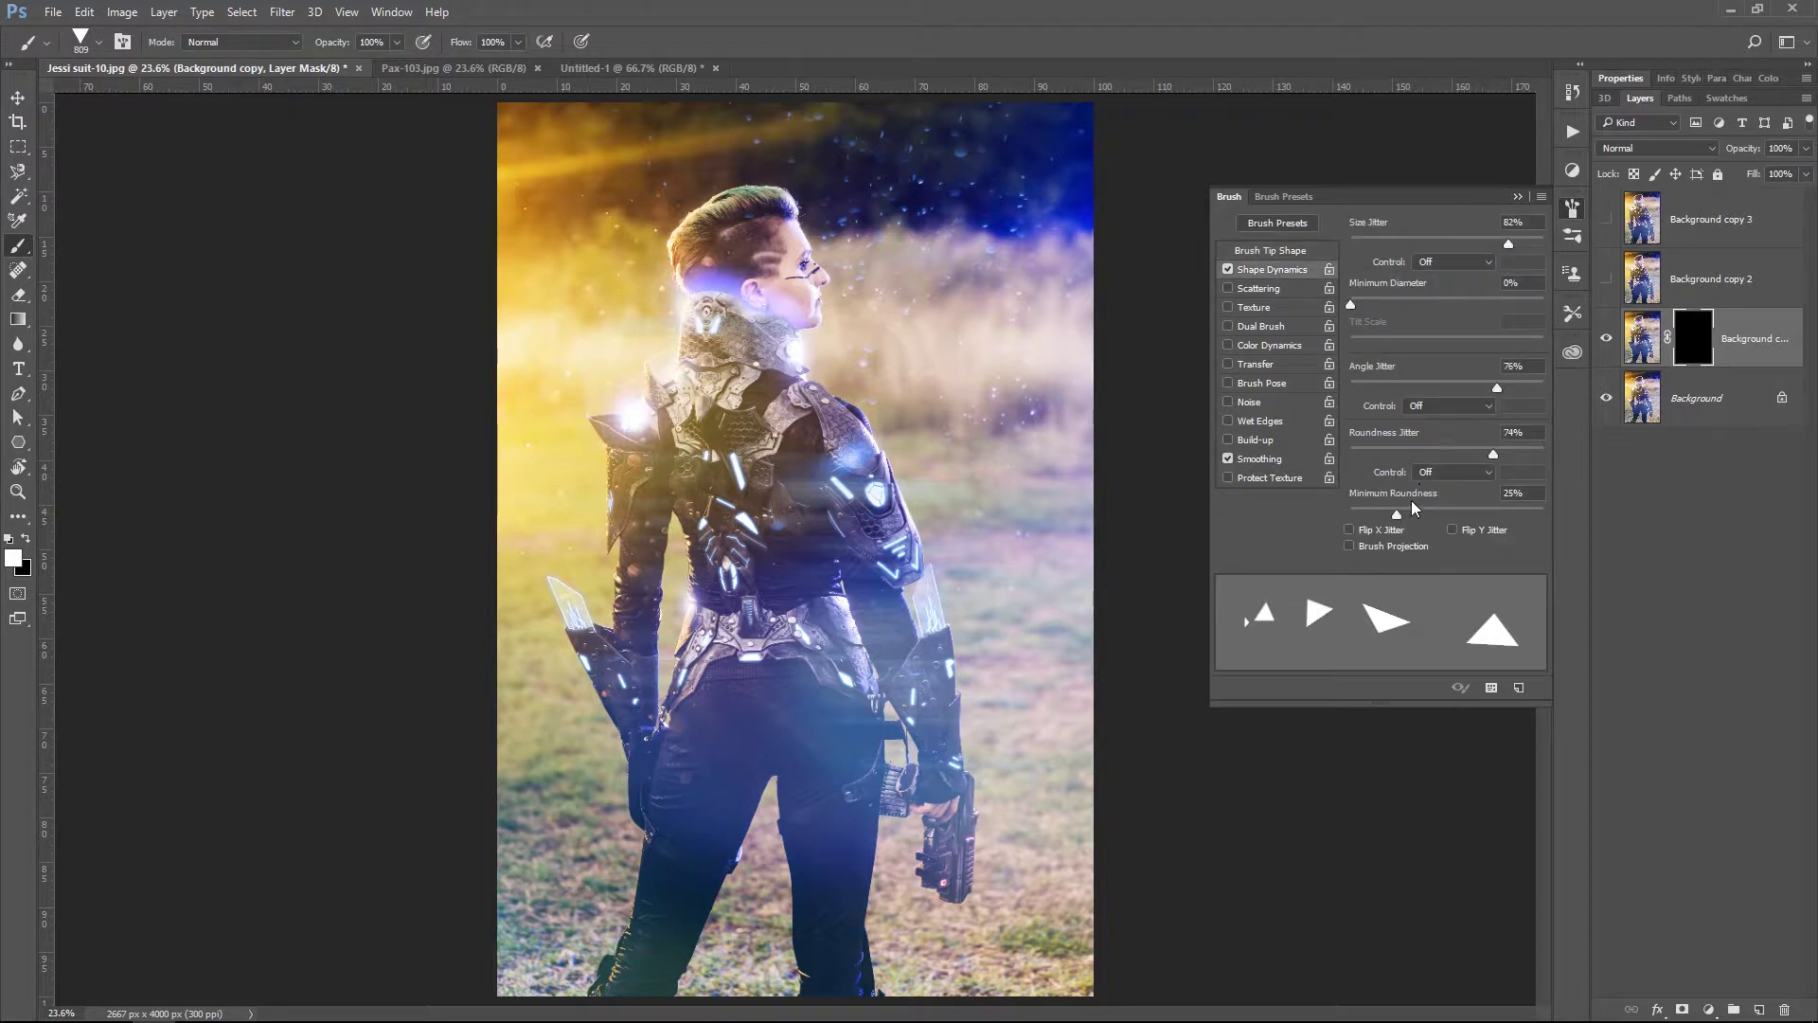
click(1280, 290)
drag(1354, 246, 1432, 247)
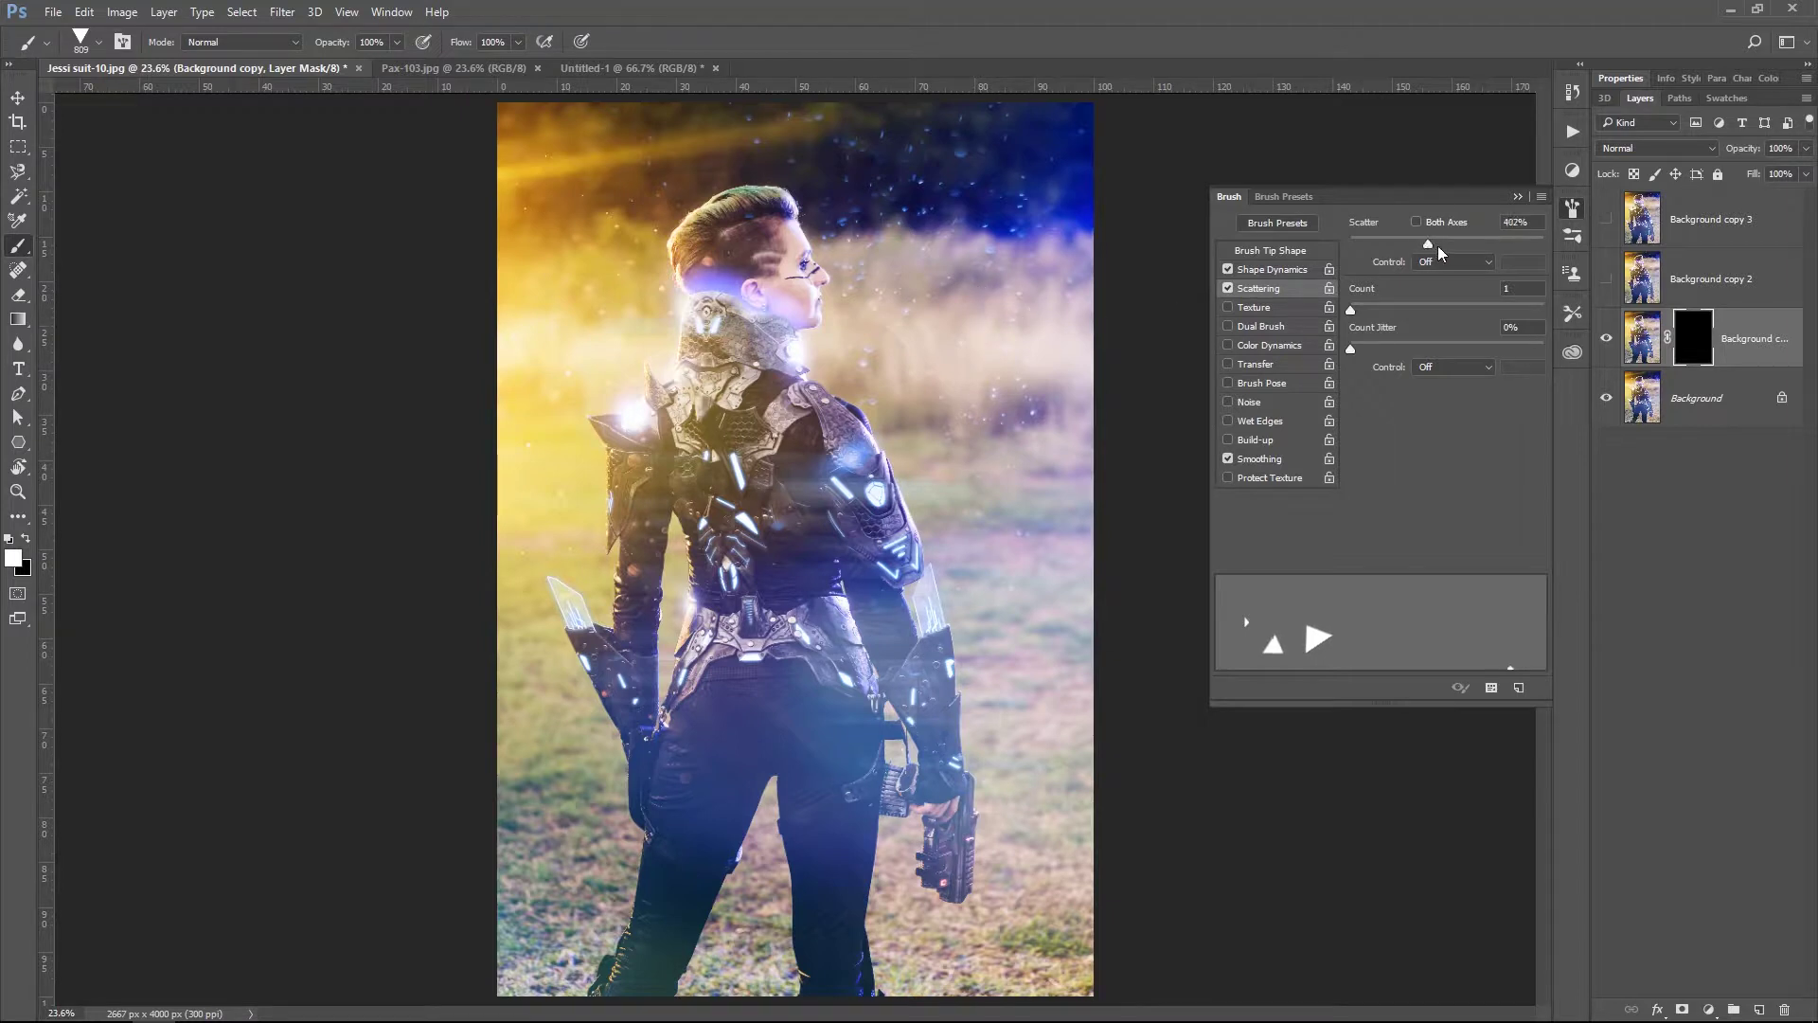
Display the Background copy mask on its own, paint a scattered test stroke down it and undo the stroke.
alt+click(1697, 349)
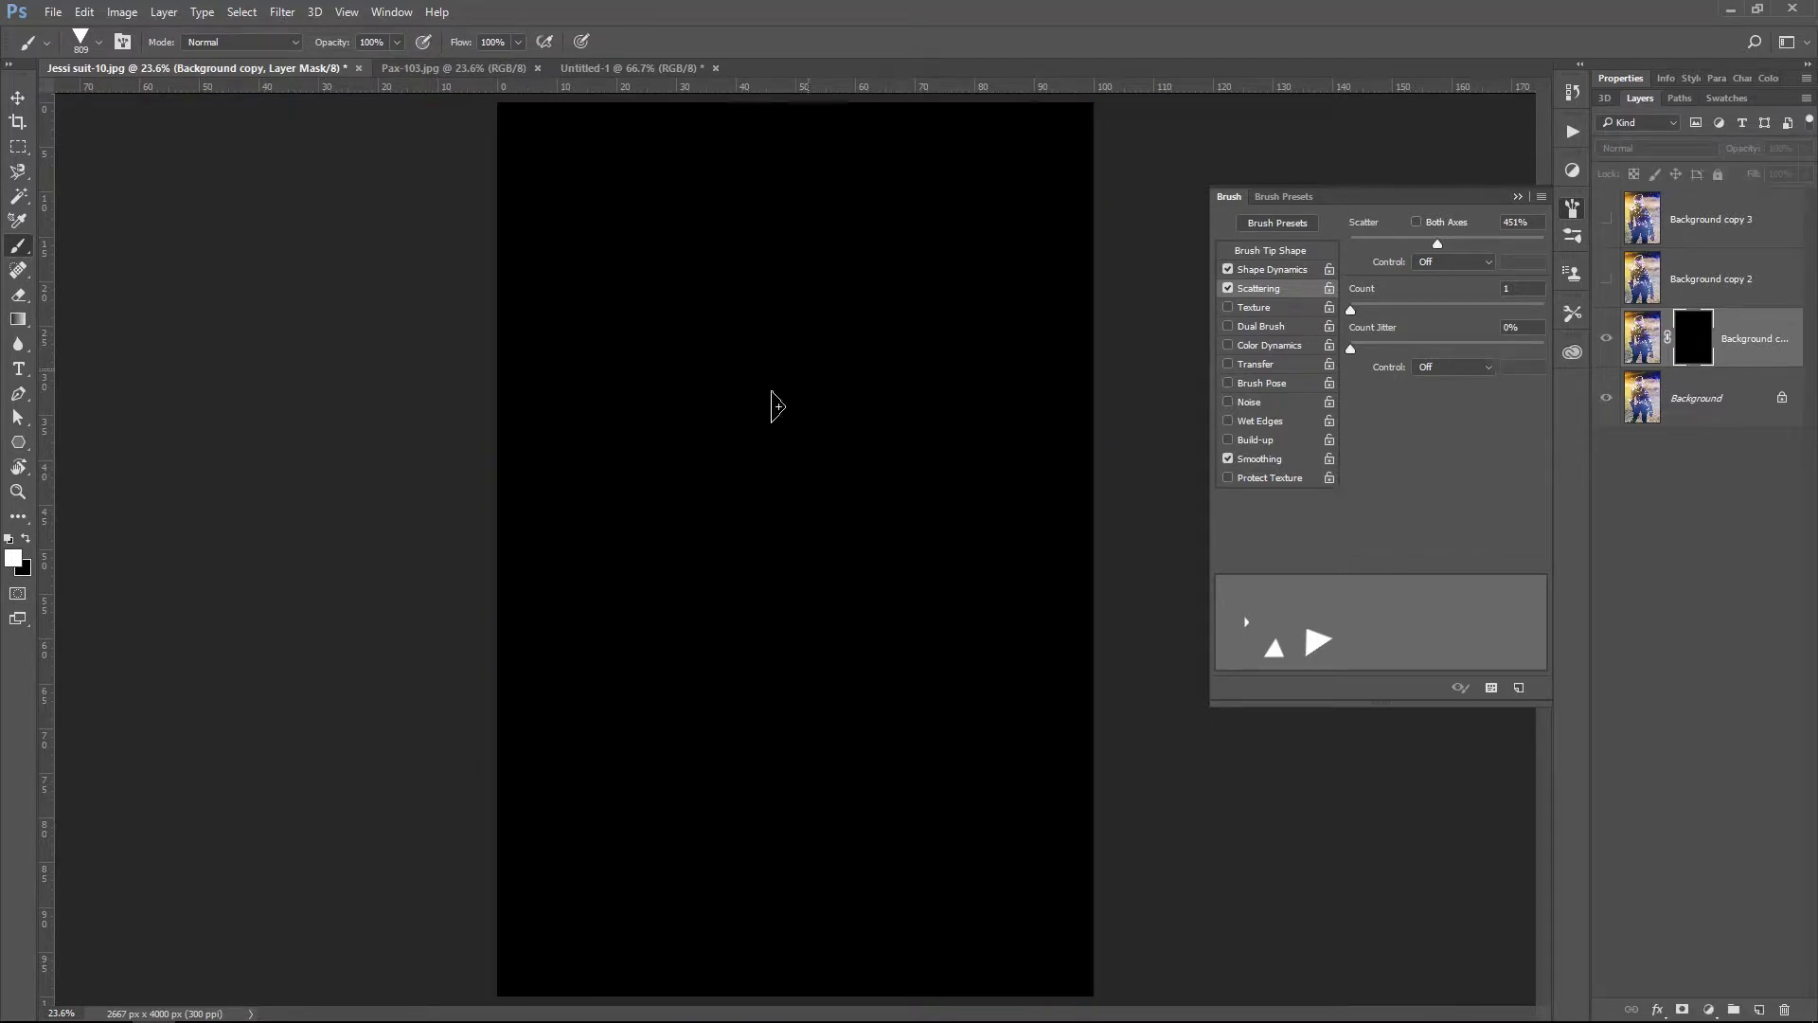
mouse_move(825, 271)
mouse_down()
mouse_move(742, 701)
mouse_move(803, 889)
mouse_move(923, 667)
mouse_up()
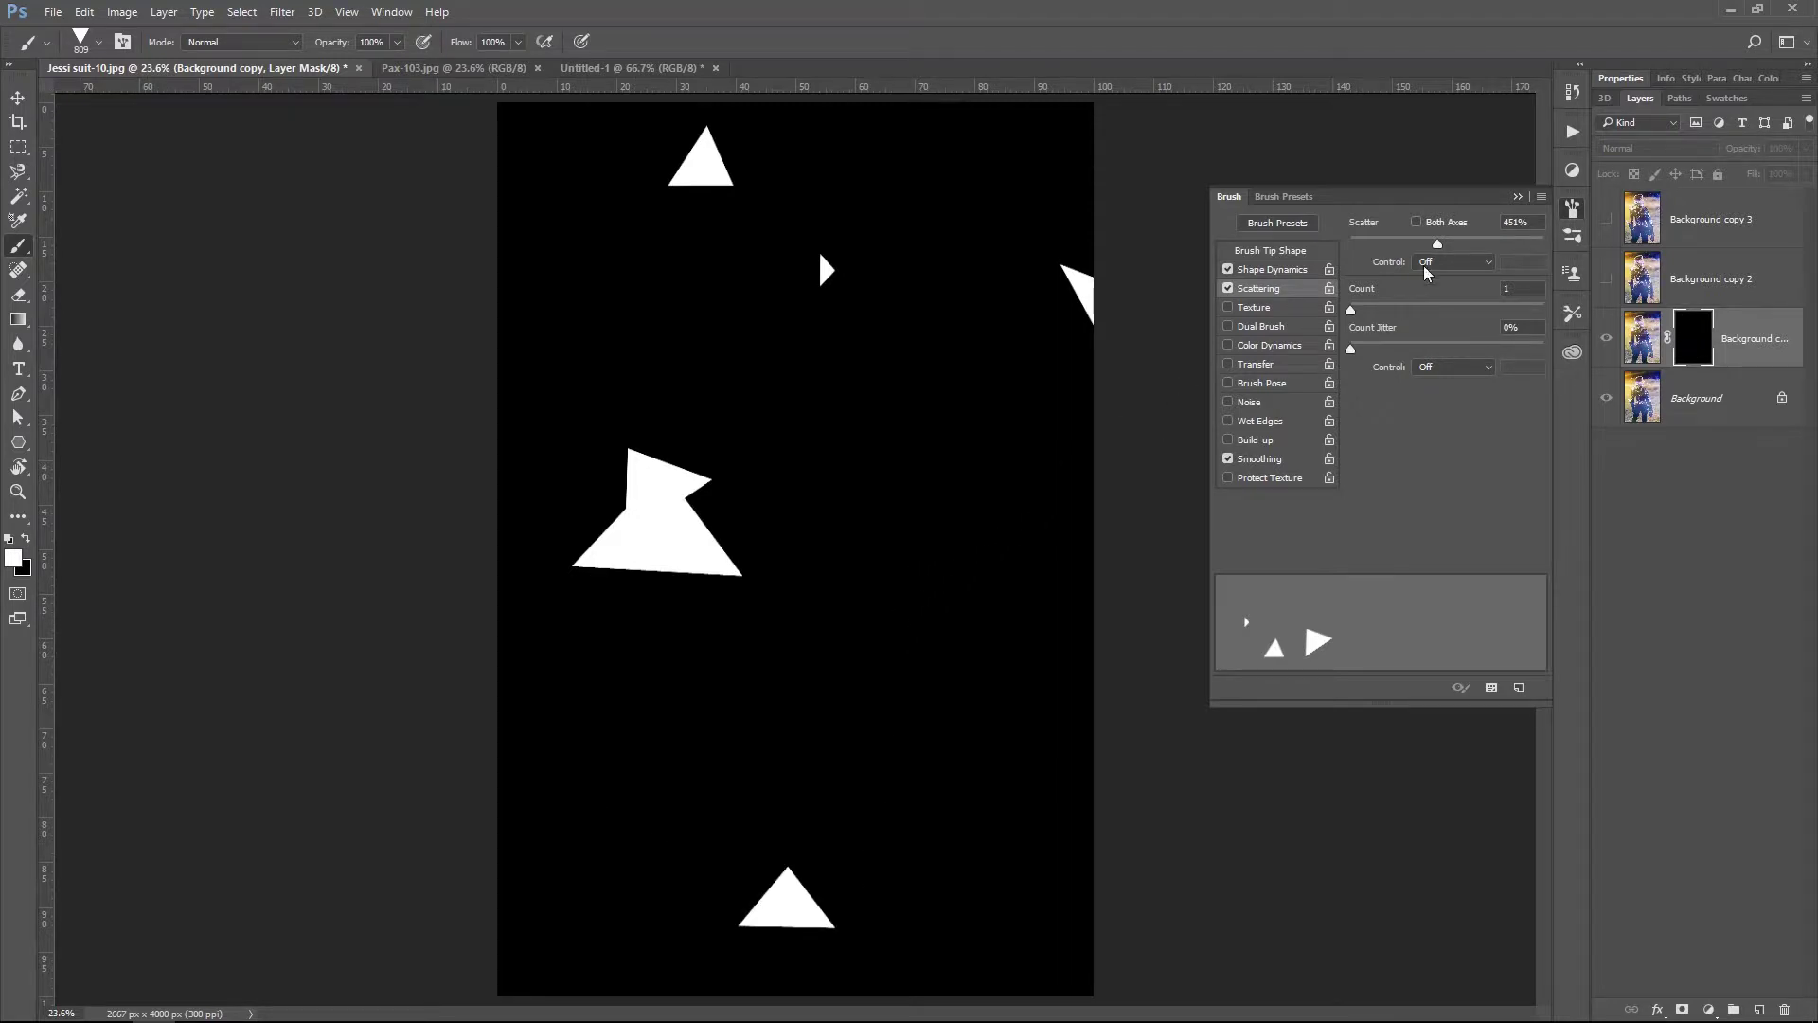
key(ctrl+z)
Lower the brush scatter to 78%, paint a test stroke down the mask and undo it.
drag(1400, 243, 1365, 243)
mouse_move(881, 284)
mouse_down()
mouse_move(751, 536)
mouse_move(790, 820)
mouse_up()
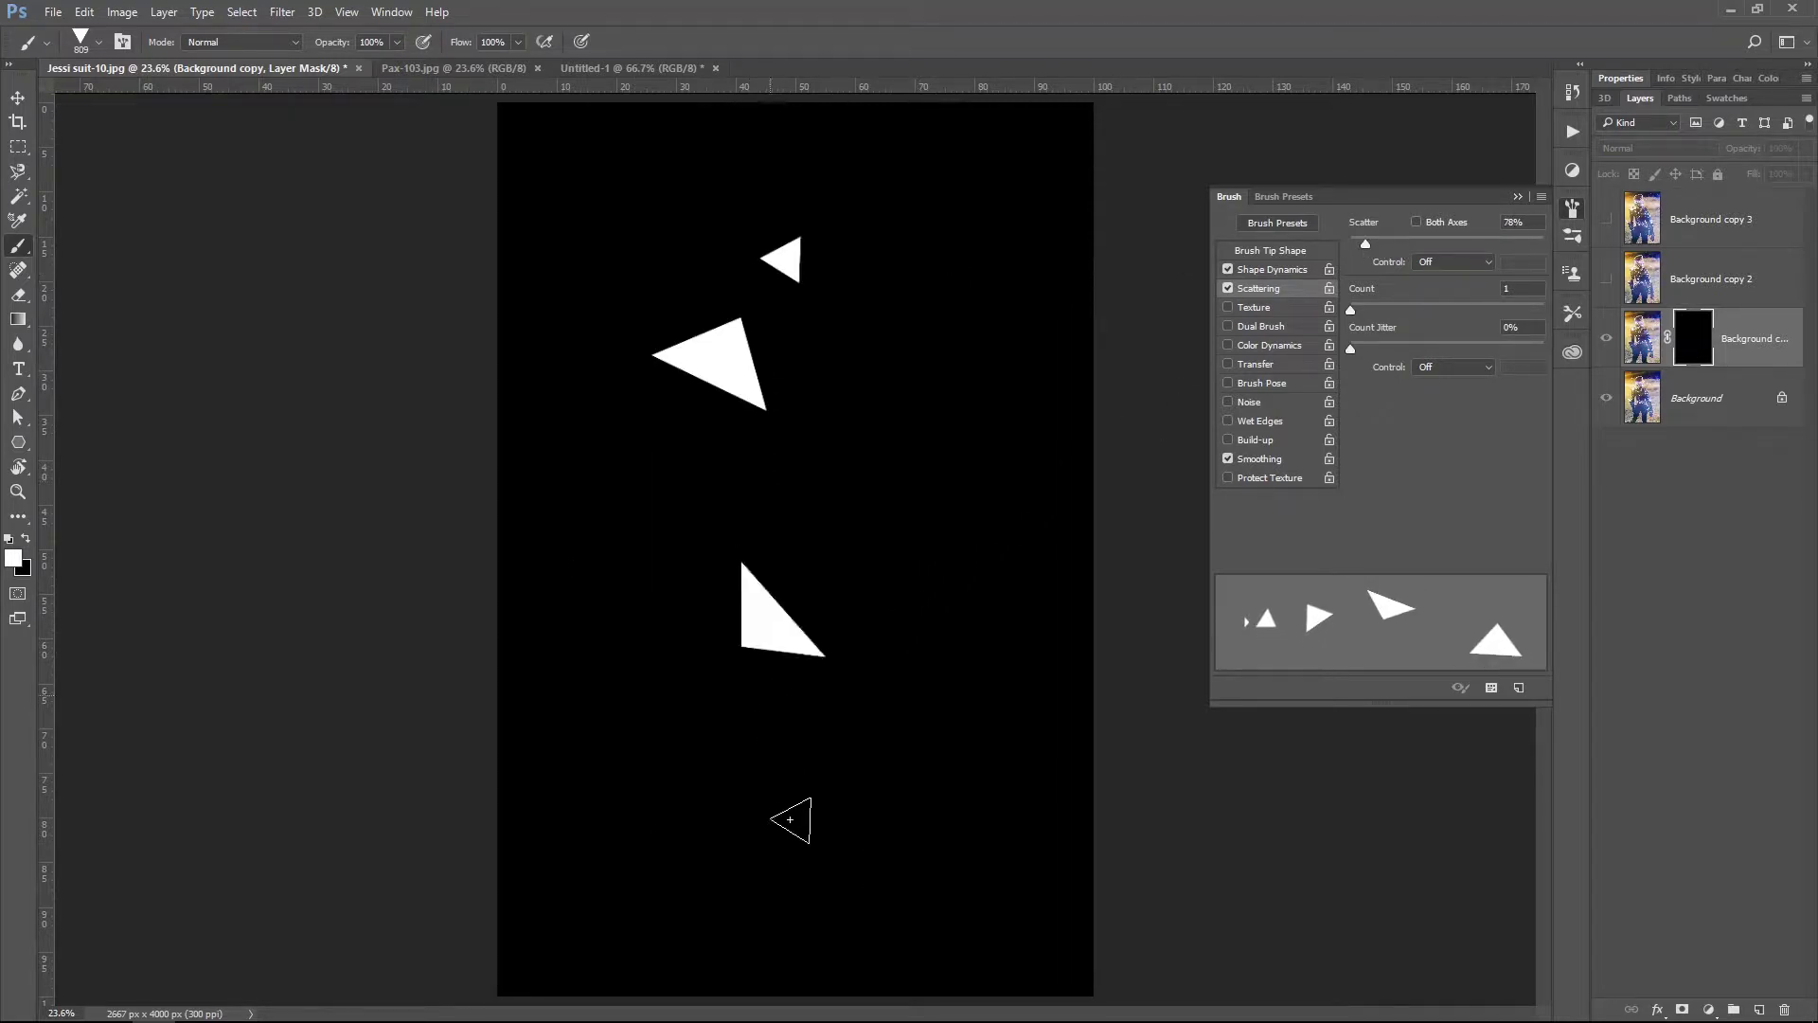
click(1281, 249)
key(ctrl+z)
Test brush spacings of 75% and 99% with strokes on the mask, undoing each stroke and keeping the 99% spacing.
click(1421, 533)
mouse_move(827, 231)
mouse_down()
mouse_move(812, 556)
mouse_move(883, 873)
mouse_up()
click(1445, 534)
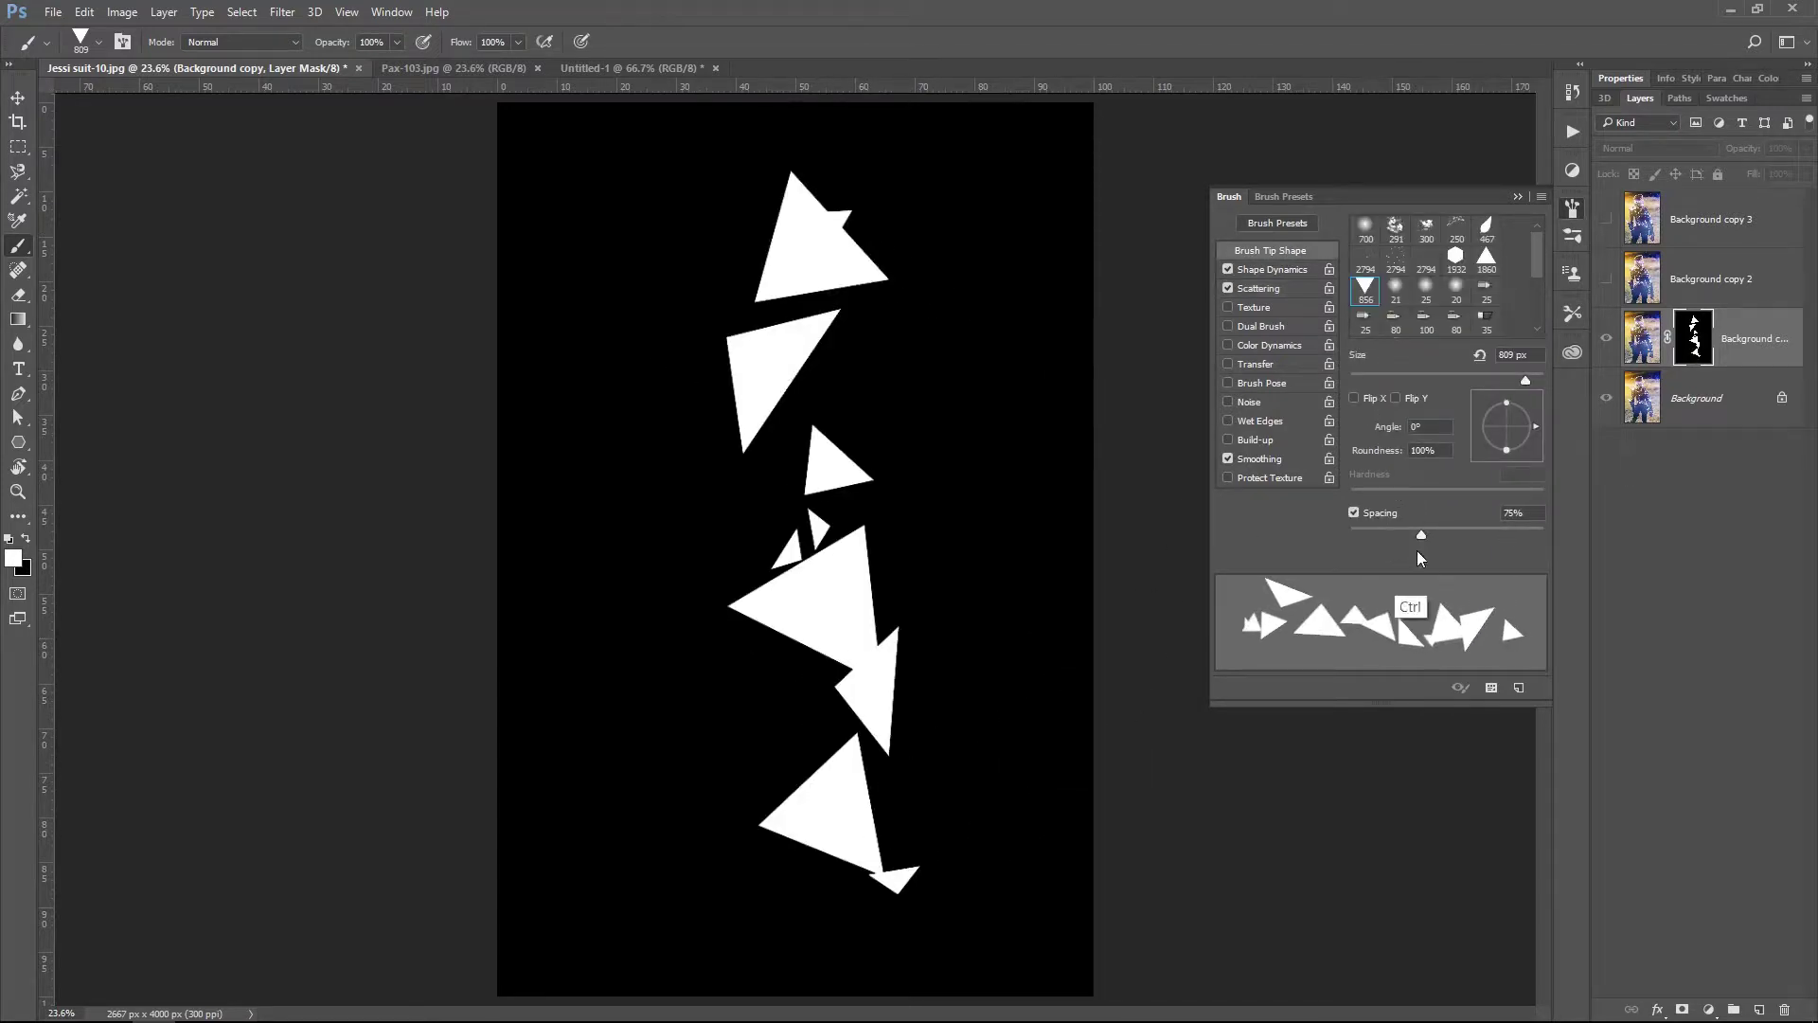
key(ctrl+z)
mouse_move(698, 243)
mouse_down()
mouse_move(731, 453)
mouse_move(946, 625)
mouse_move(912, 768)
mouse_move(613, 779)
mouse_move(649, 736)
mouse_up()
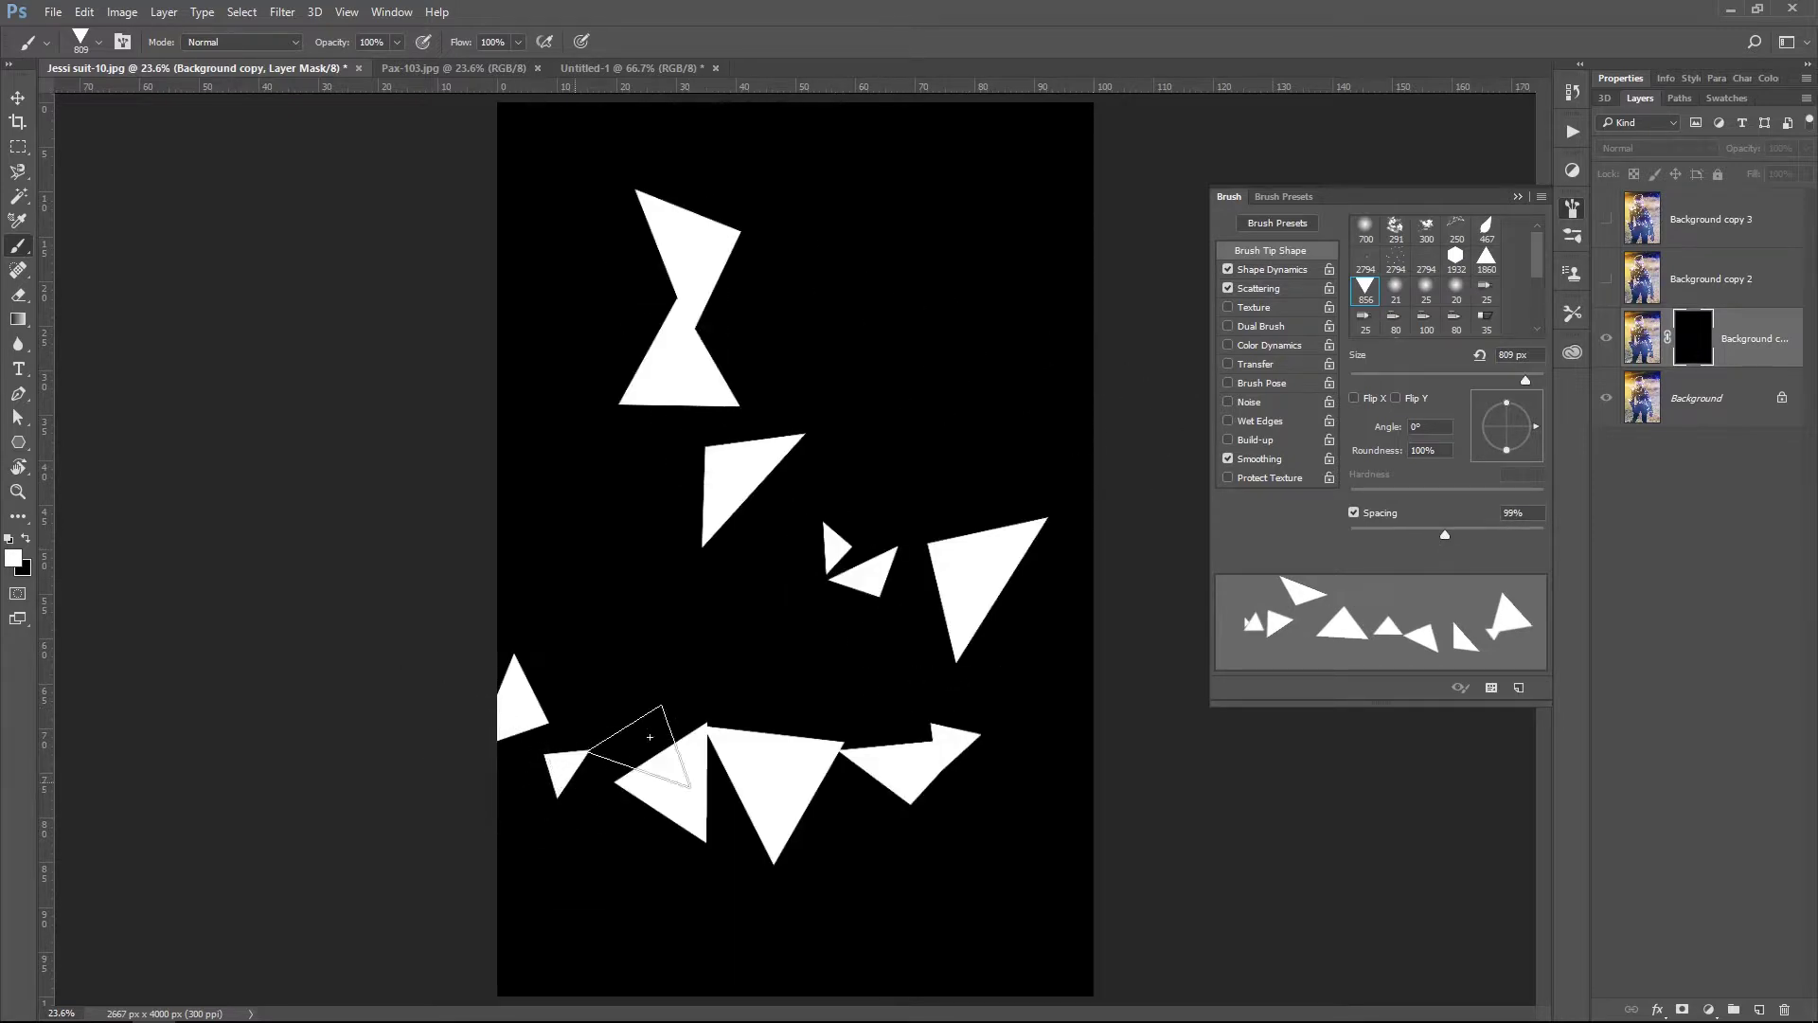
key(ctrl+z)
Review the brush's Shape Dynamics settings and raise its scatter to 662%.
click(1288, 271)
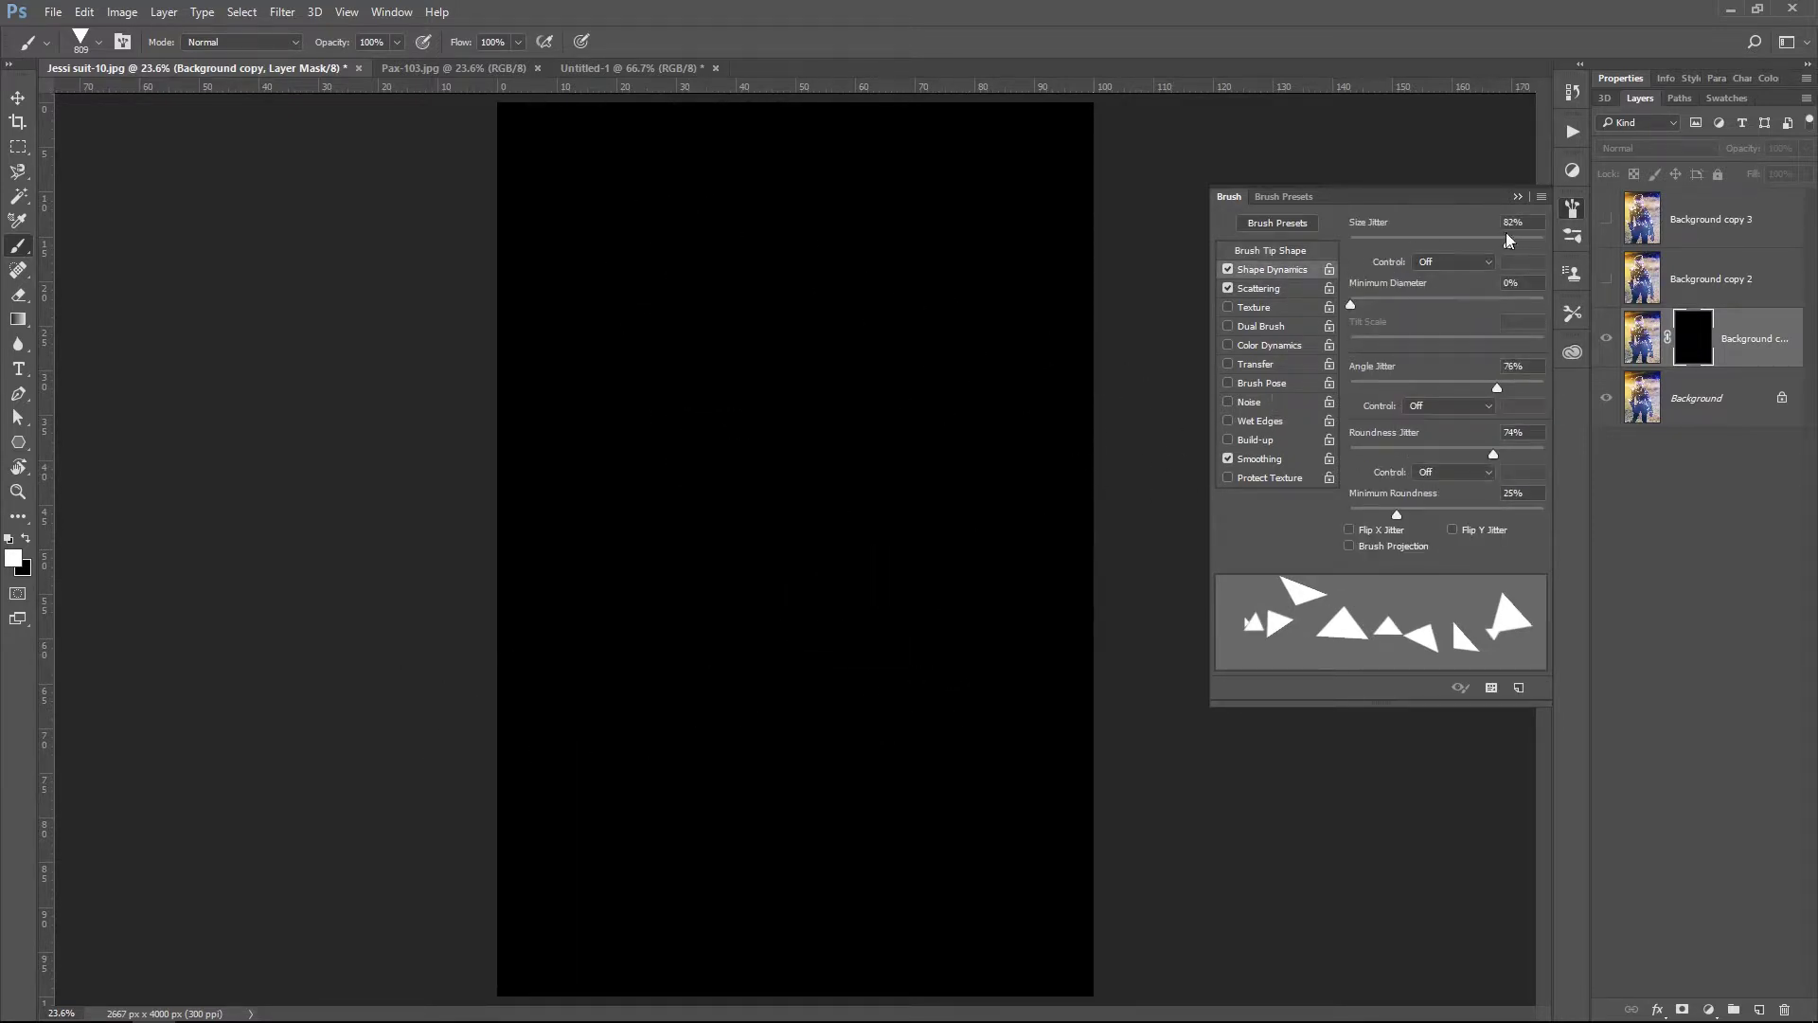
click(1281, 290)
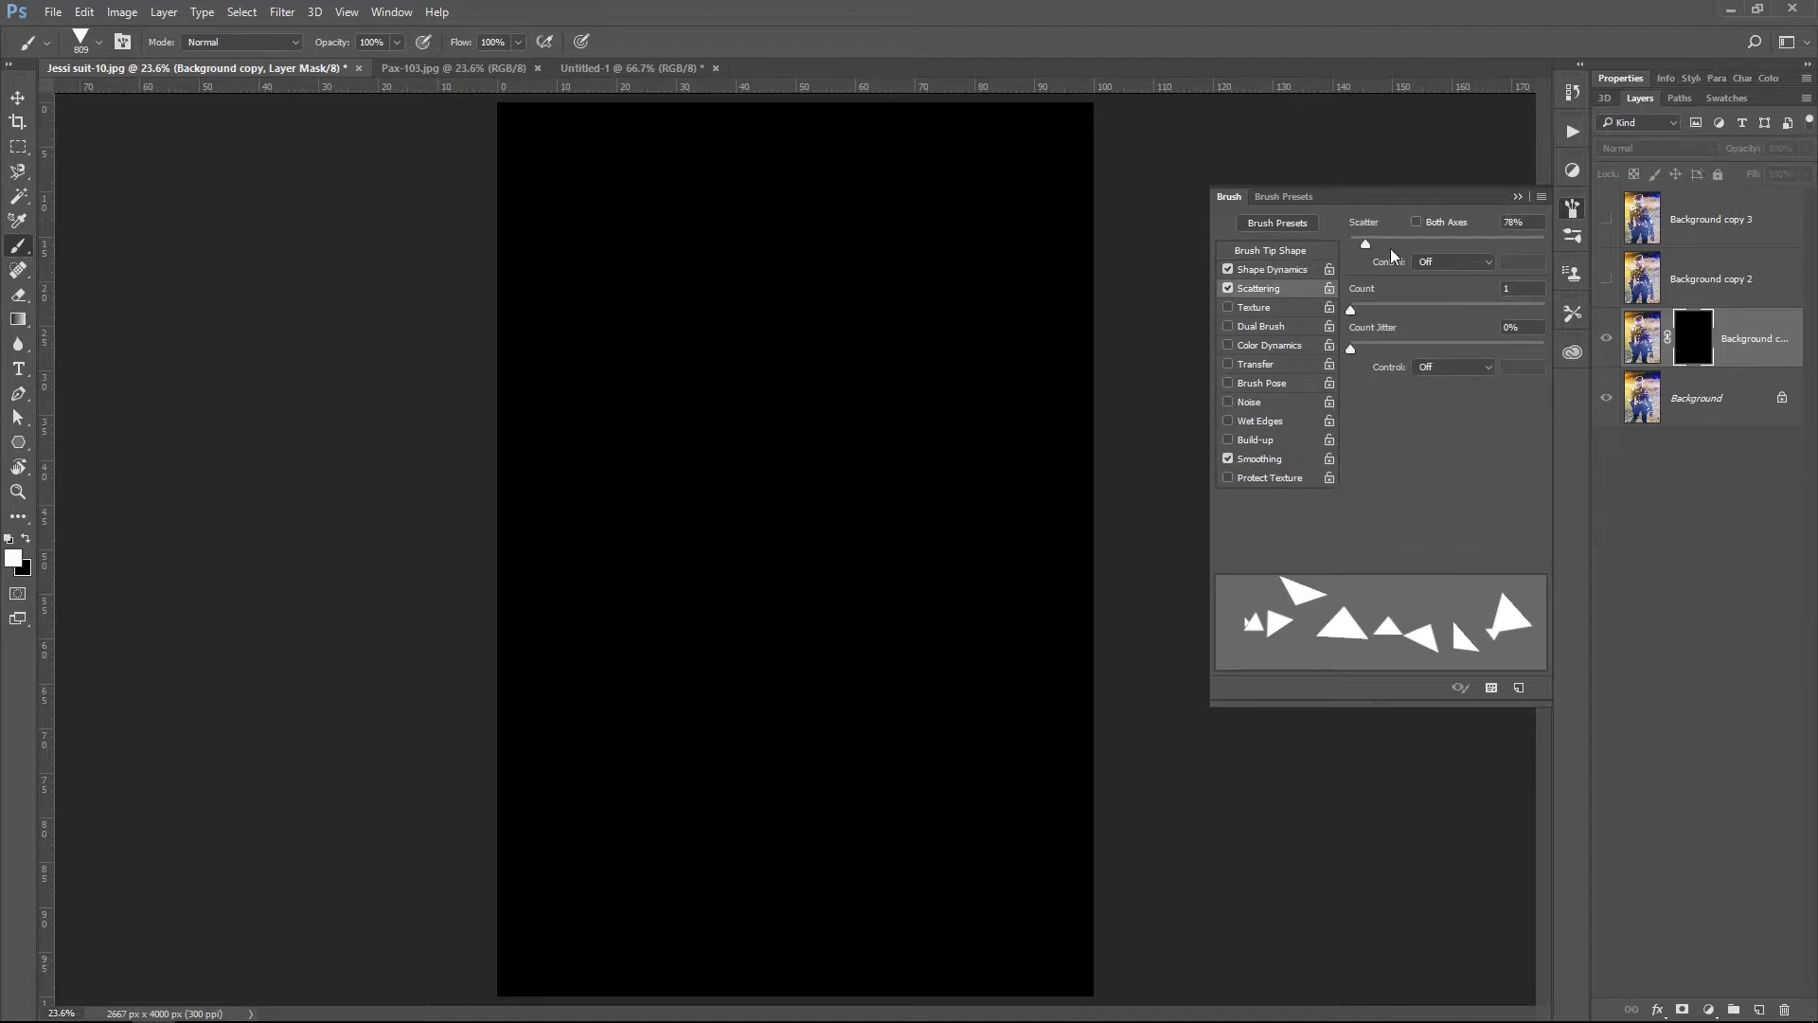
drag(1399, 242, 1477, 240)
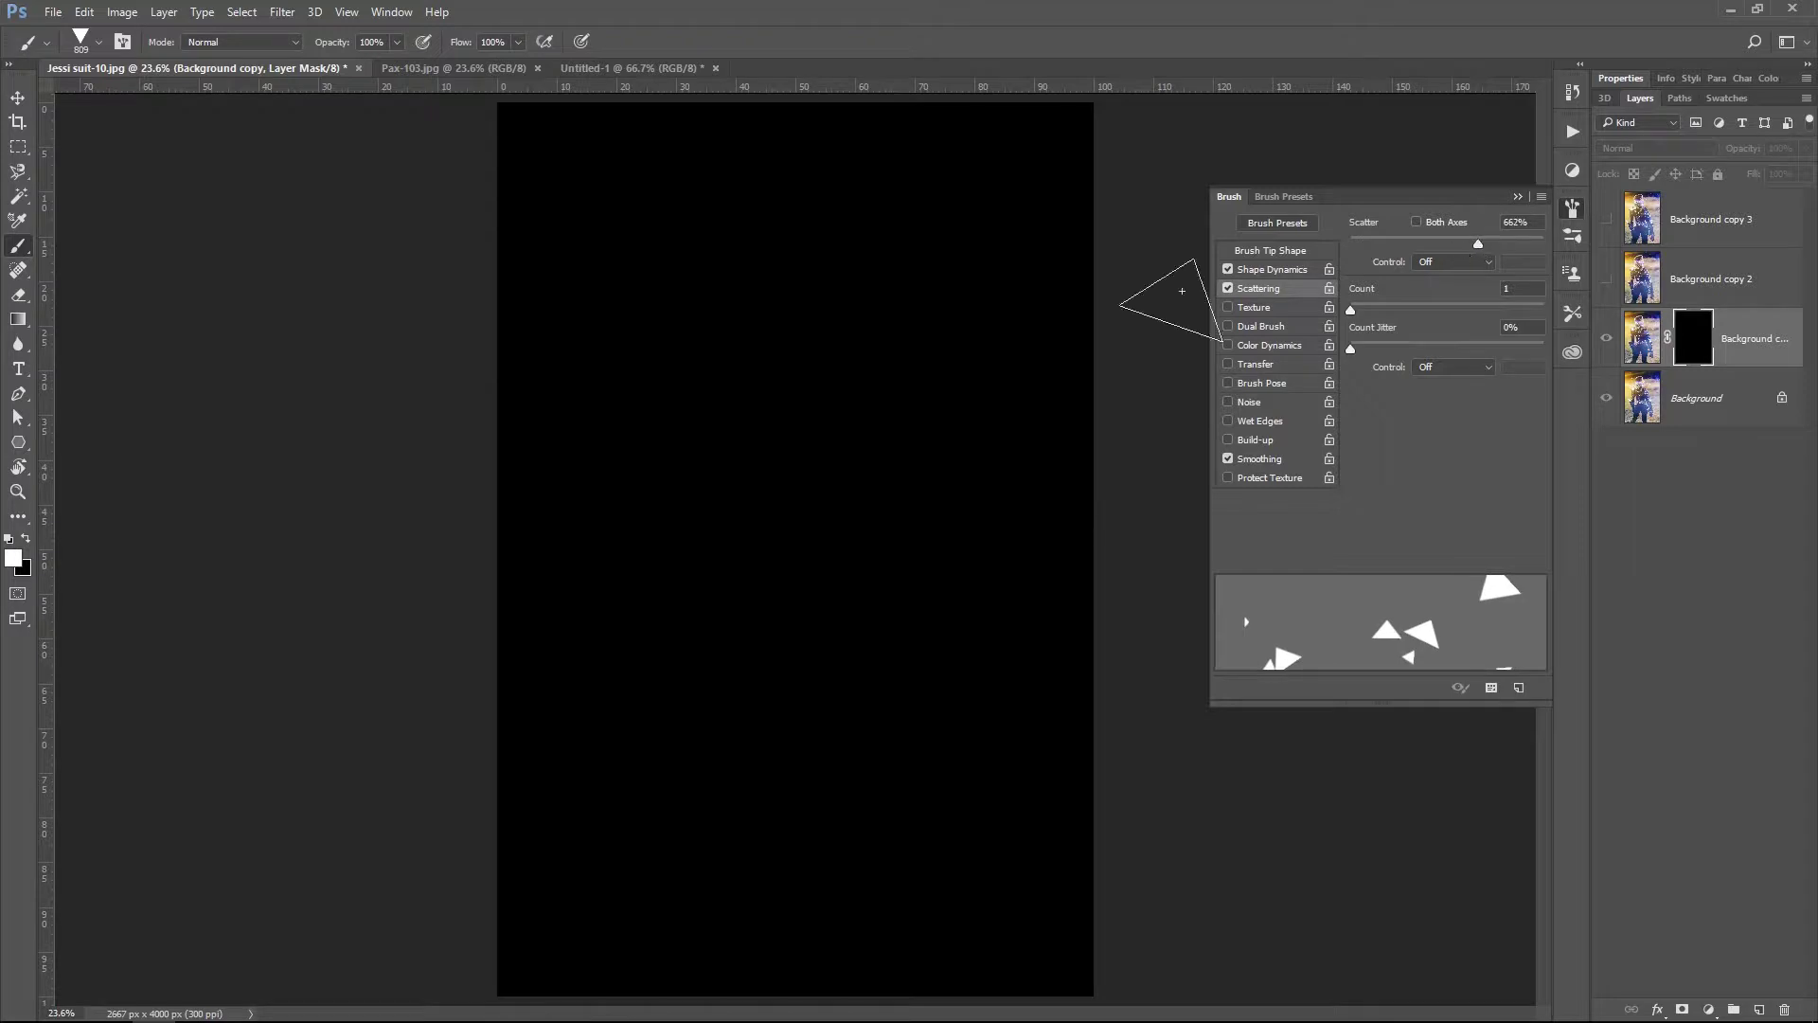
Reduce the triangle brush to 250 px and paint small scattered white triangles down the middle of the Background copy mask.
key(bracketleft)
key(bracketleft)
key(bracketleft)
key(bracketleft)
key(bracketleft)
key(bracketleft)
key(bracketleft)
key(bracketleft)
key(bracketleft)
mouse_move(913, 203)
mouse_down()
mouse_move(832, 318)
mouse_move(869, 454)
mouse_move(747, 620)
mouse_move(667, 845)
mouse_move(703, 869)
mouse_up()
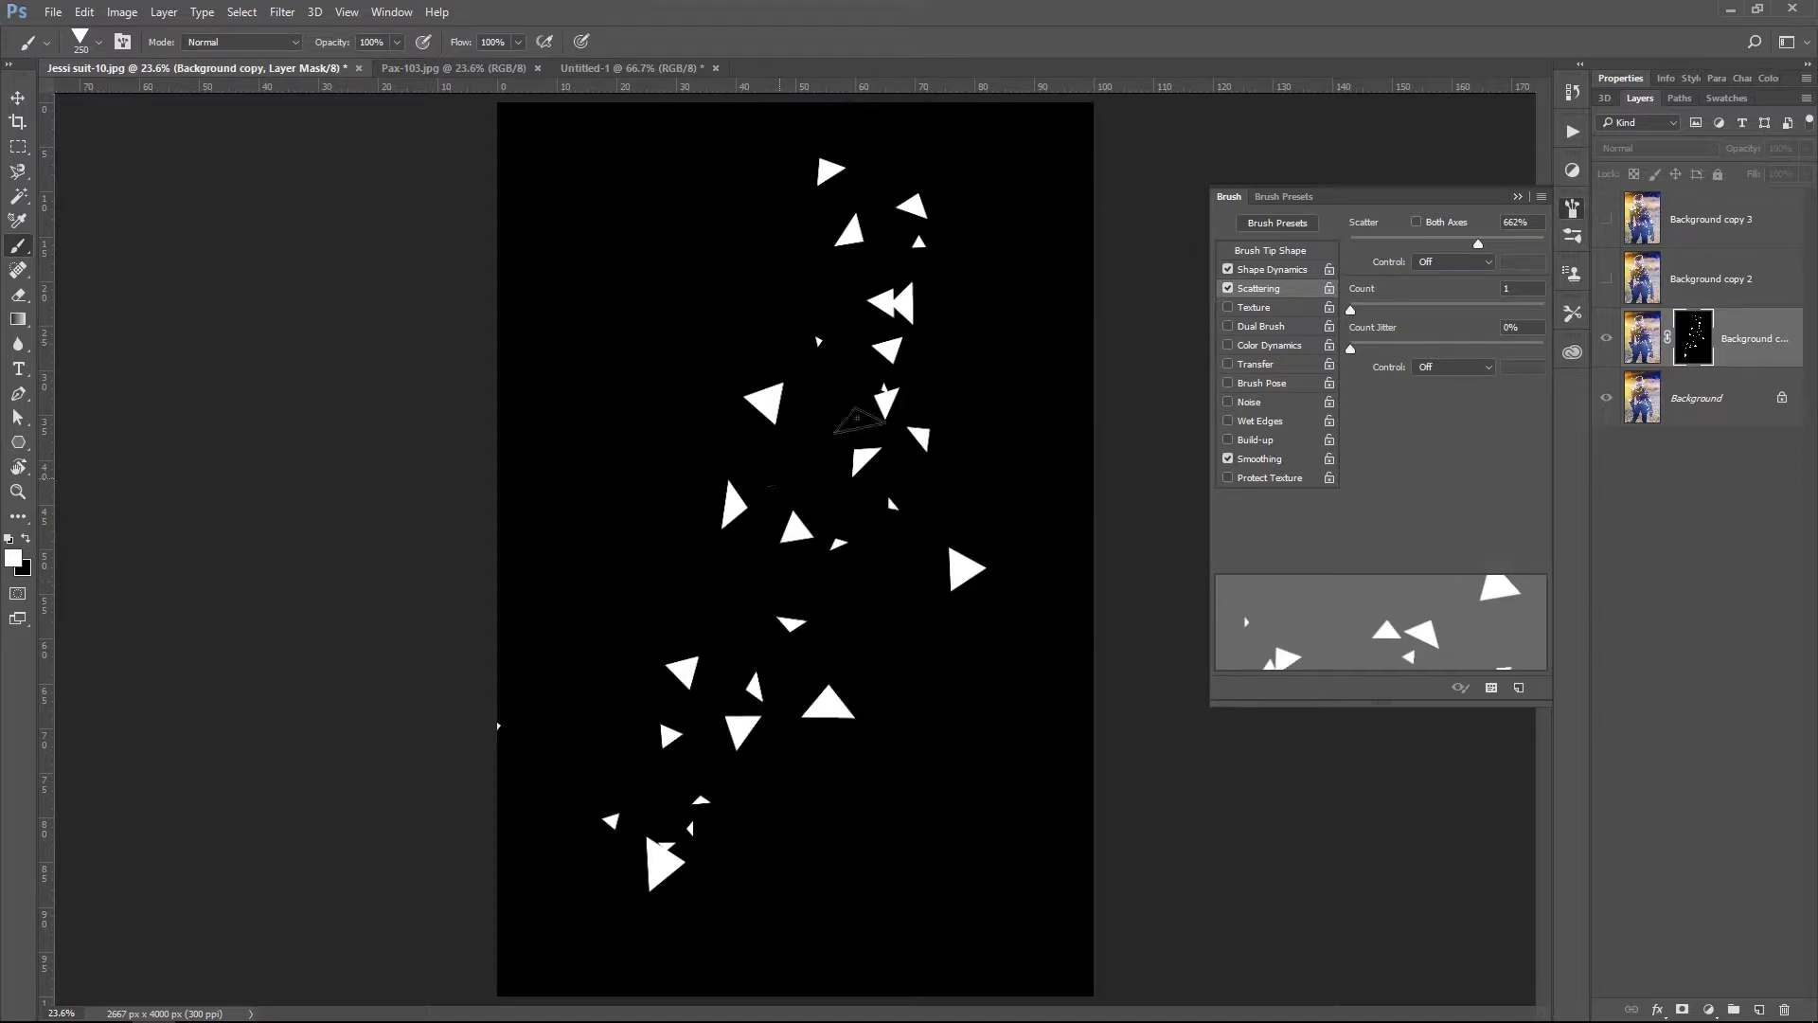
Replace the small triangles on the Background copy mask with larger white ones scattered across the photo using a 500 px brush.
key(ctrl+z)
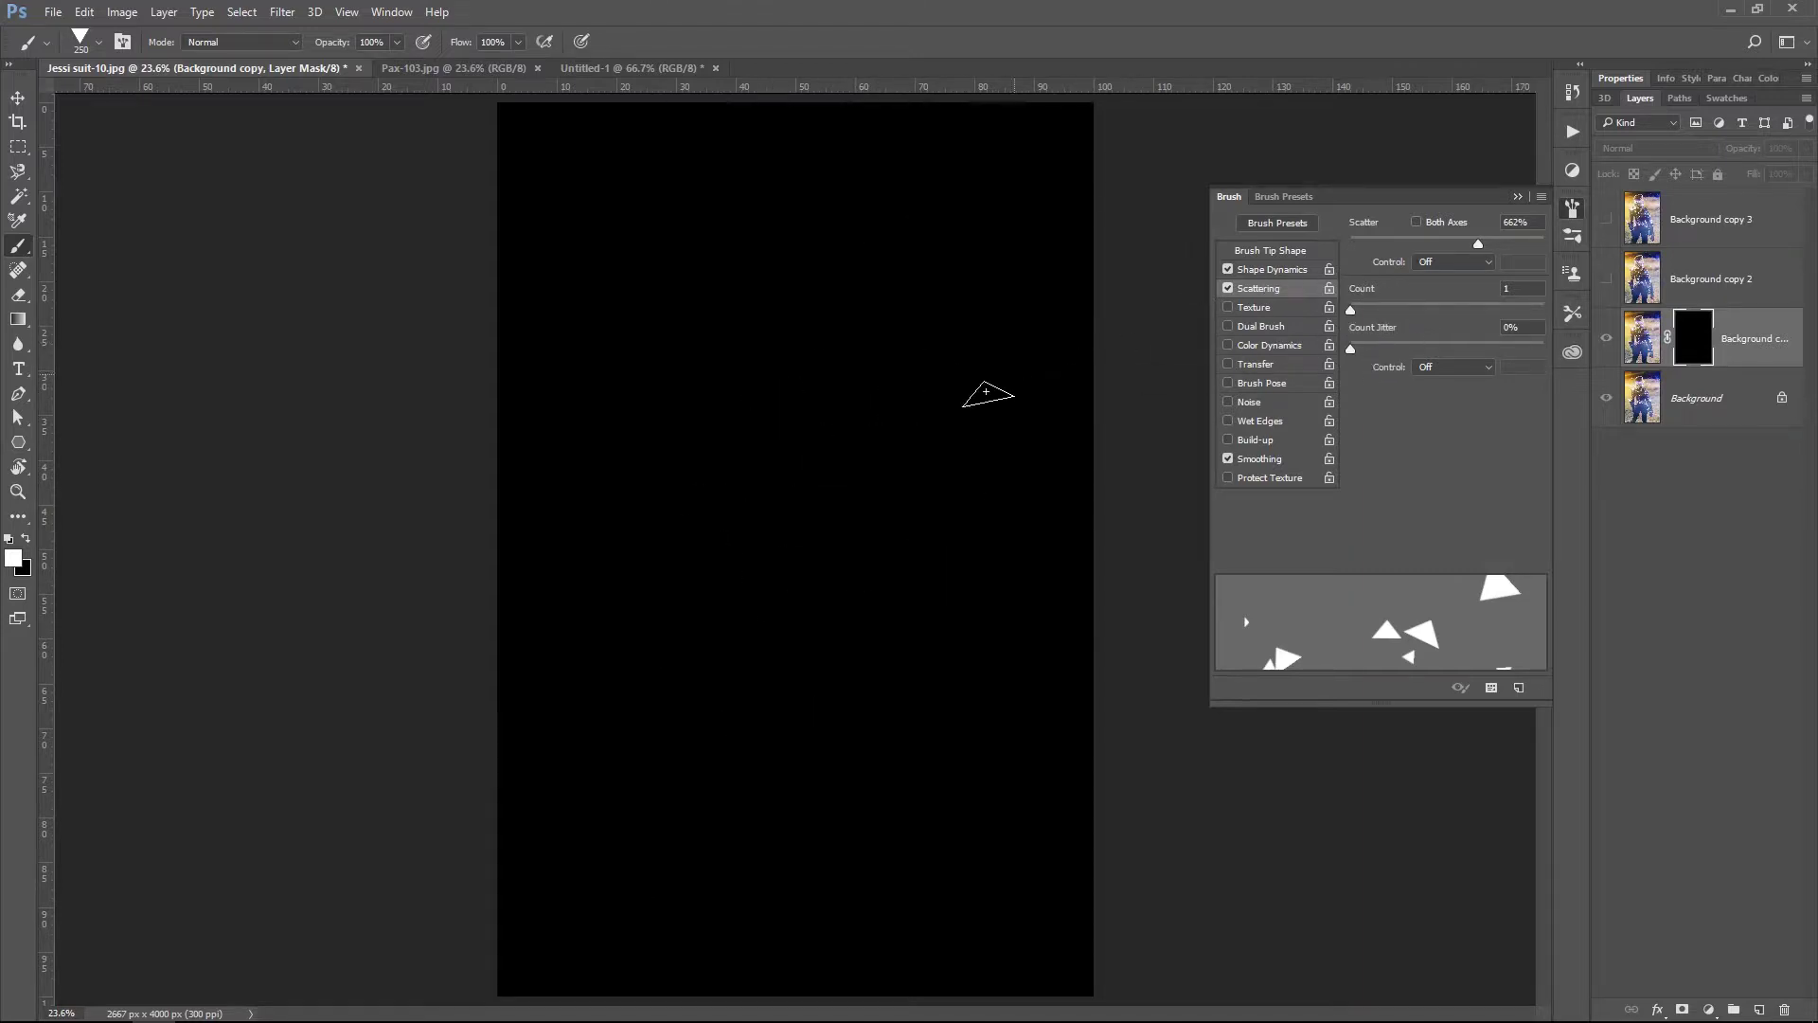
key(bracketright)
key(bracketright)
key(bracketright)
click(1644, 342)
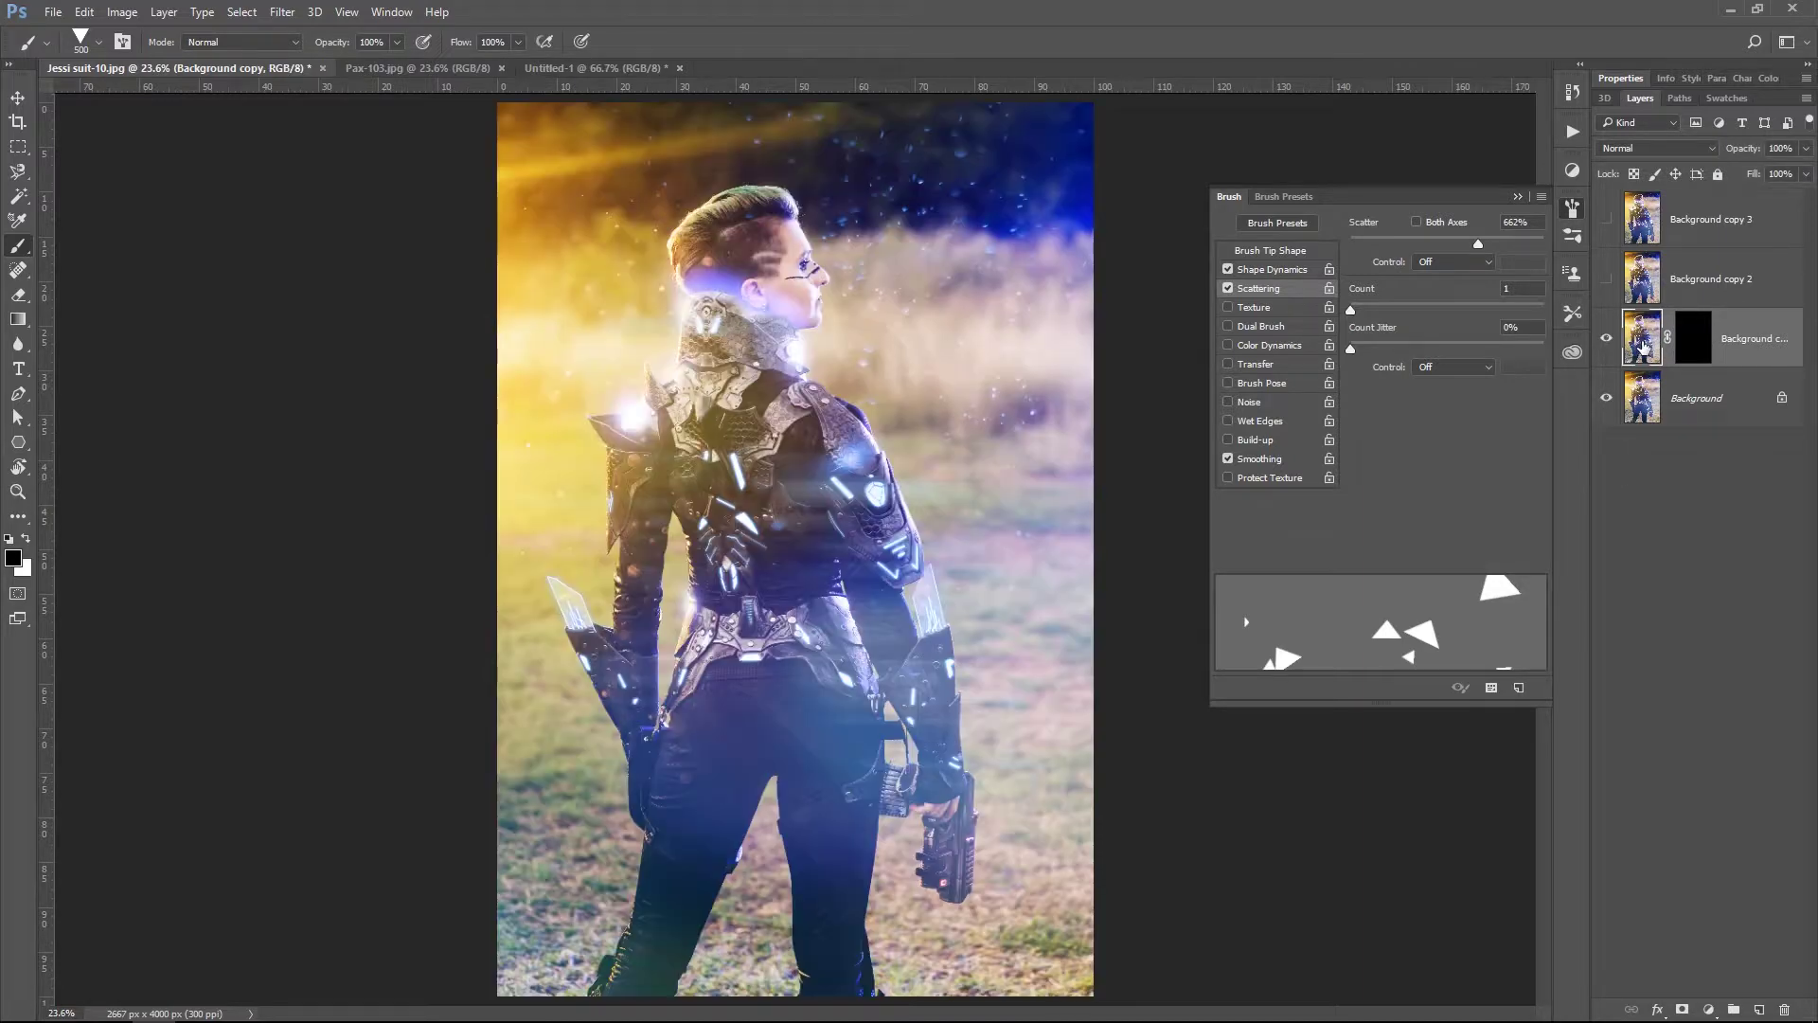
click(1699, 347)
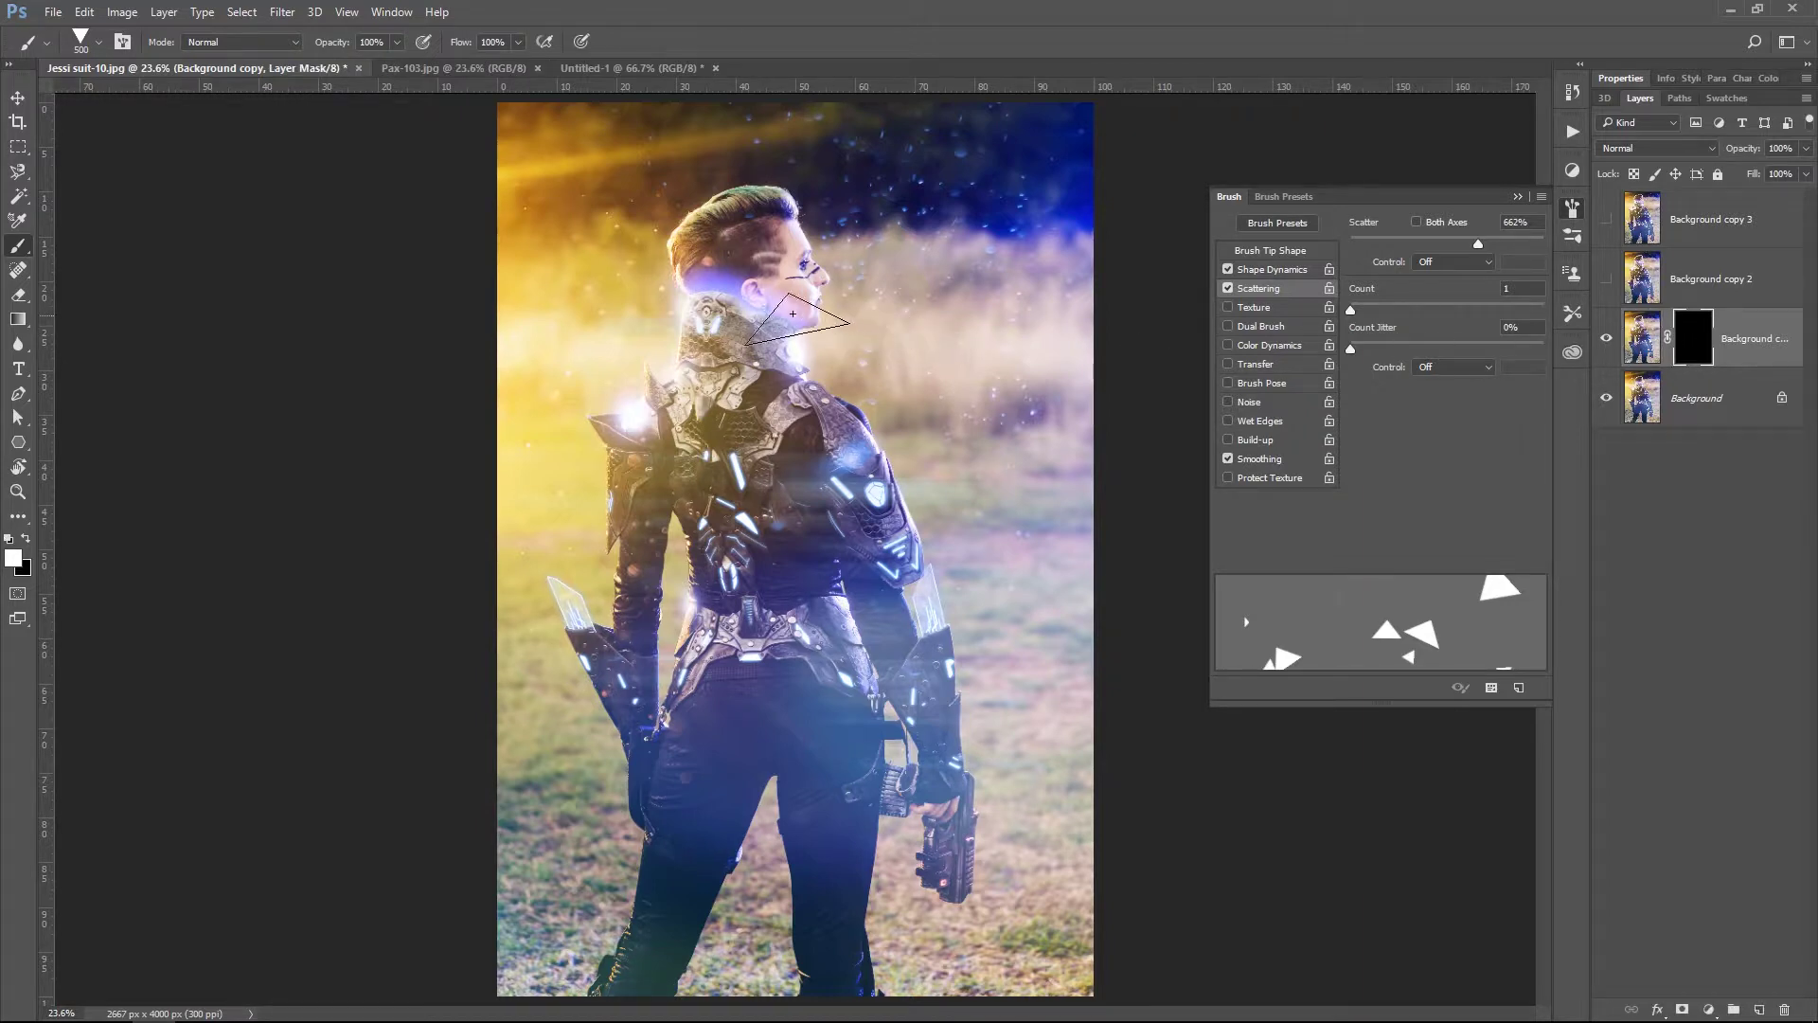
mouse_move(623, 312)
mouse_down()
mouse_move(654, 574)
mouse_move(815, 632)
mouse_move(947, 724)
mouse_move(773, 676)
mouse_move(929, 542)
mouse_move(1033, 394)
mouse_move(1062, 256)
mouse_move(1052, 171)
mouse_move(1076, 134)
mouse_up()
Close the brush settings and add single white triangles on the mask in the dark sky in front of the woman's head.
key(z)
drag(928, 132, 1456, 232)
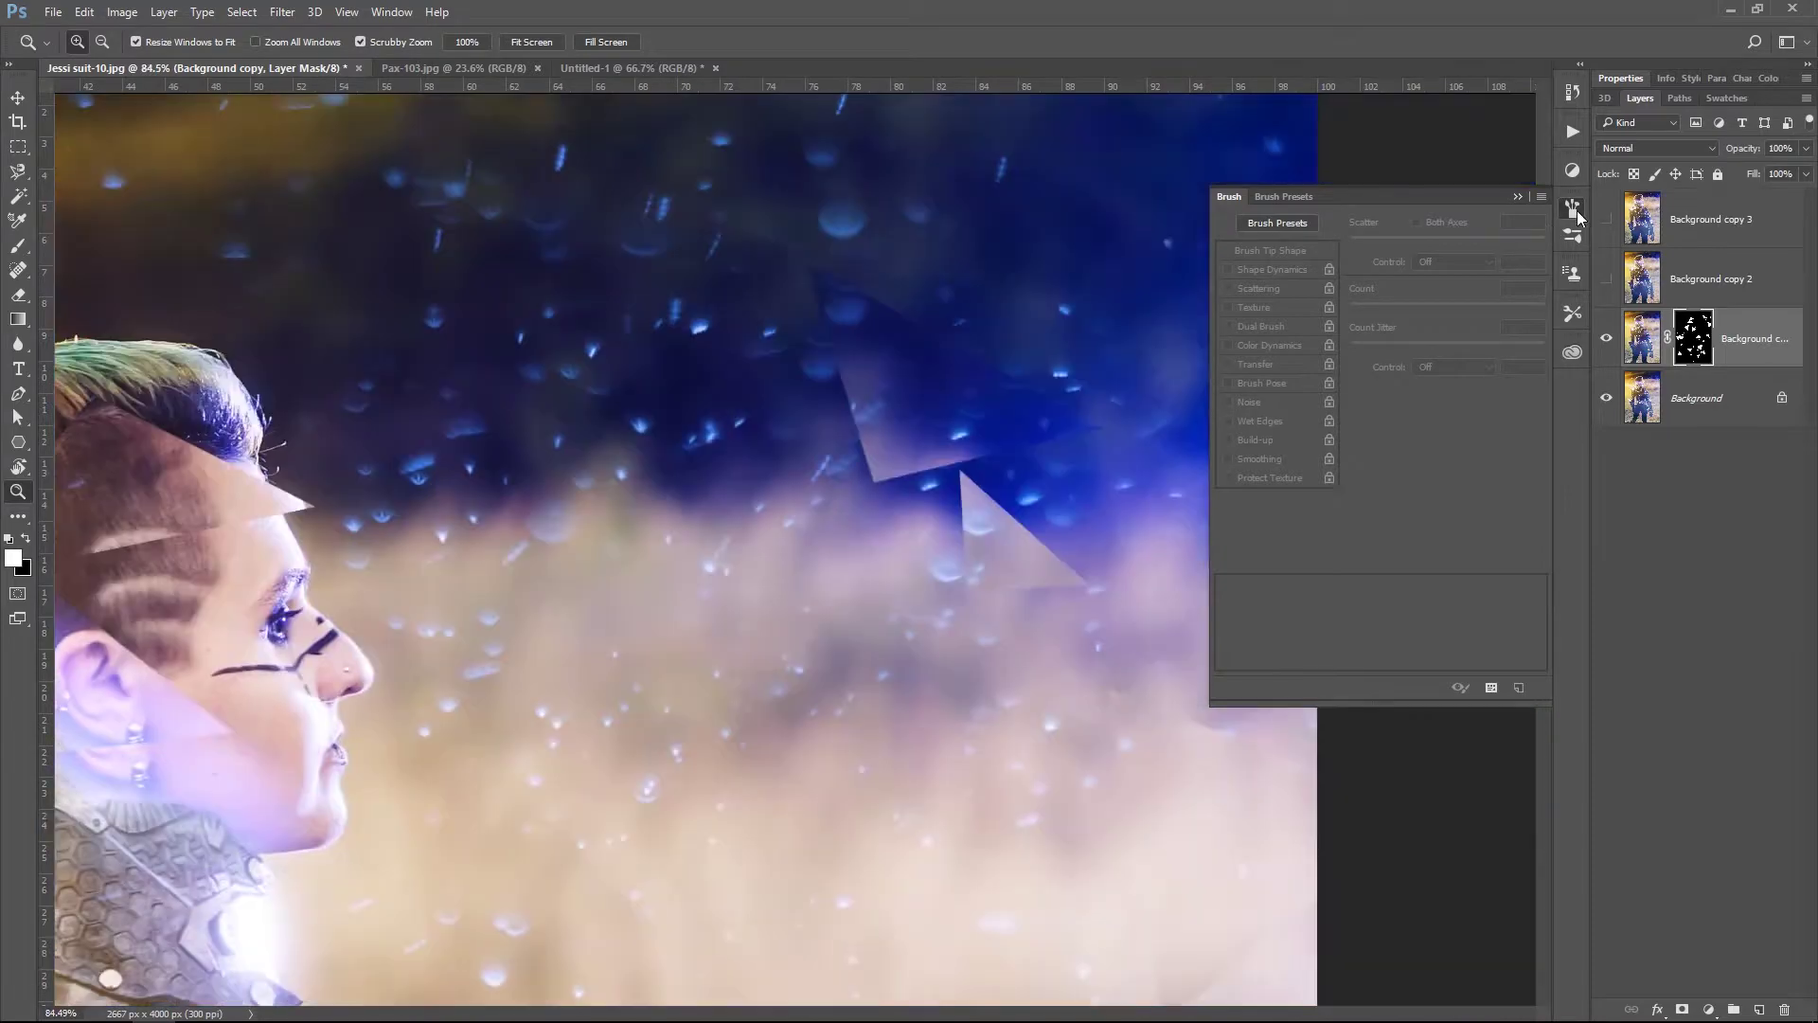
click(1575, 210)
key(b)
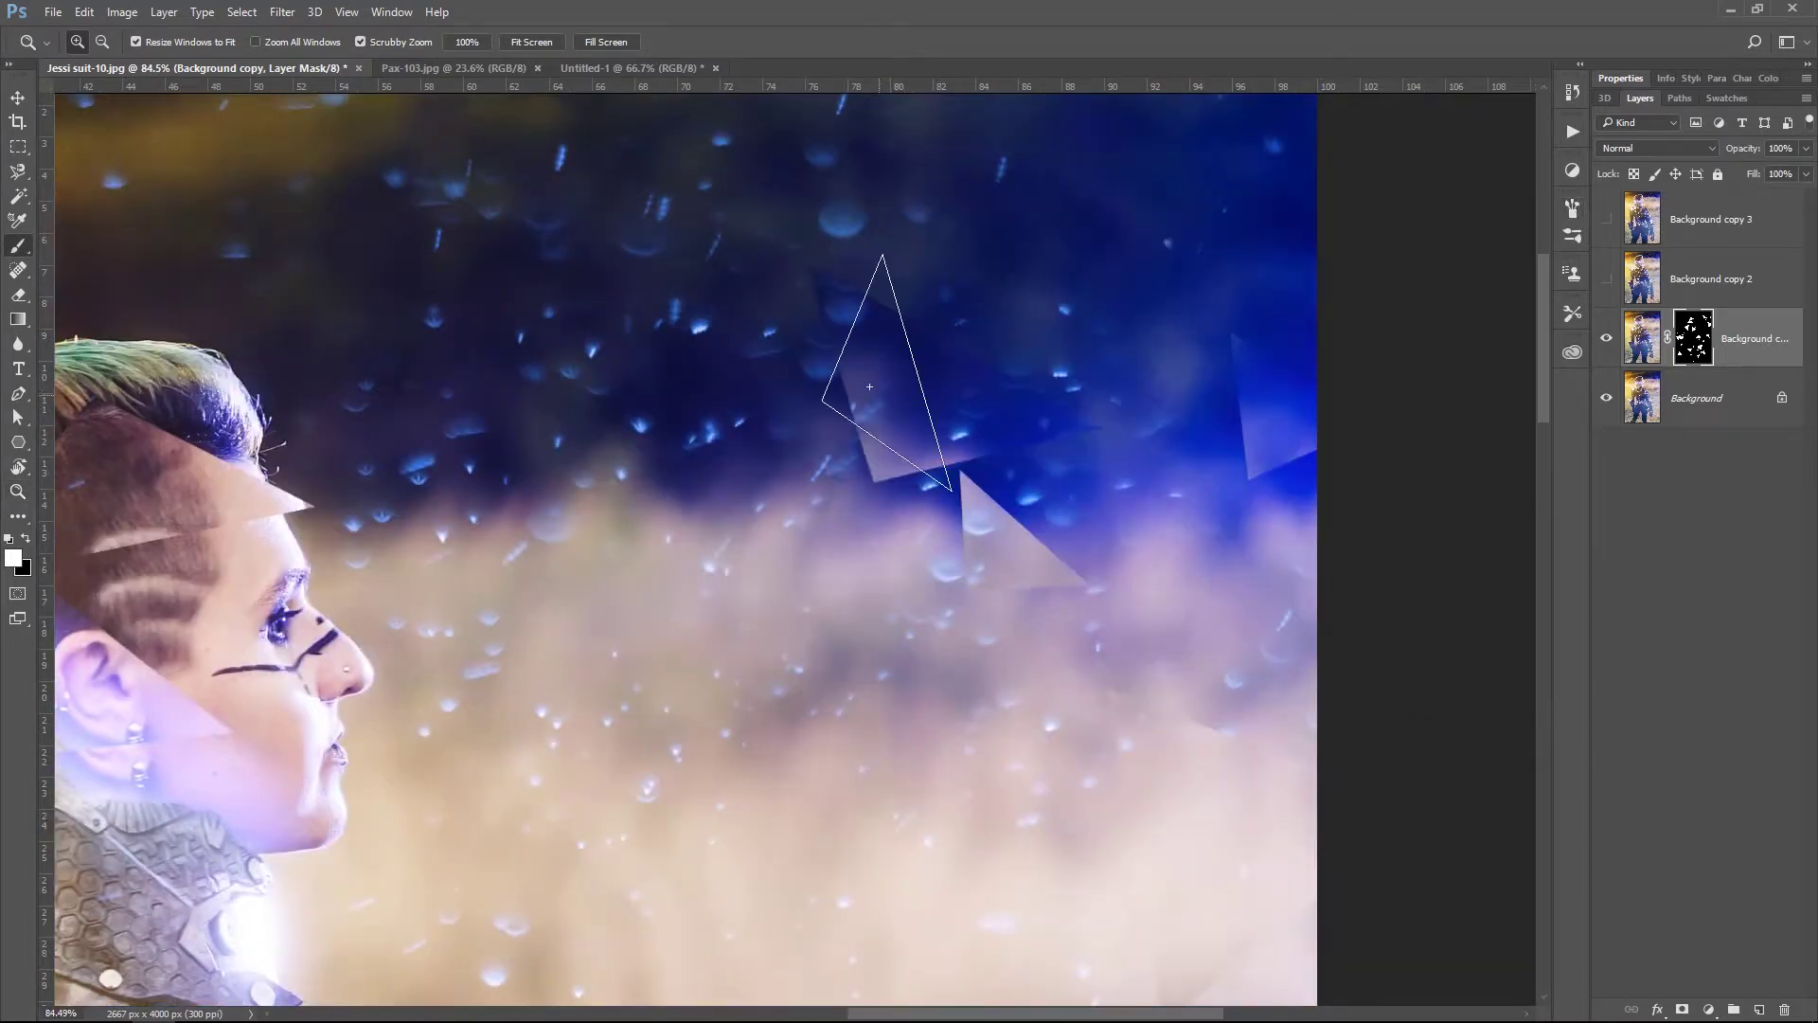
click(649, 310)
click(189, 156)
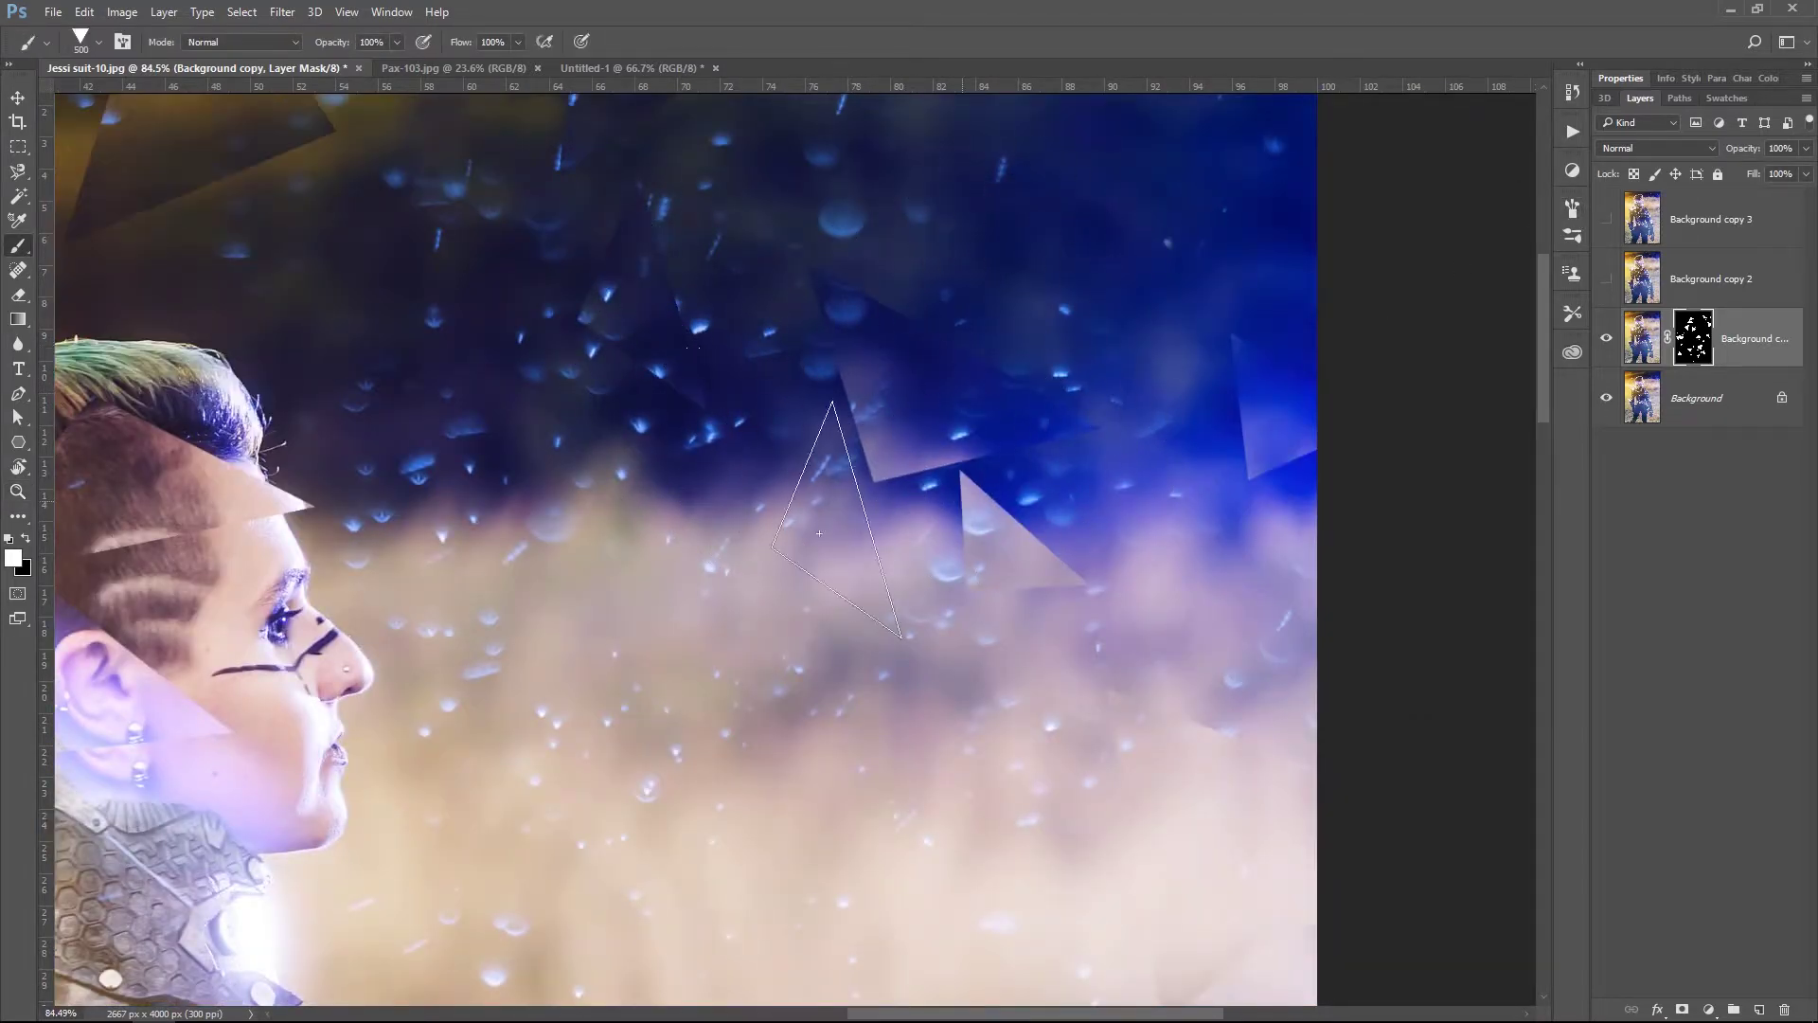
click(824, 416)
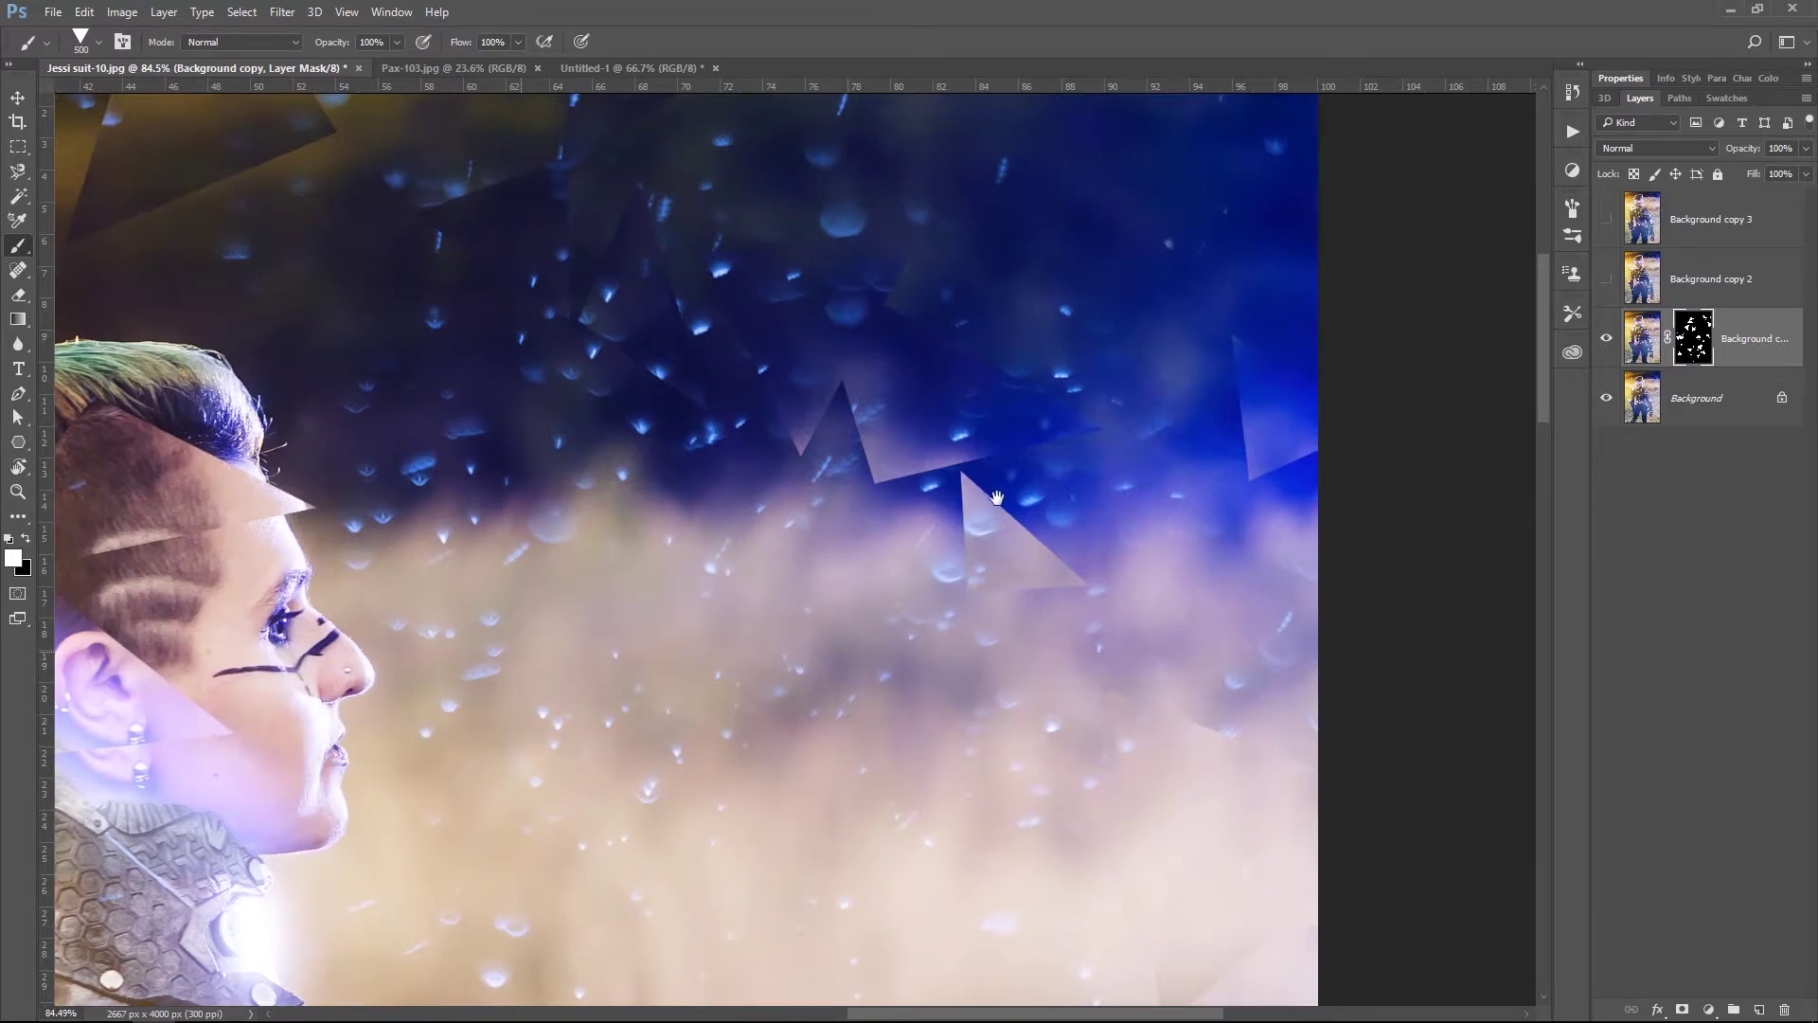
Add white triangles on the Background copy mask over the woman's face and forehead, and return to the full image view.
drag(645, 607, 932, 415)
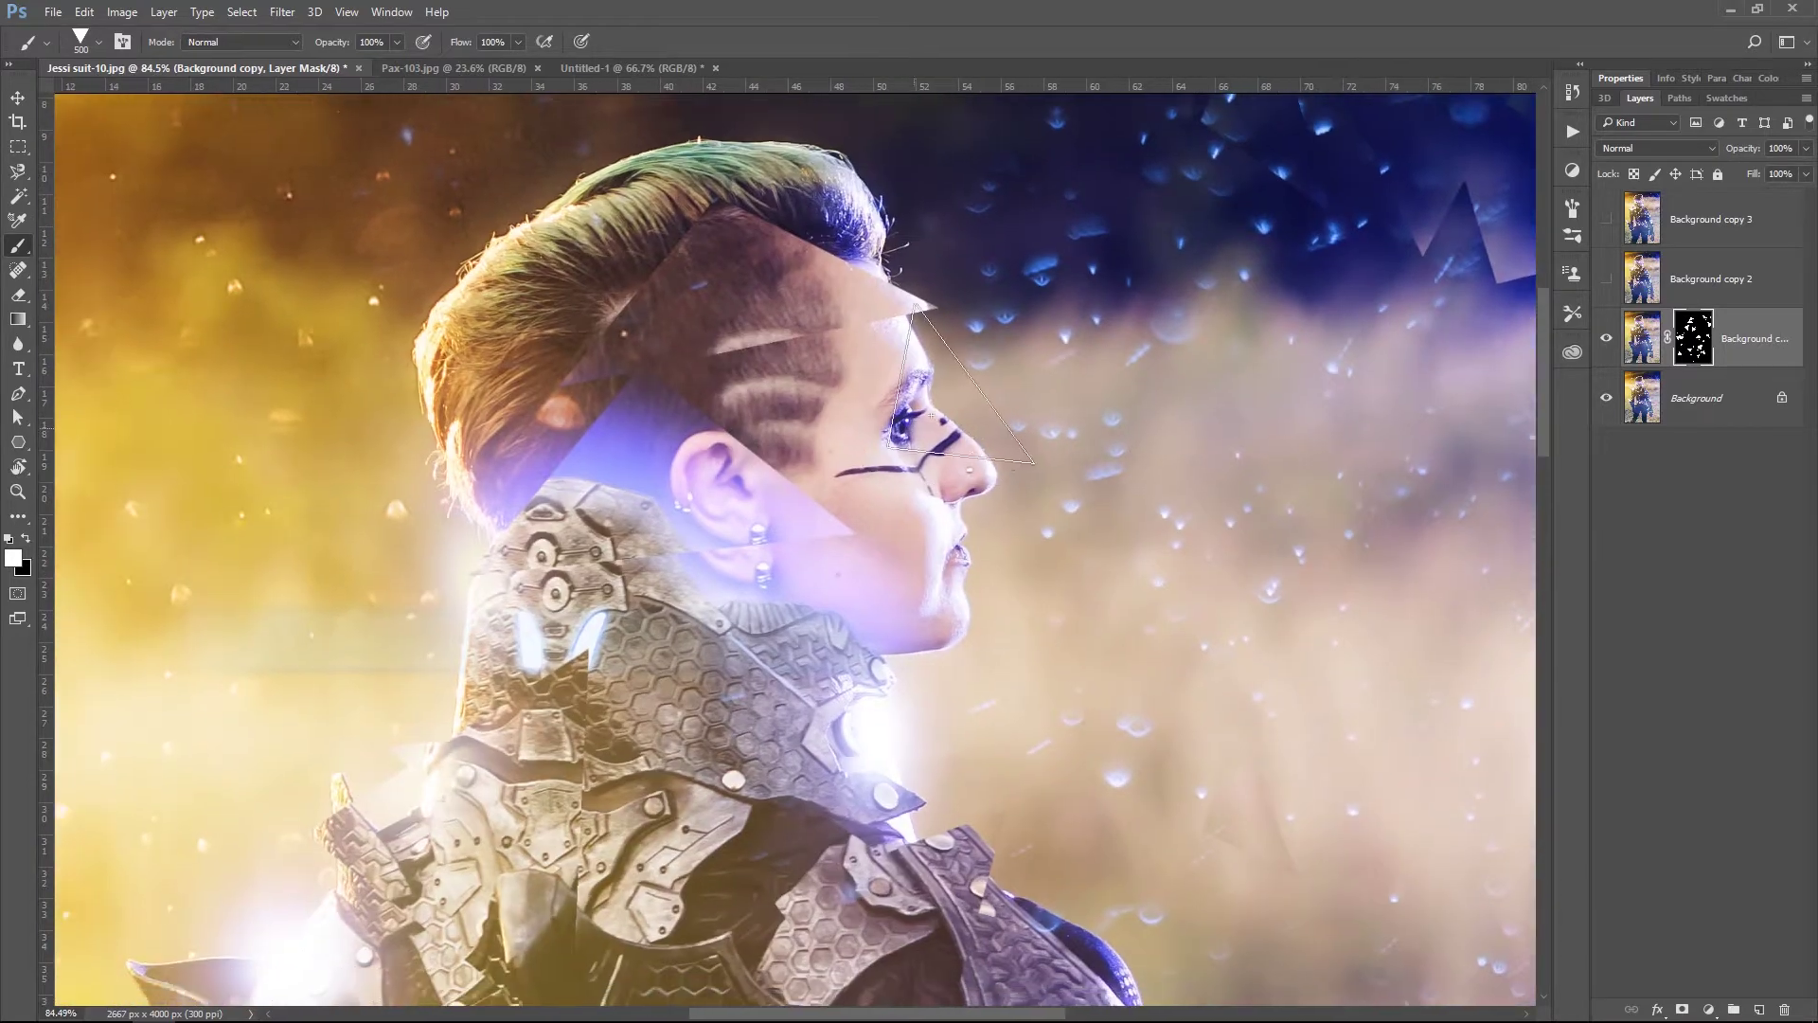
click(931, 415)
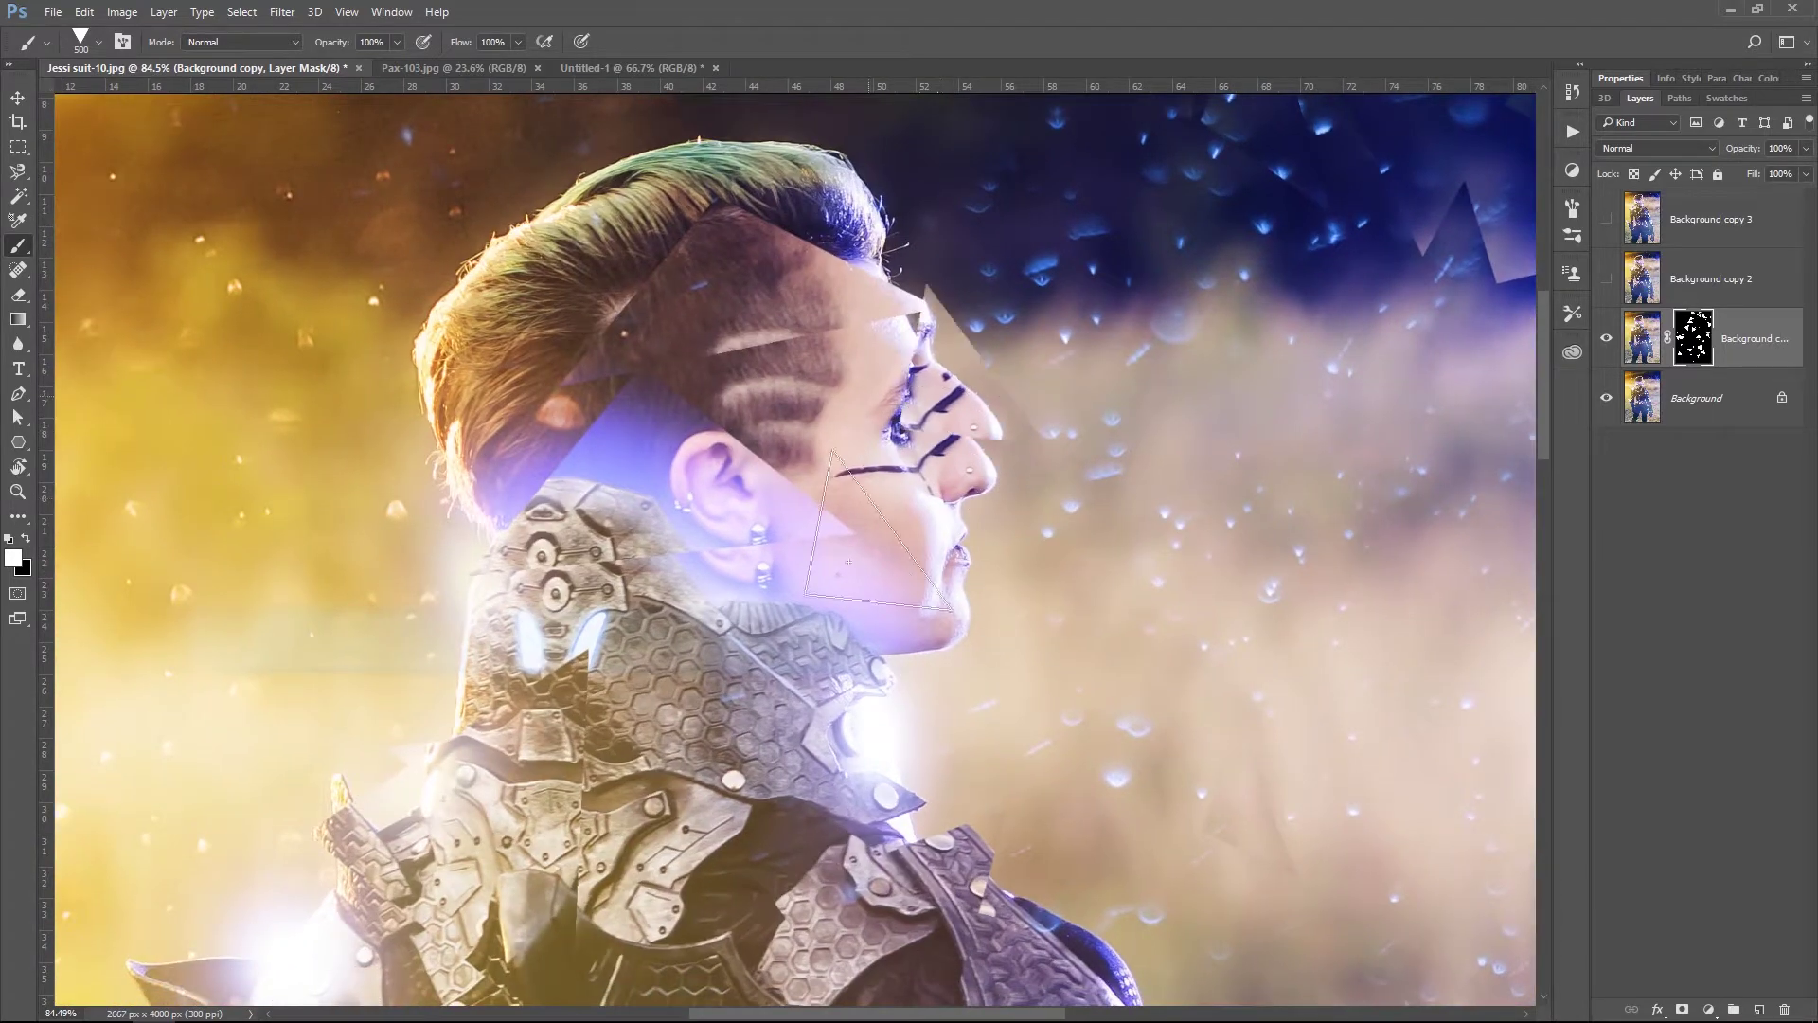
click(957, 284)
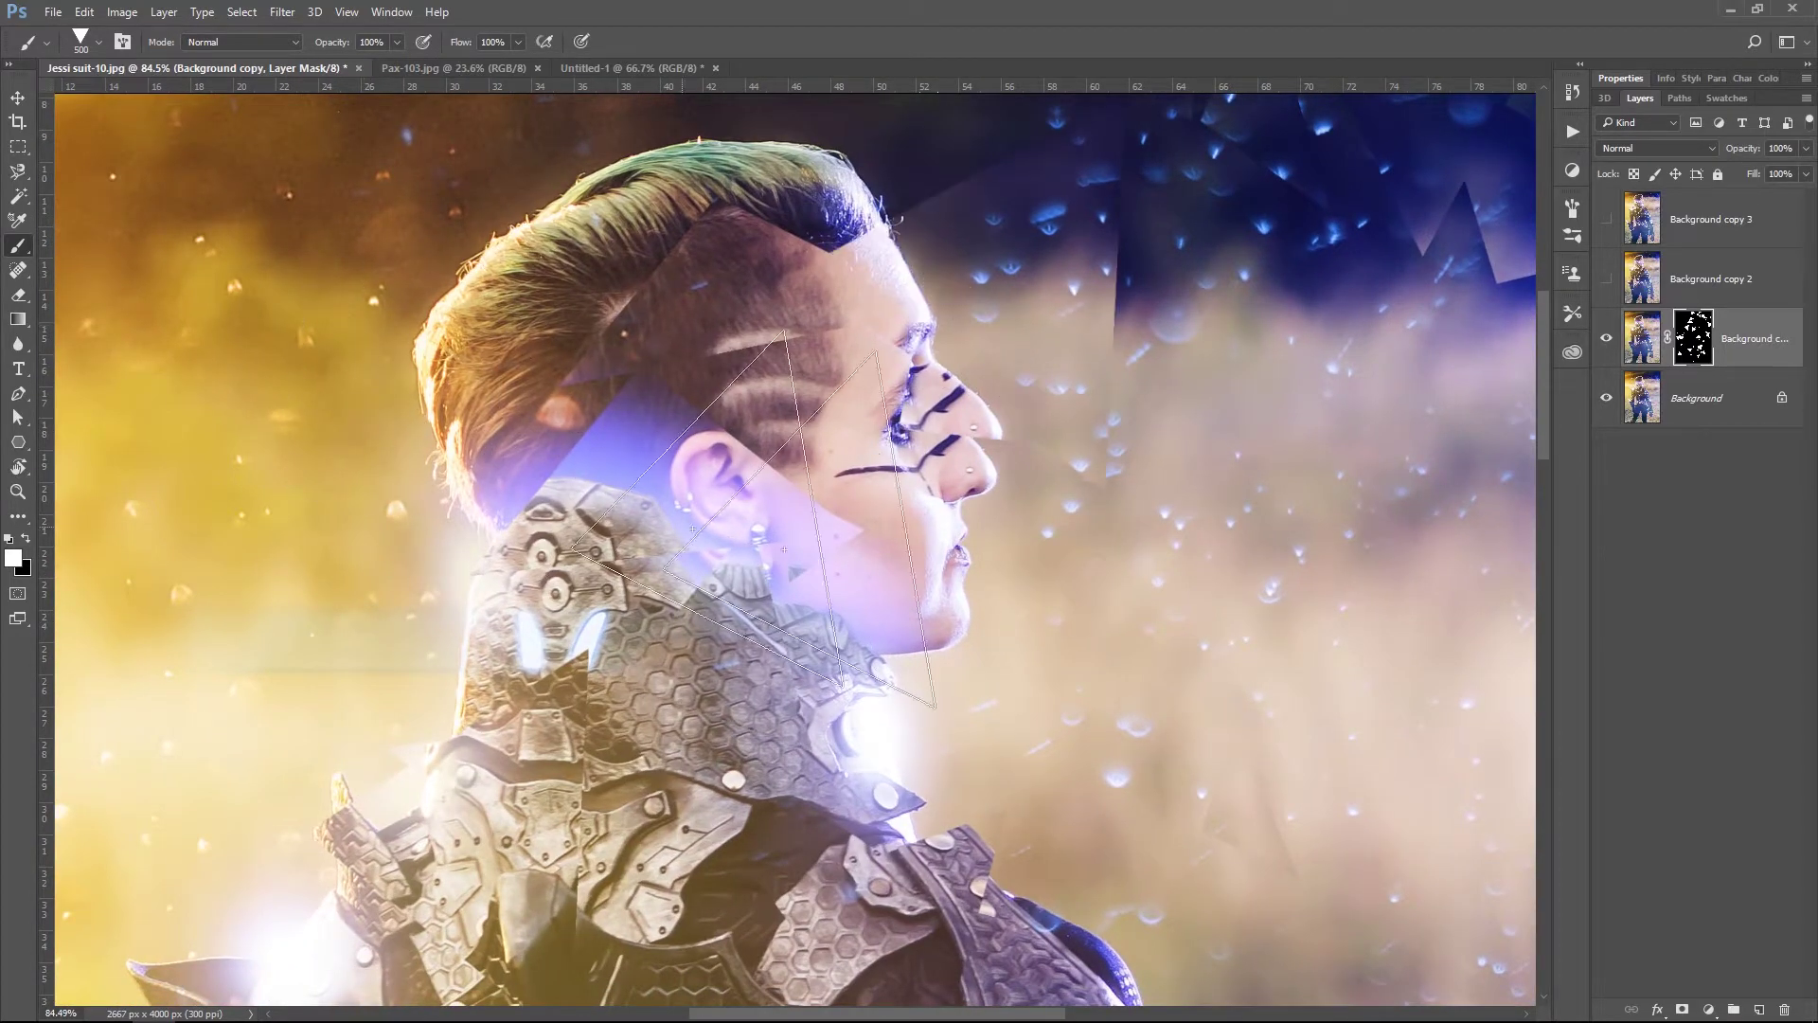
key(z)
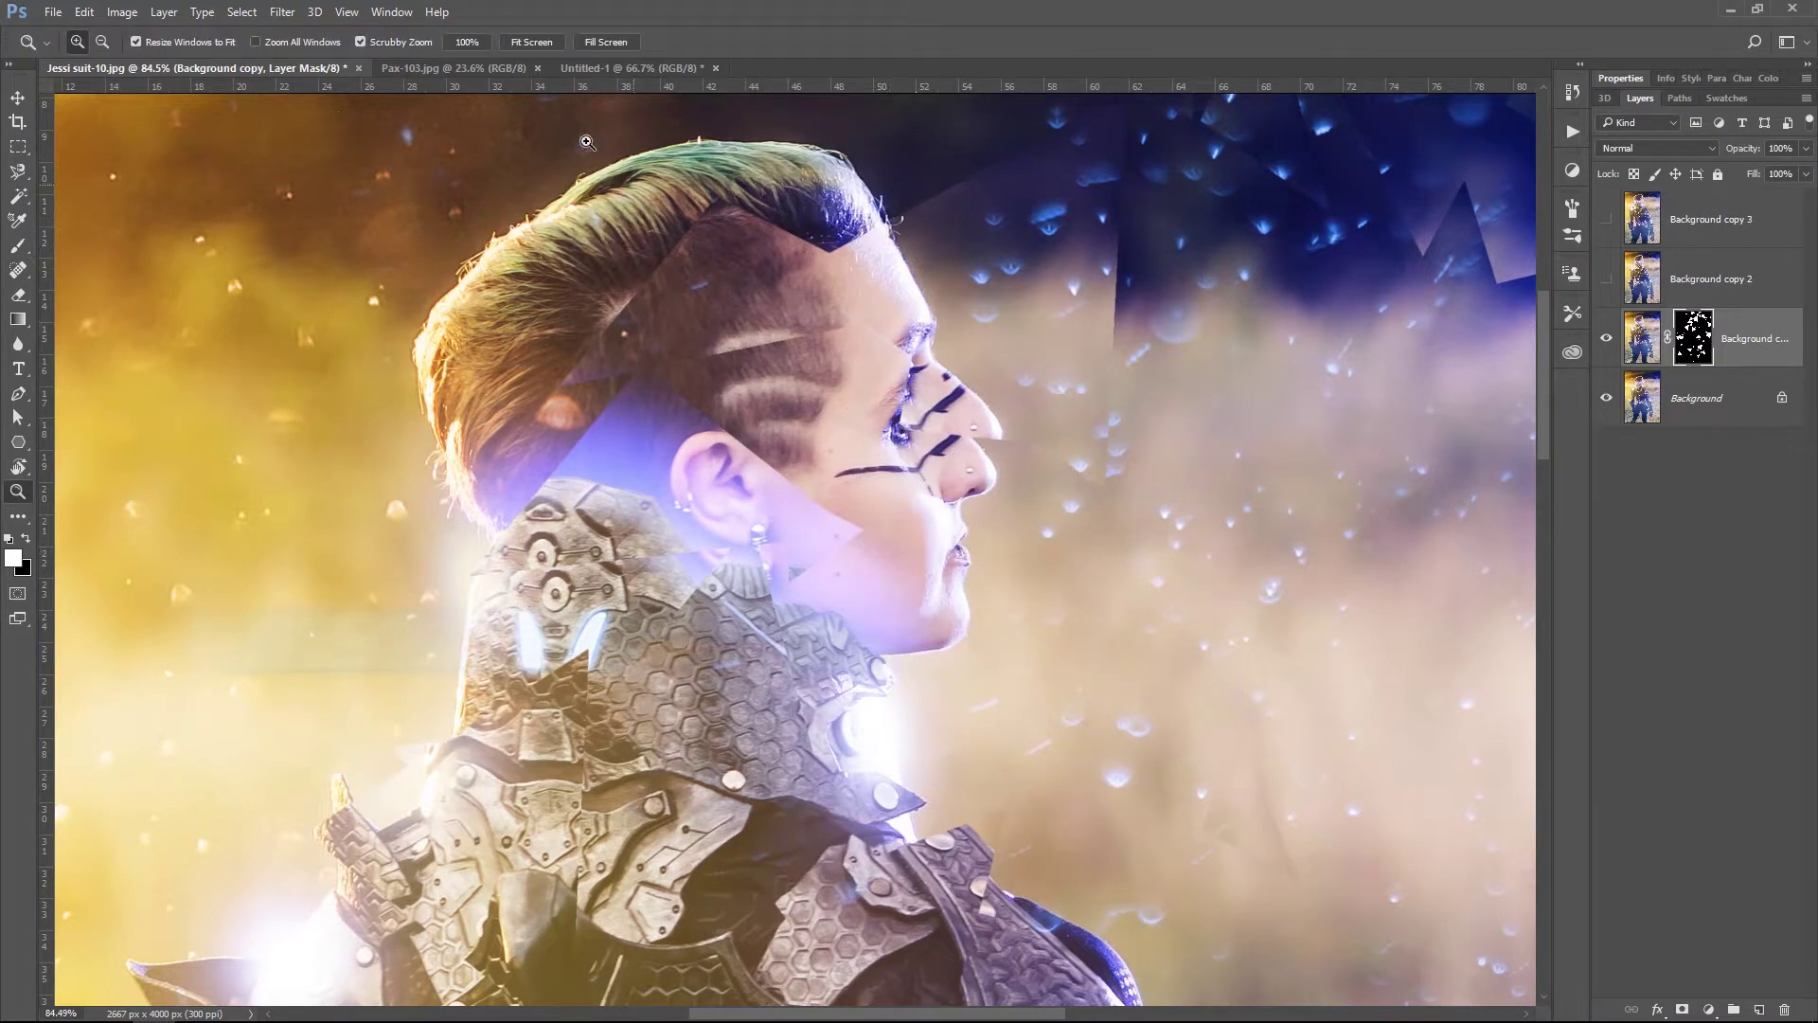
click(533, 41)
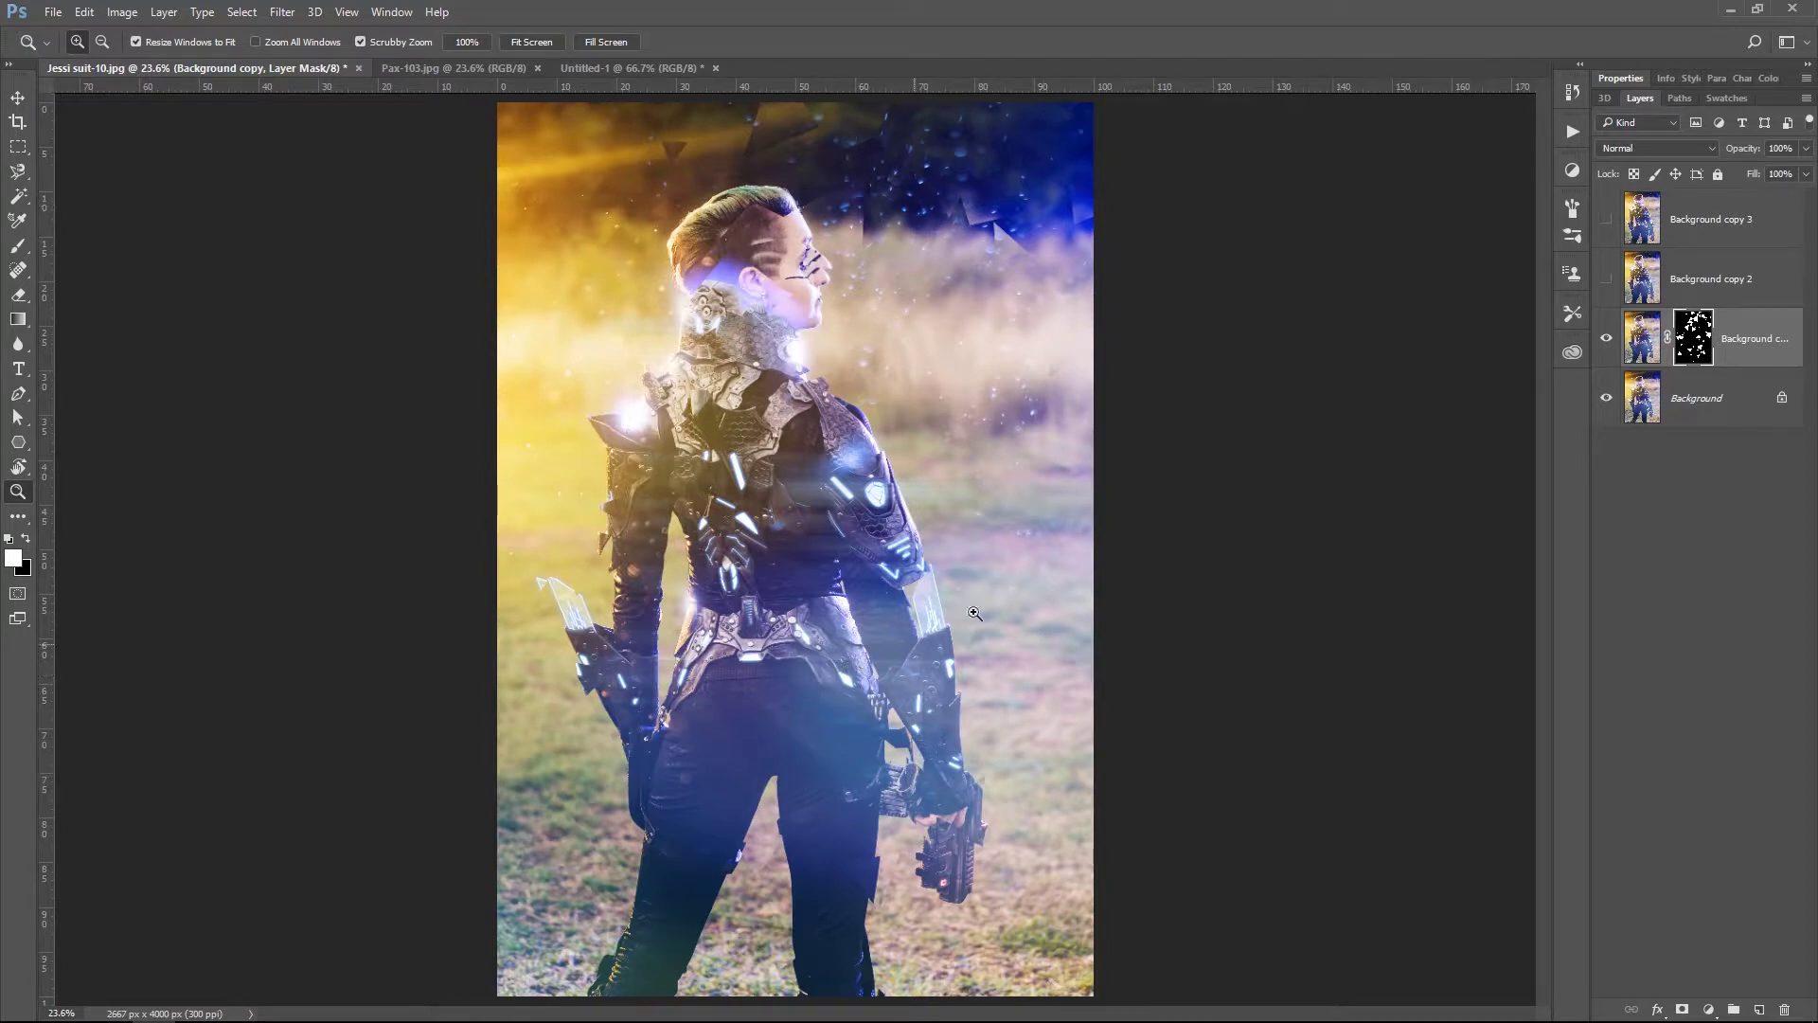
Inspect the Background copy mask on its own and compare the photo with that layer hidden and shown.
alt+click(1694, 343)
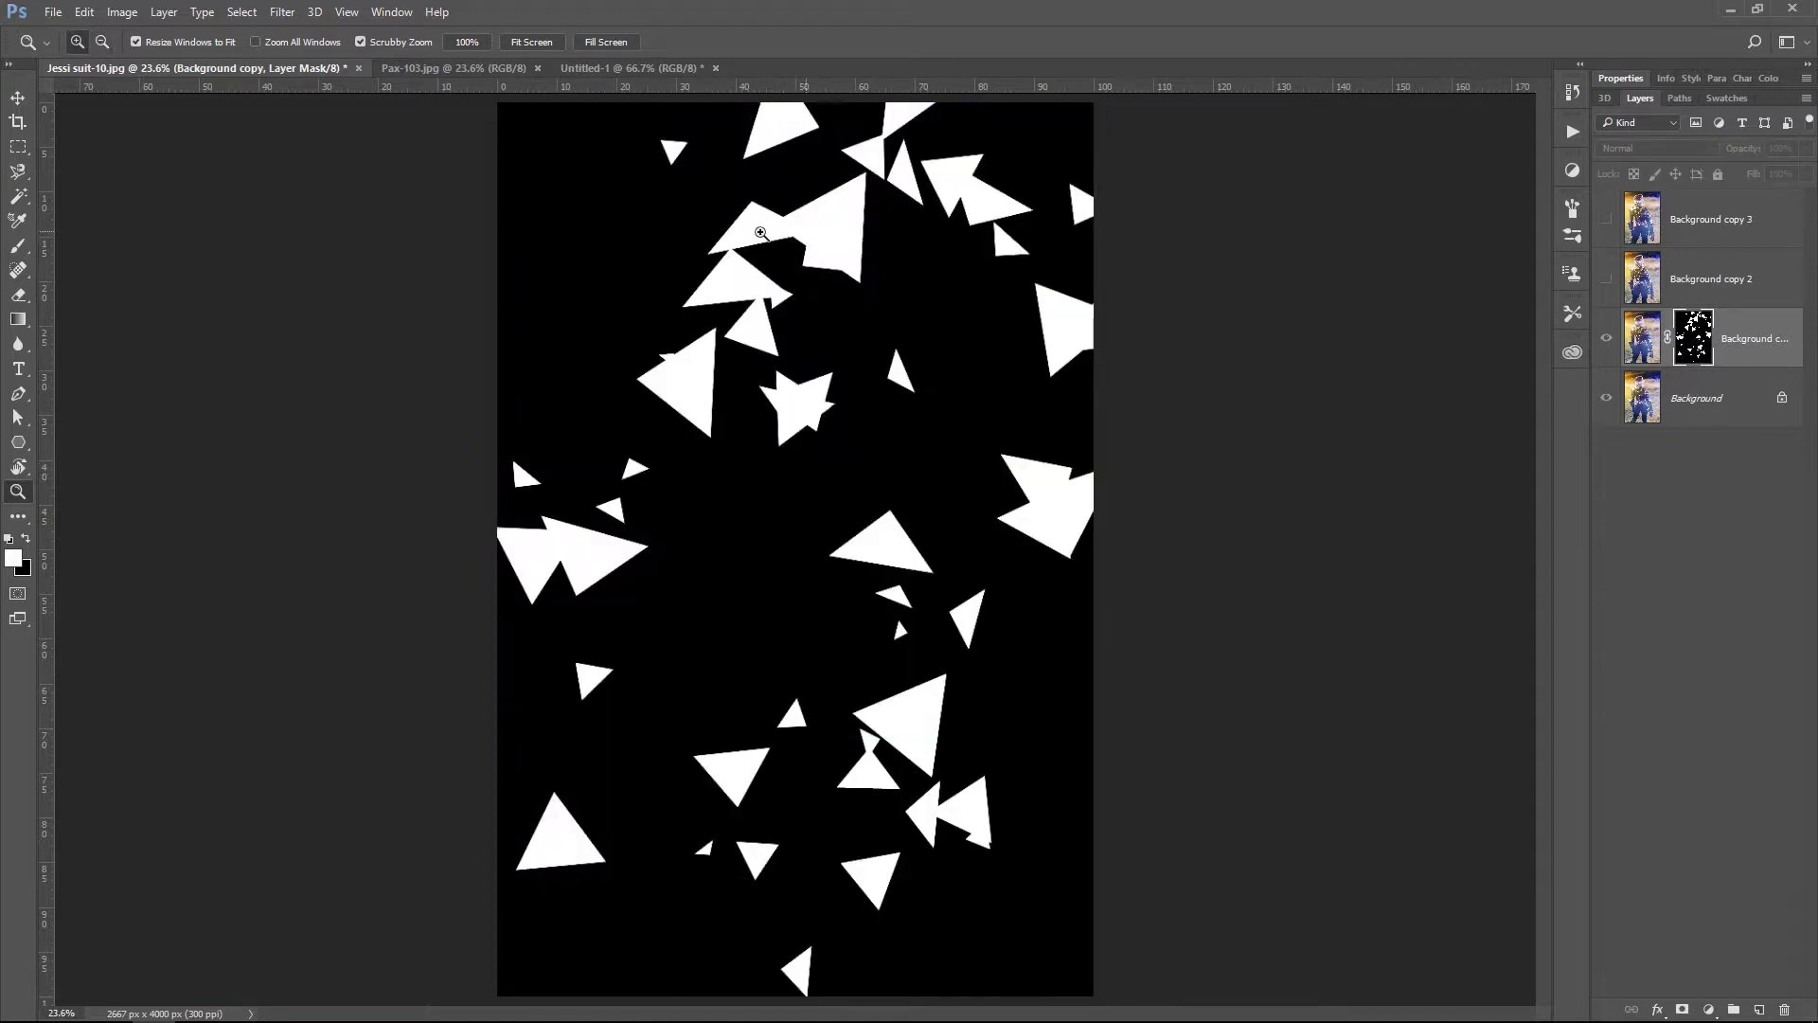
click(1646, 353)
click(1608, 347)
click(1610, 343)
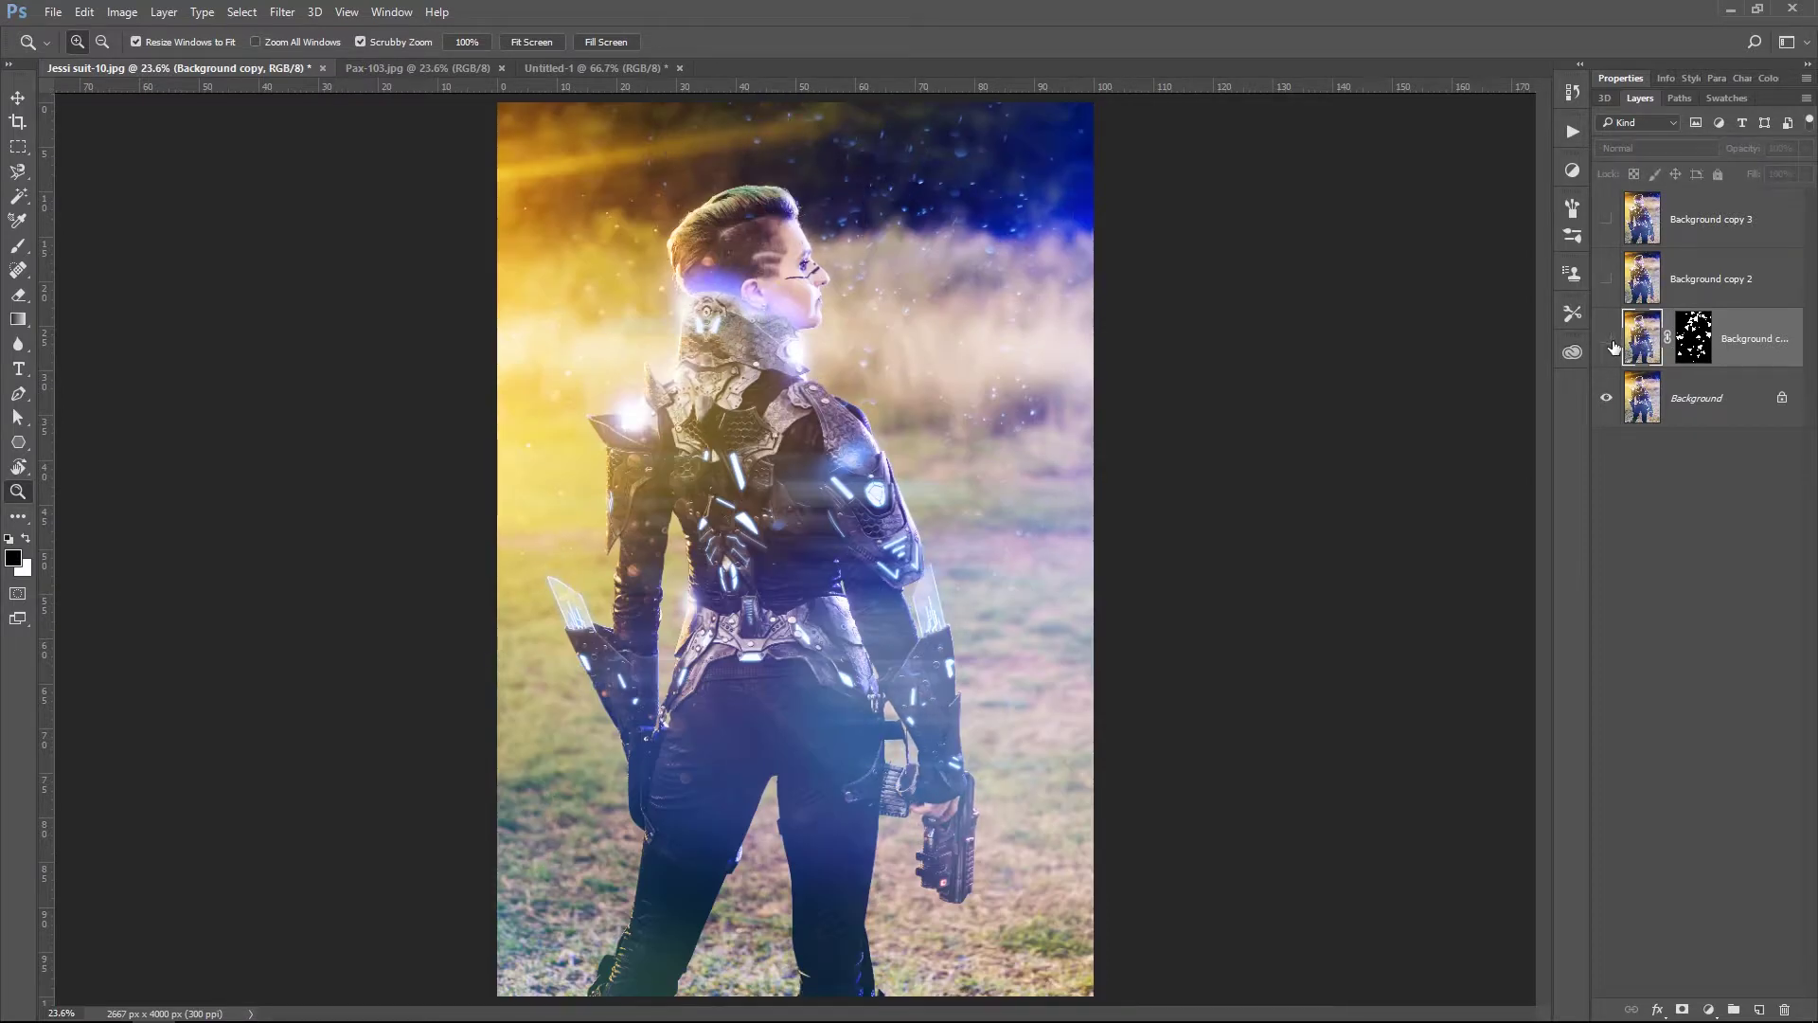
click(1607, 347)
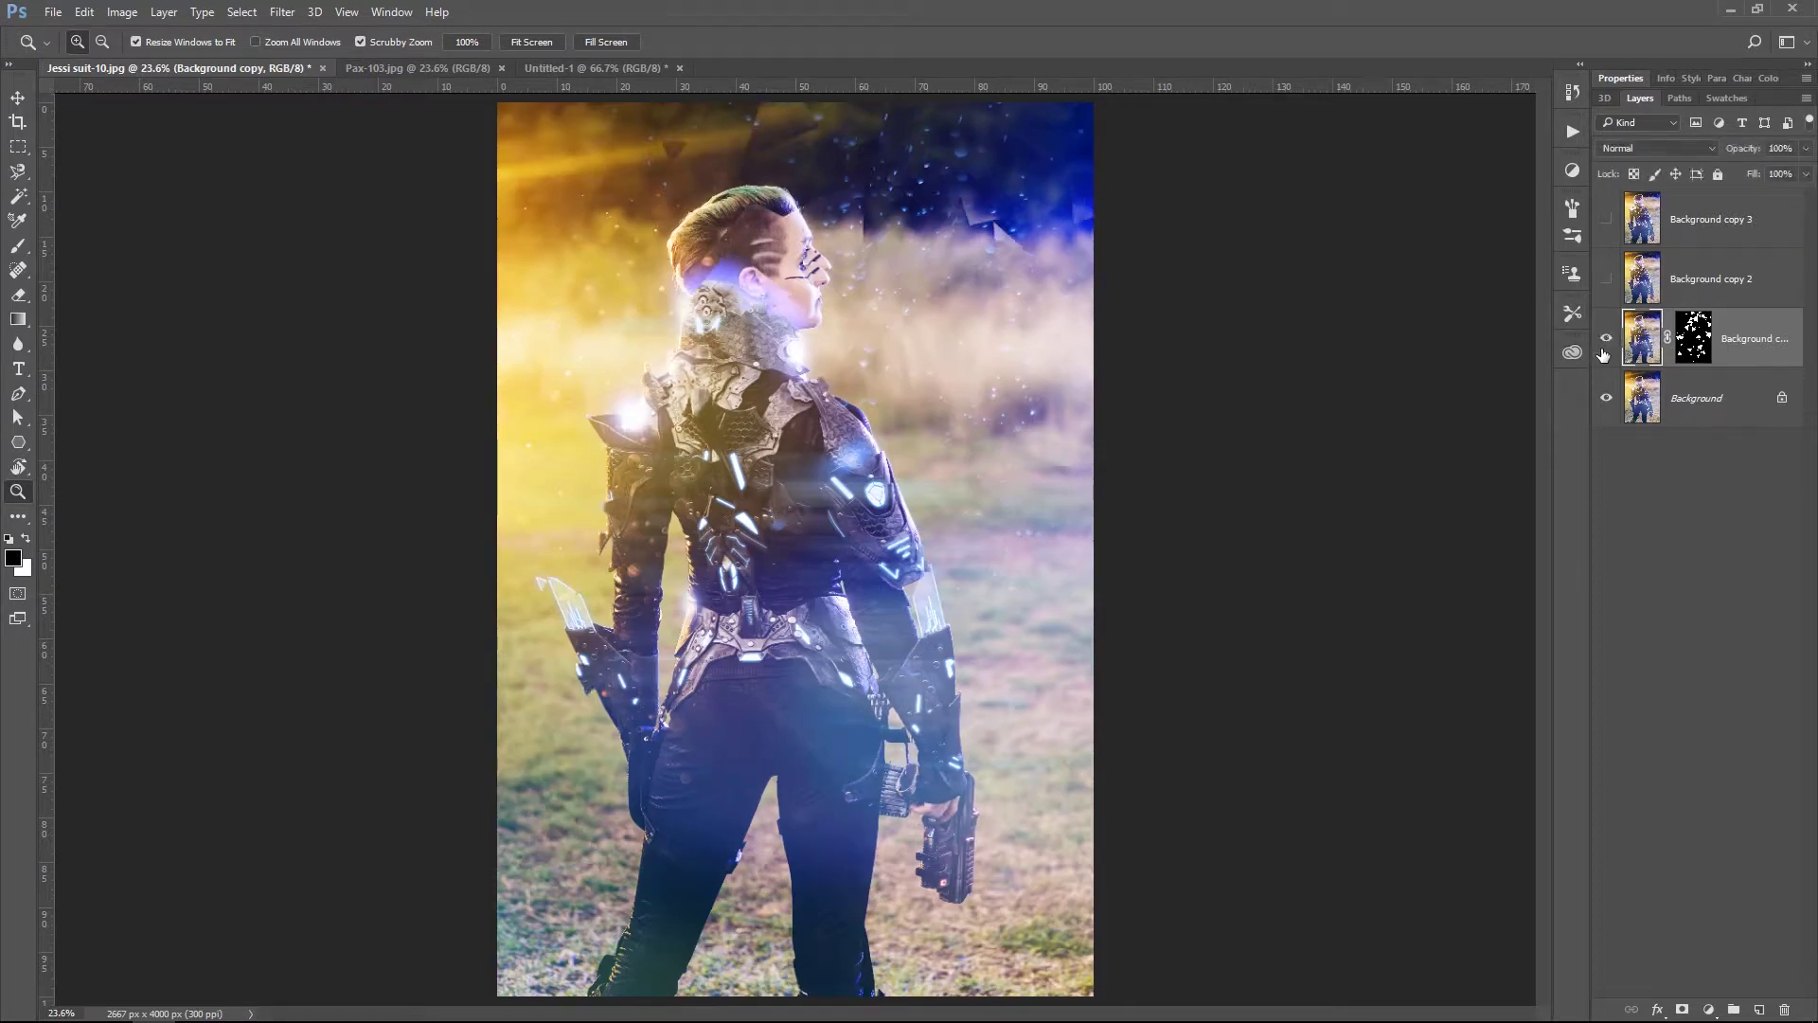
click(1694, 343)
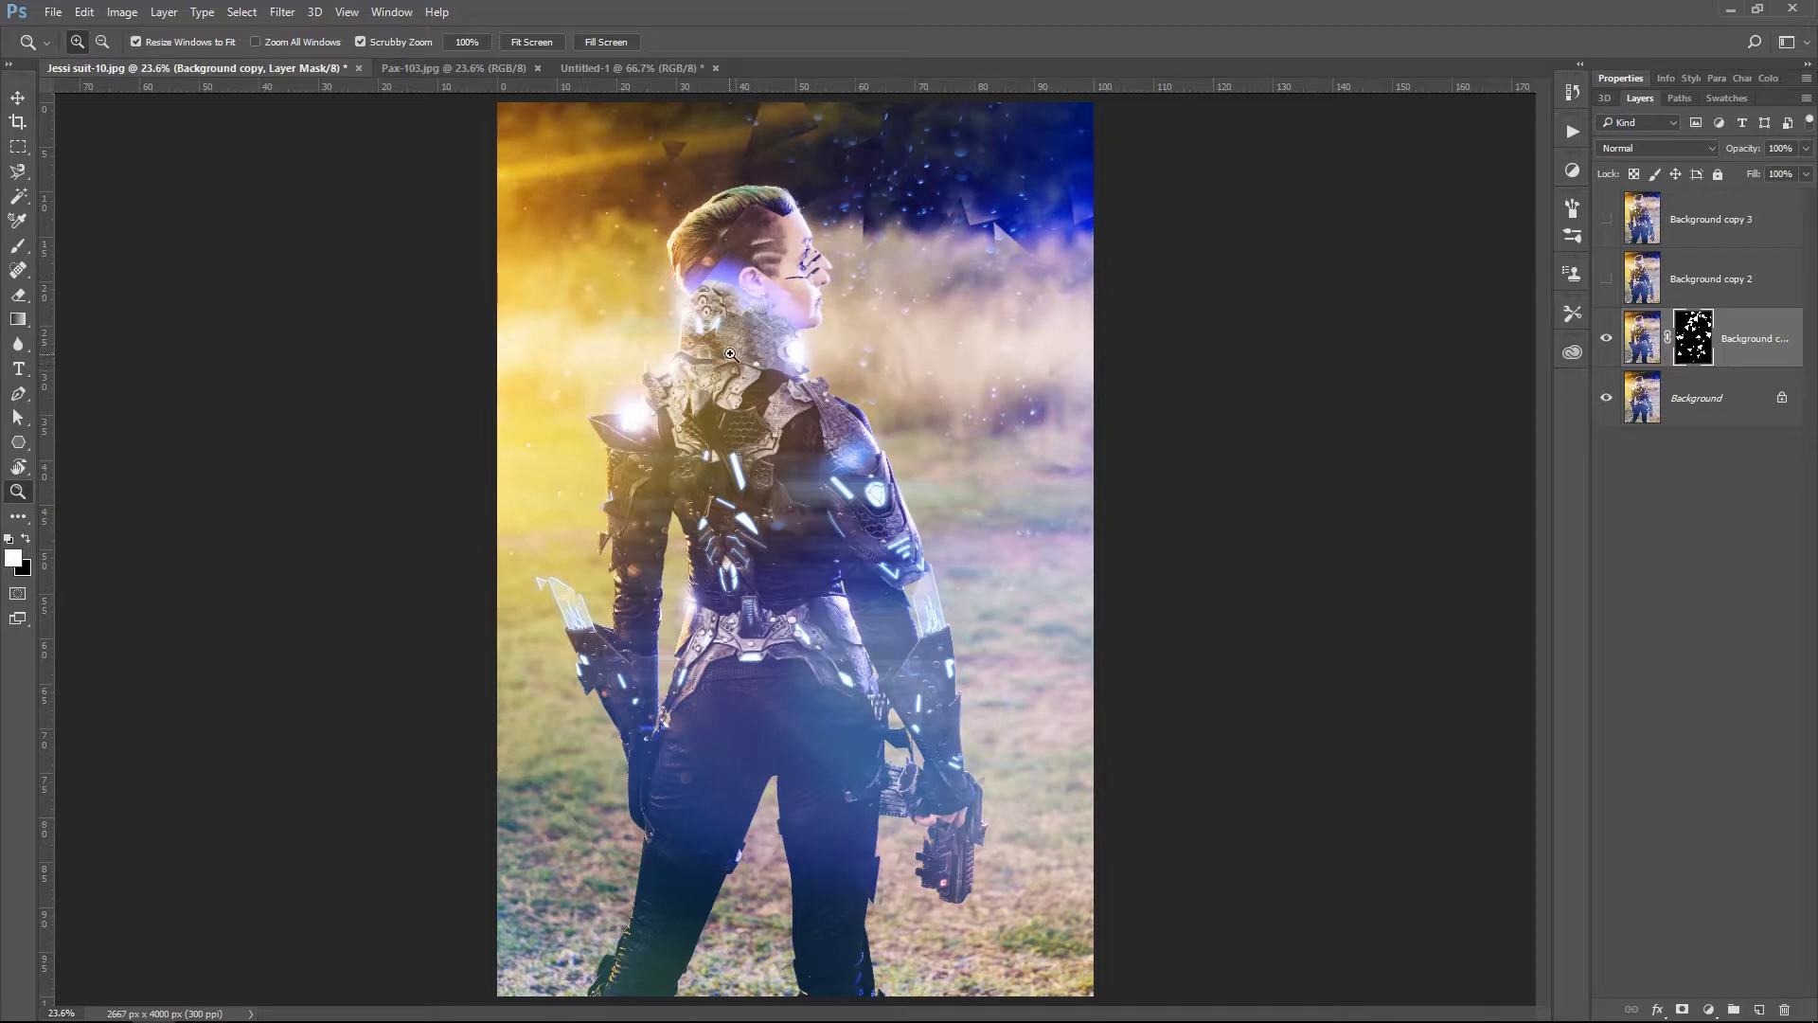
Try black triangle dabs over the white shapes around the head in the Background copy mask, and undo all of them.
key(b)
key(x)
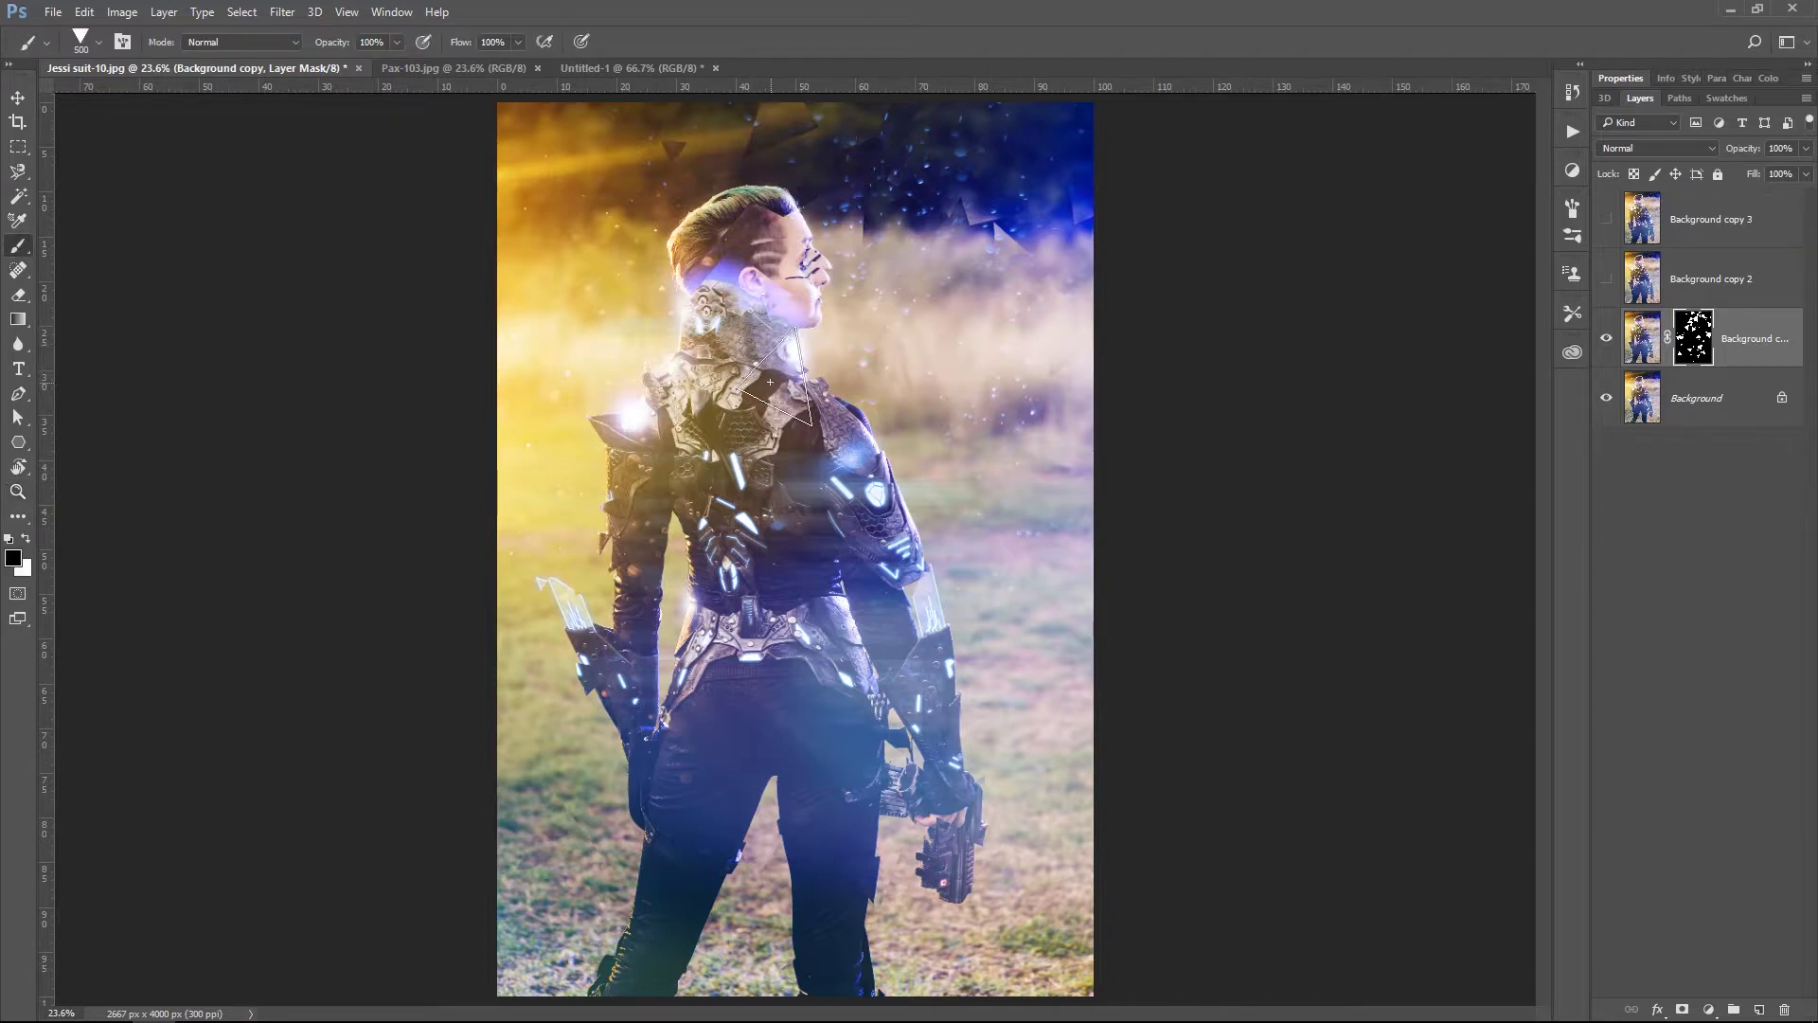
alt+click(1691, 341)
click(800, 240)
click(720, 378)
click(733, 251)
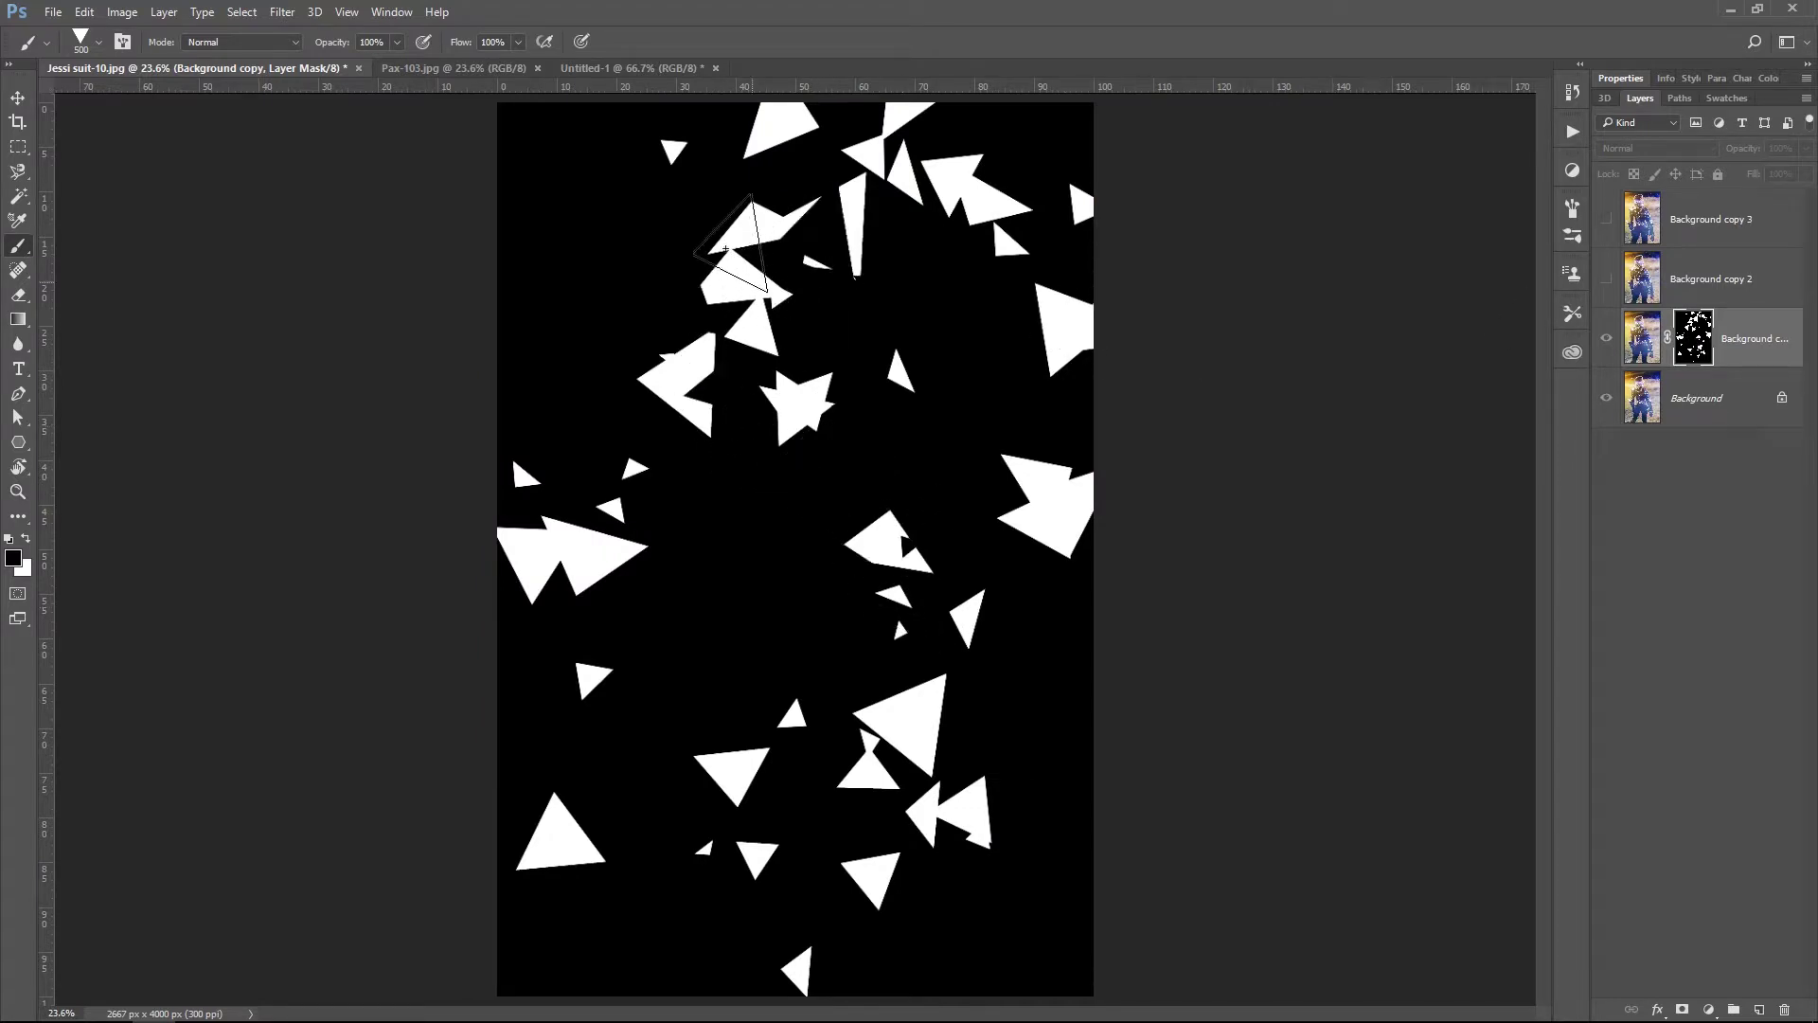
click(748, 388)
click(790, 270)
click(866, 176)
click(705, 345)
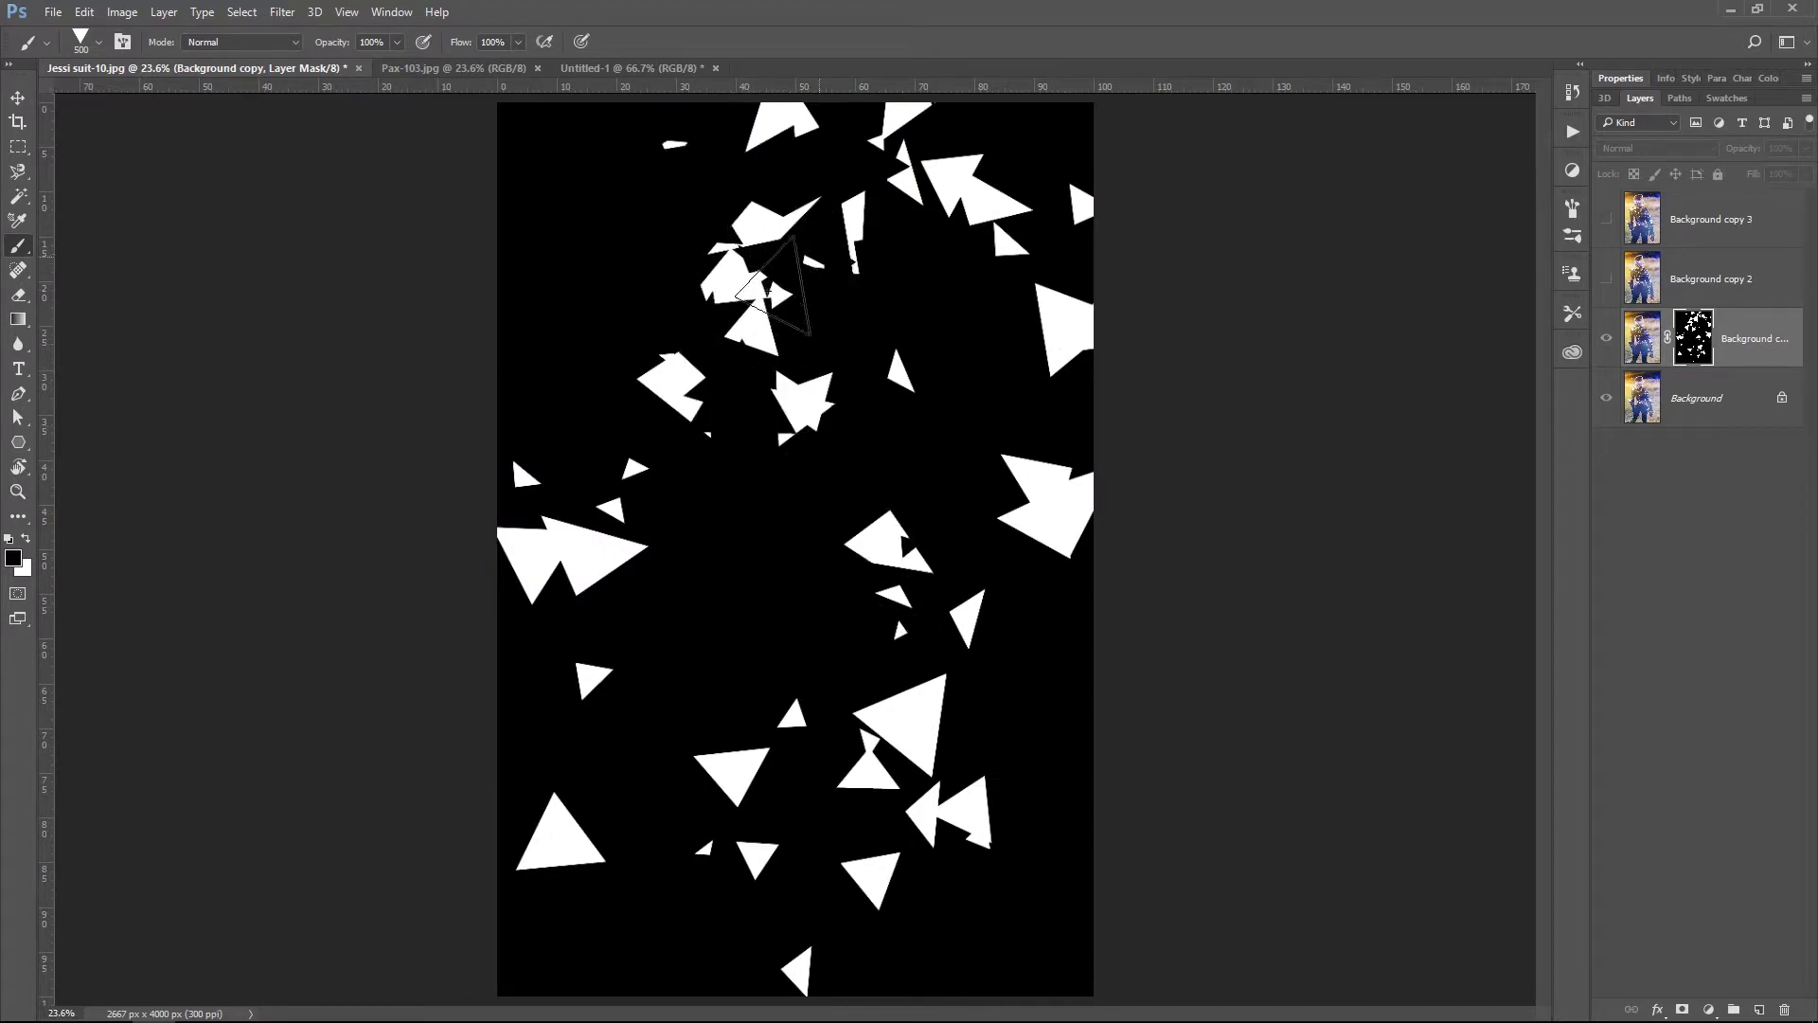
key(ctrl+alt+z)
key(ctrl+alt+z)
key(ctrl+alt+z)
key(ctrl+alt+z)
key(ctrl+alt+z)
key(ctrl+alt+z)
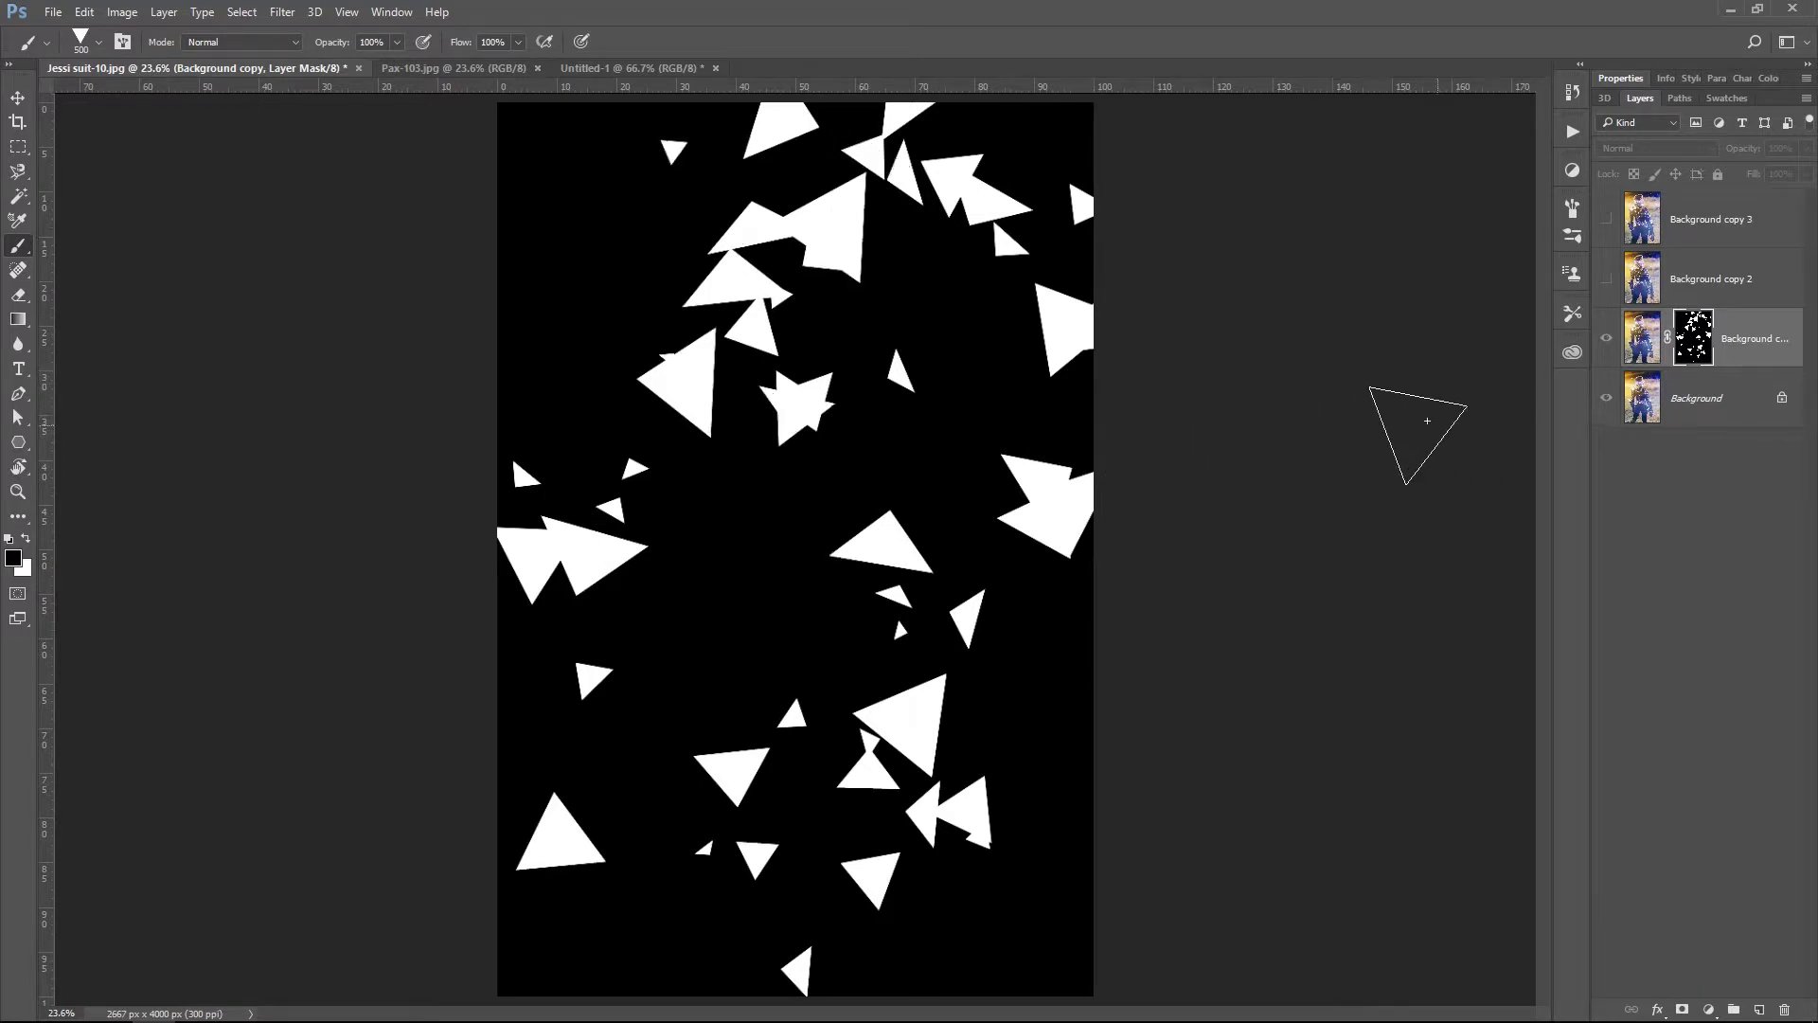
Paint out the triangles over the face and neck in the Background copy mask with a 700 px black brush and compare before and after.
alt+click(1694, 344)
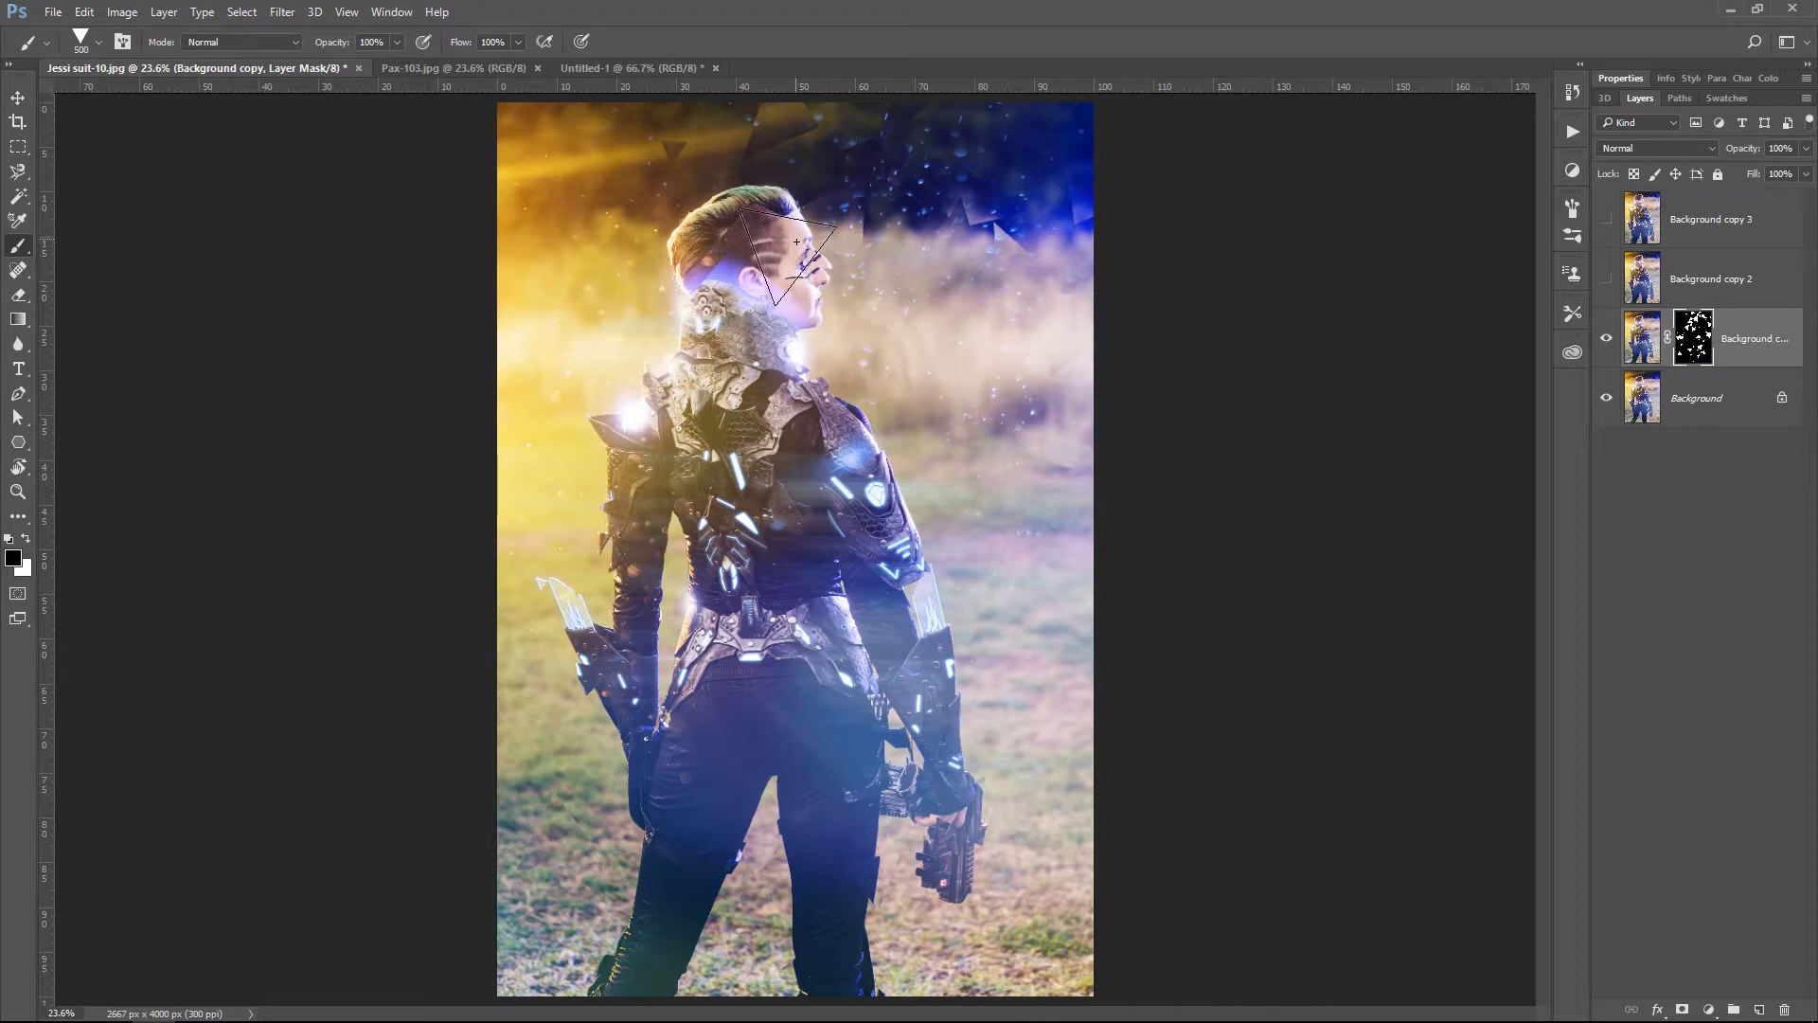
key(bracketright)
key(bracketright)
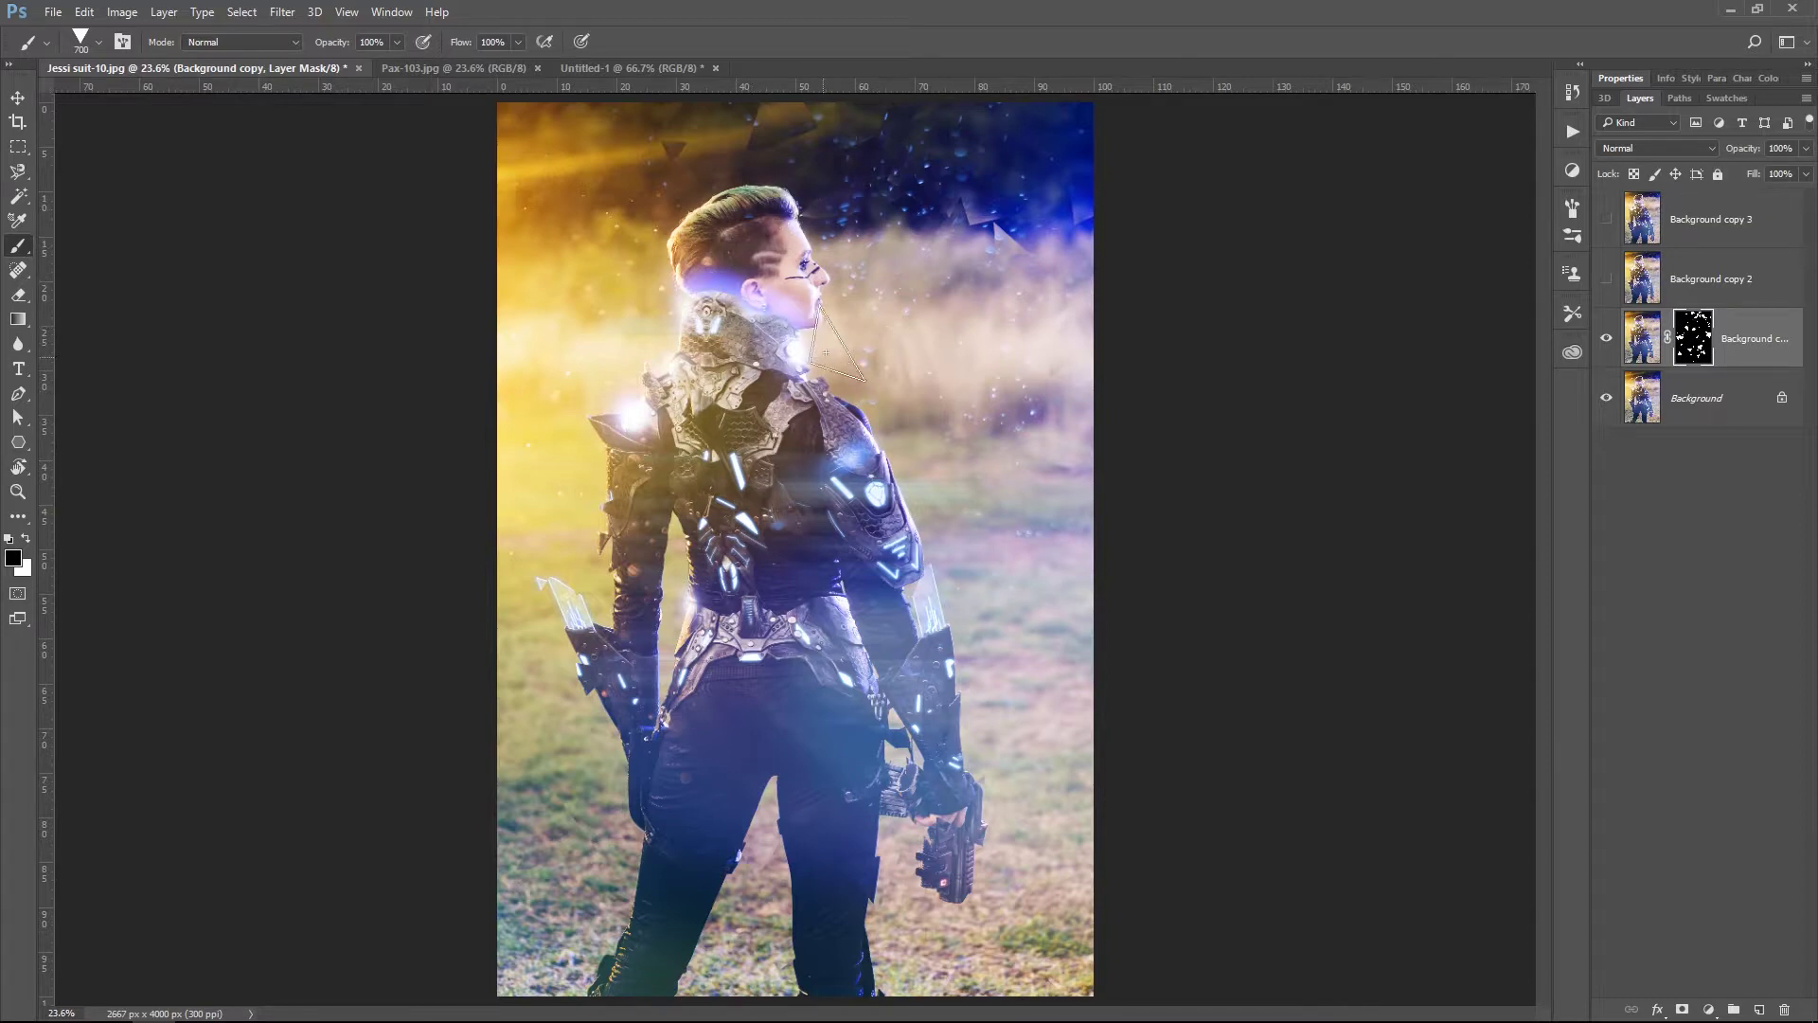
click(1609, 344)
click(1608, 345)
click(1608, 345)
click(1609, 346)
Show the Background copy 2 layer and hide its content behind a black layer mask.
click(1607, 281)
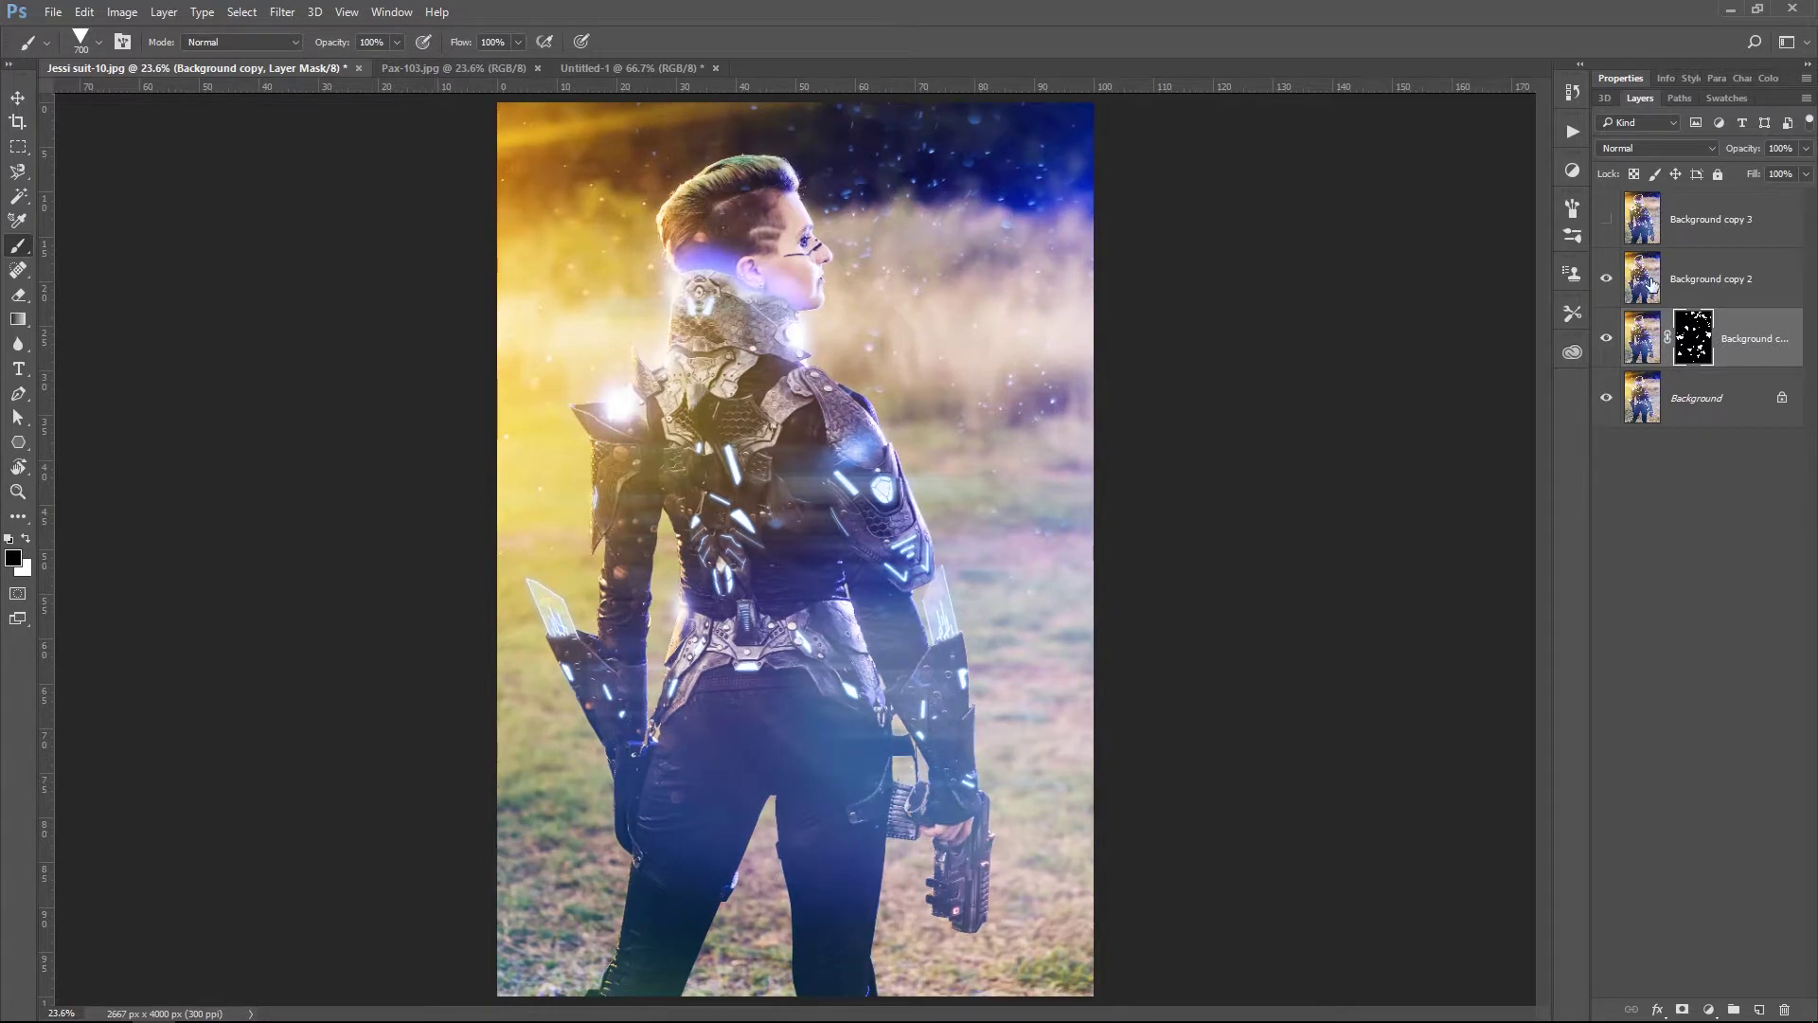
click(1653, 283)
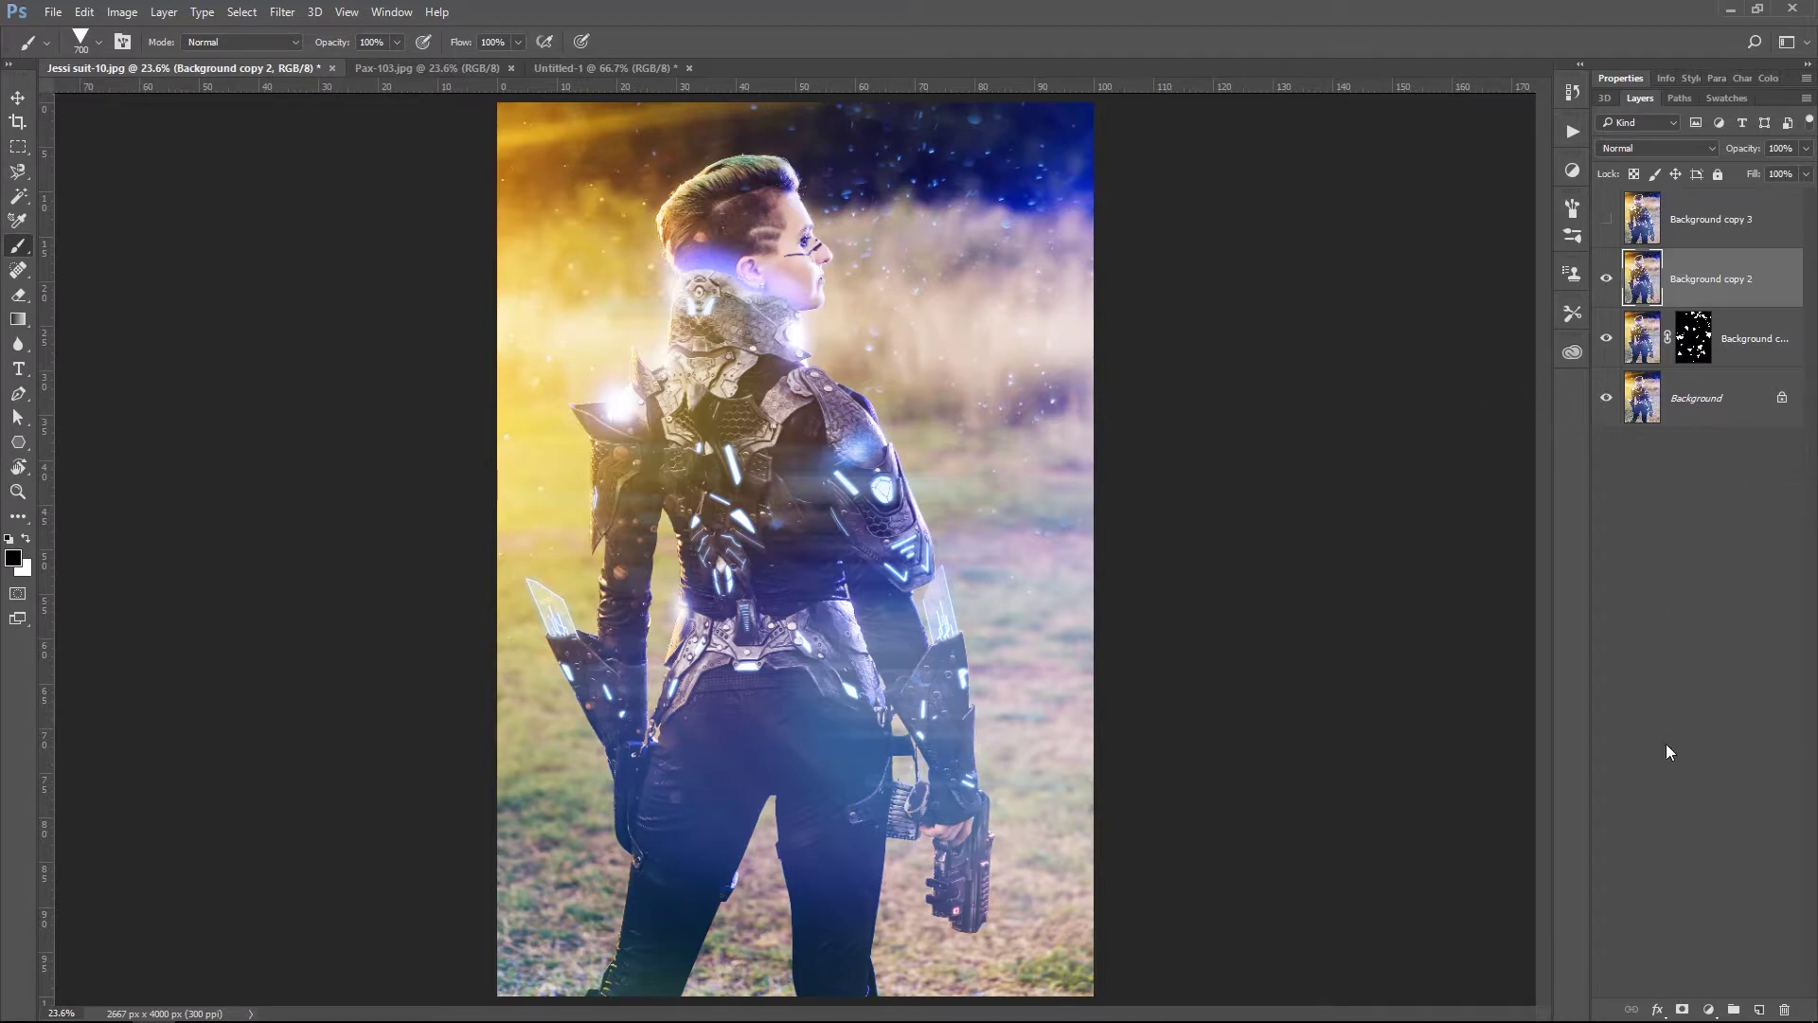
click(1682, 1009)
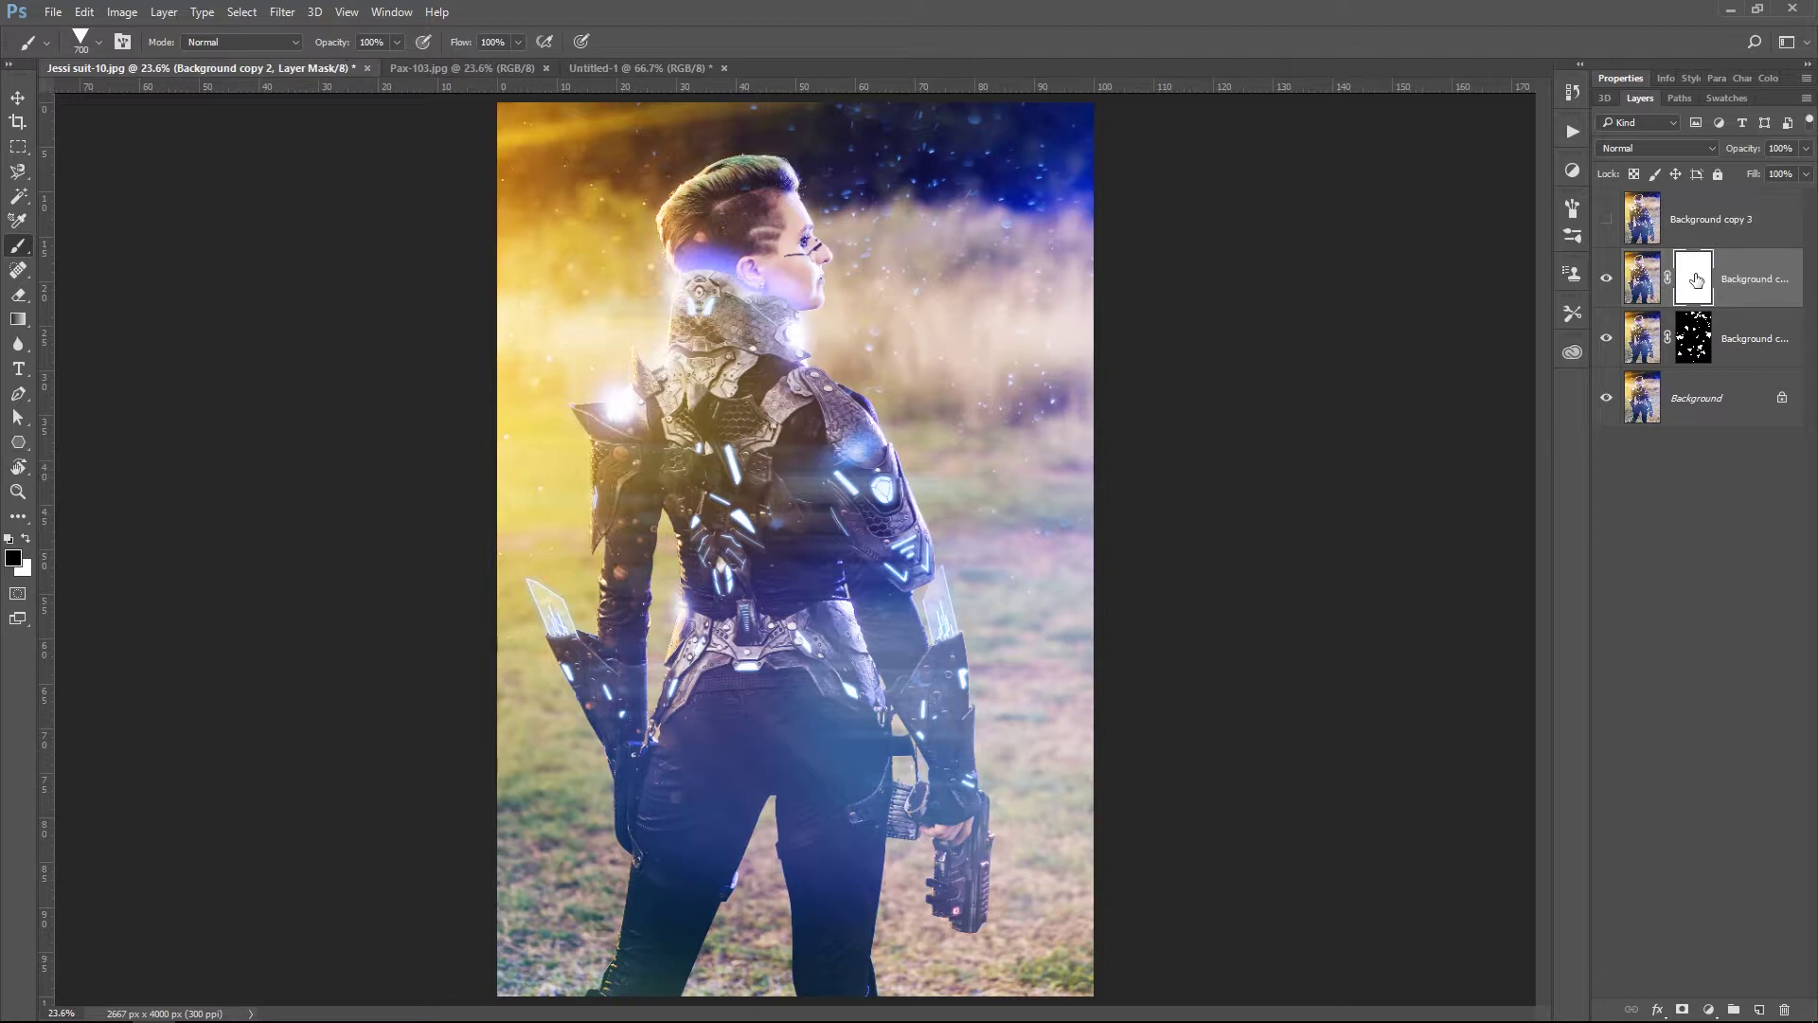
key(ctrl+i)
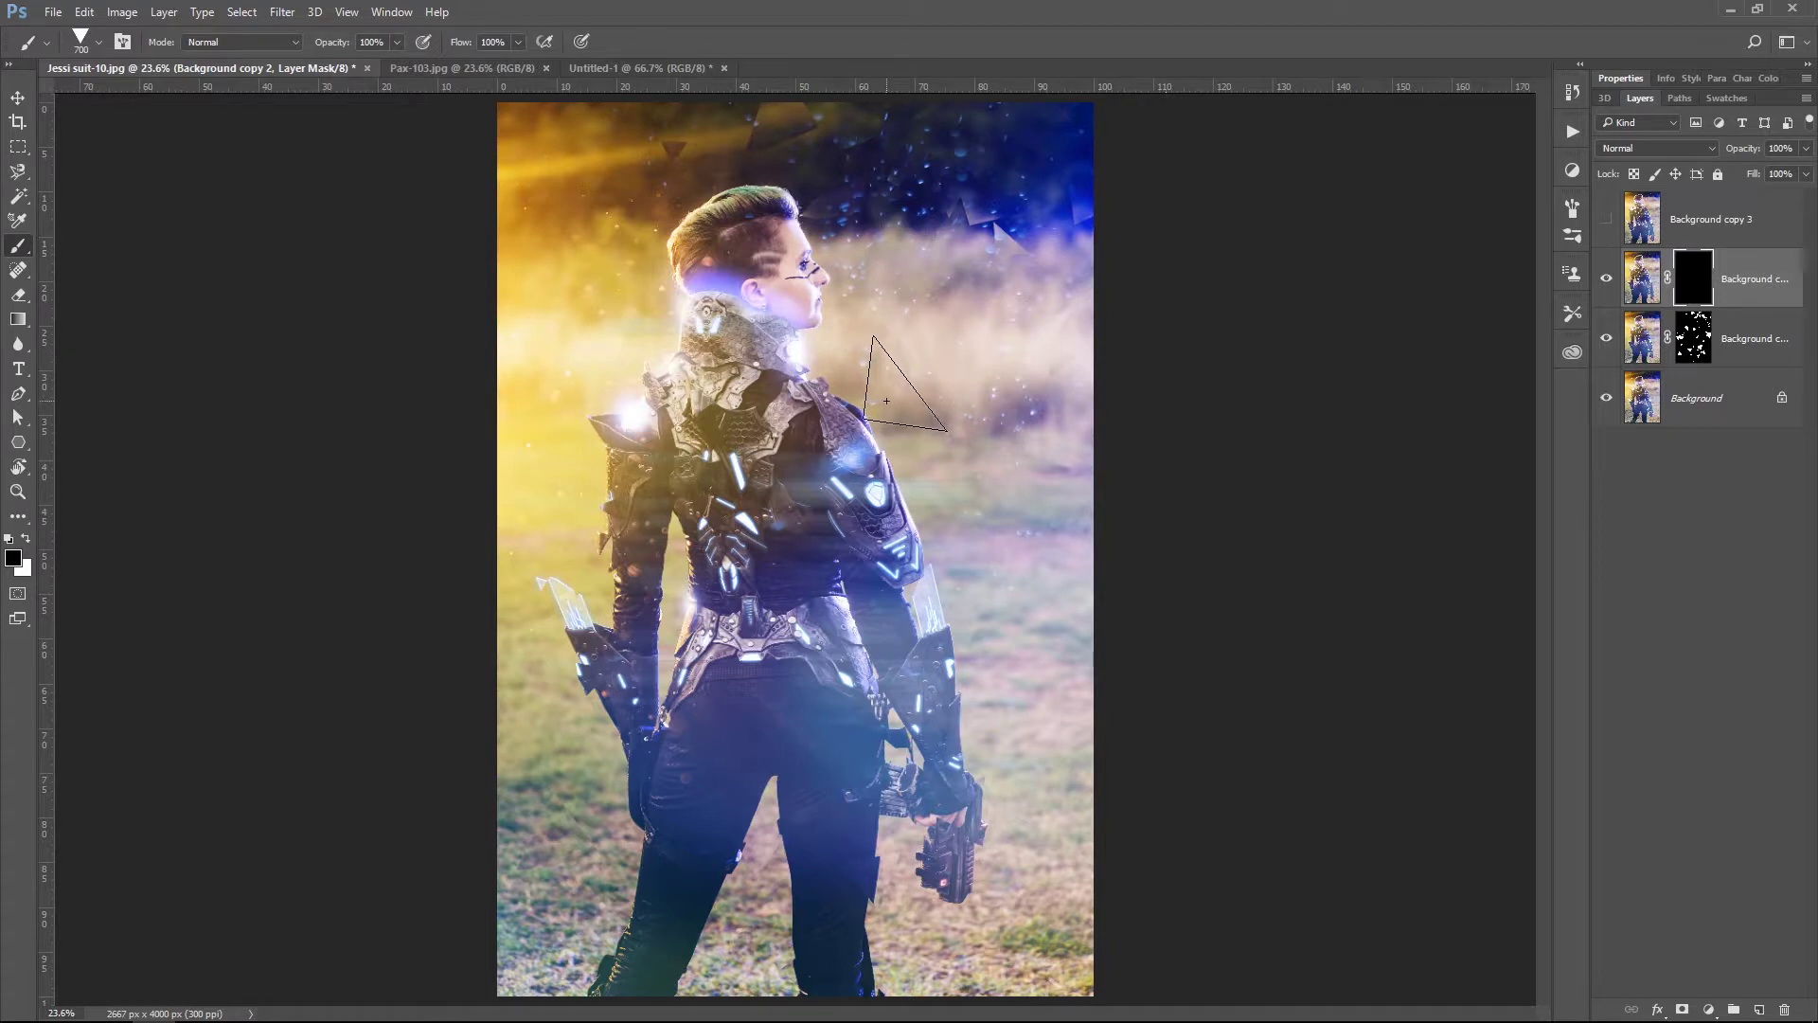
Set white as the foreground colour, hide the Background copy layer and make the Background copy 2 mask active.
key(x)
key(x)
key(x)
key(x)
key(x)
key(x)
key(x)
key(x)
key(x)
key(x)
key(x)
click(1609, 340)
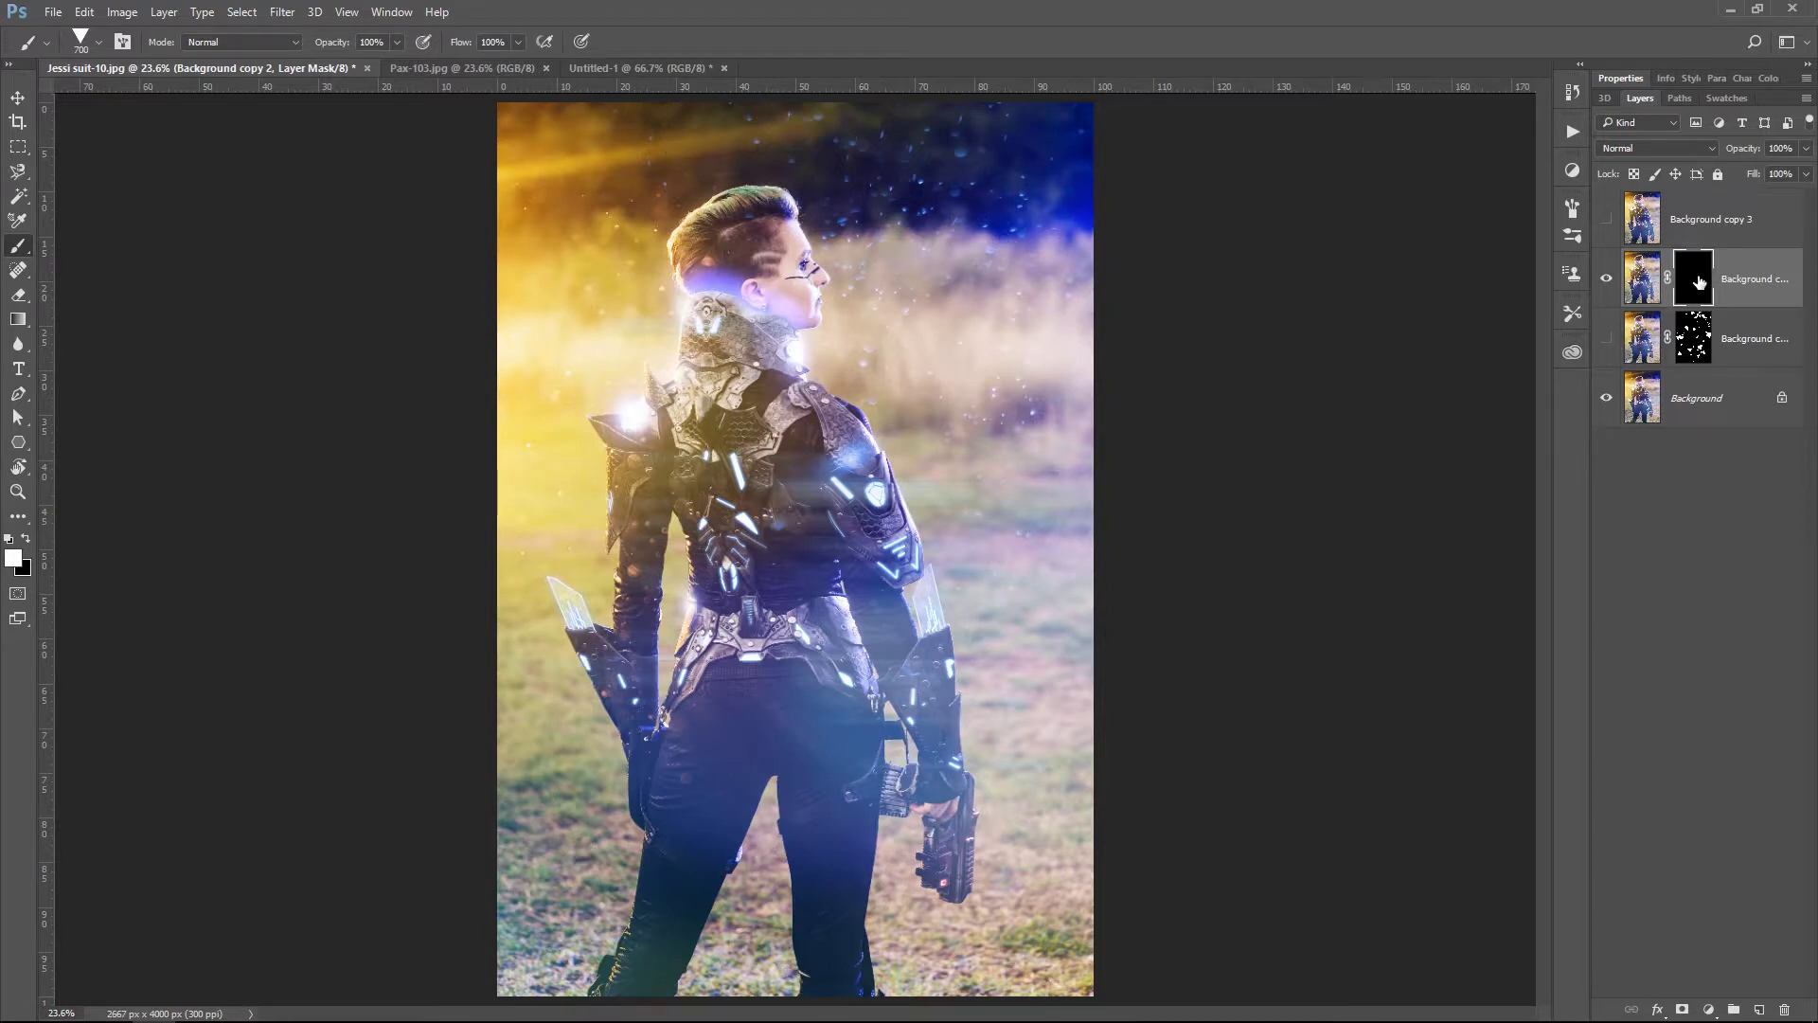
click(1641, 283)
click(1692, 281)
Undo a test stroke over the face and paint large white triangles across the Background copy 2 mask with a 900 px brush.
mouse_move(797, 258)
mouse_down()
mouse_move(771, 303)
mouse_move(786, 317)
mouse_up()
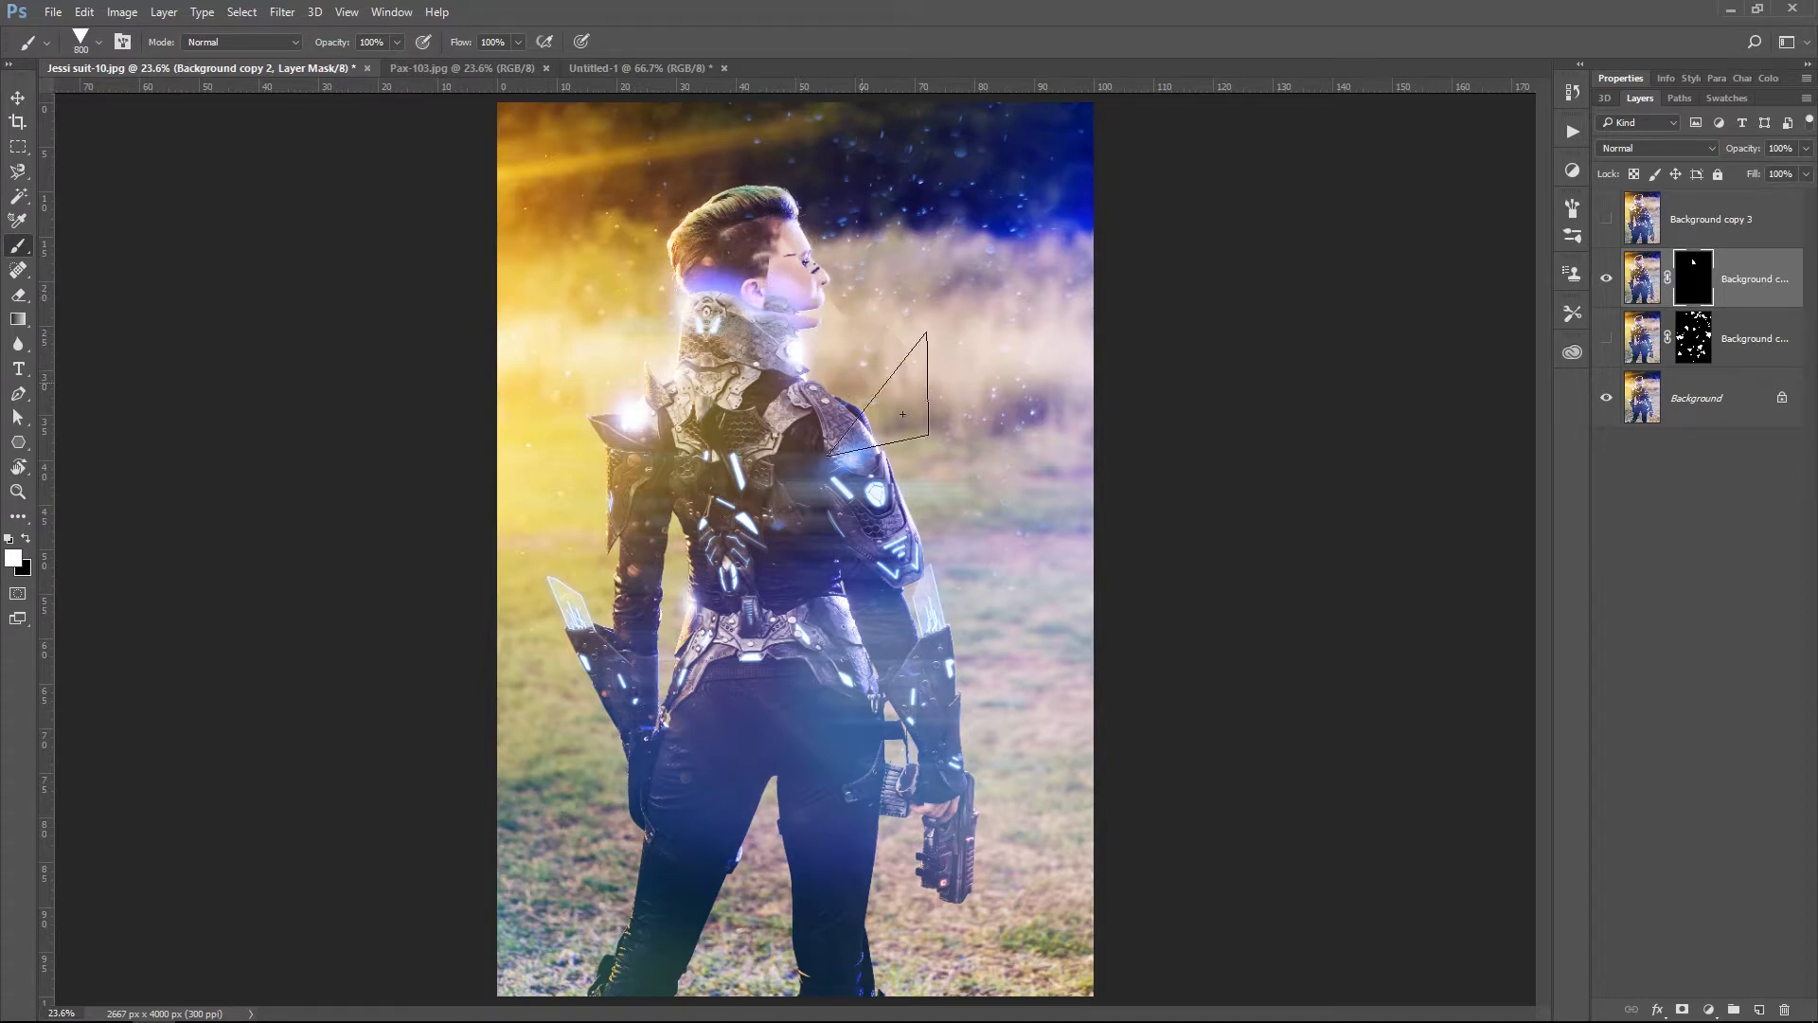
key(ctrl+z)
key(bracketright)
mouse_move(930, 510)
mouse_down()
mouse_move(895, 621)
mouse_move(922, 762)
mouse_move(877, 837)
mouse_move(668, 774)
mouse_move(516, 576)
mouse_move(491, 503)
mouse_move(517, 435)
mouse_move(535, 248)
mouse_move(620, 237)
mouse_up()
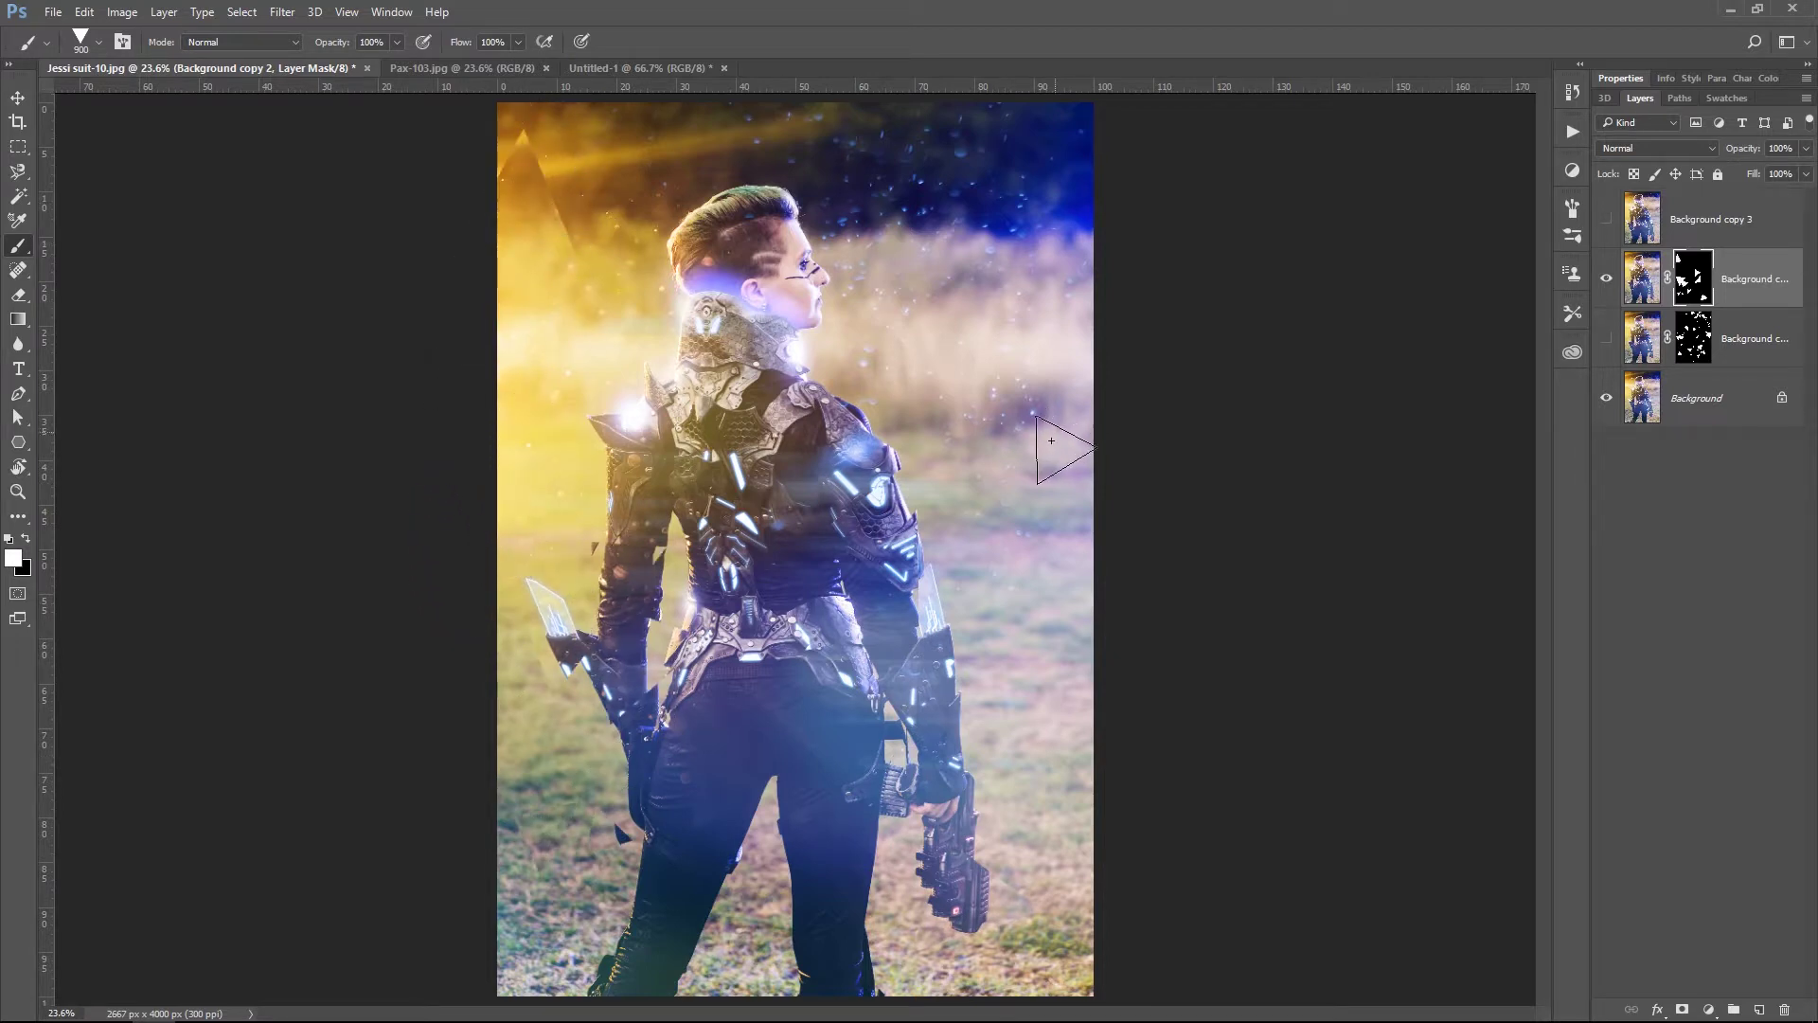
click(1018, 199)
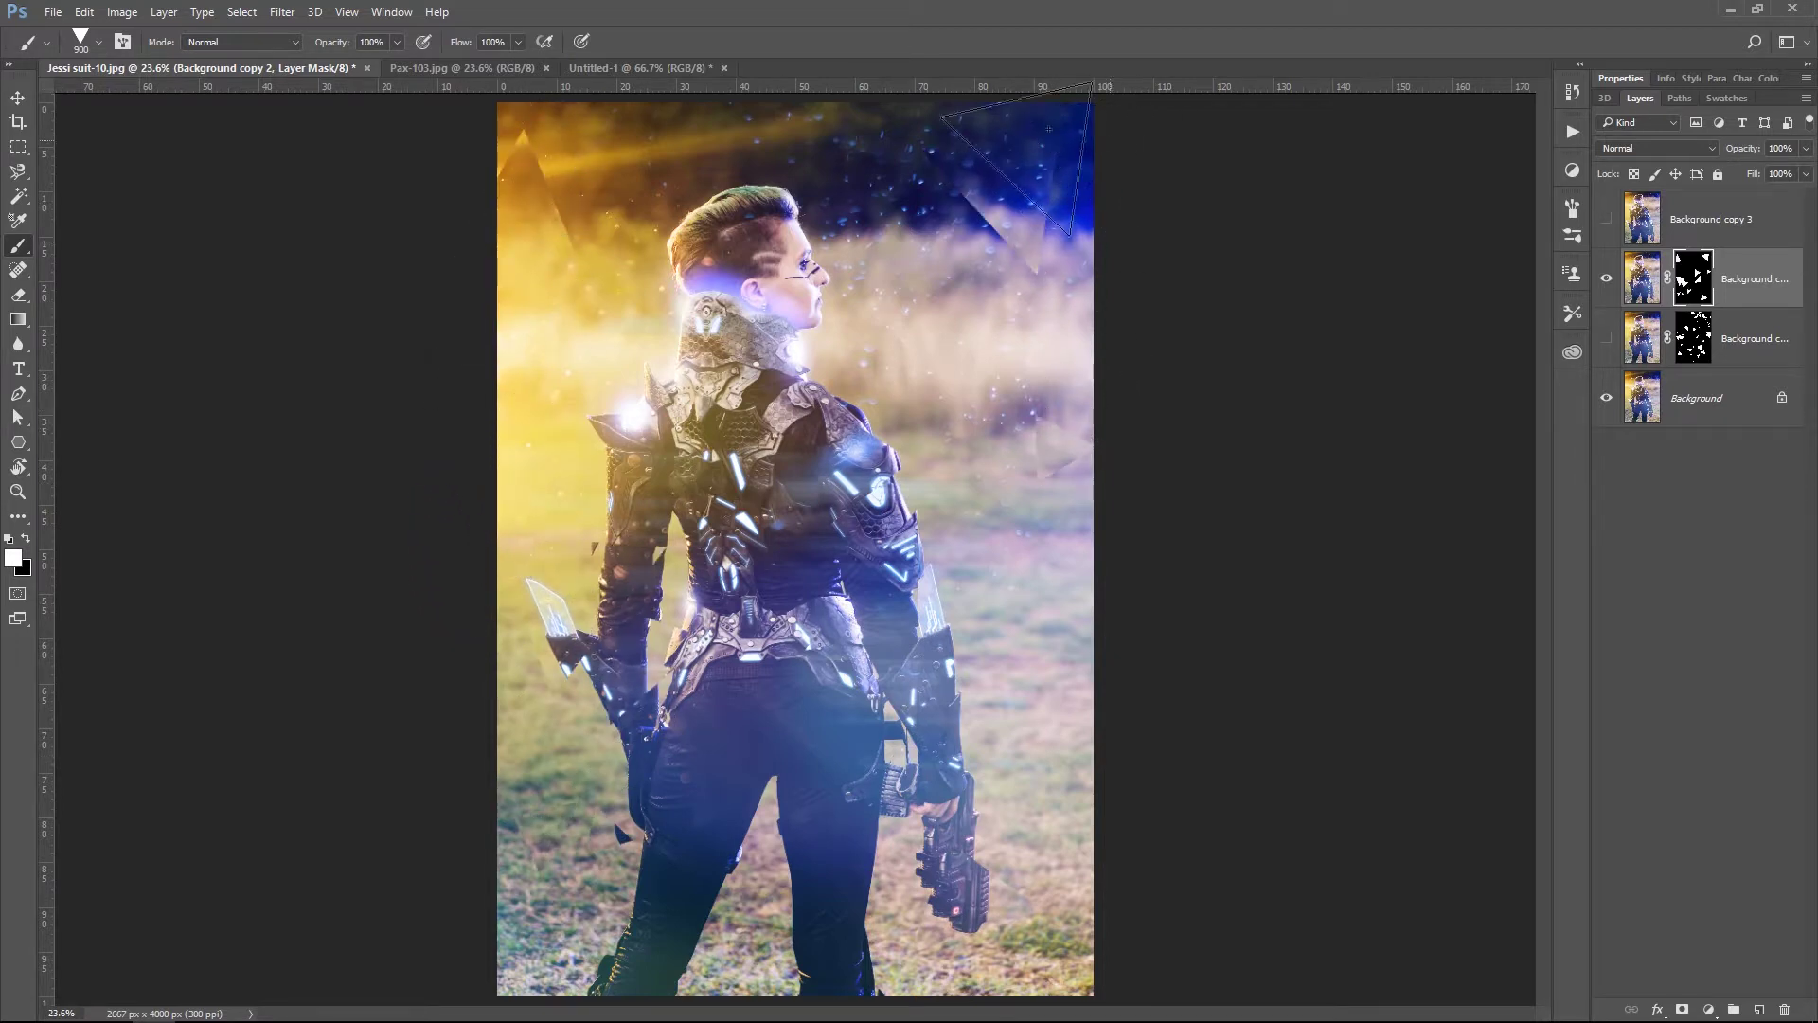
click(849, 100)
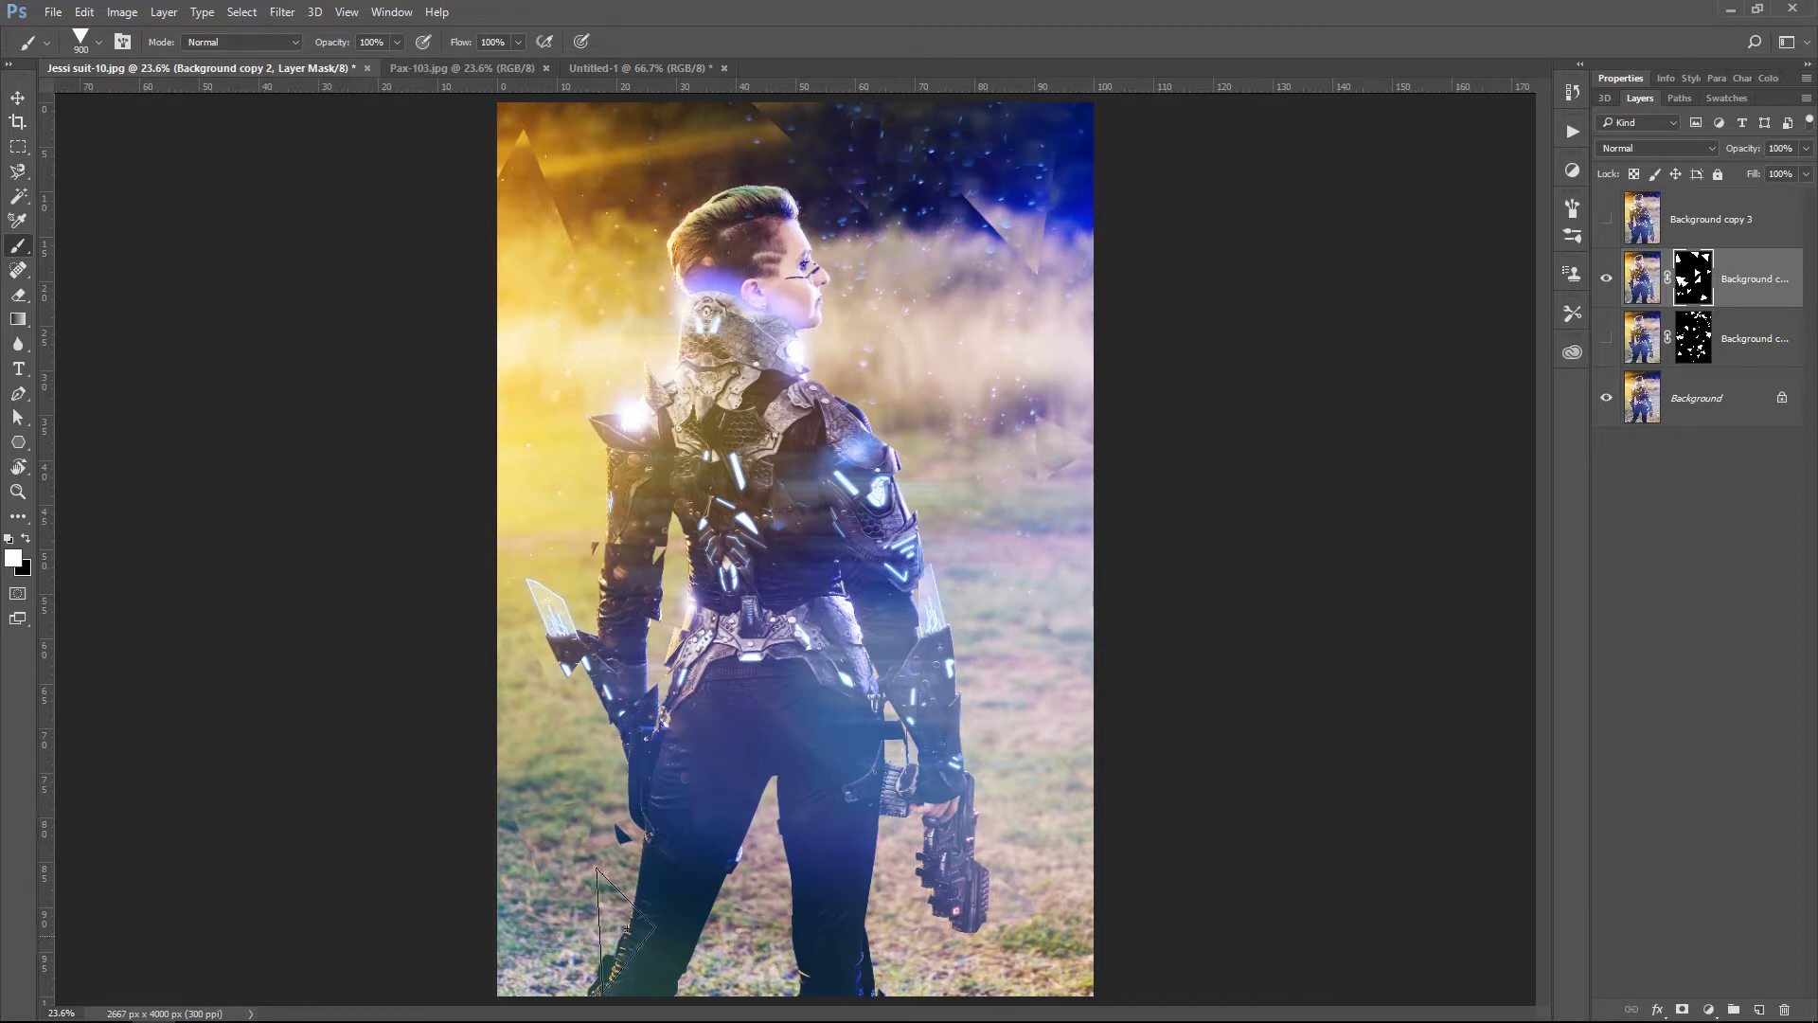
click(628, 931)
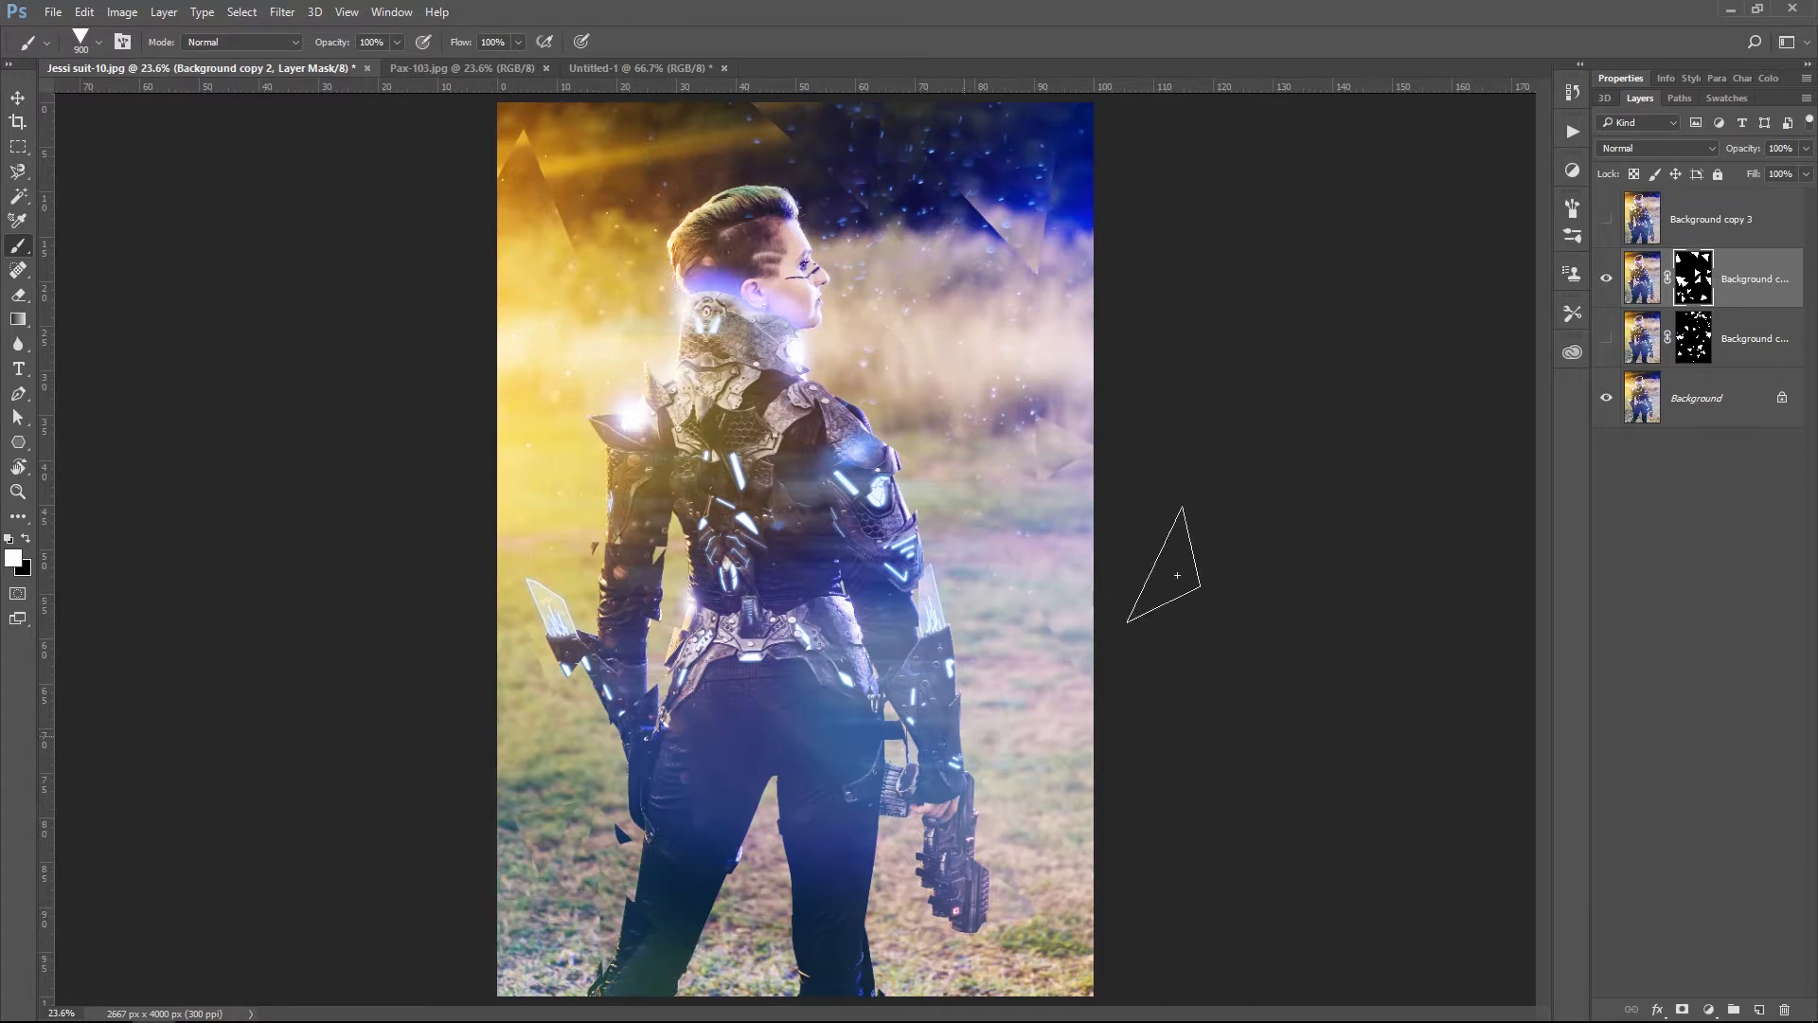
Check the Background copy 2 mask on its own, hide that layer and show Background copy 3.
alt+click(1698, 277)
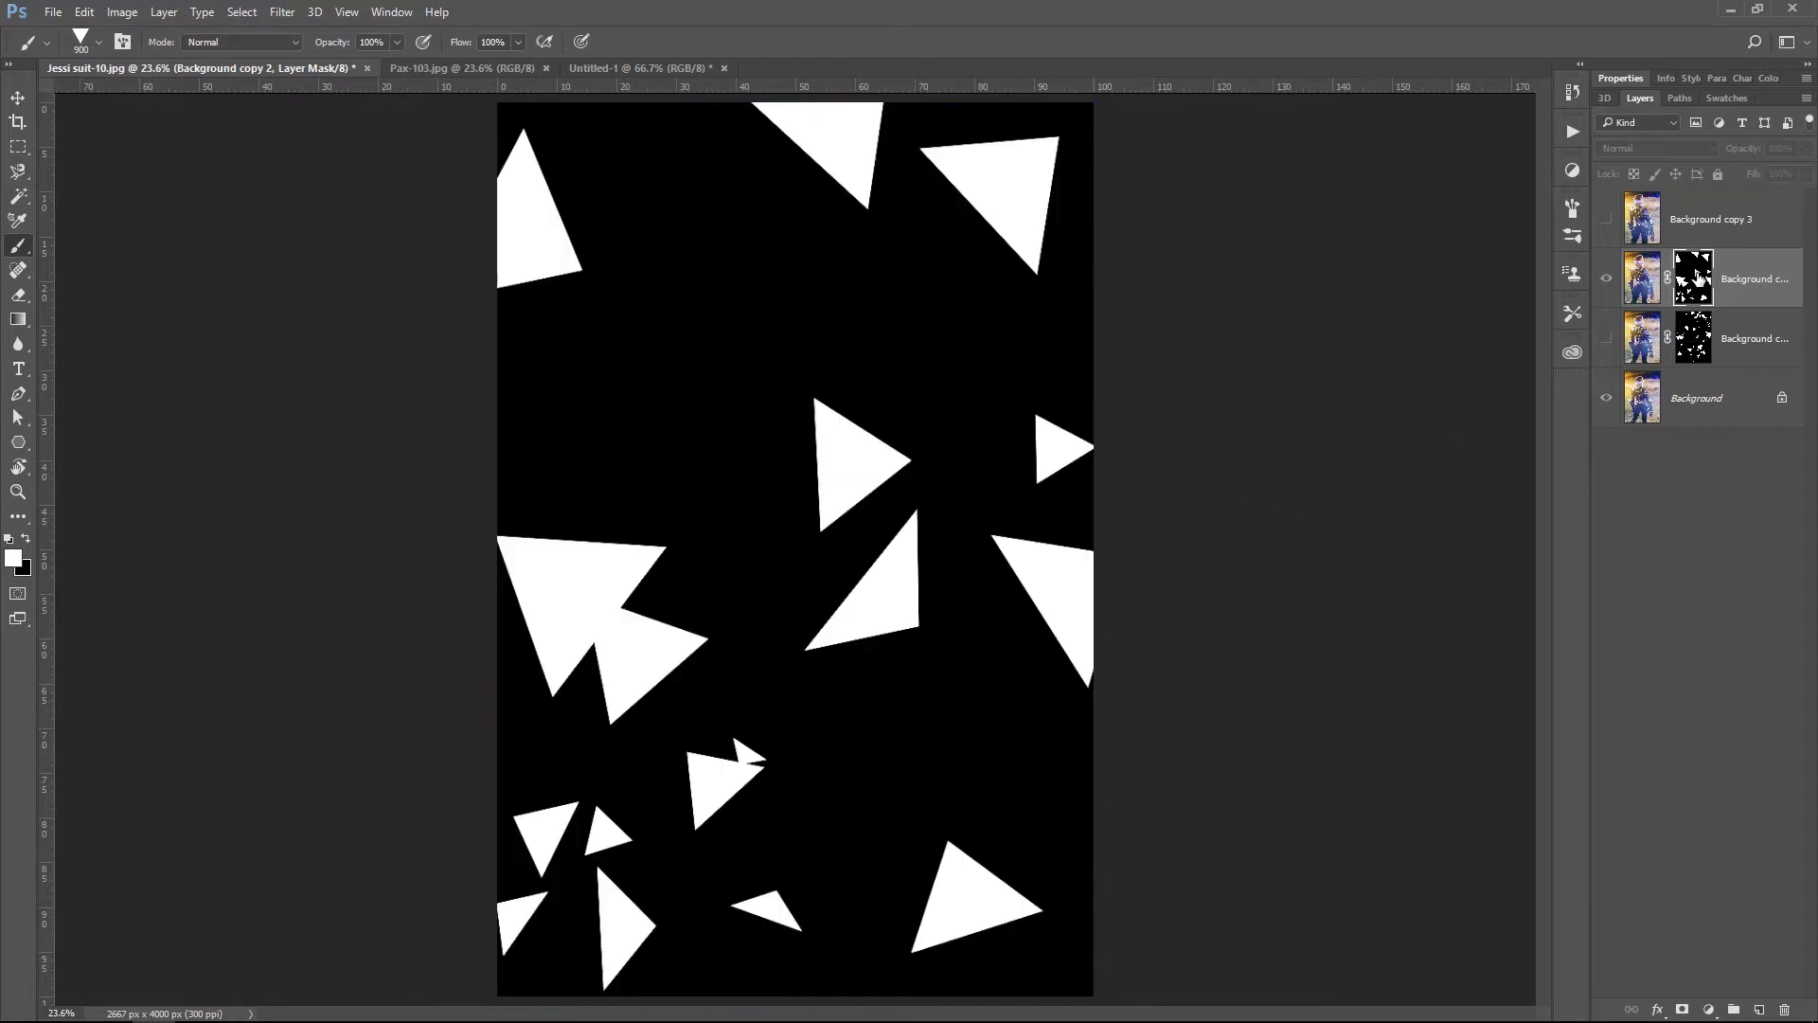
click(1650, 282)
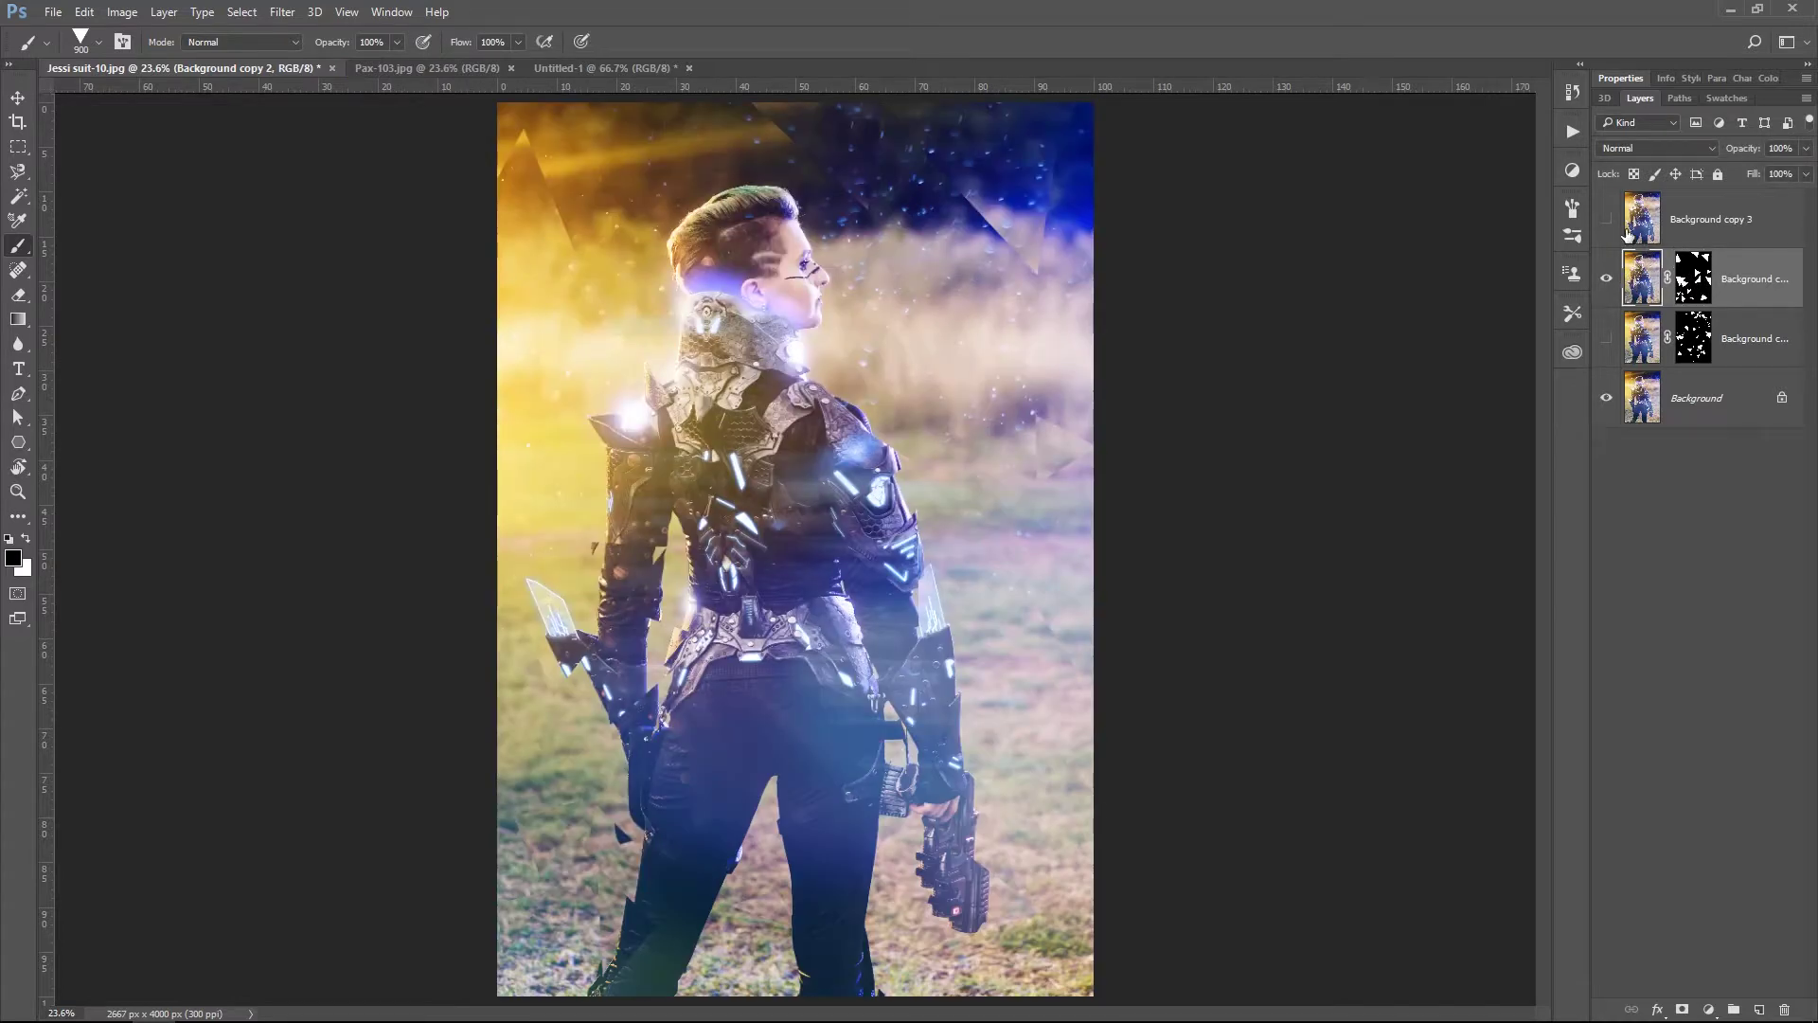
click(1610, 224)
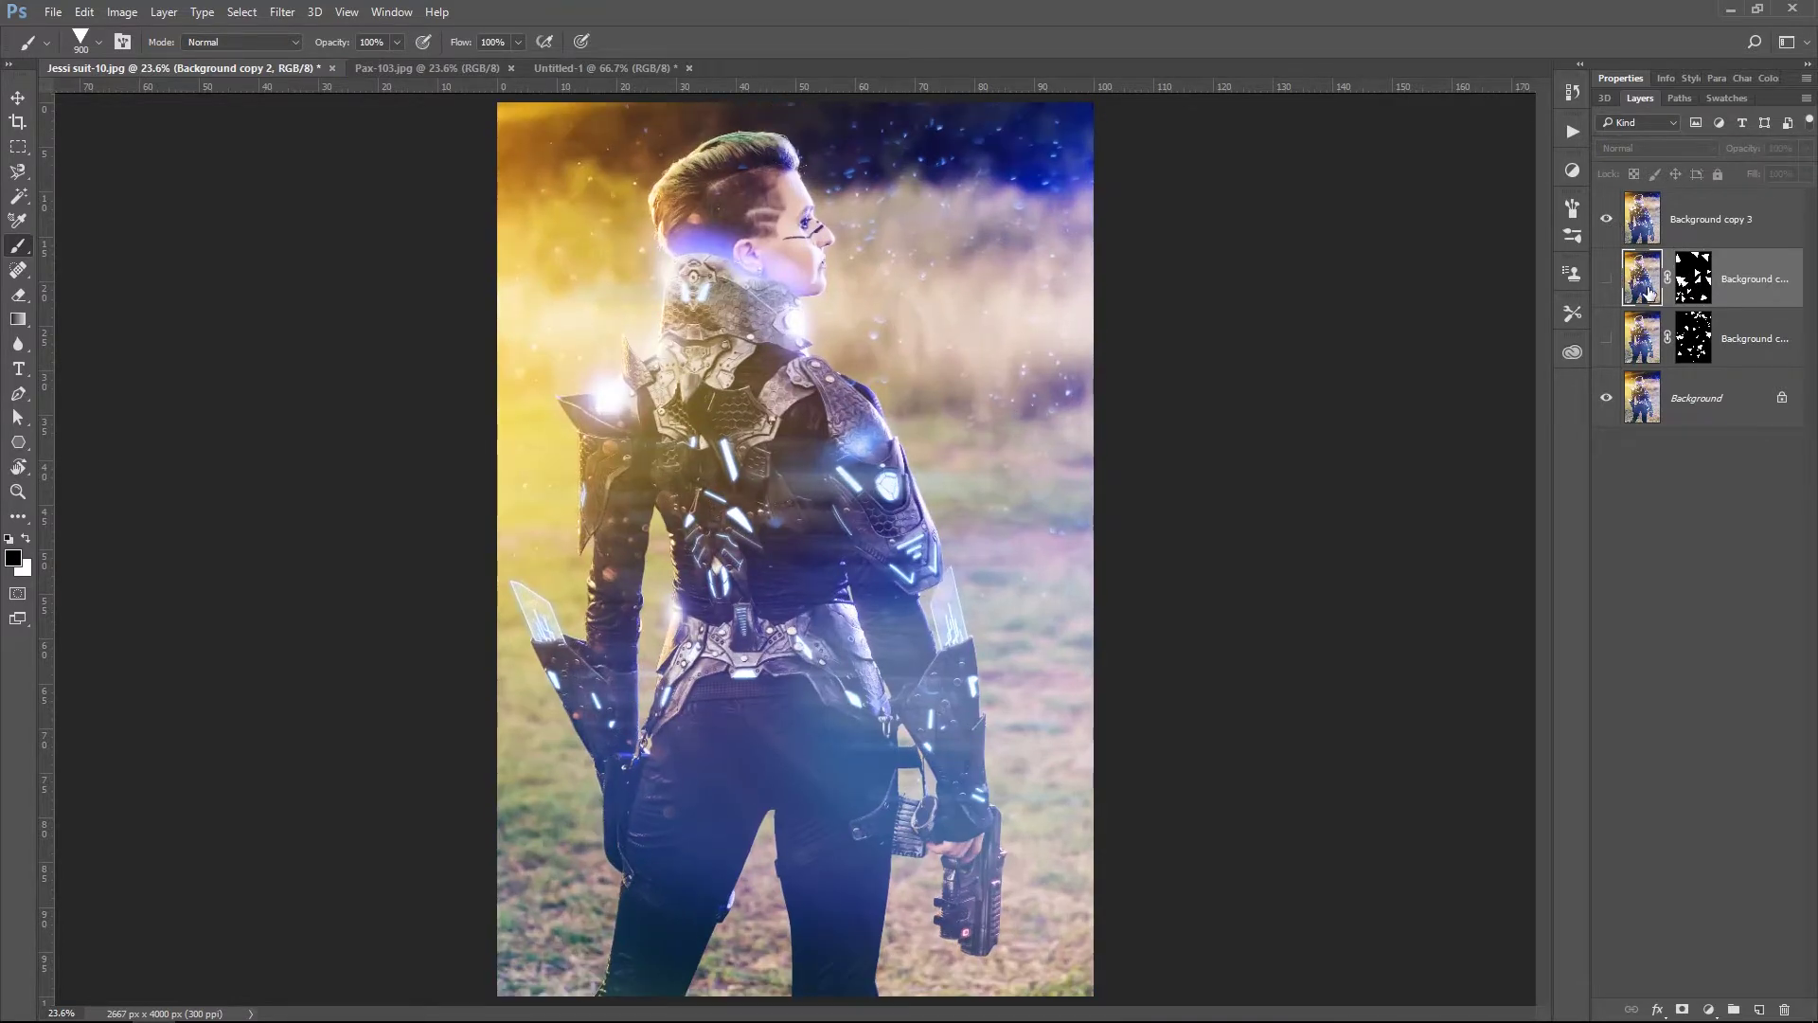
Hide the content of the Background copy 3 layer behind a black layer mask.
click(1659, 235)
click(1682, 1009)
key(ctrl+i)
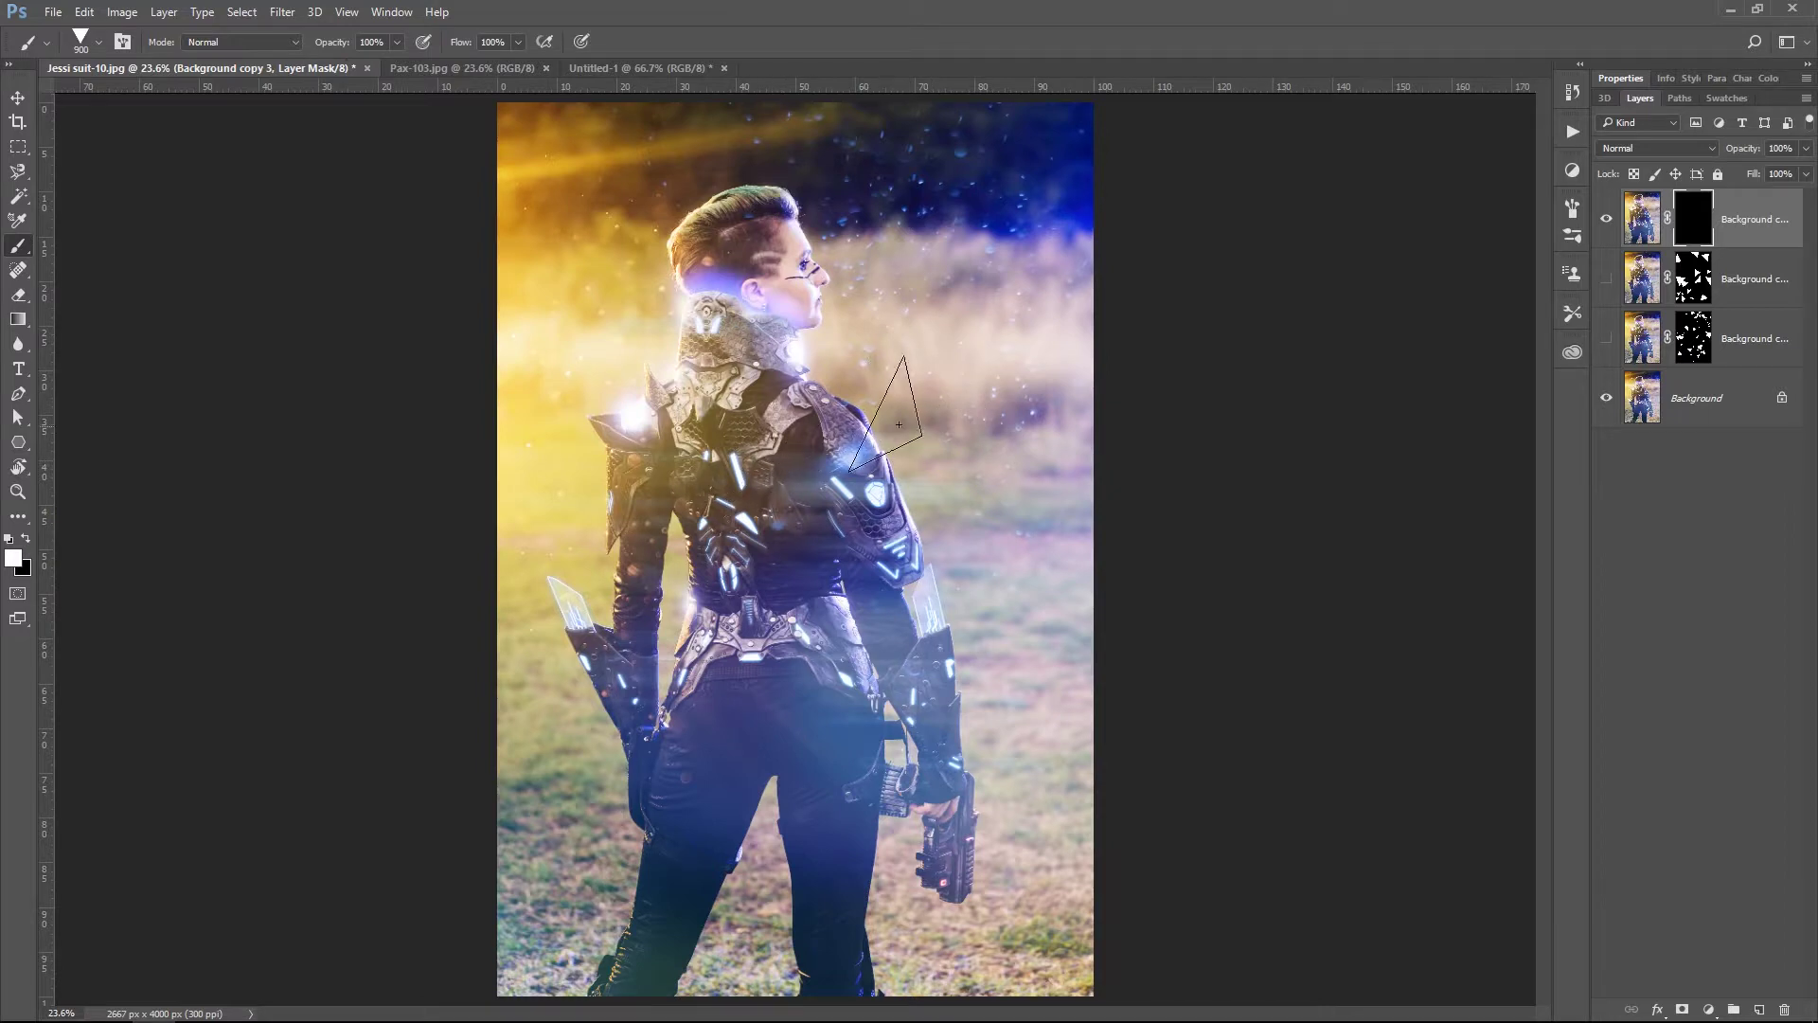
Enlarge the triangle brush to 1400 px and reduce its Roundness Jitter to 8%.
key(bracketright)
key(bracketright)
key(bracketright)
key(bracketright)
key(bracketright)
click(1573, 207)
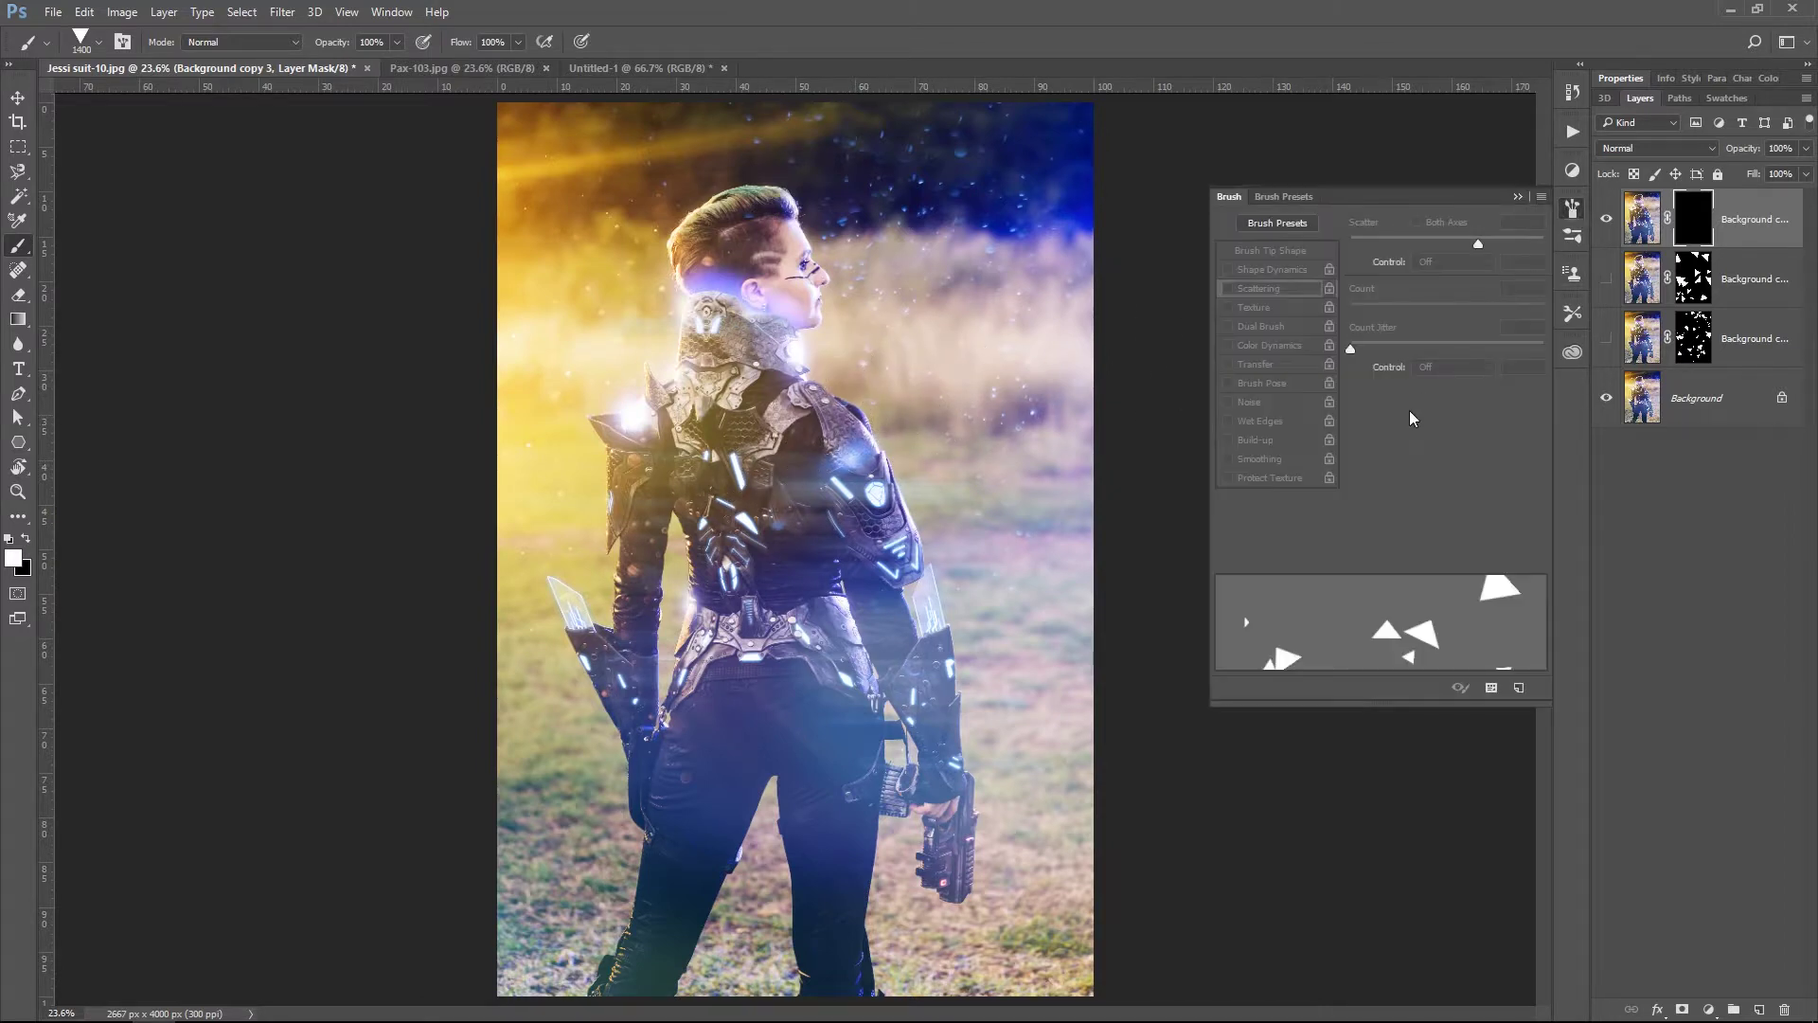
click(1293, 269)
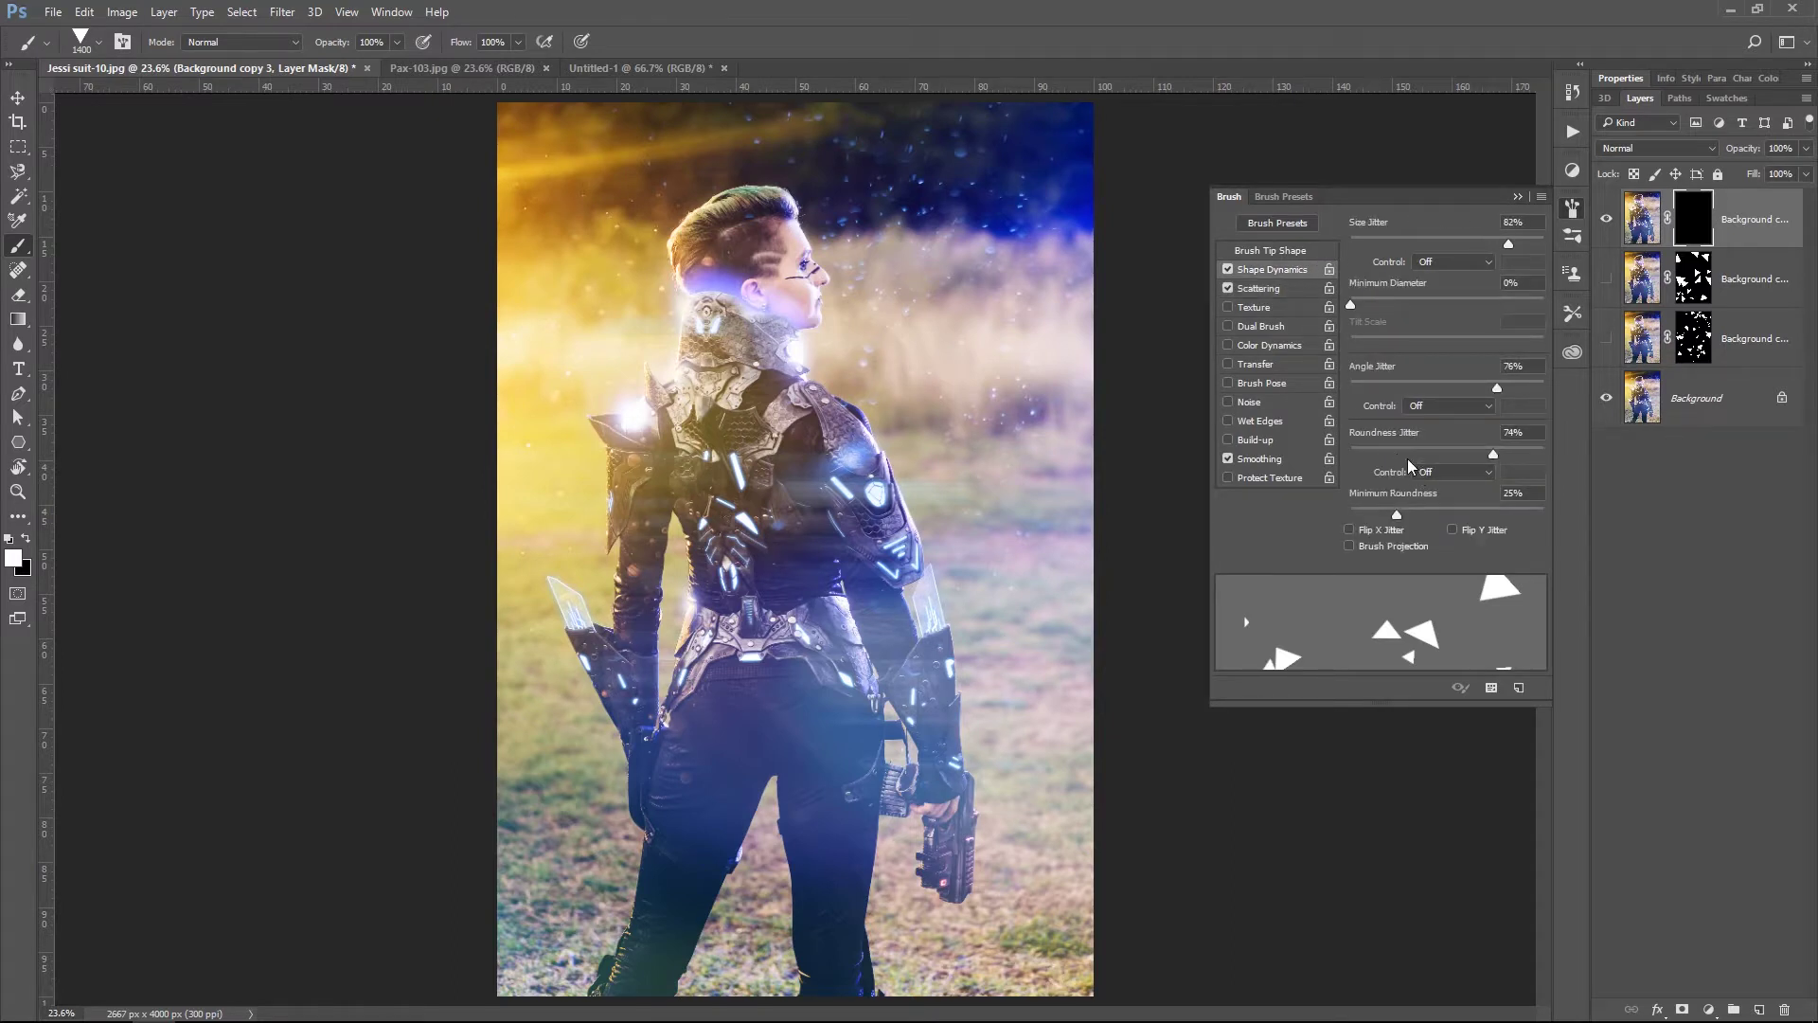
mouse_move(1394, 454)
mouse_down()
mouse_move(1347, 458)
mouse_move(1370, 464)
mouse_up()
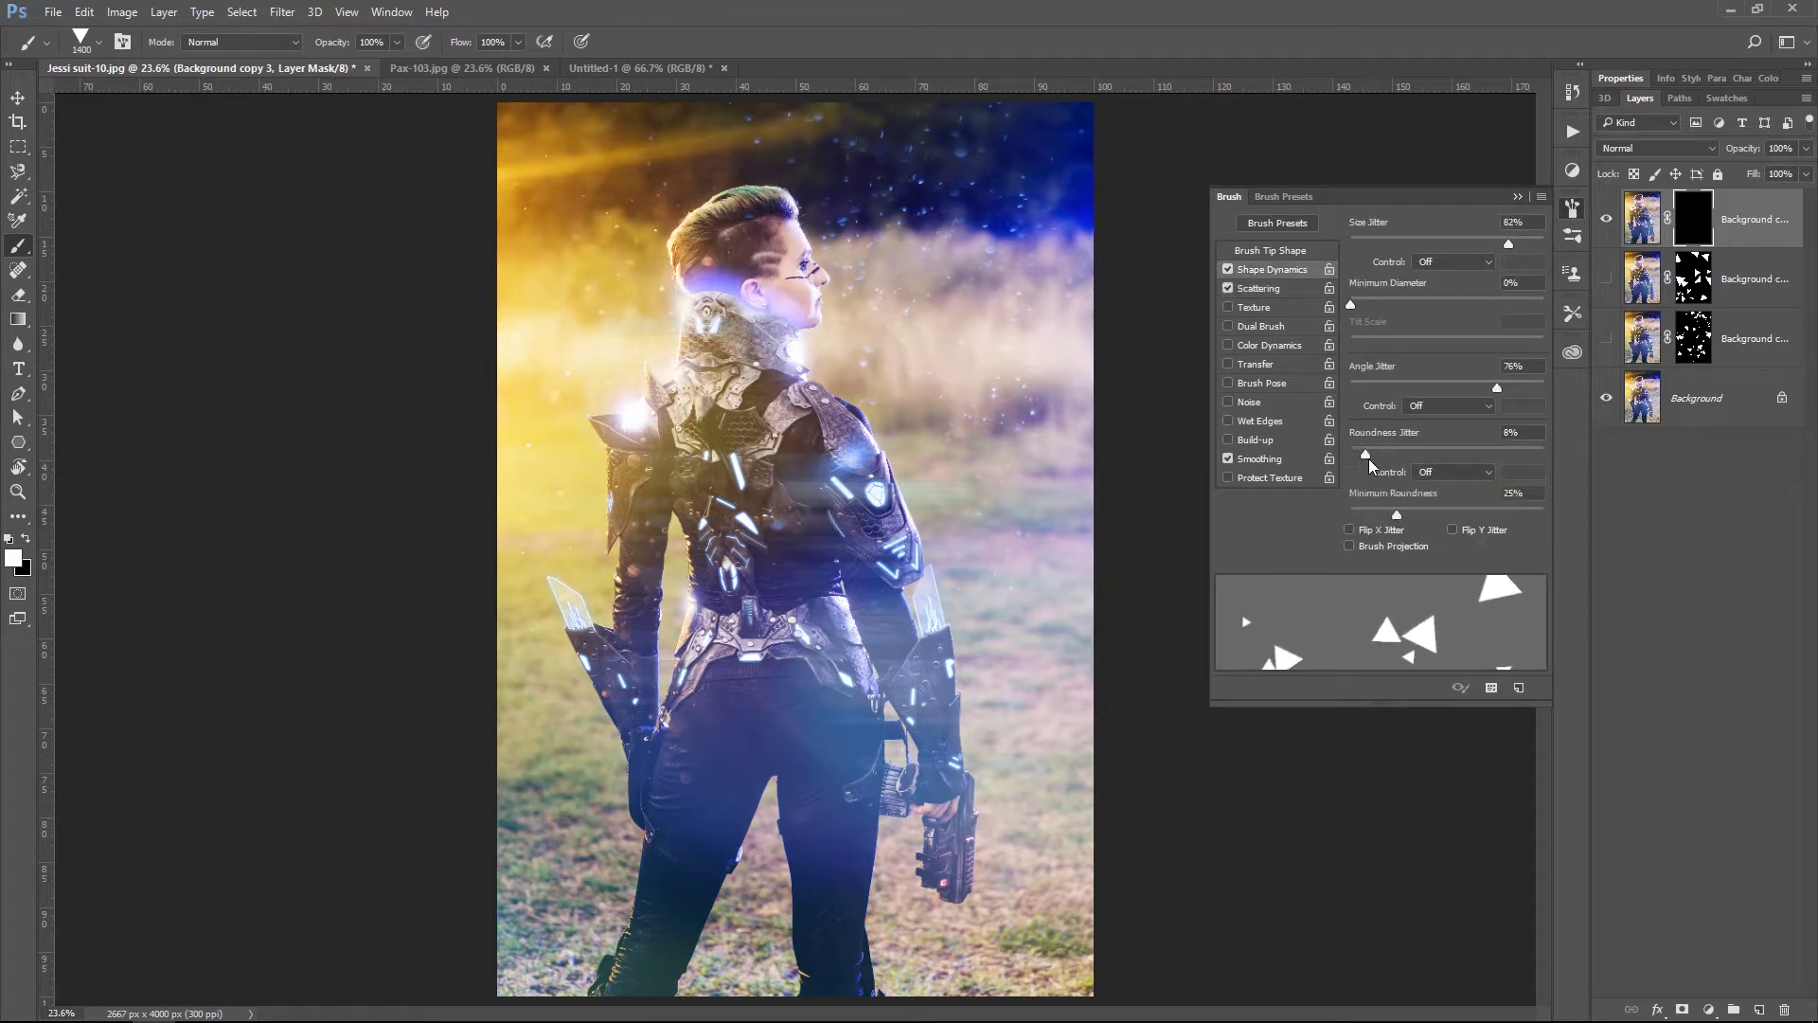
Adjust the brush tip to a -25° angle with 100% roundness and set its Roundness Jitter to 13%.
click(1311, 251)
mouse_move(1512, 452)
mouse_down()
mouse_move(1492, 458)
mouse_move(1513, 436)
mouse_move(1496, 460)
mouse_up()
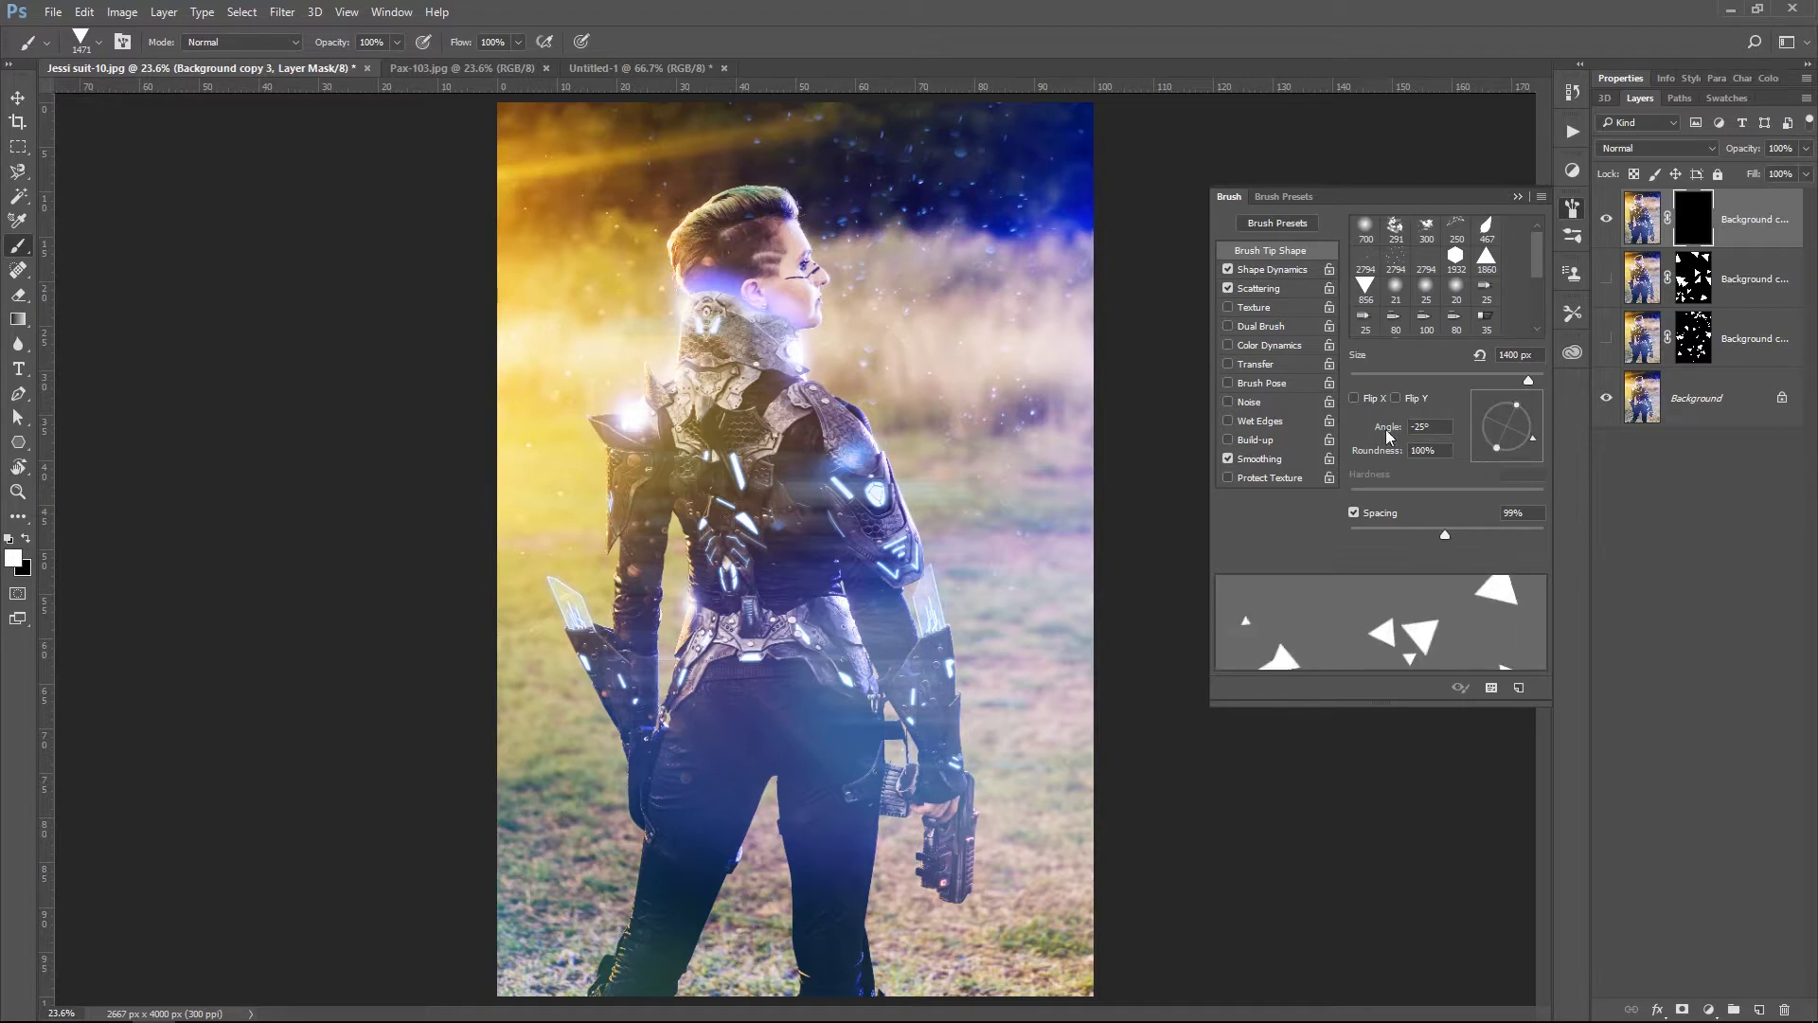
click(1294, 270)
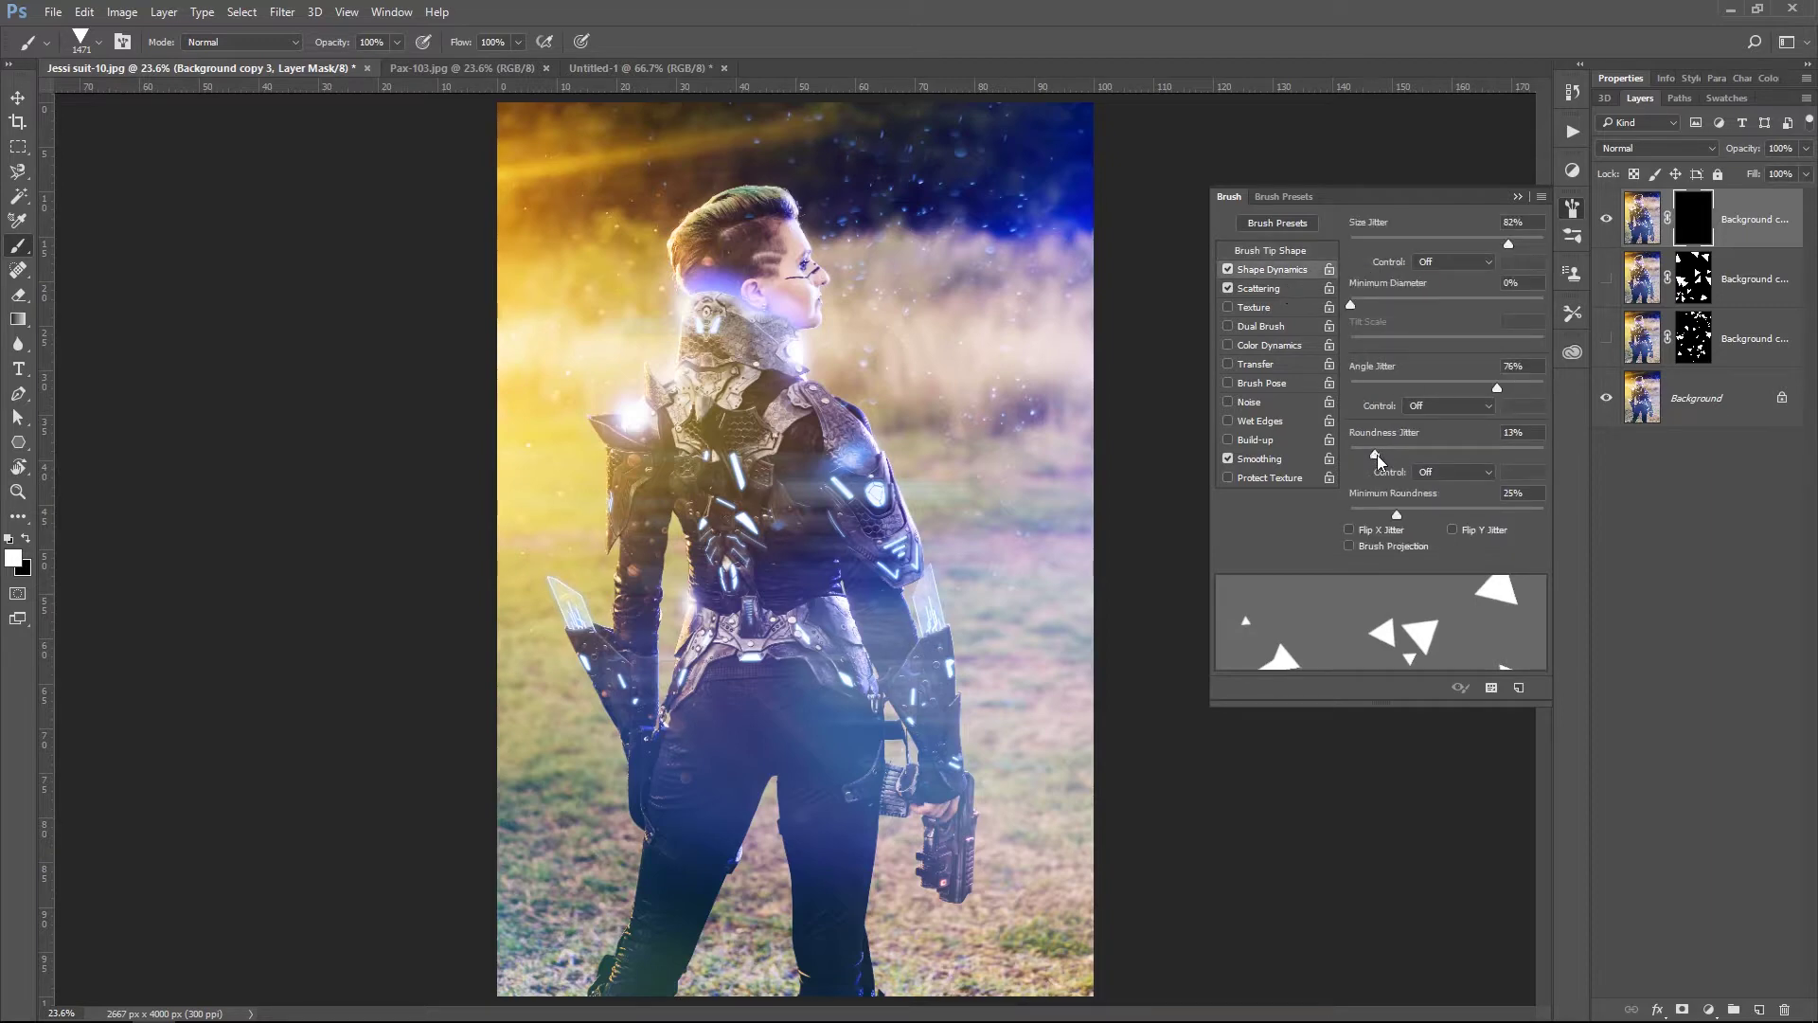
click(1572, 211)
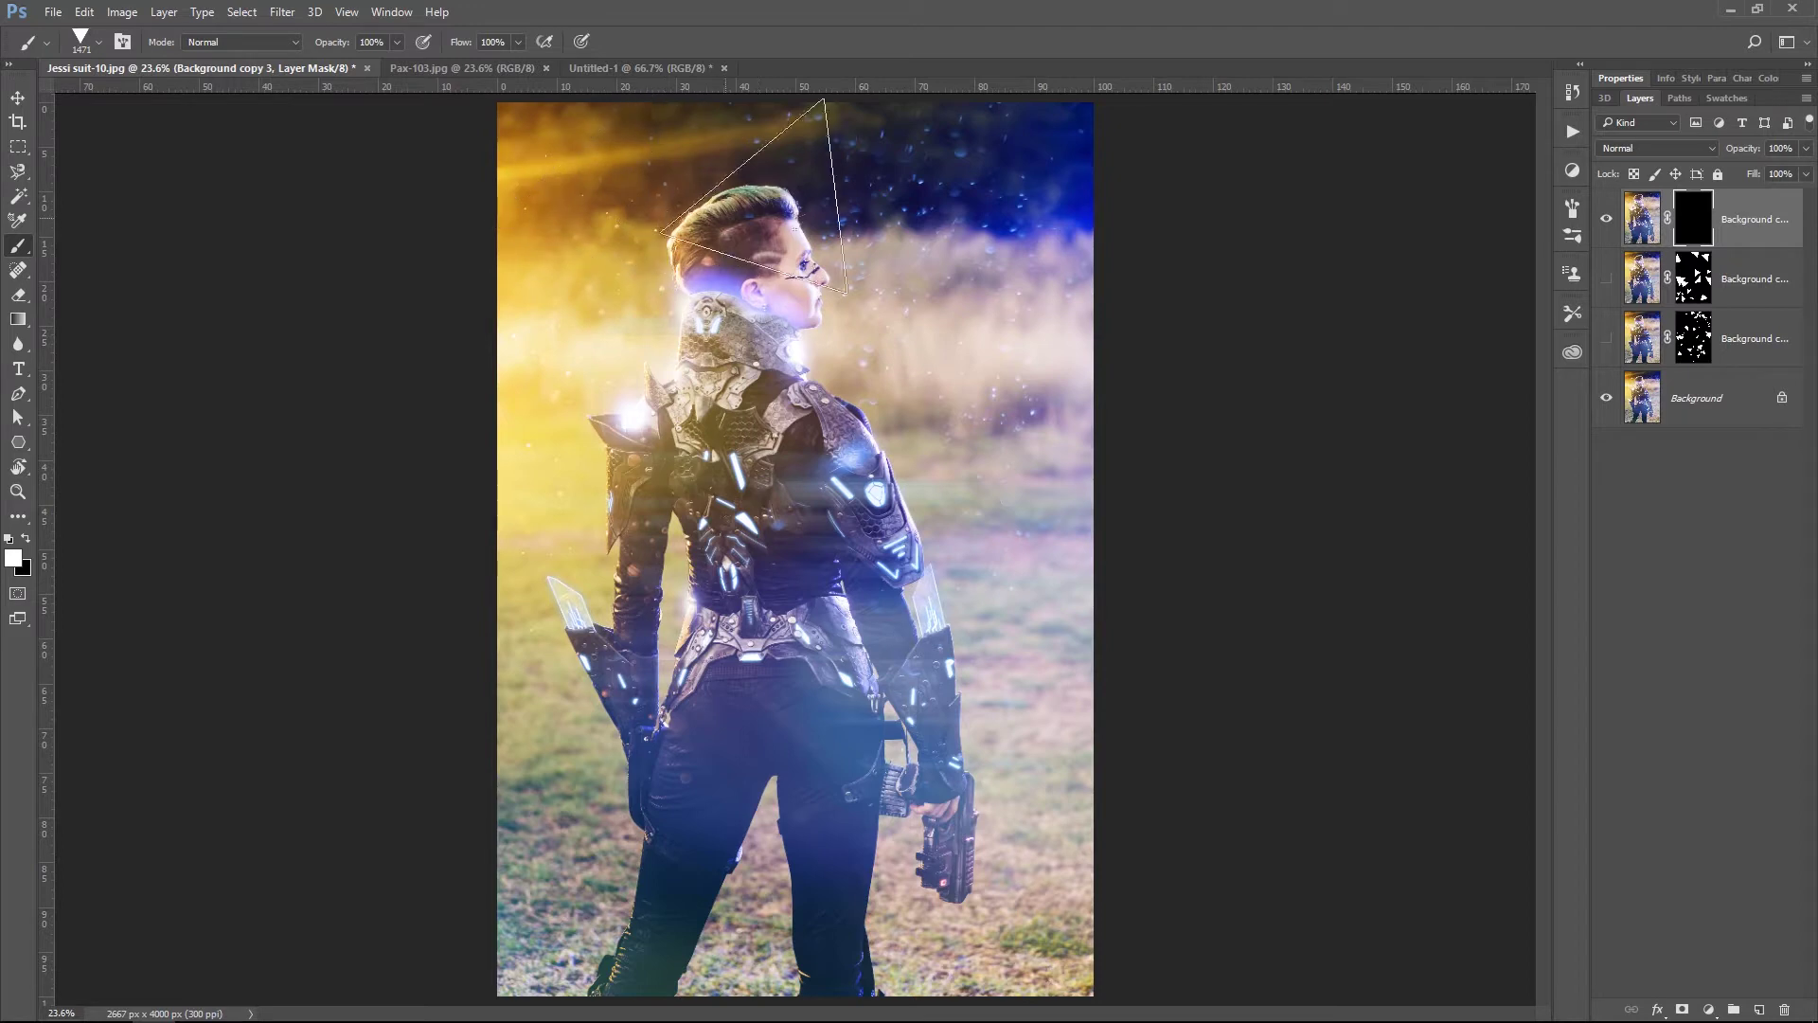
Paint large white triangles on the Background copy 3 mask over the background, the woman's arm and her legs.
click(1104, 403)
click(668, 592)
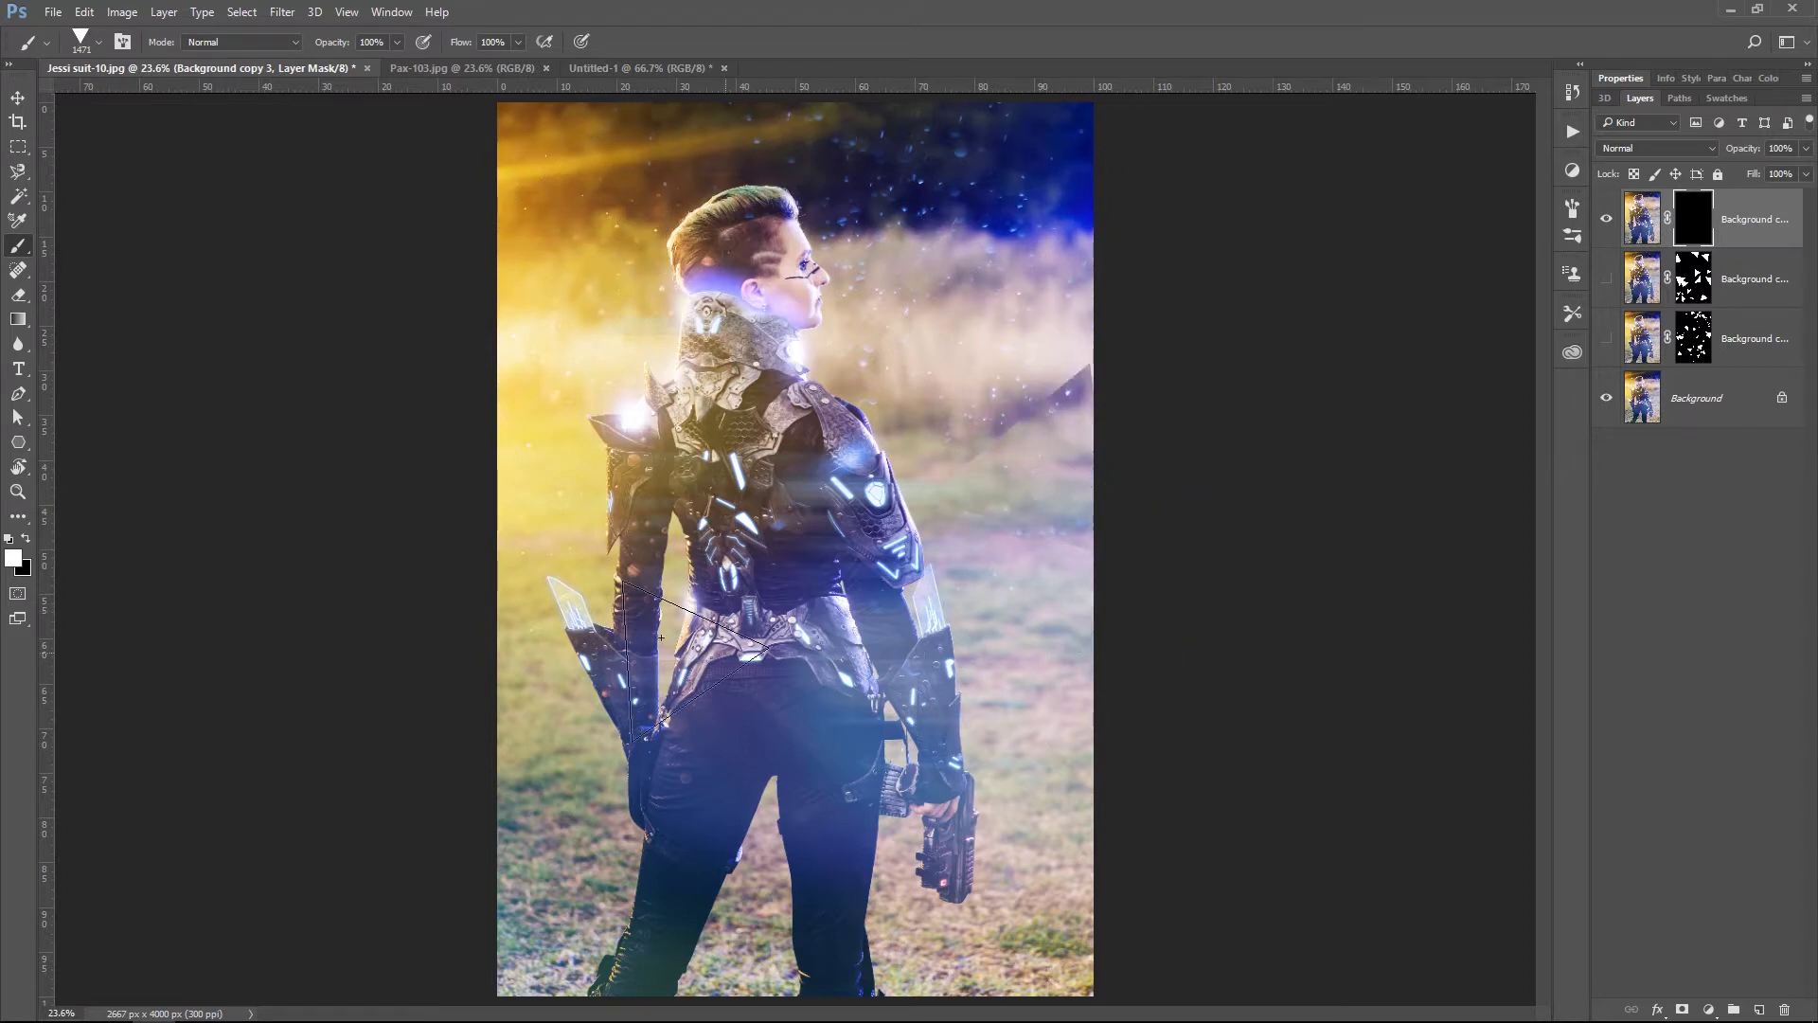
click(625, 596)
click(620, 687)
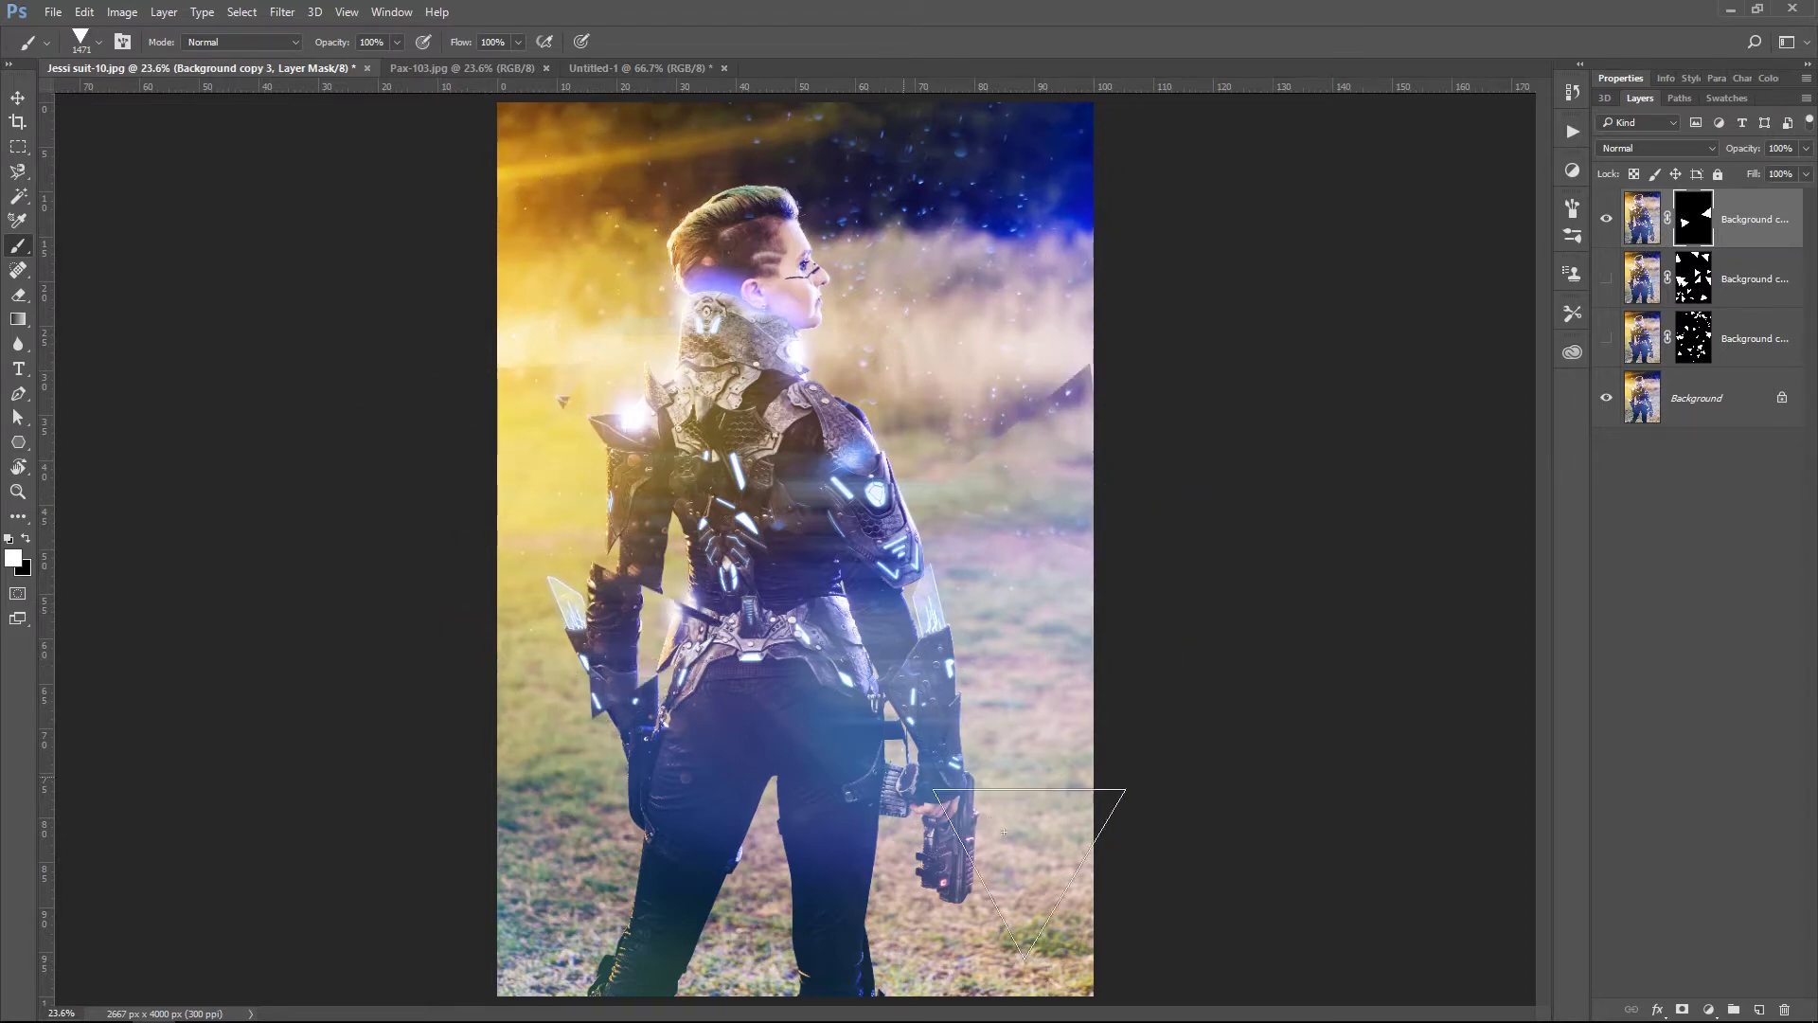
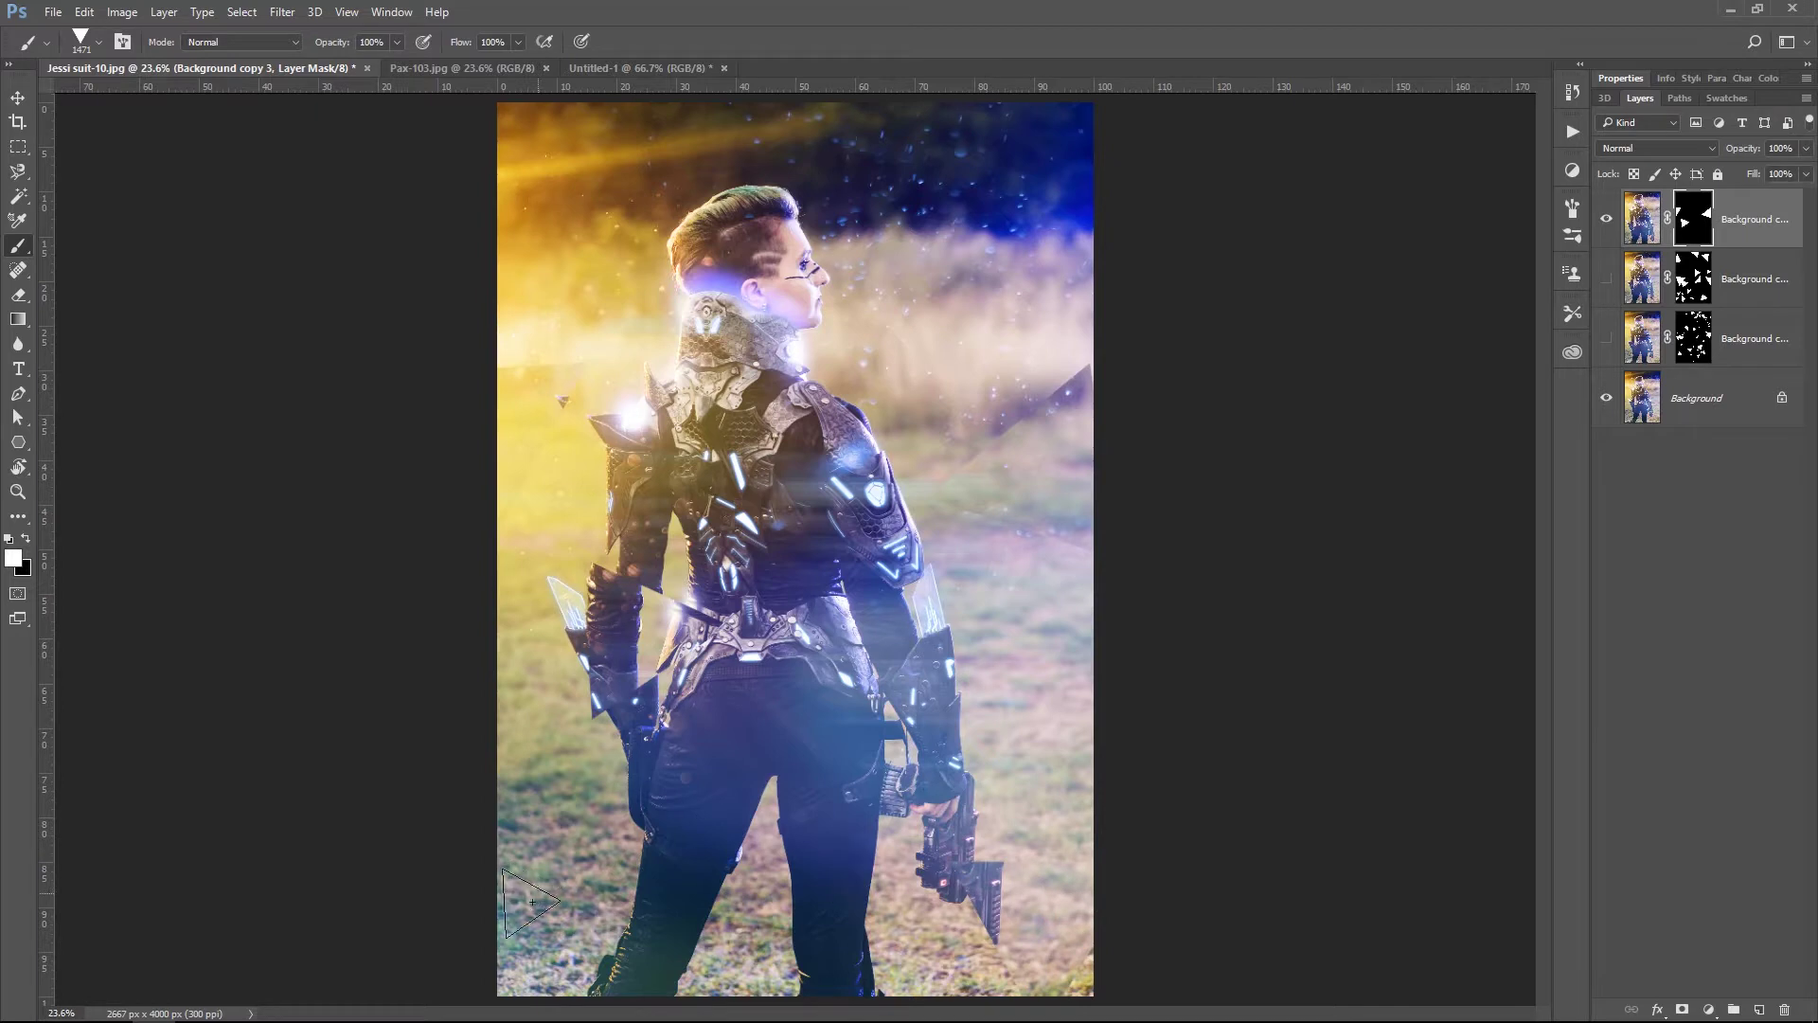
click(645, 985)
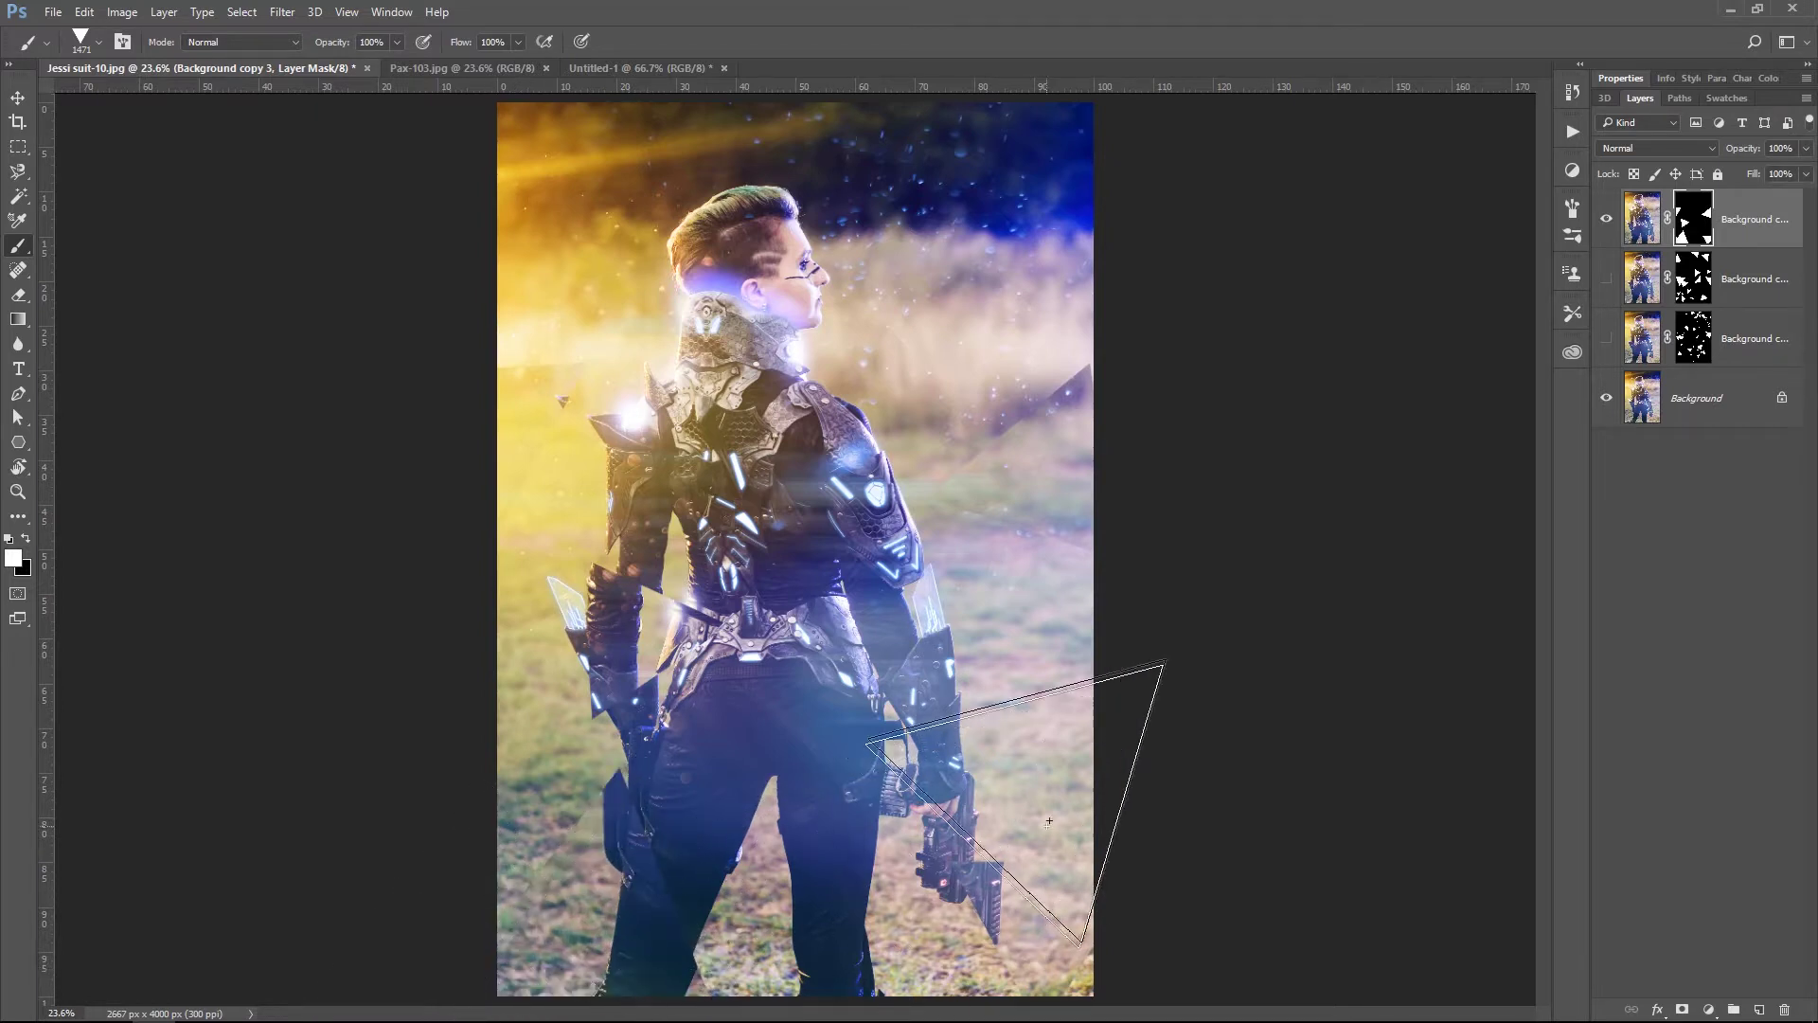
click(499, 971)
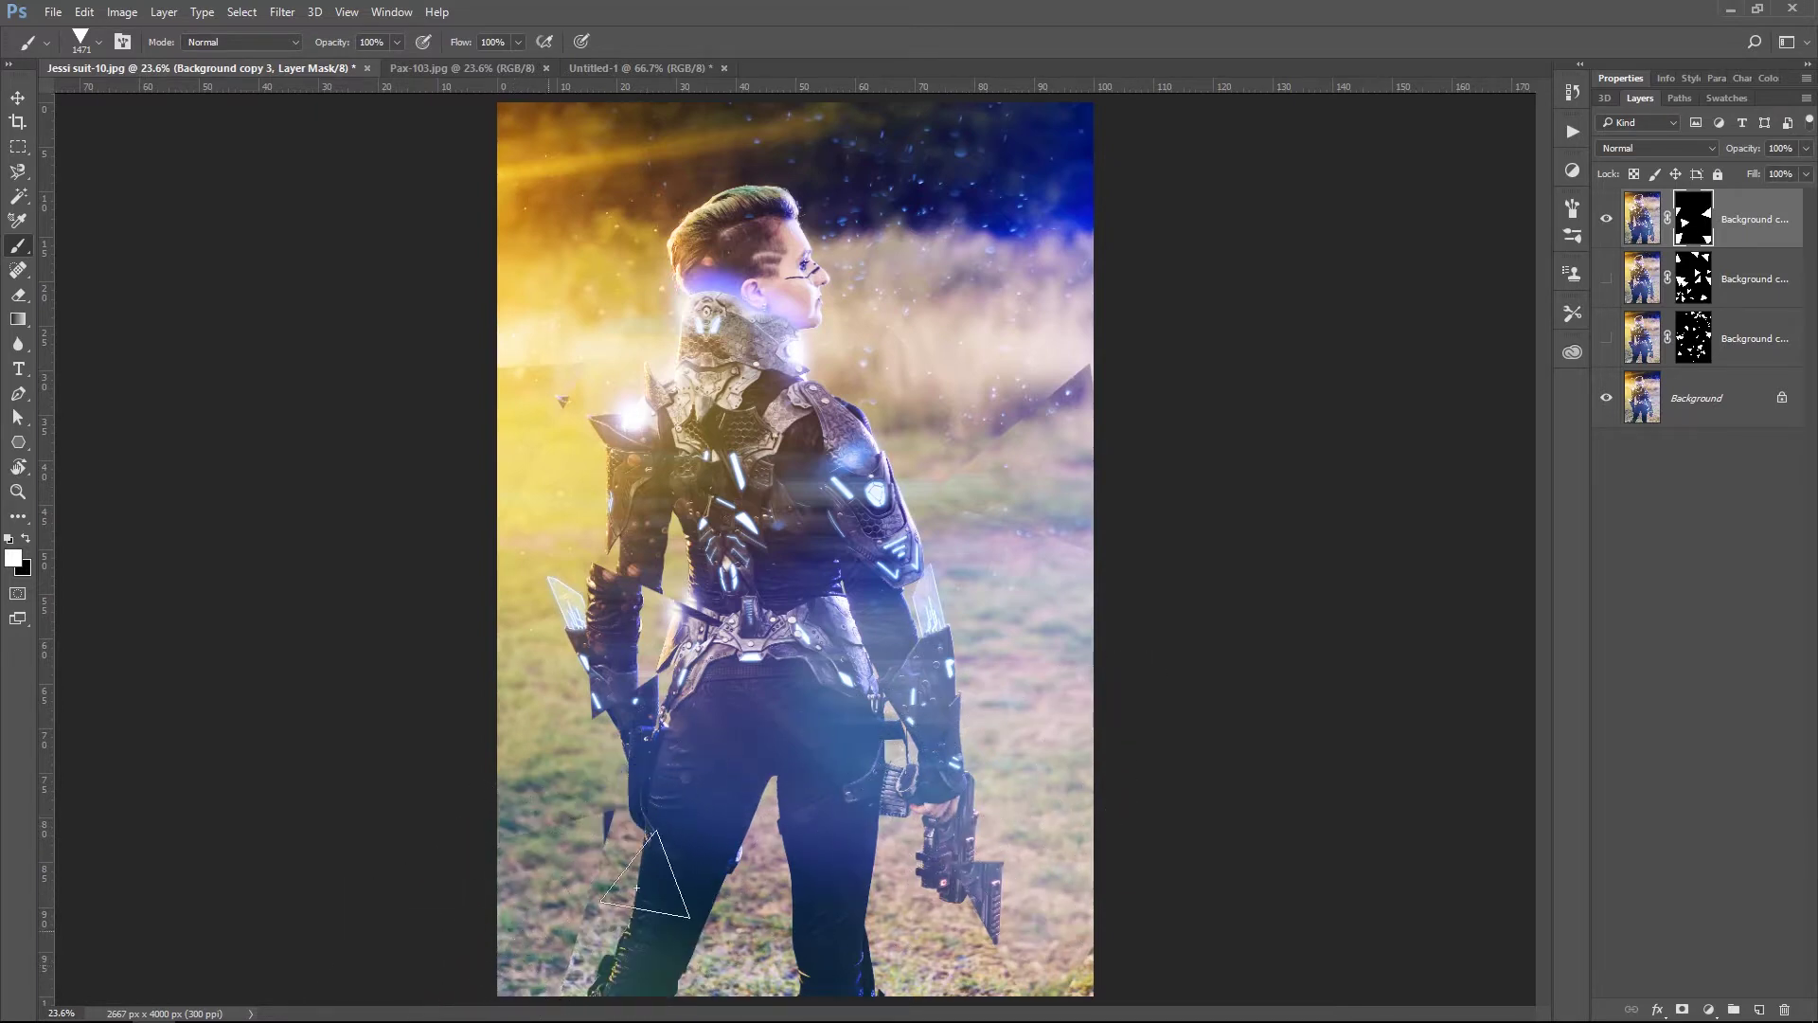
click(528, 826)
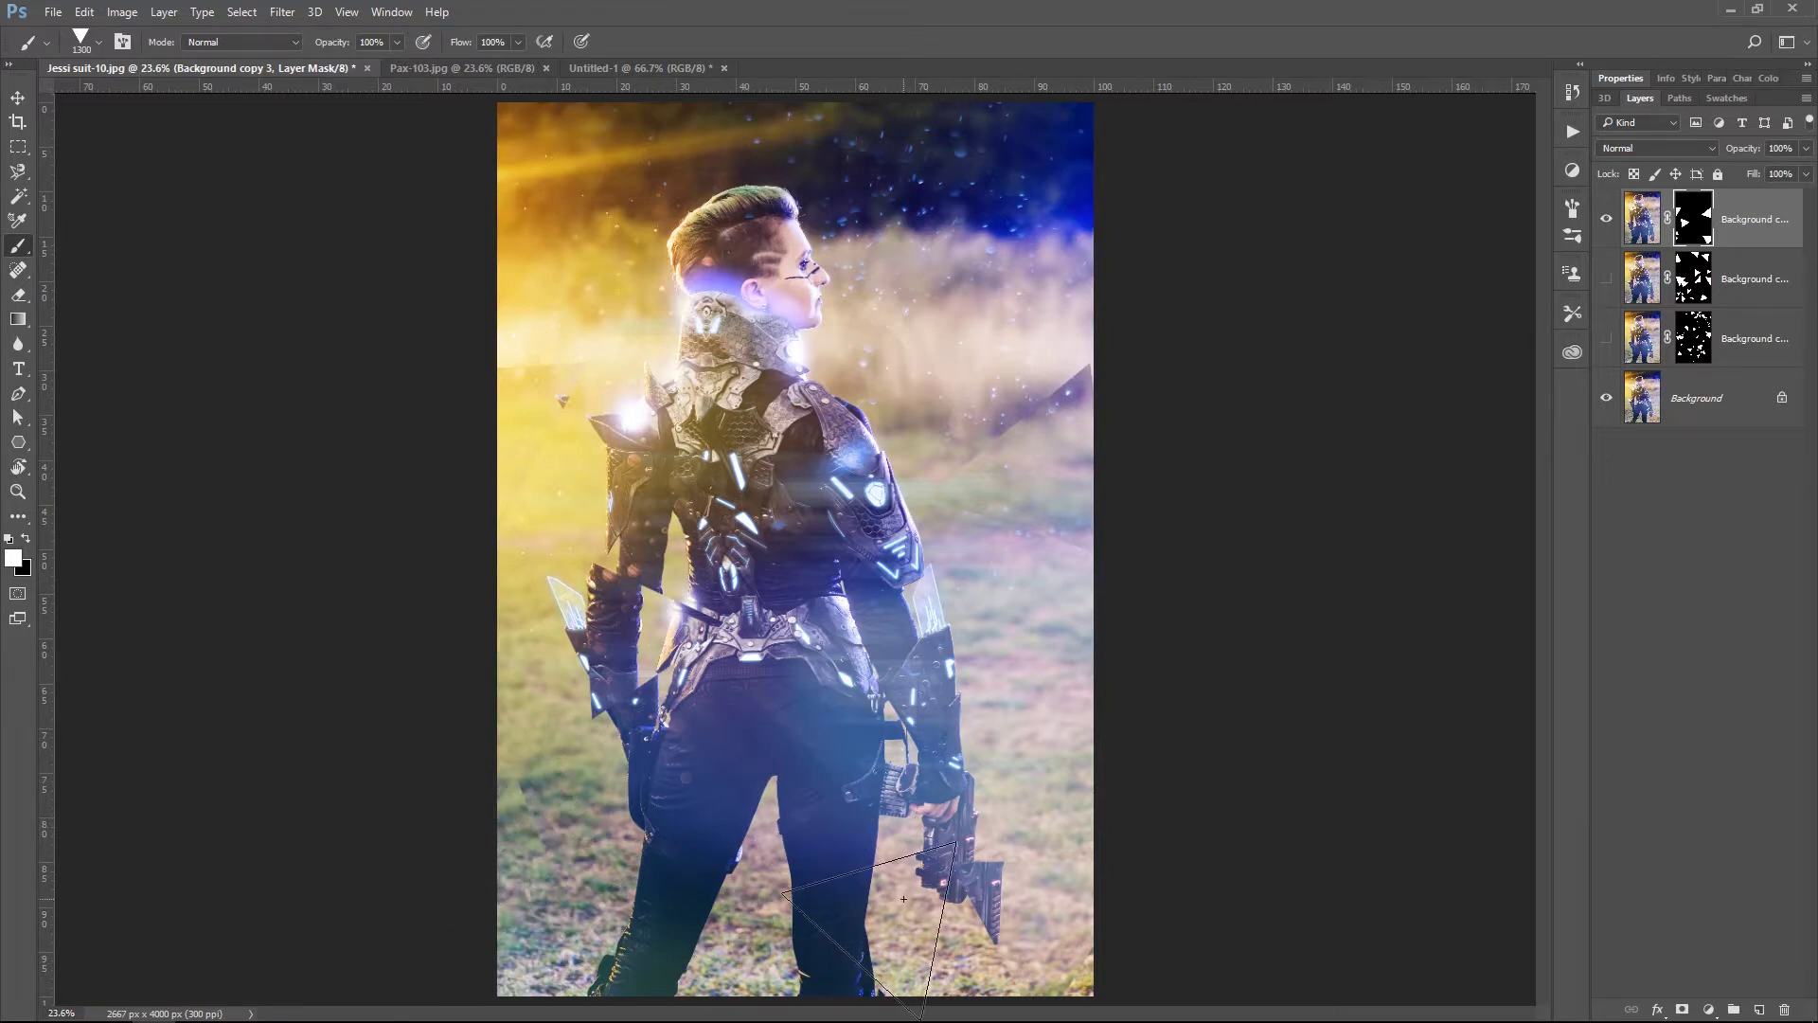
click(876, 904)
click(830, 661)
Reduce the brush to 900 px and paint smaller white triangles over the torso and the forearm above the gun.
key(bracketleft)
key(bracketleft)
key(bracketleft)
key(bracketleft)
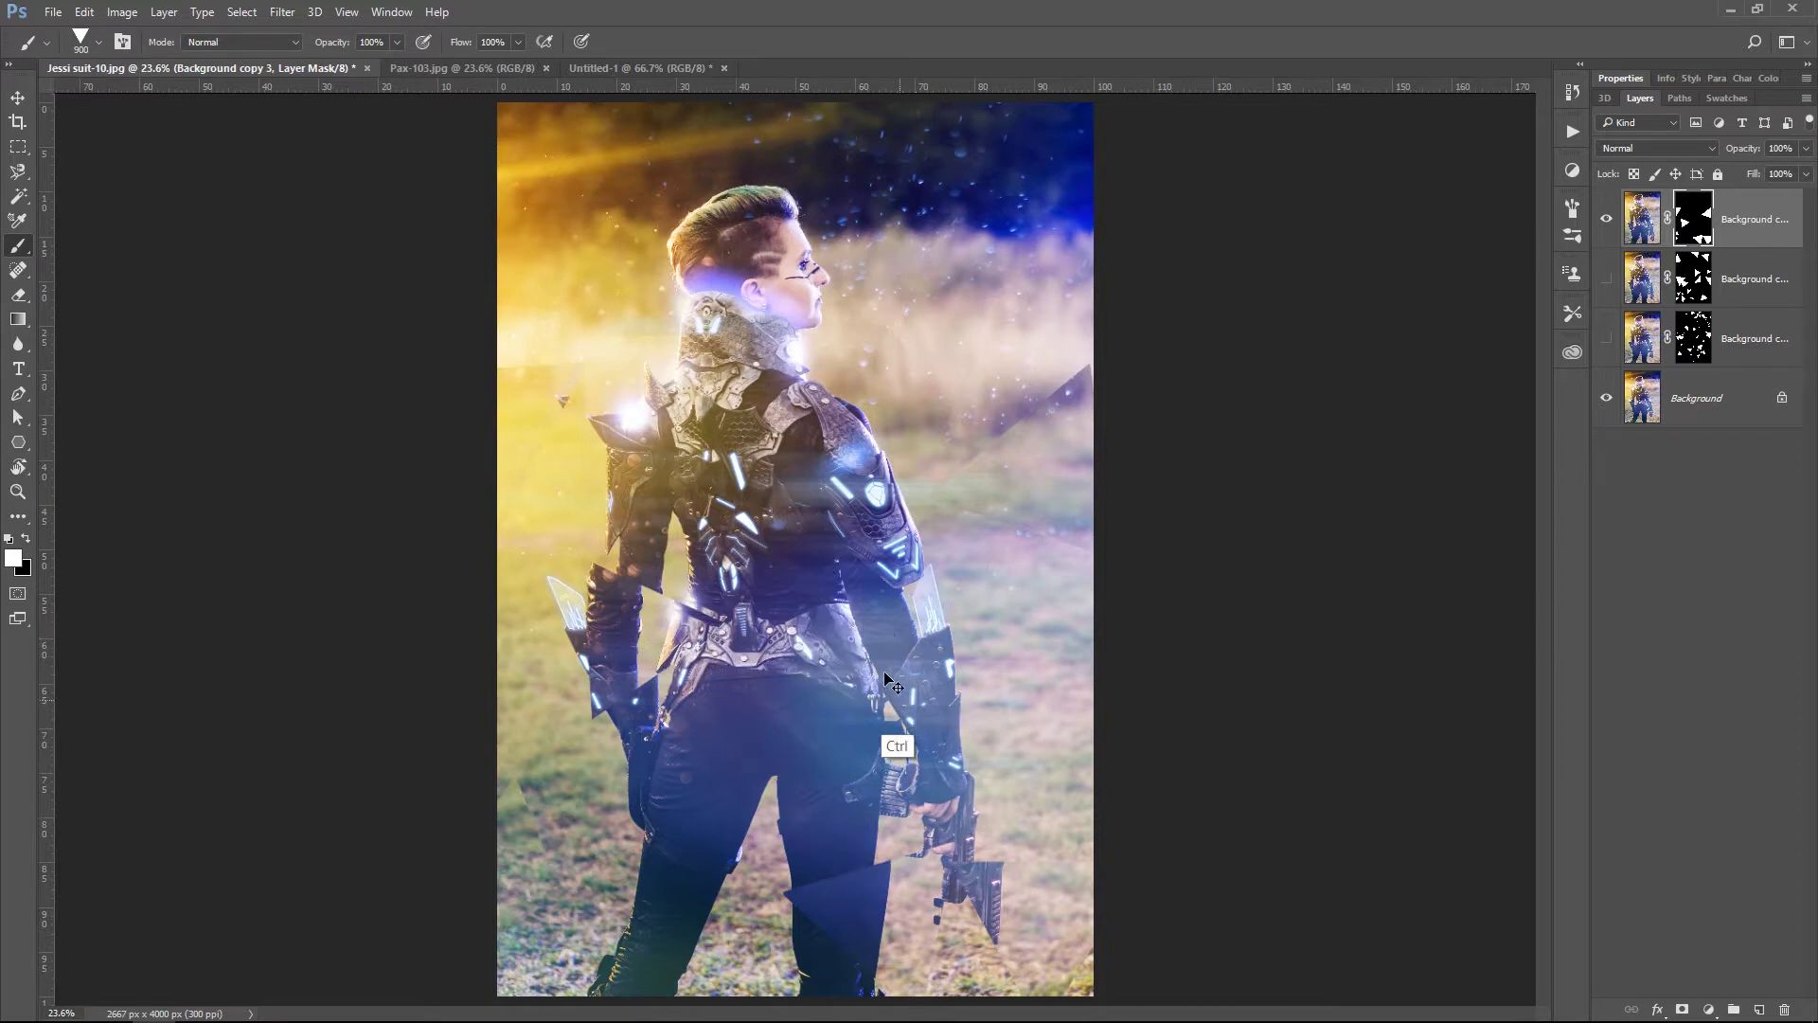
click(919, 559)
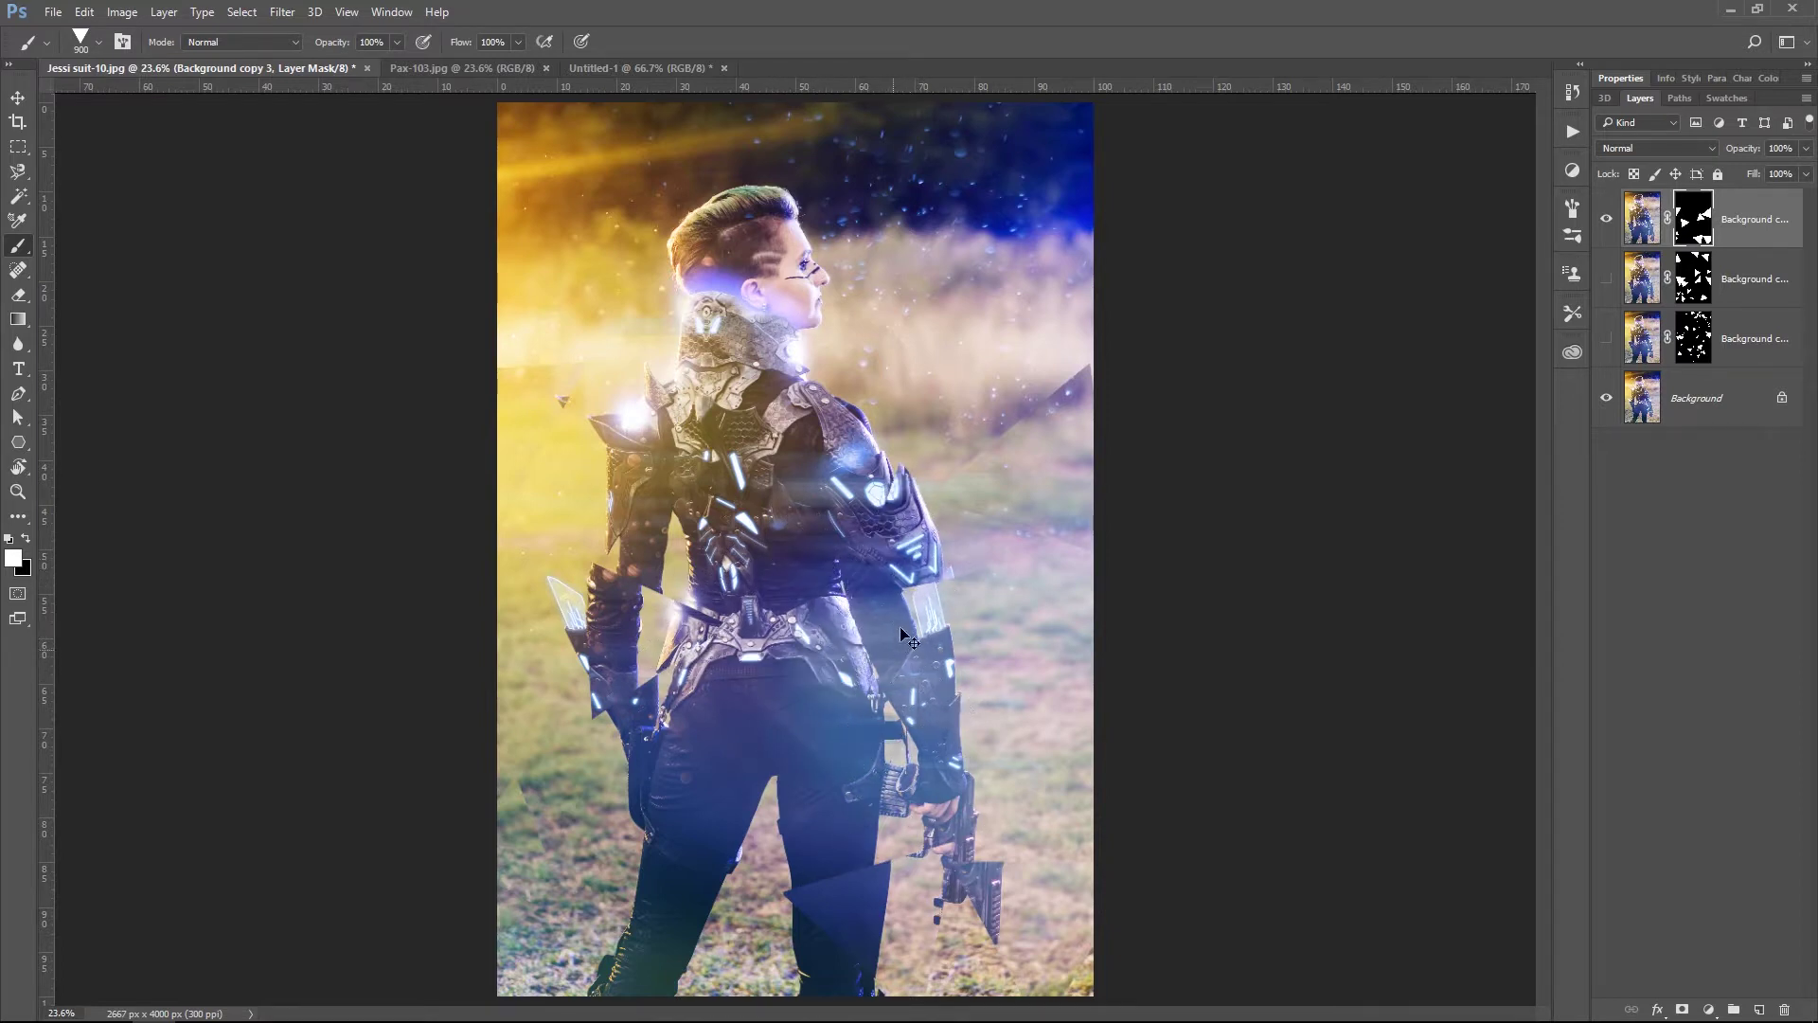
click(895, 593)
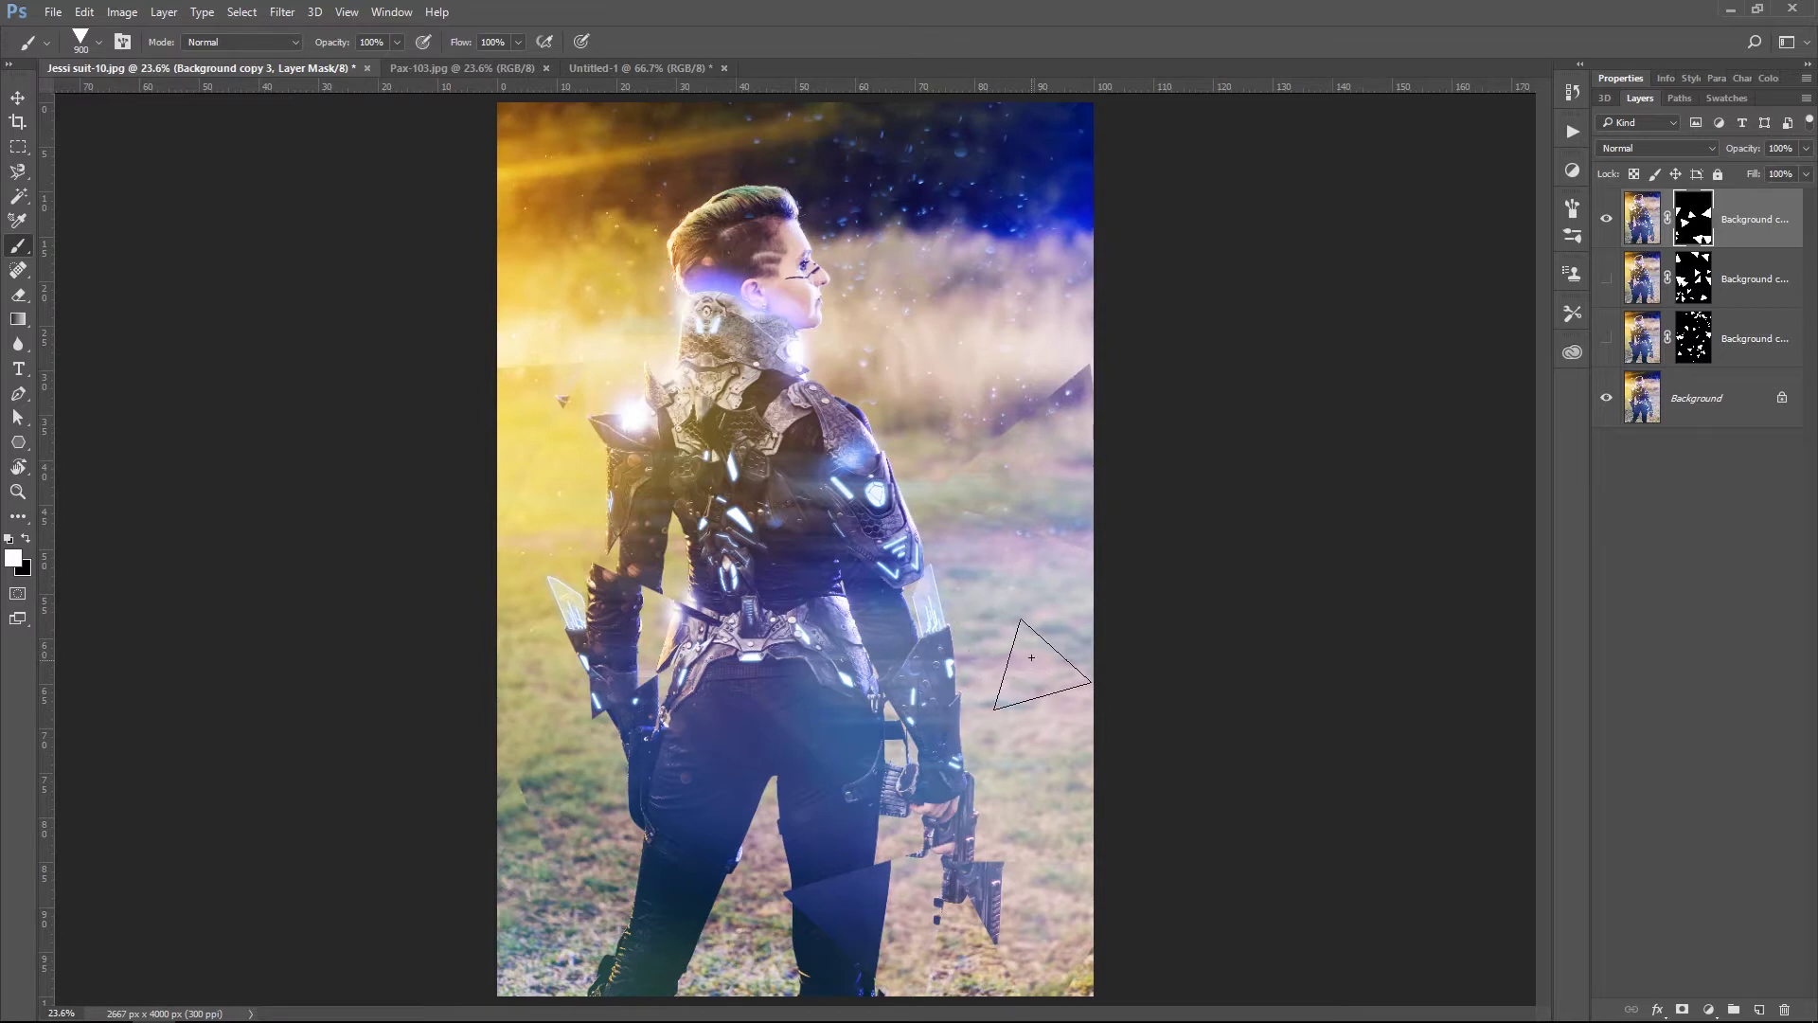
click(970, 706)
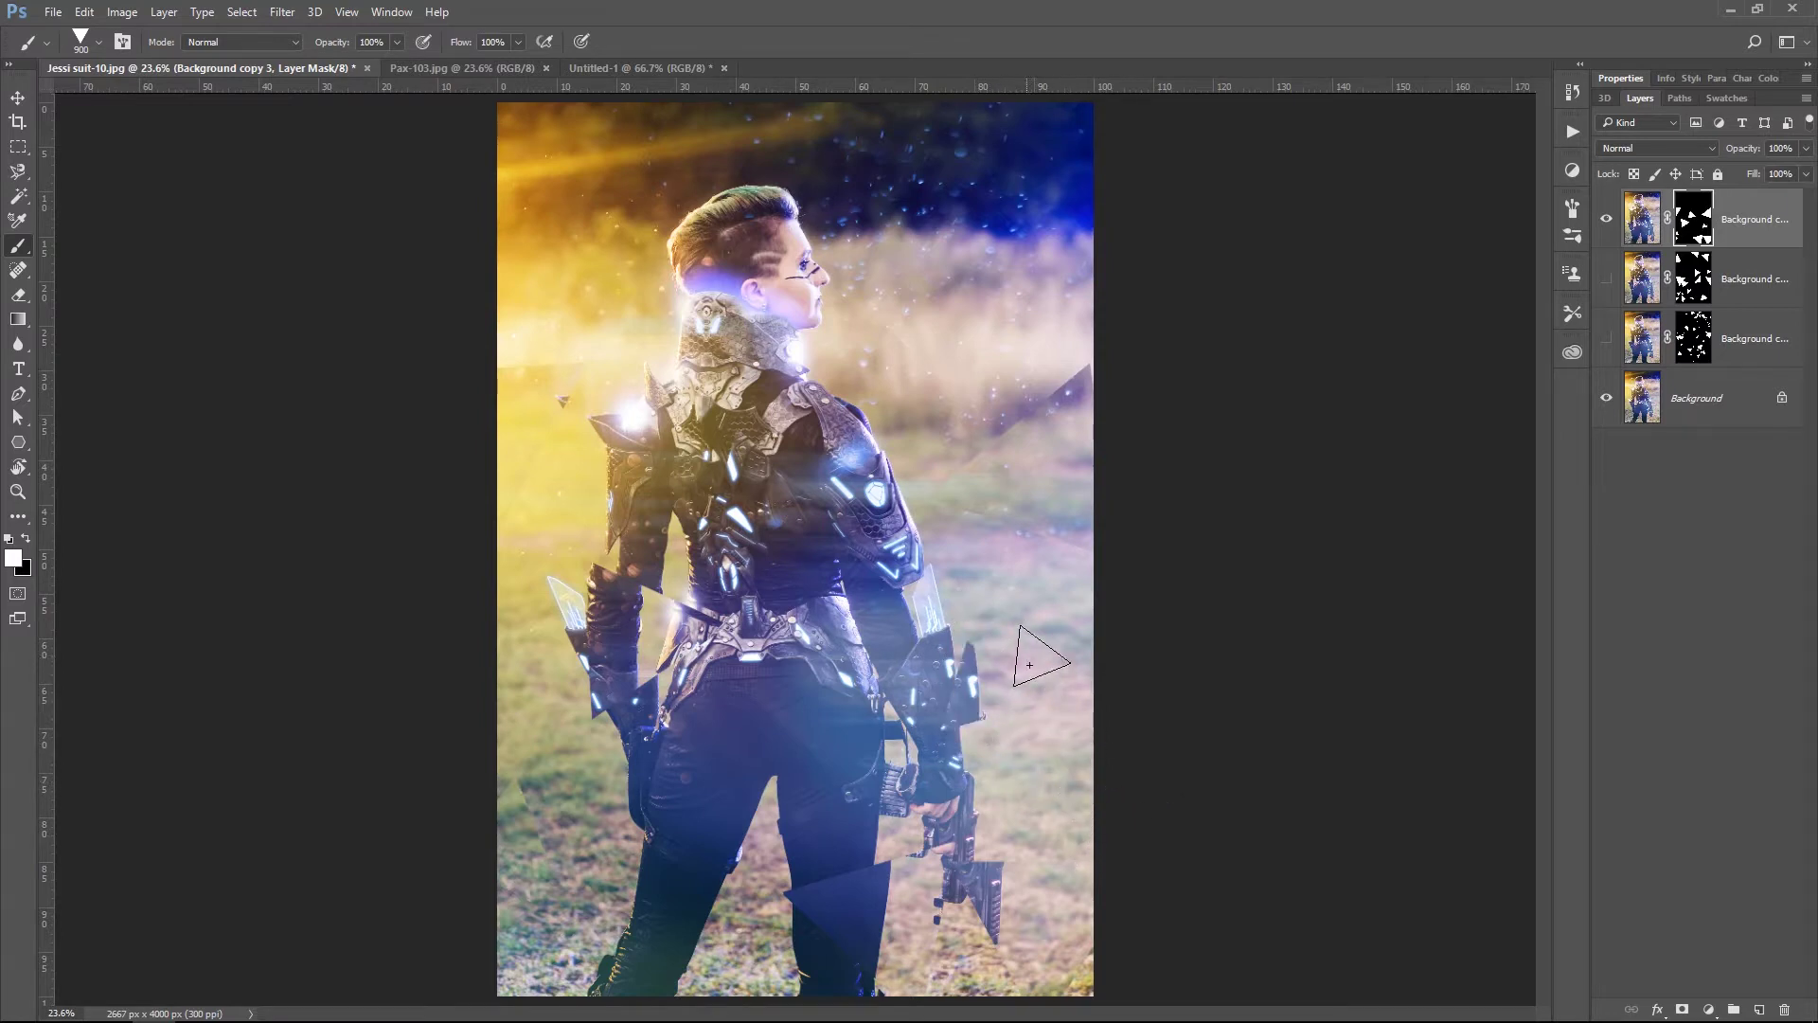
Make black the foreground colour and mask out triangular parts of the enlarged copy around the gun.
key(z)
drag(996, 912, 1045, 758)
key(b)
key(x)
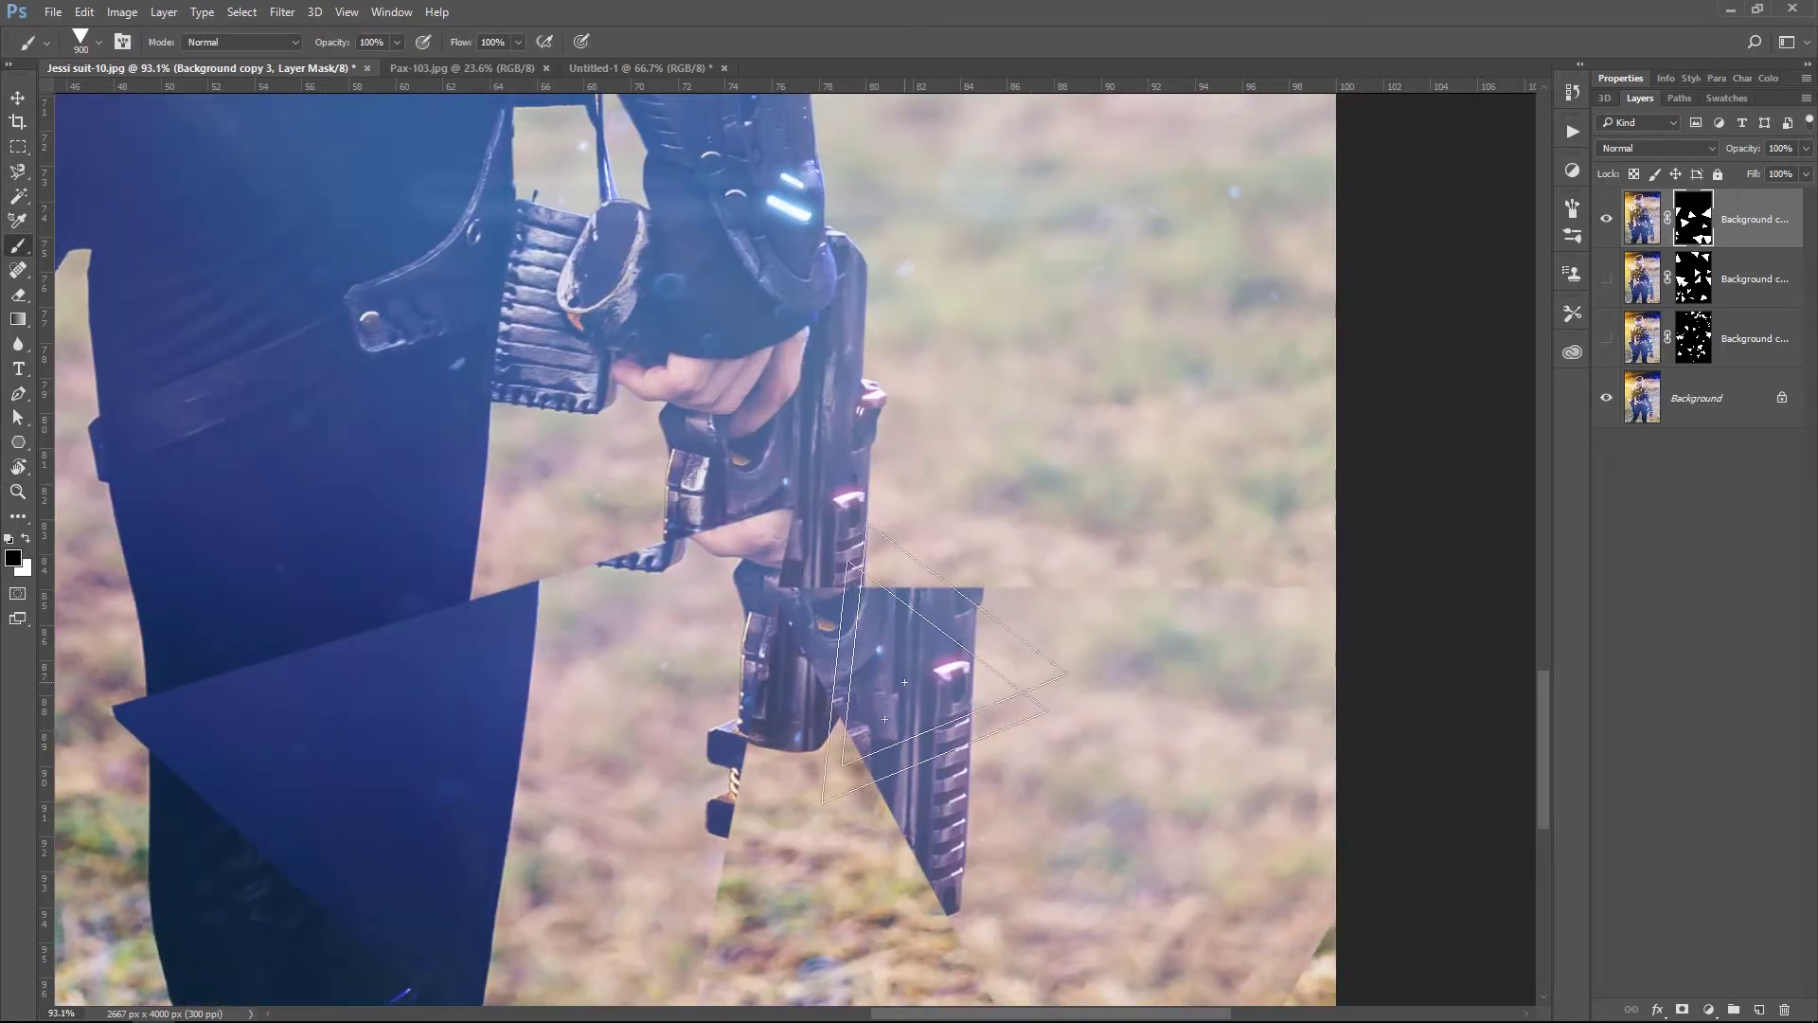
click(804, 625)
click(709, 647)
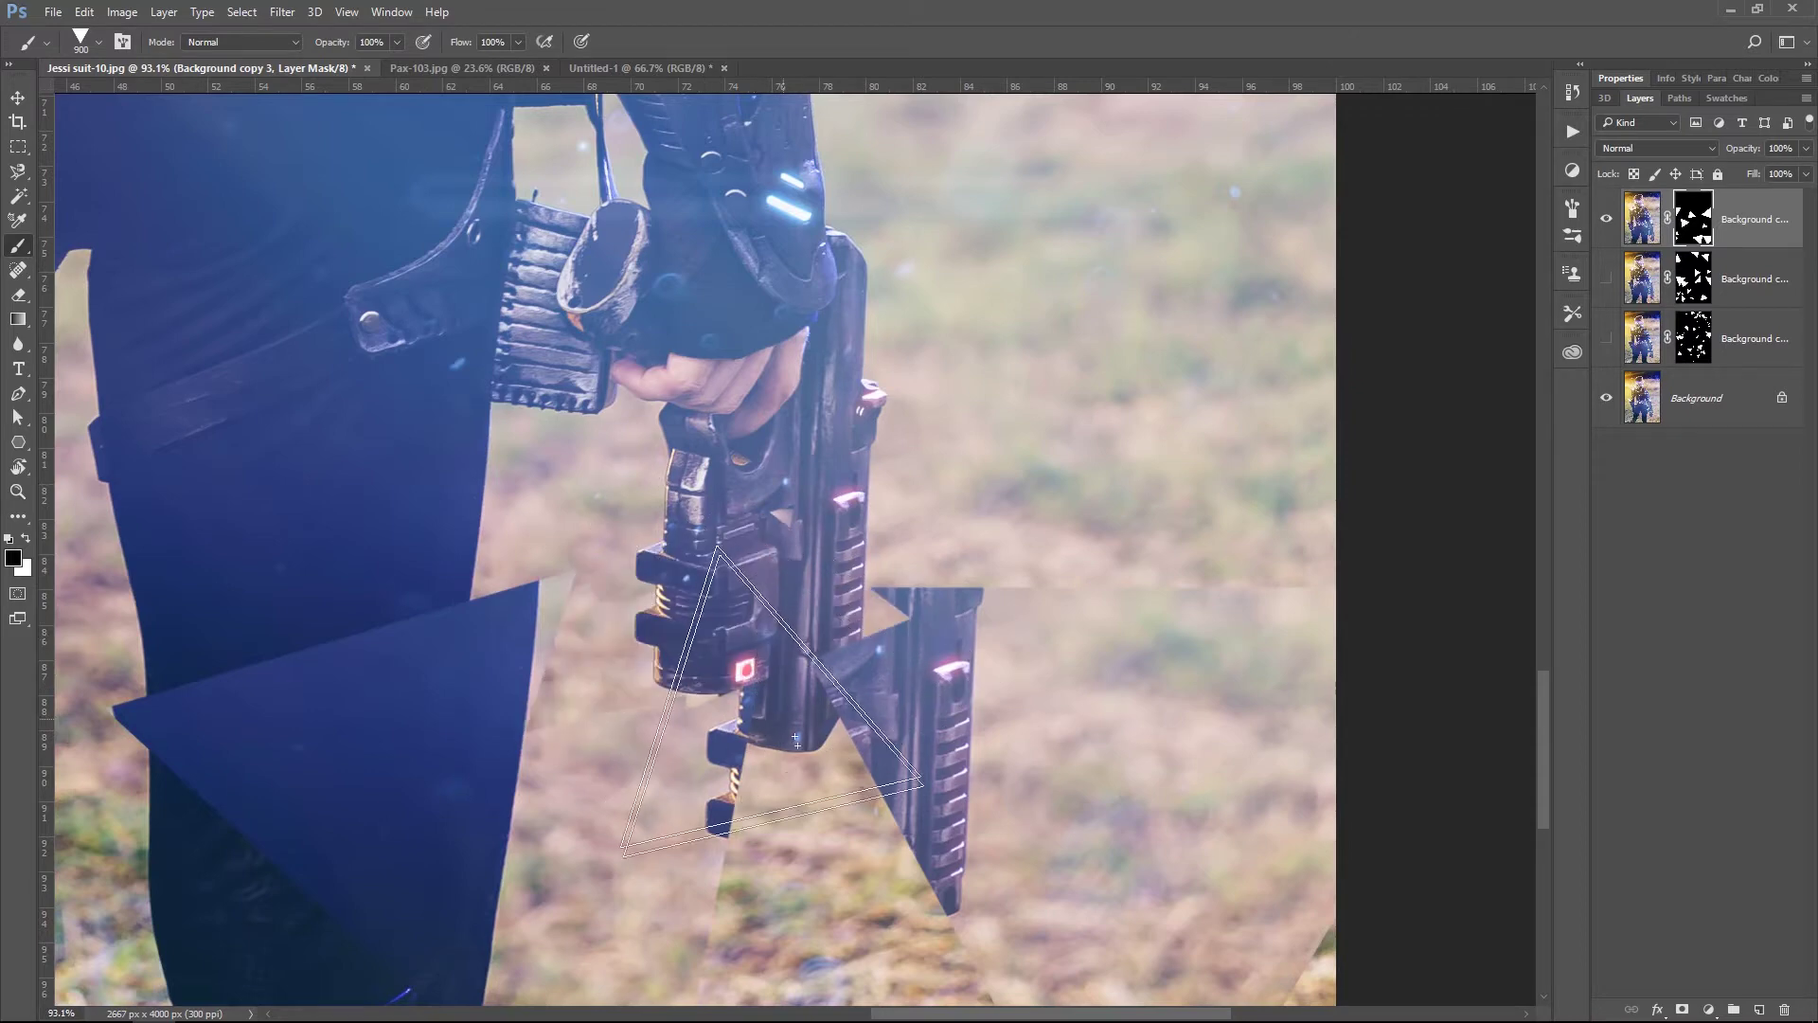
click(909, 609)
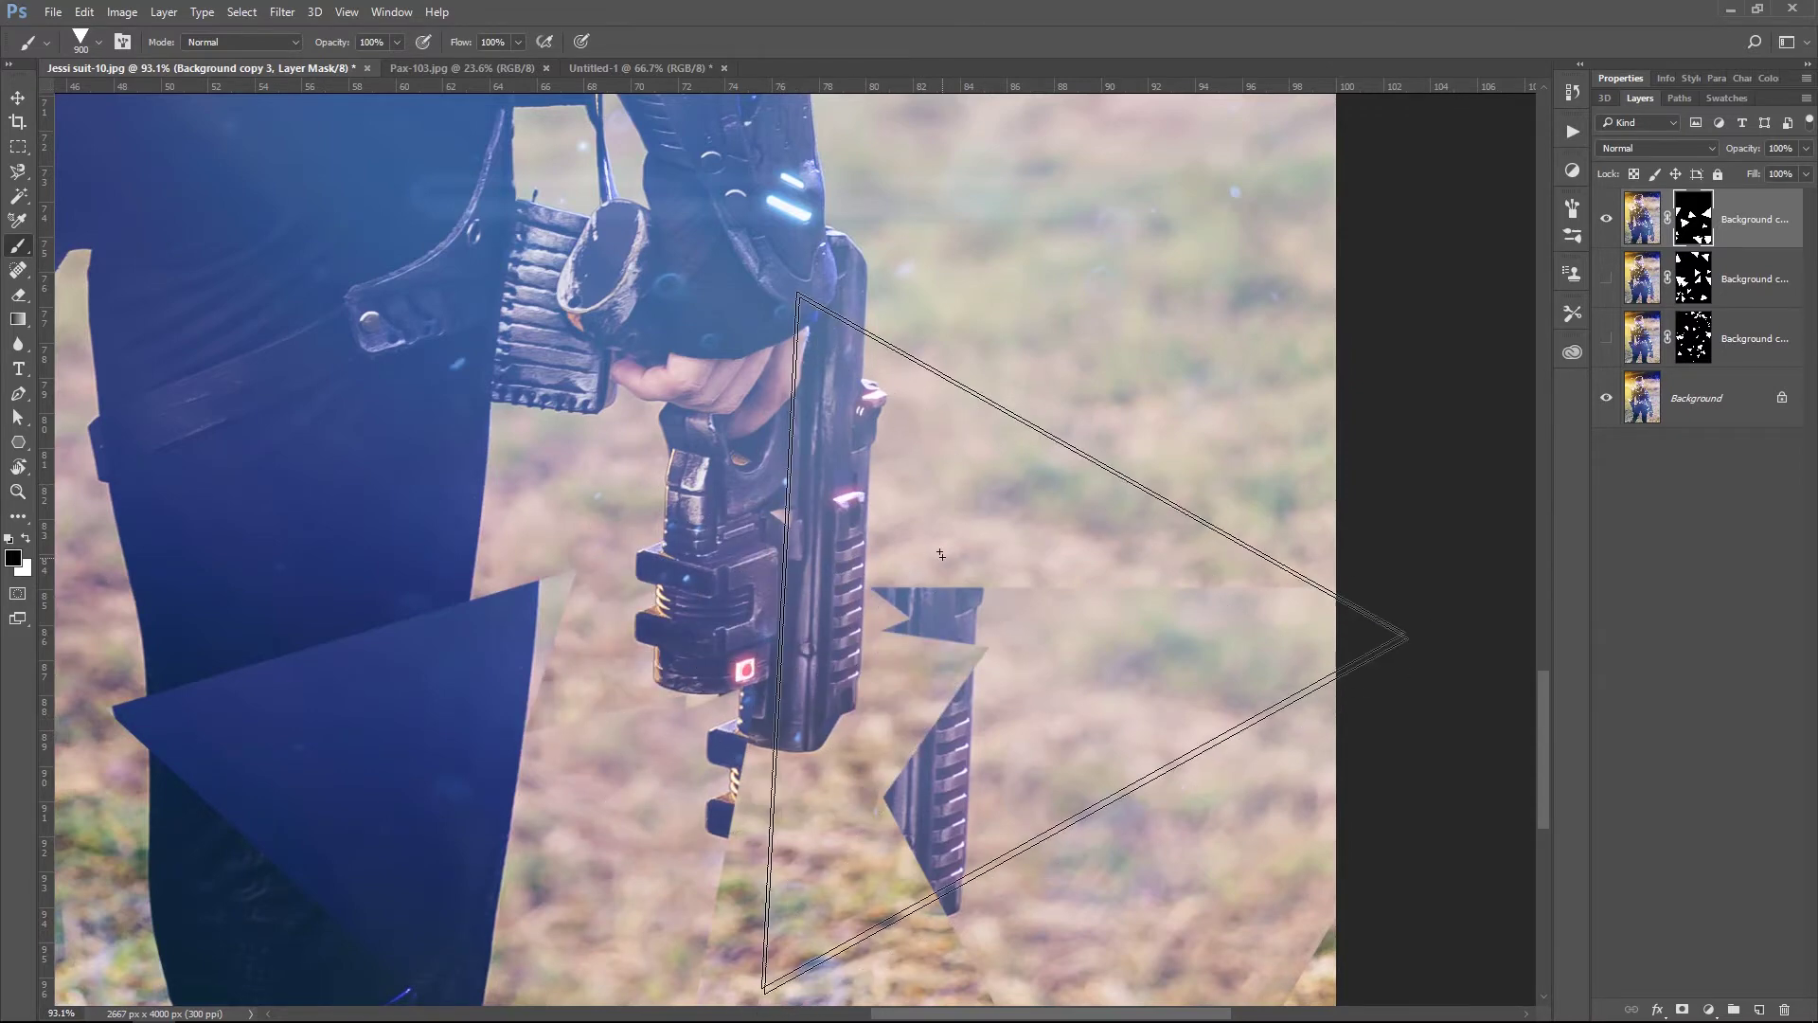
Display the Background copy 3 mask on its own and resume using the Brush tool.
key(z)
drag(813, 480, 681, 483)
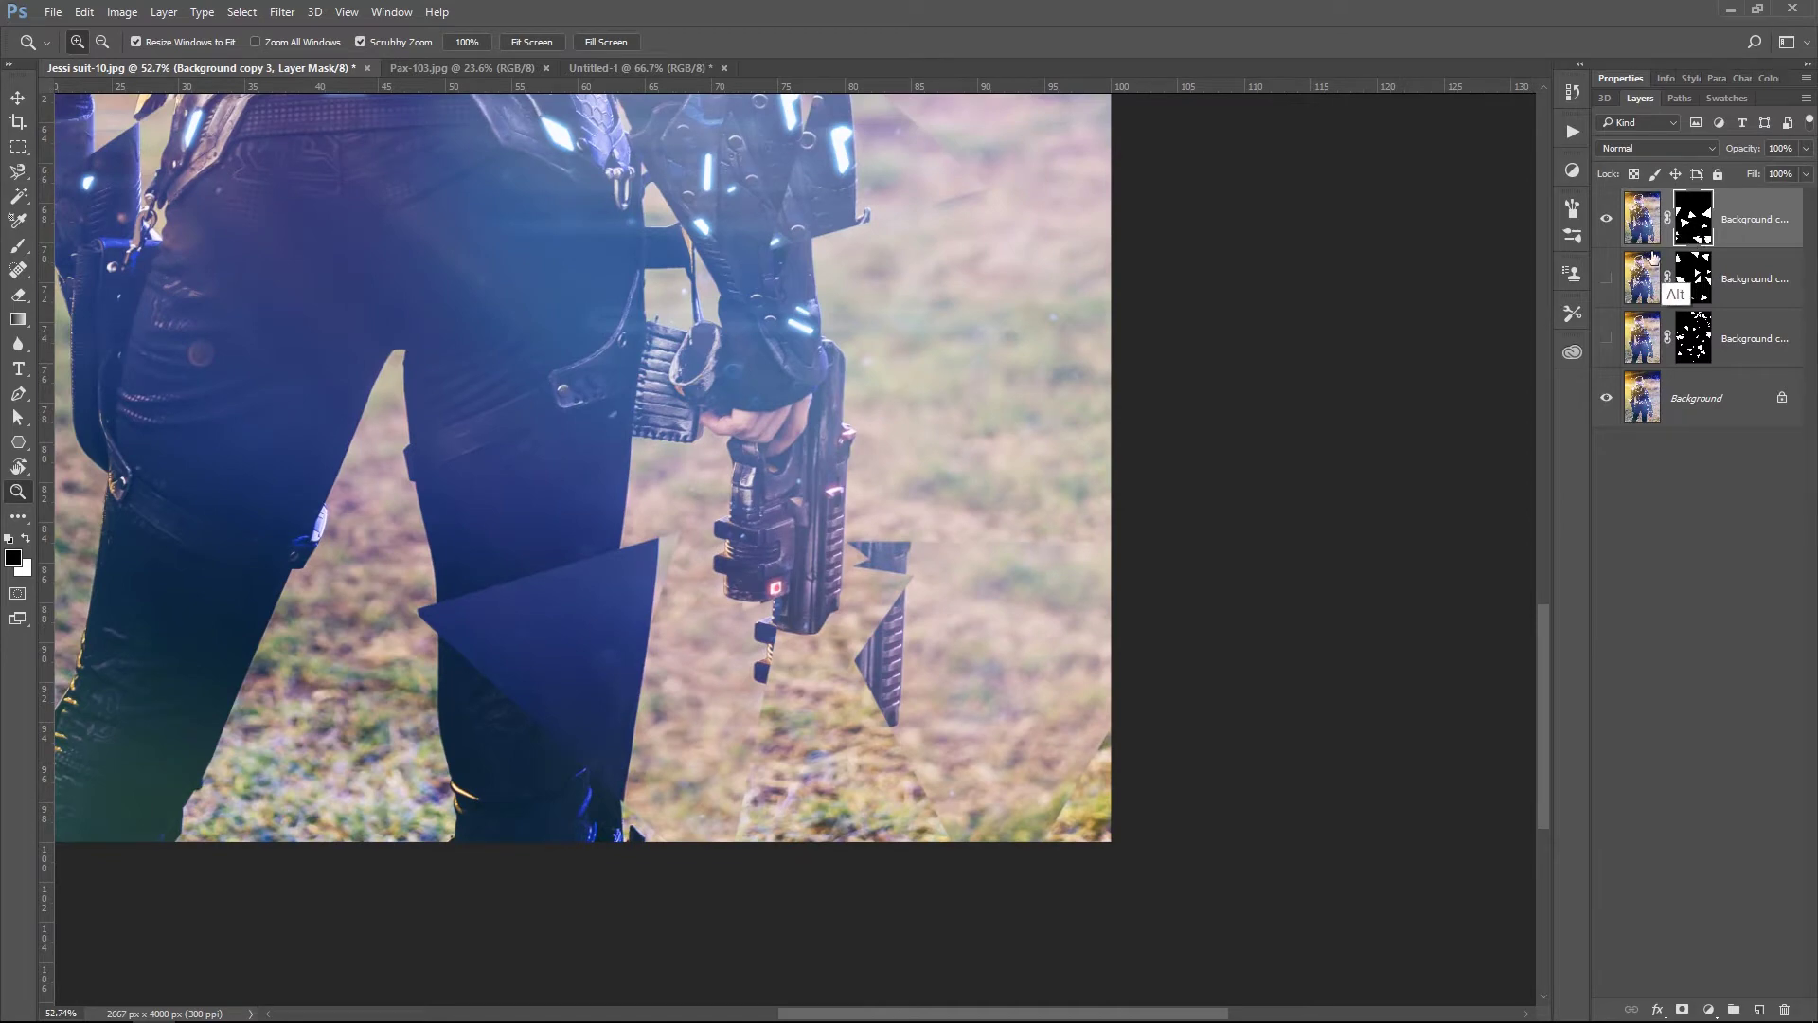
key(alt+backslash)
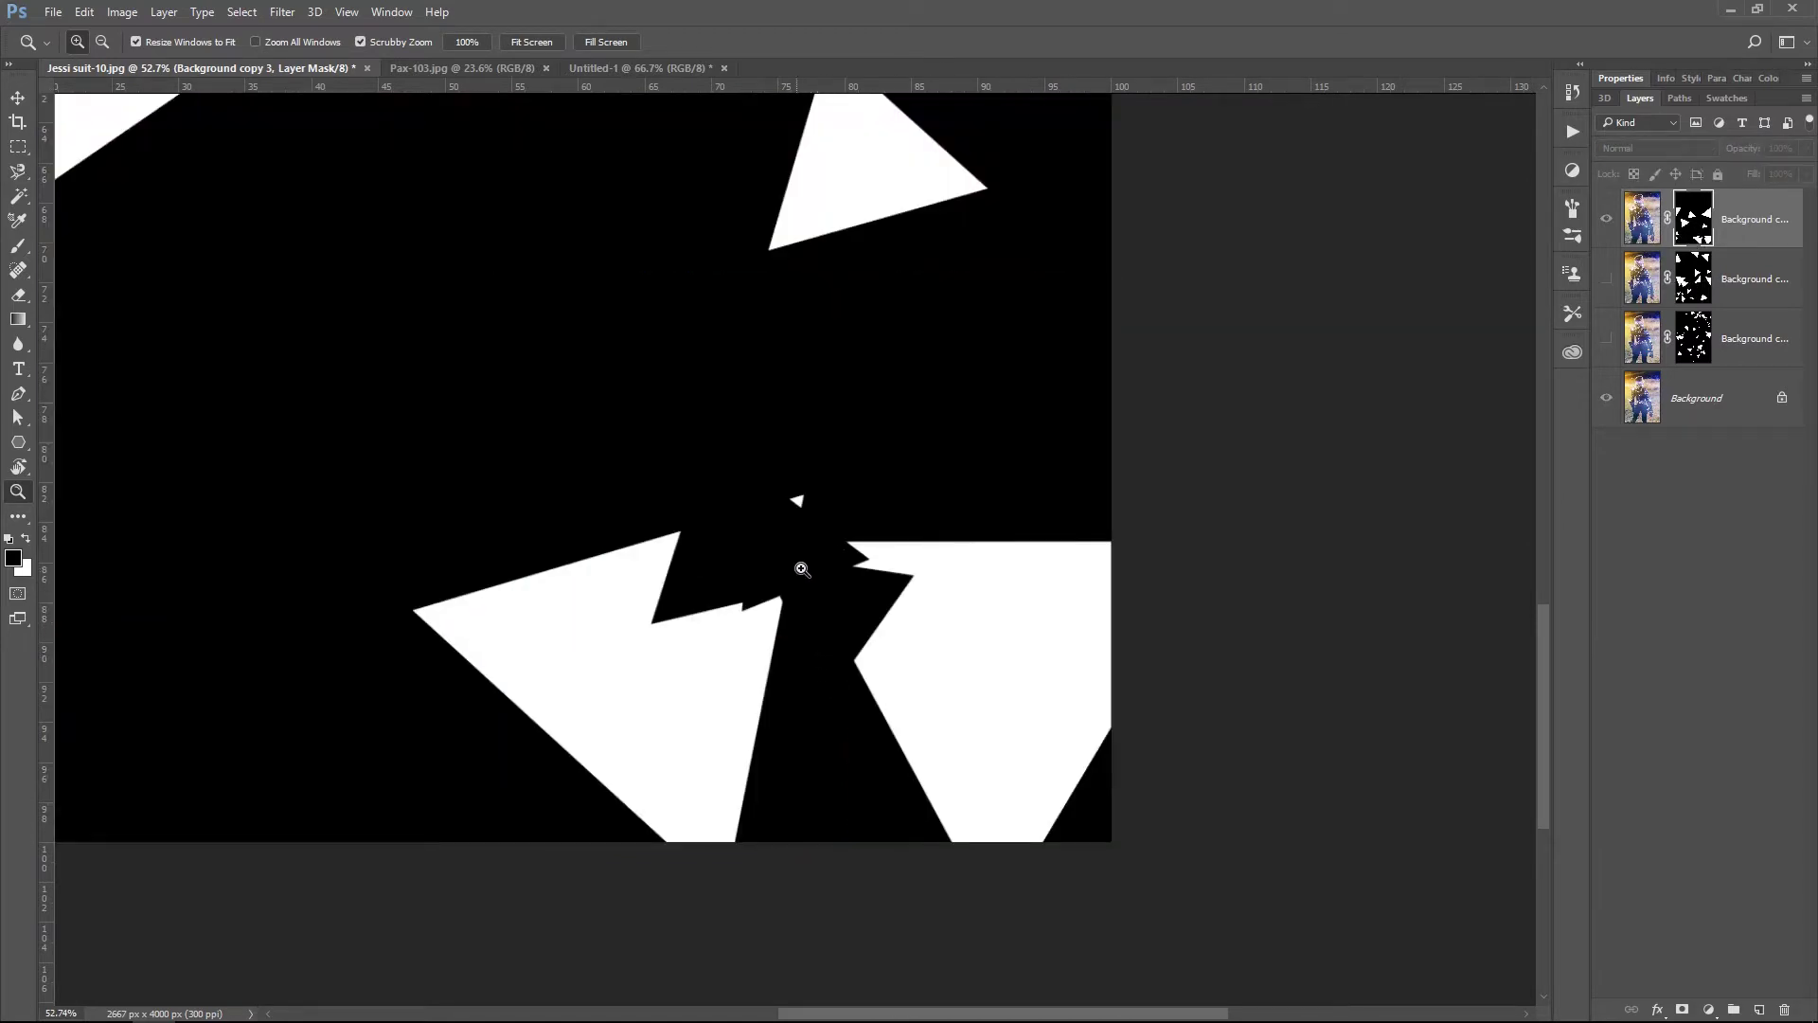
mouse_move(877, 605)
mouse_down()
mouse_move(900, 609)
mouse_move(786, 615)
mouse_up()
key(b)
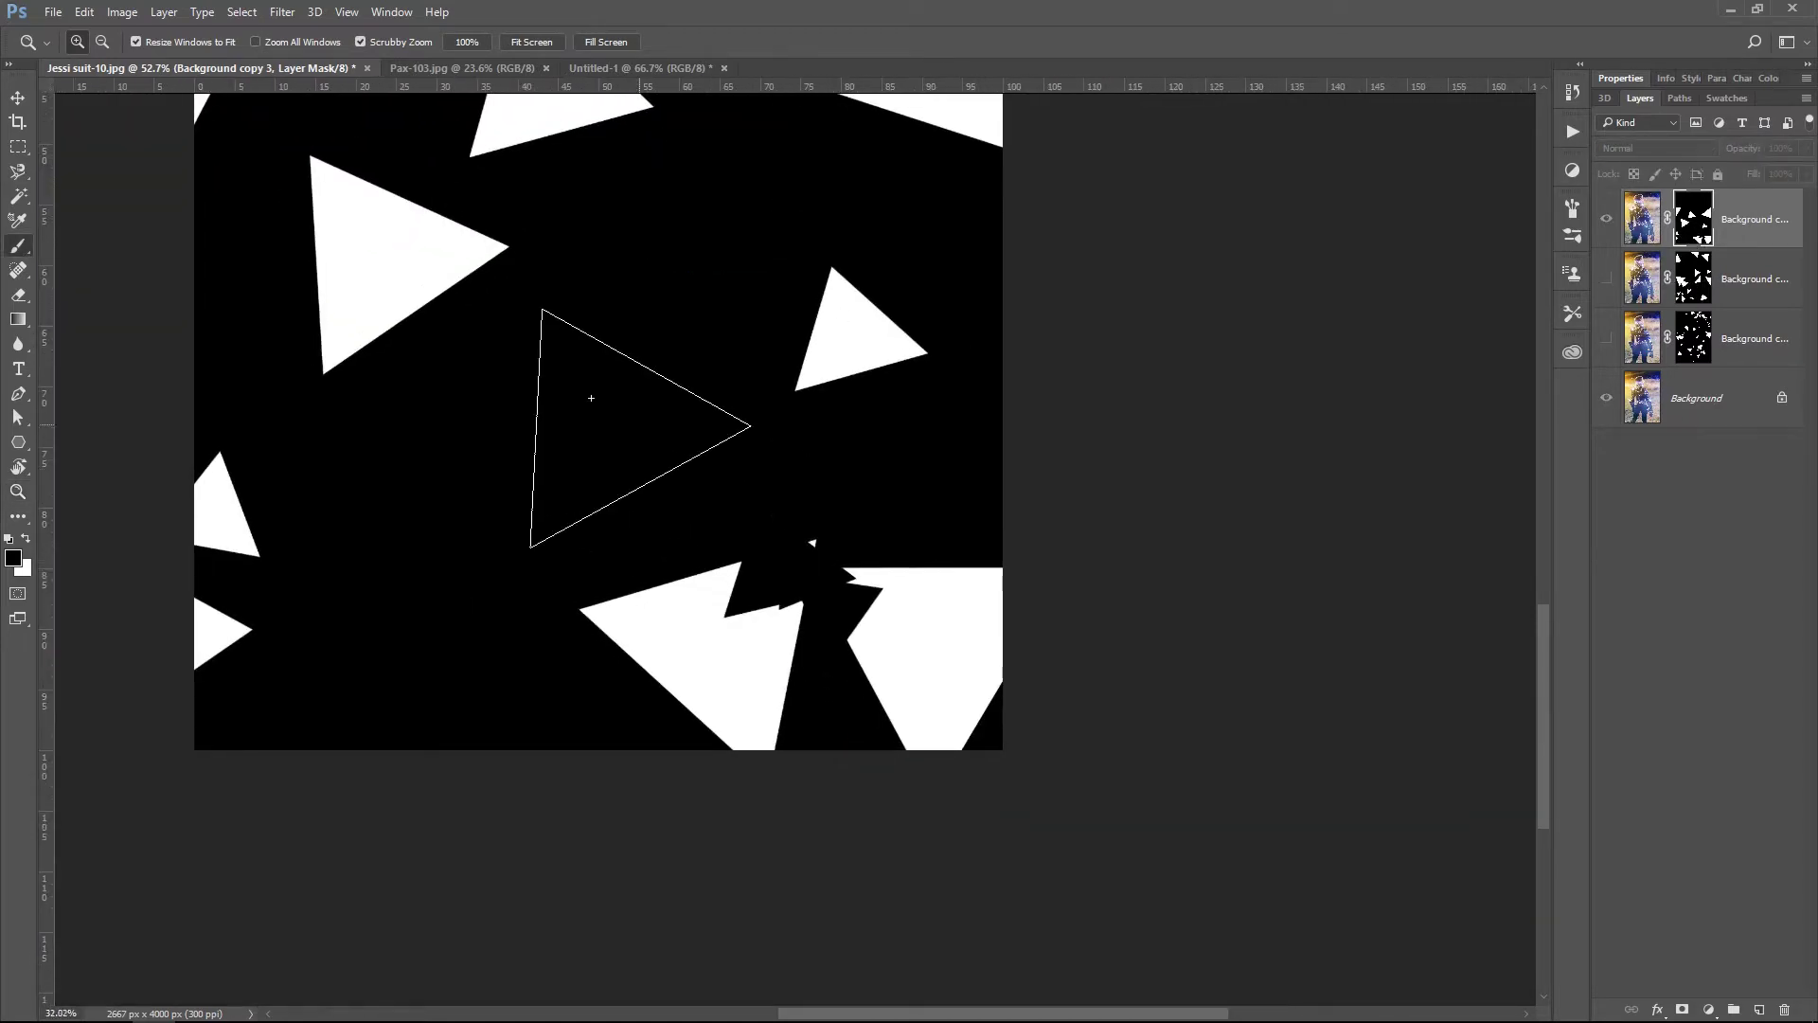
Reduce the brush to 250 px and cut small black triangles out of the white shapes around the mask's middle.
key(bracketleft)
key(bracketleft)
key(bracketleft)
key(bracketleft)
key(bracketleft)
key(bracketleft)
key(bracketleft)
key(bracketleft)
key(bracketleft)
key(bracketleft)
click(333, 301)
click(428, 278)
click(855, 290)
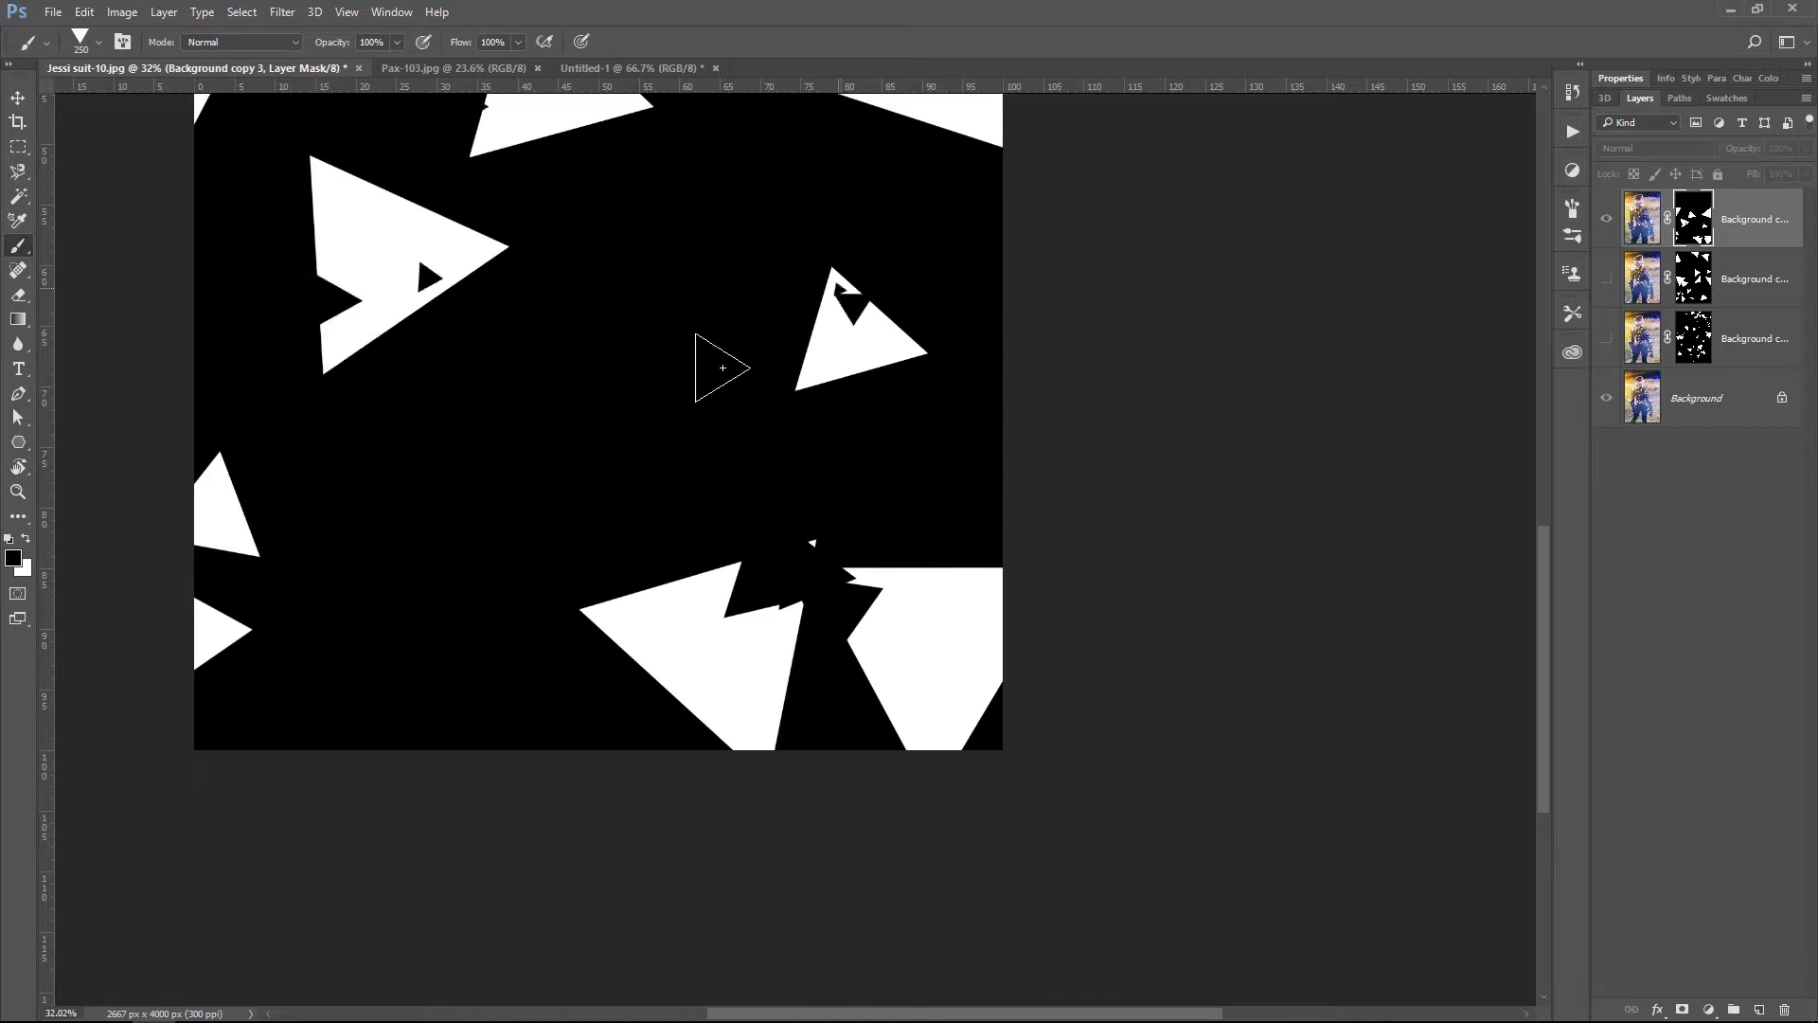
Cut more small black notches and holes into the white triangles in the upper part of the mask.
scroll(678, 702, up, 8)
click(574, 487)
click(651, 496)
click(904, 434)
click(273, 335)
click(274, 468)
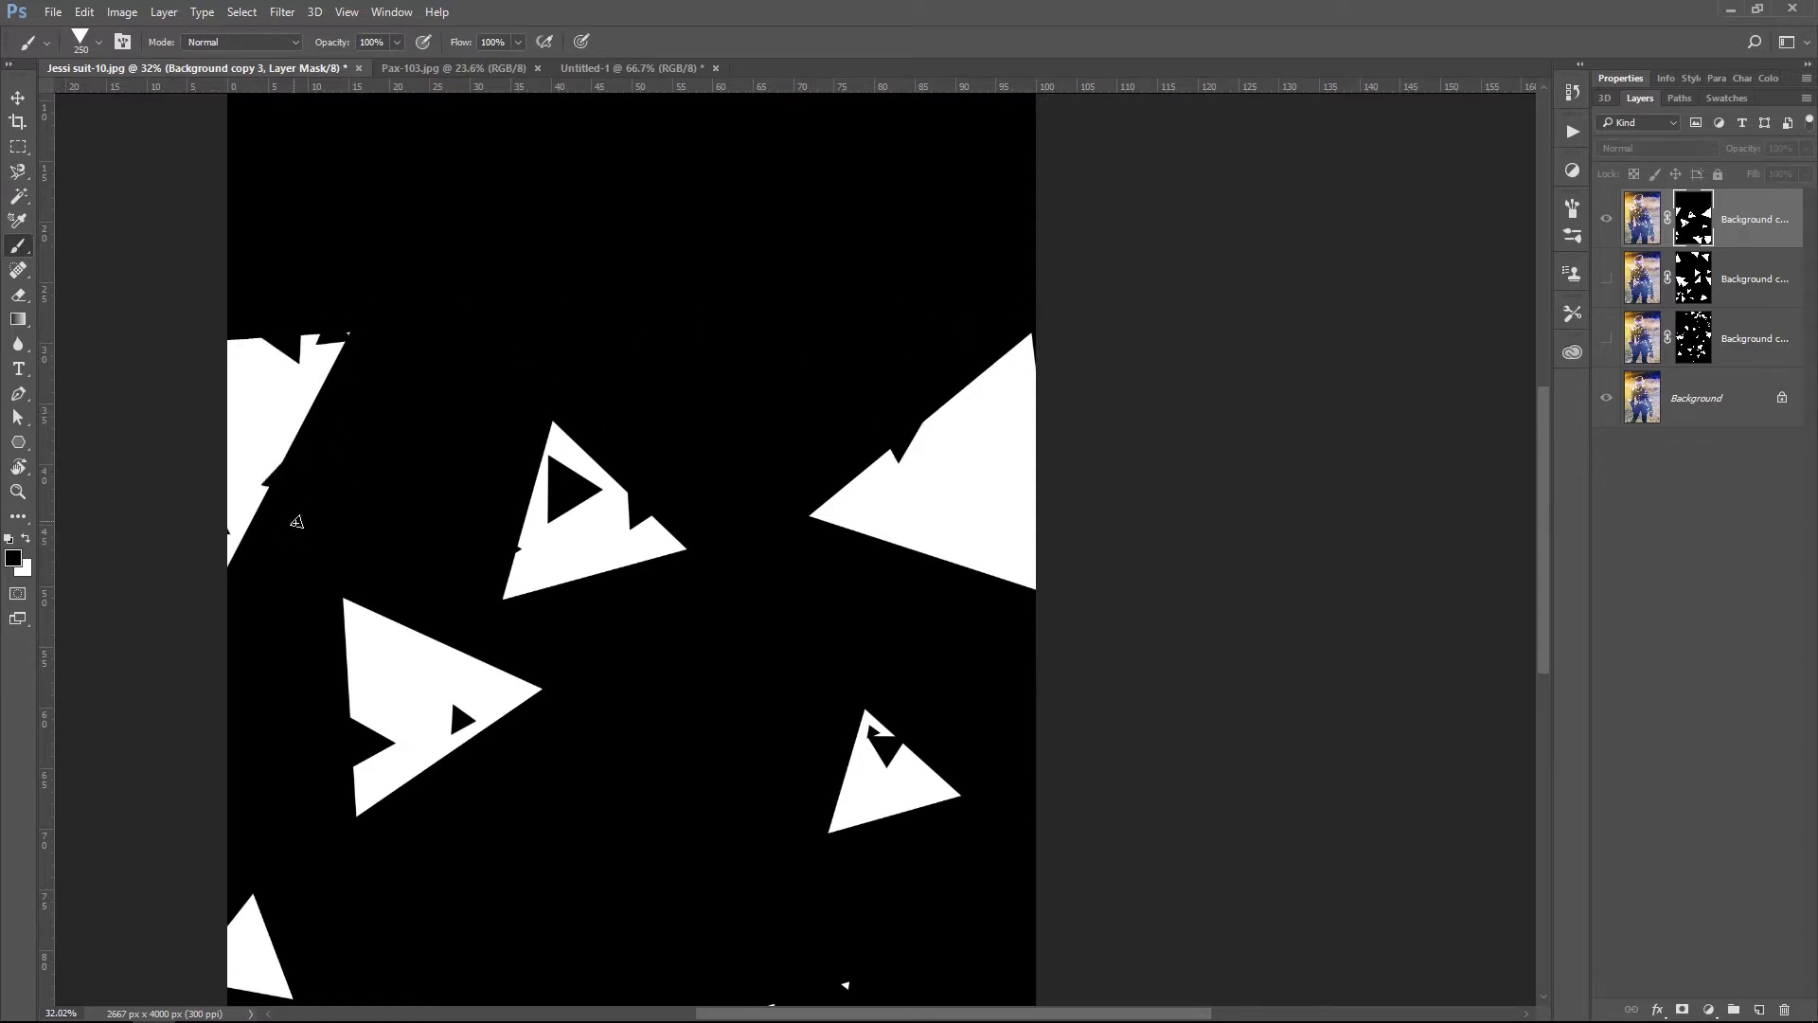
click(992, 568)
click(1053, 443)
click(1004, 445)
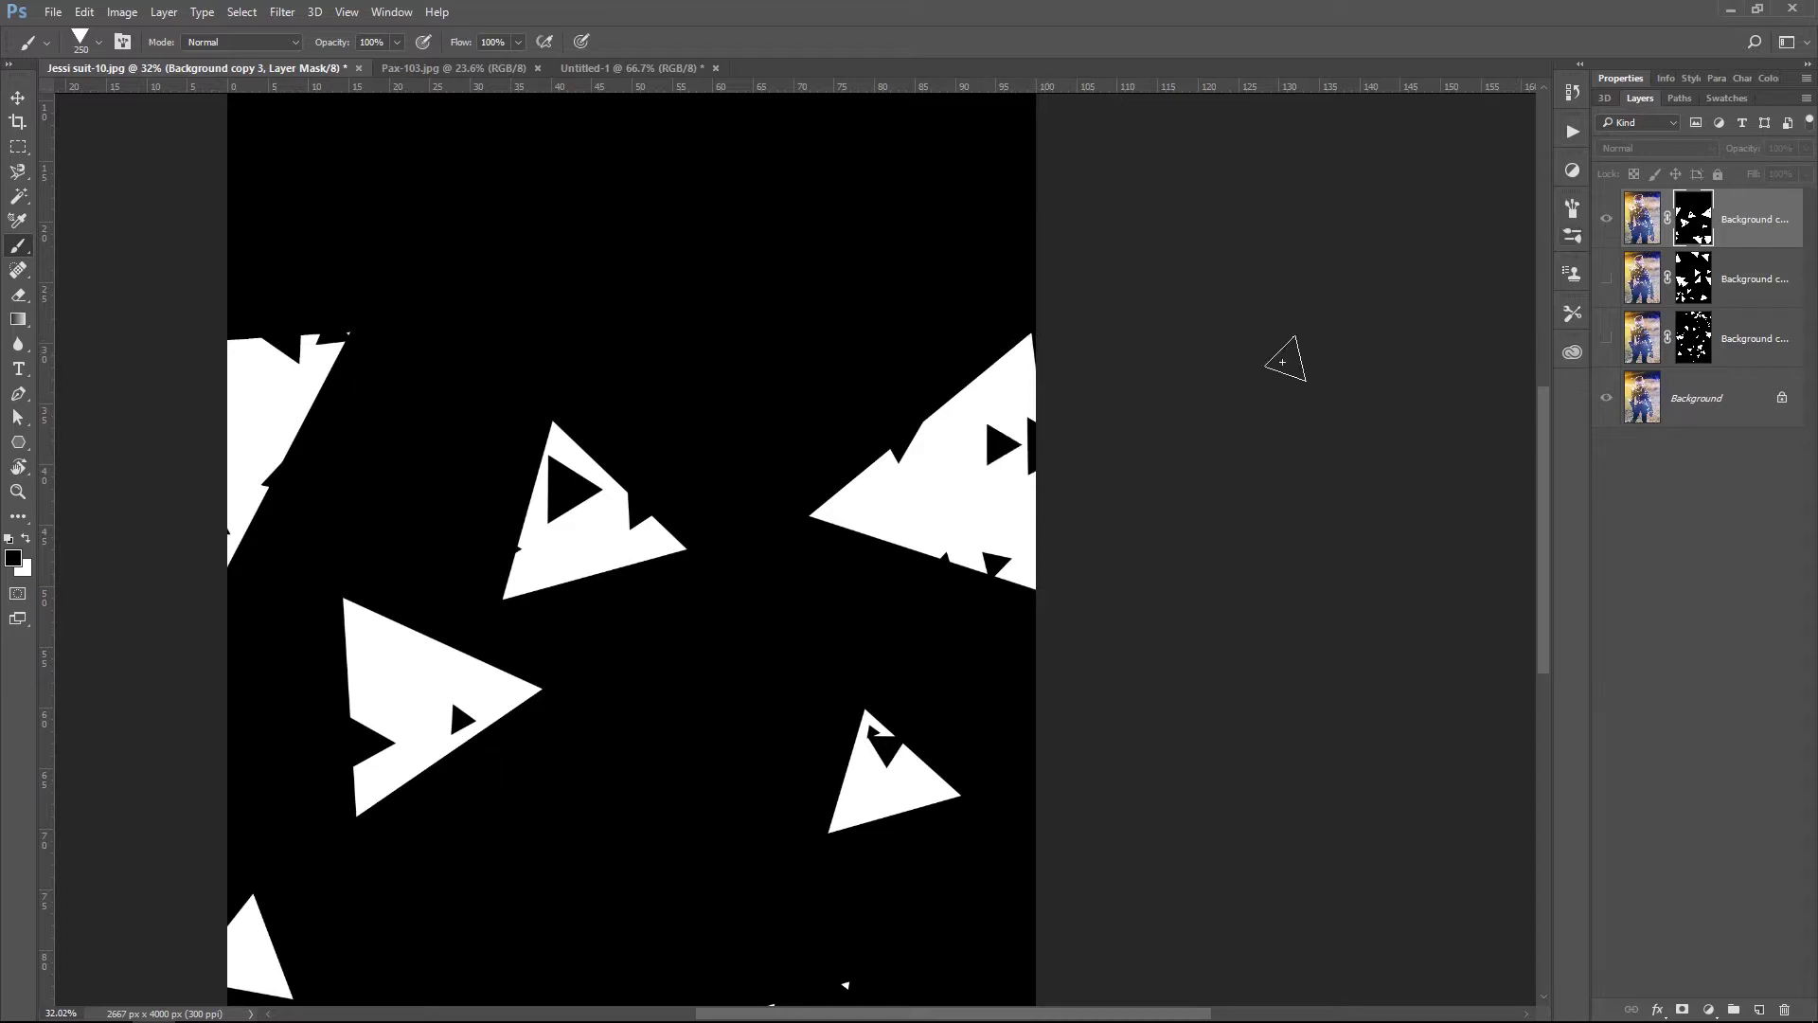
drag(862, 659, 996, 425)
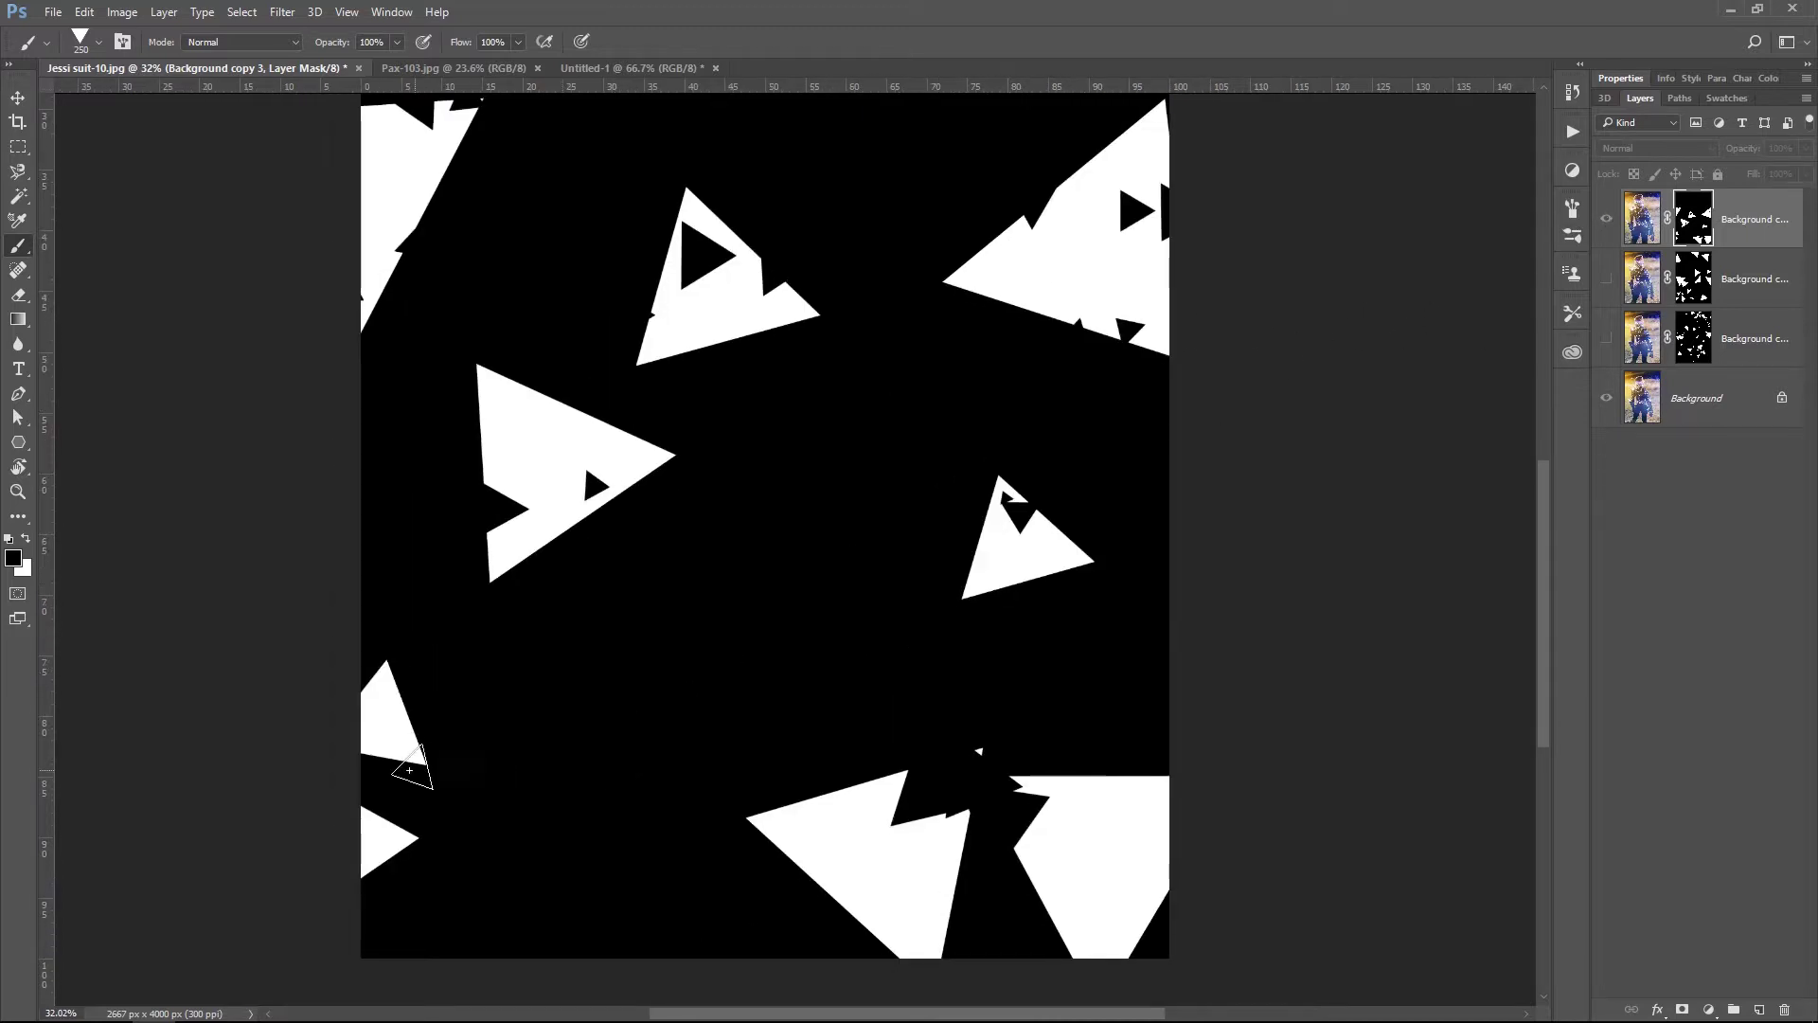
Return to the full image fitted to the screen and compare it with and without Background copy 3.
click(1641, 227)
key(z)
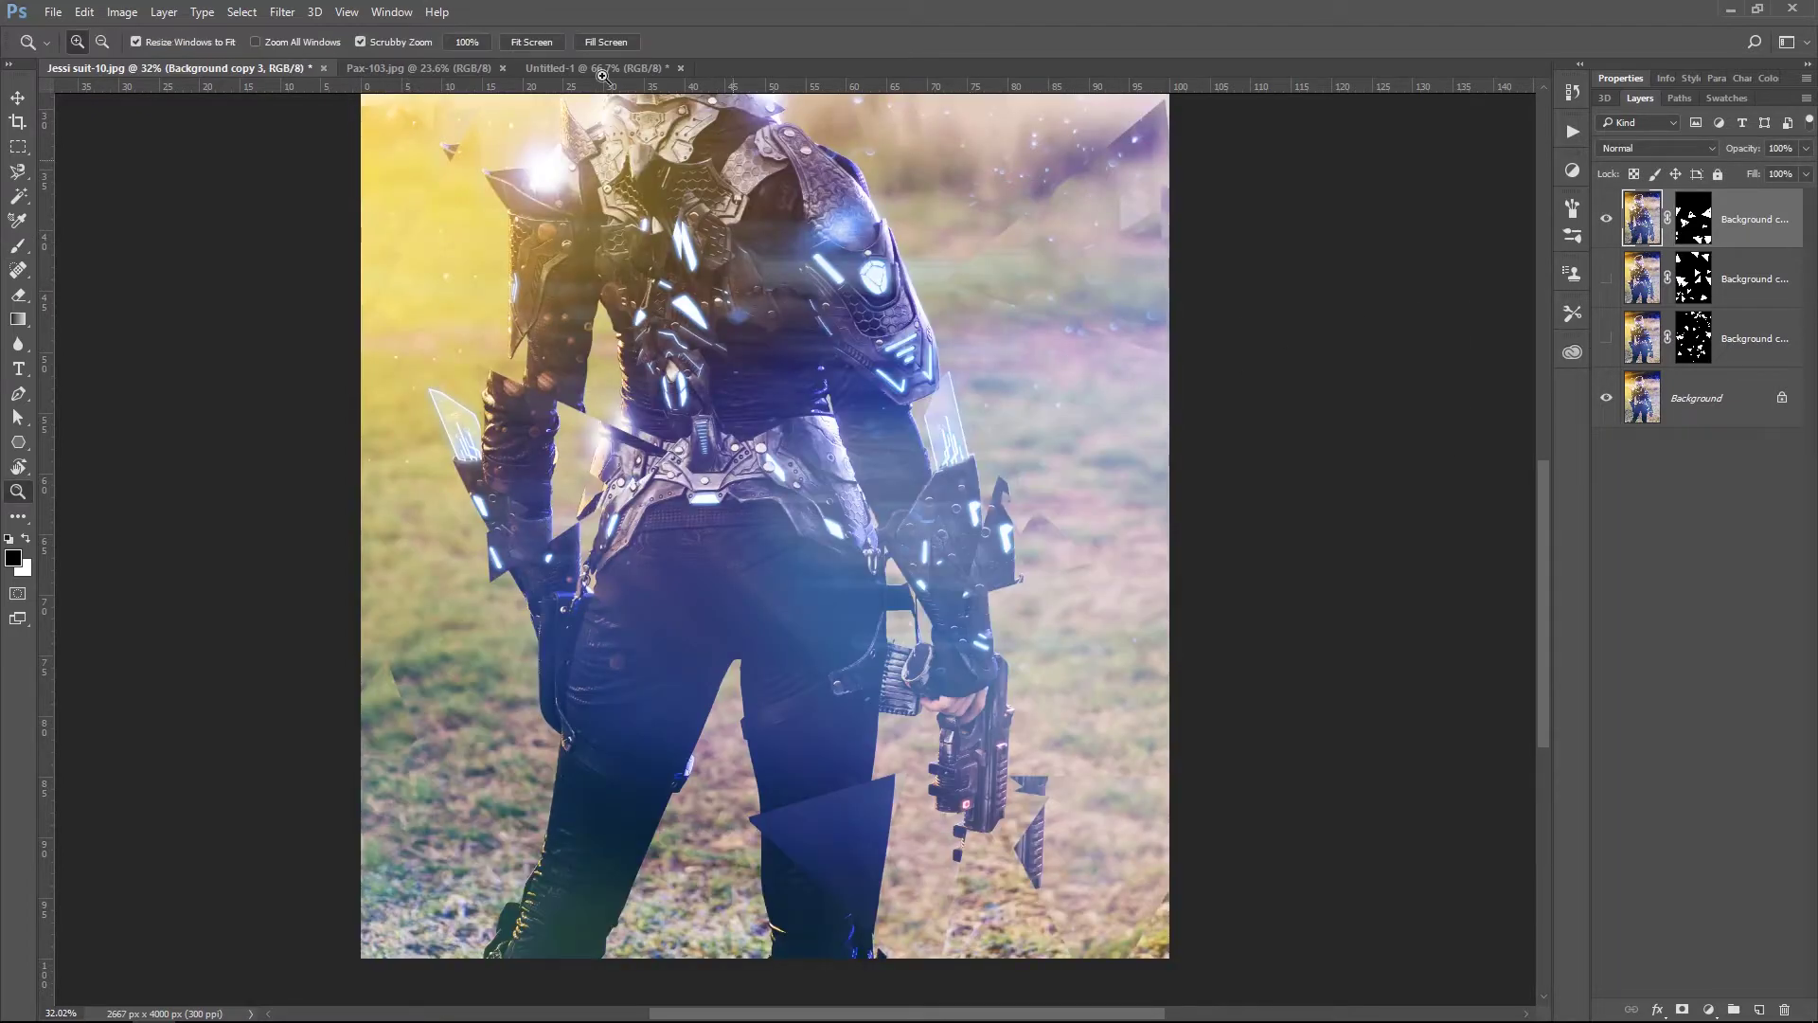
click(531, 41)
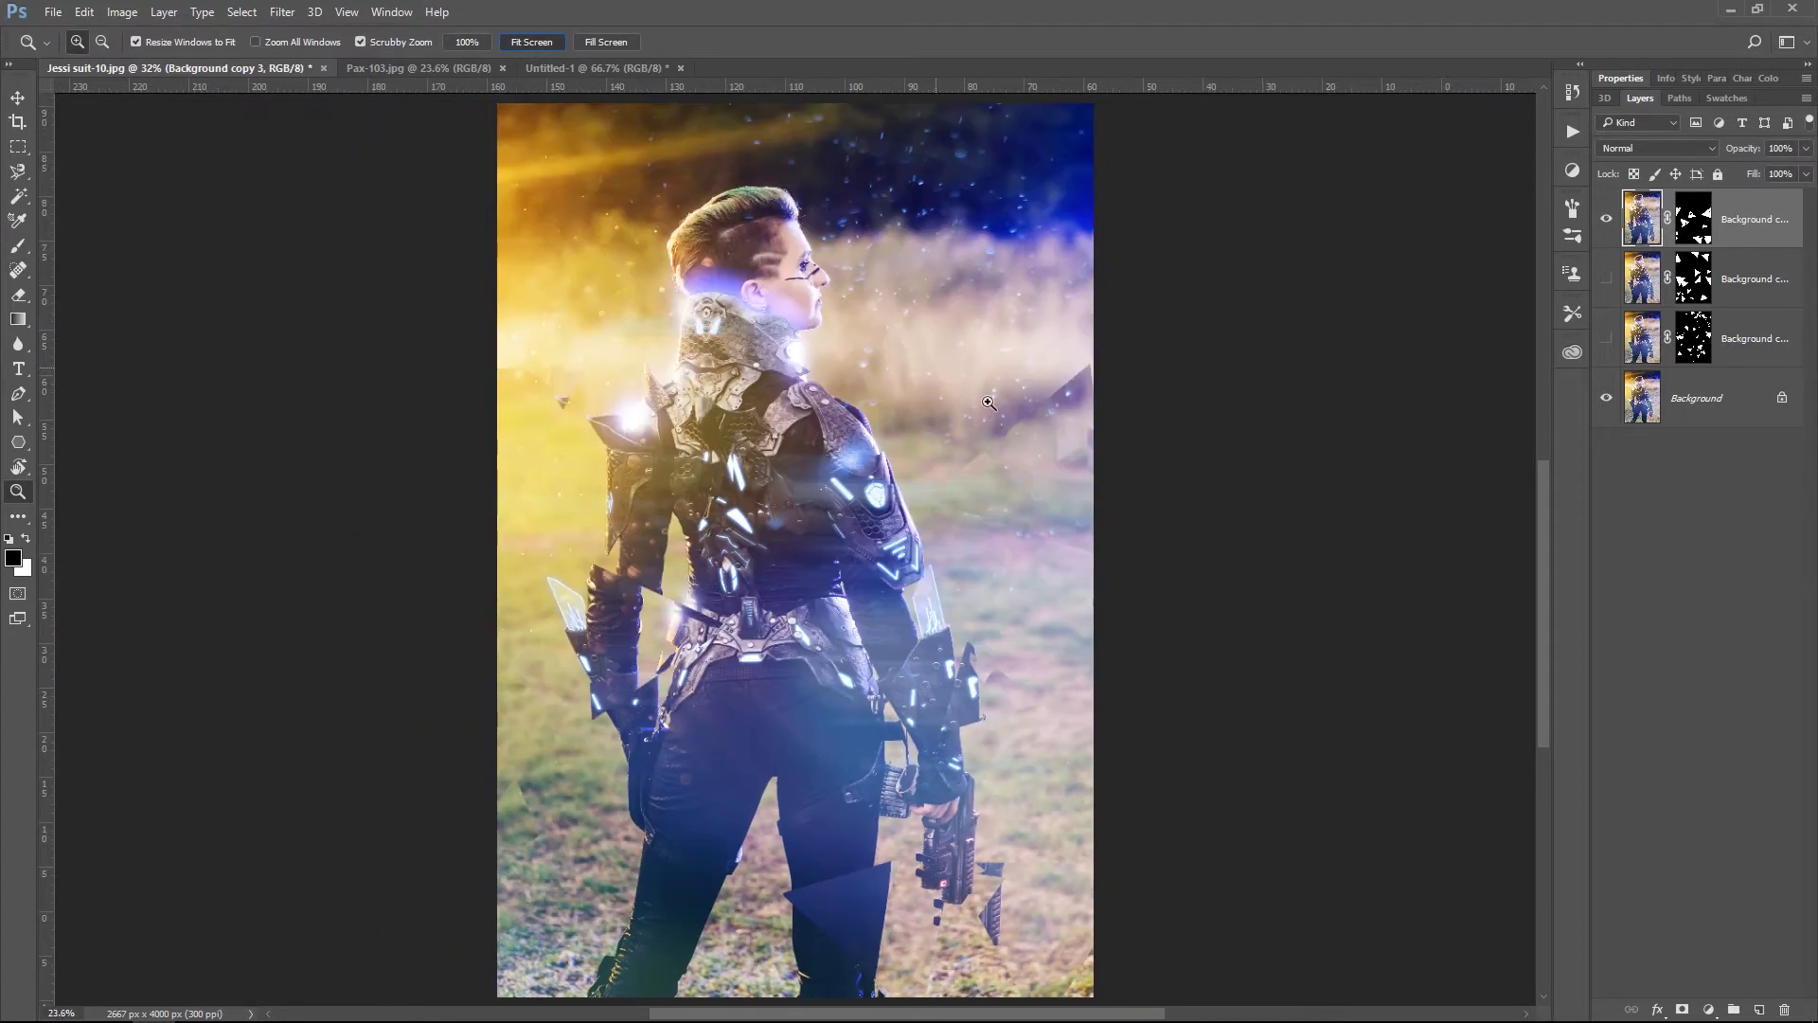
click(1607, 225)
click(1609, 223)
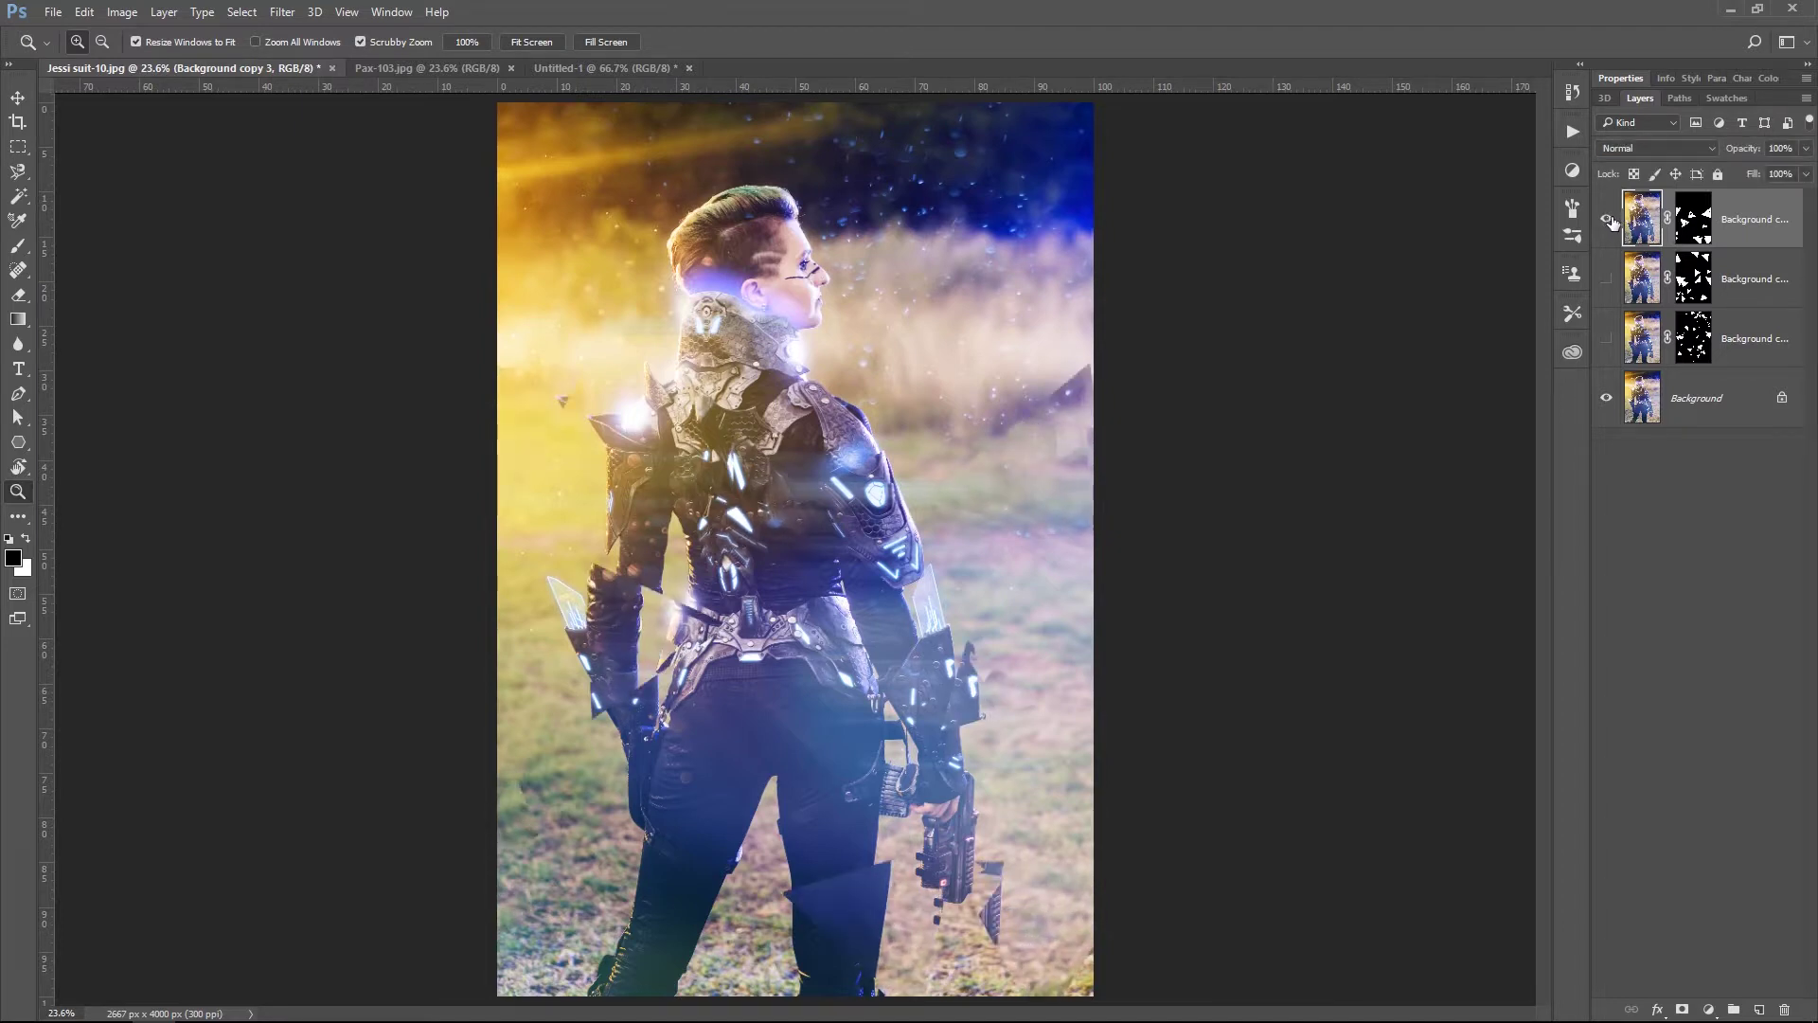
Show Background copy 2 and Background copy as well to examine the combined triangle effect.
click(1607, 279)
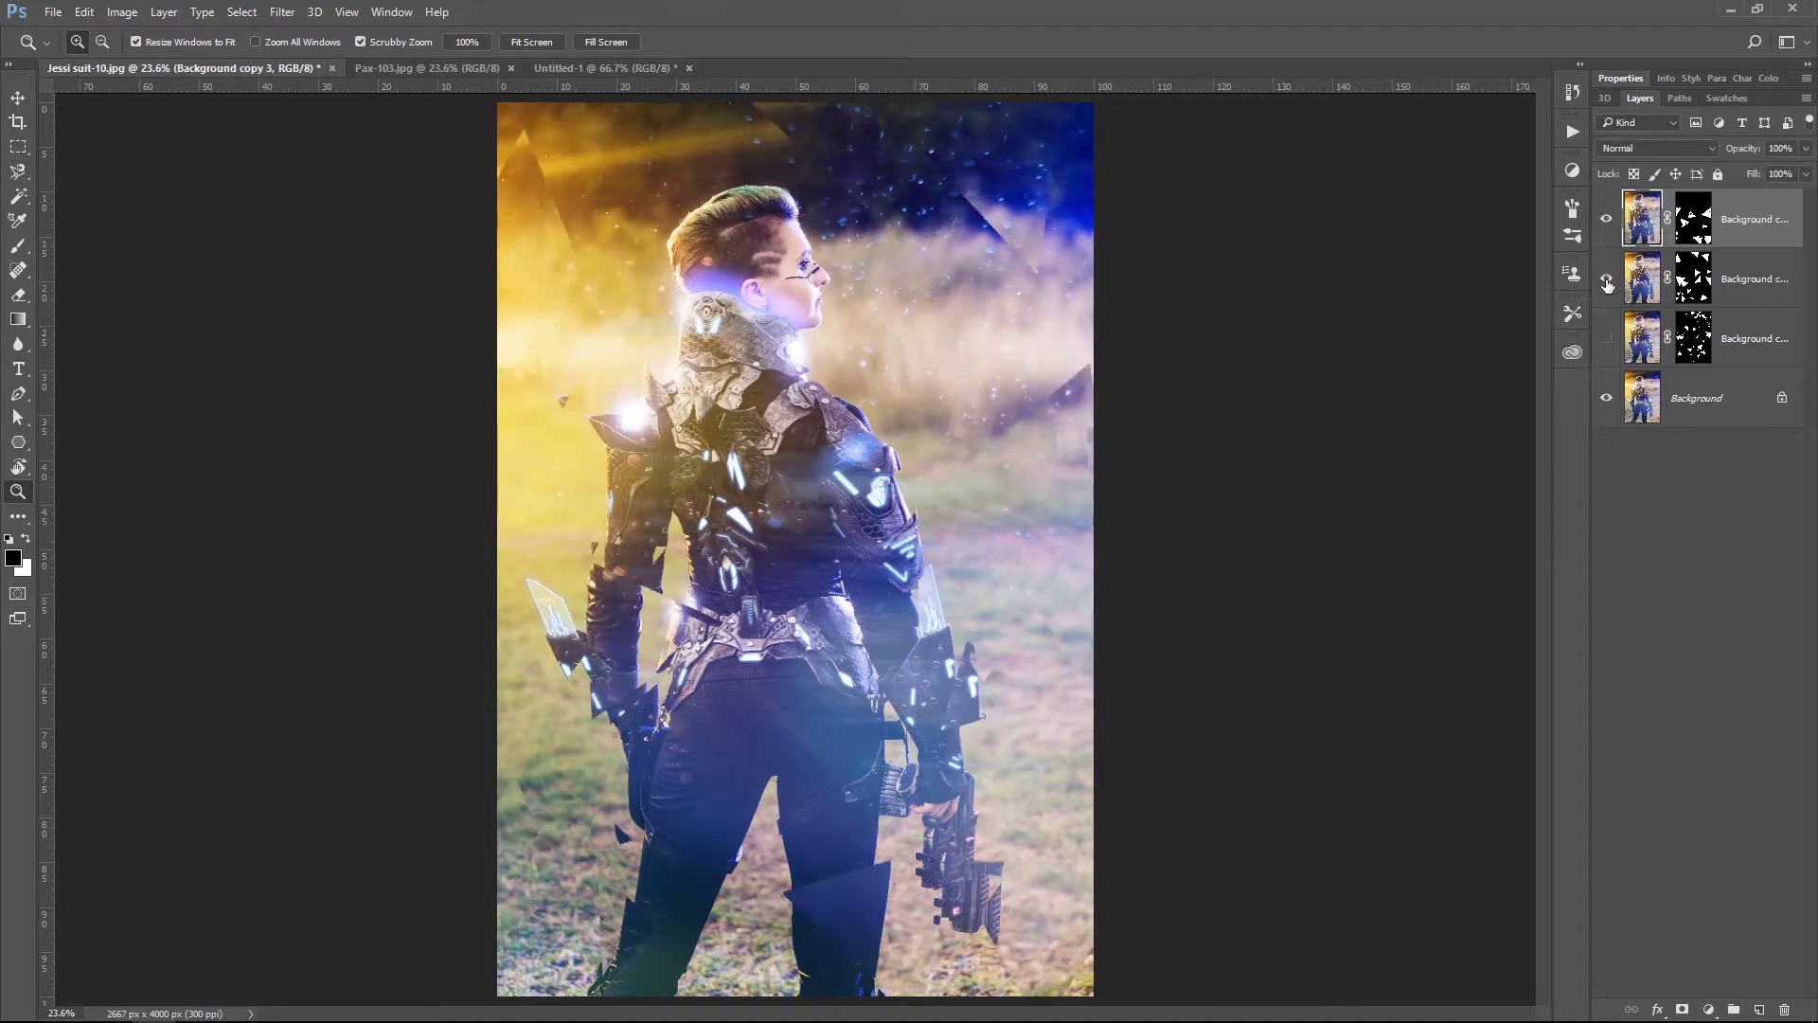
click(1606, 341)
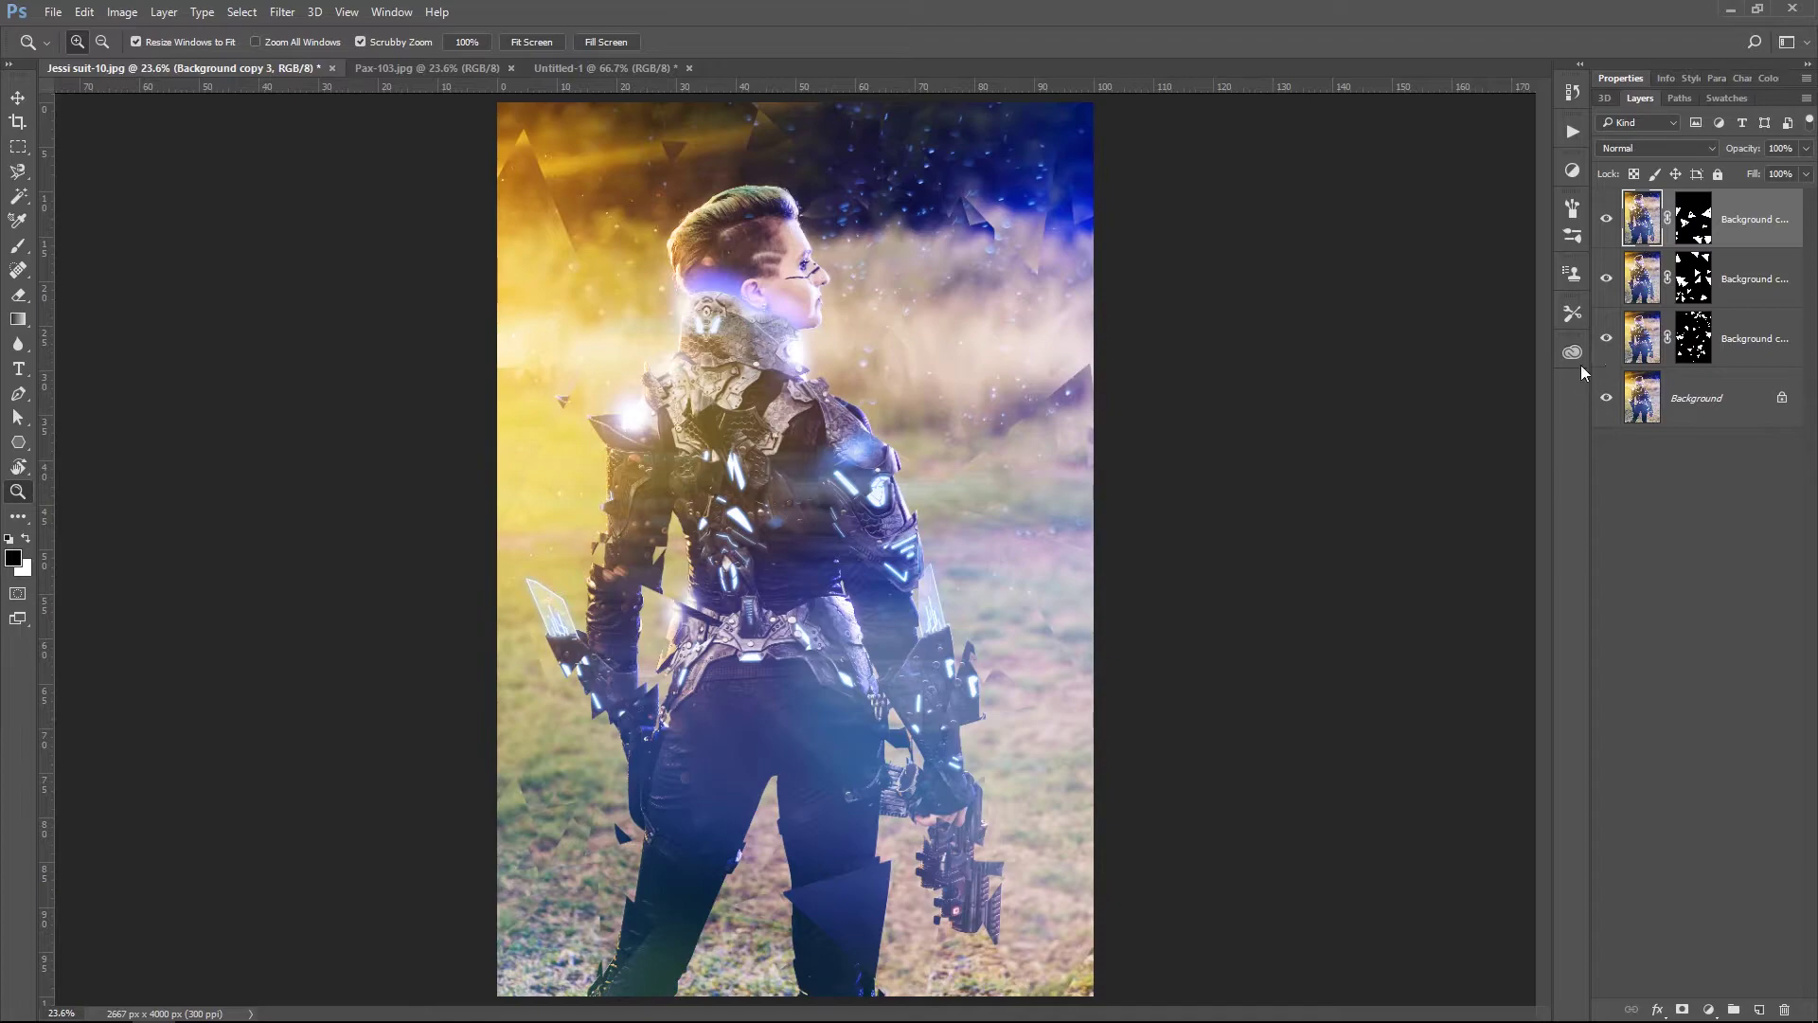
mouse_move(694, 479)
mouse_down()
mouse_move(739, 482)
mouse_move(707, 505)
mouse_up()
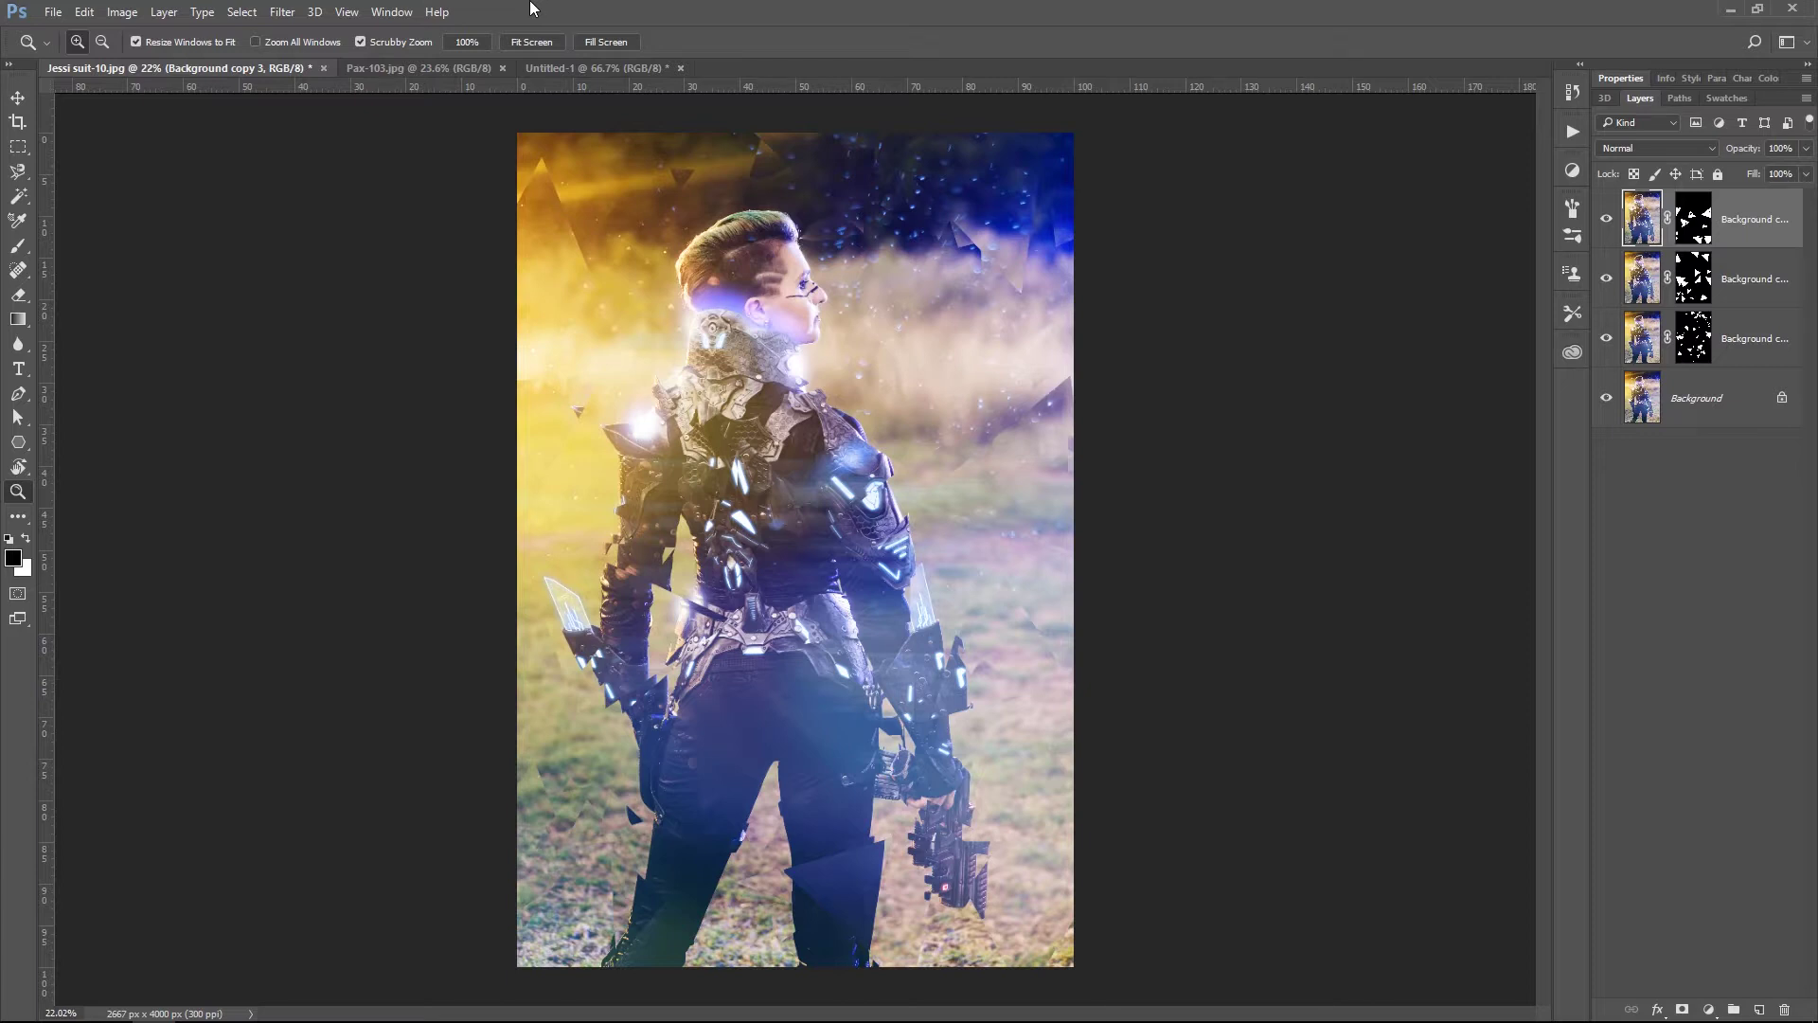
Hide Background copy 2 and Background copy so only Background copy 3 overlays the original photo.
click(1607, 337)
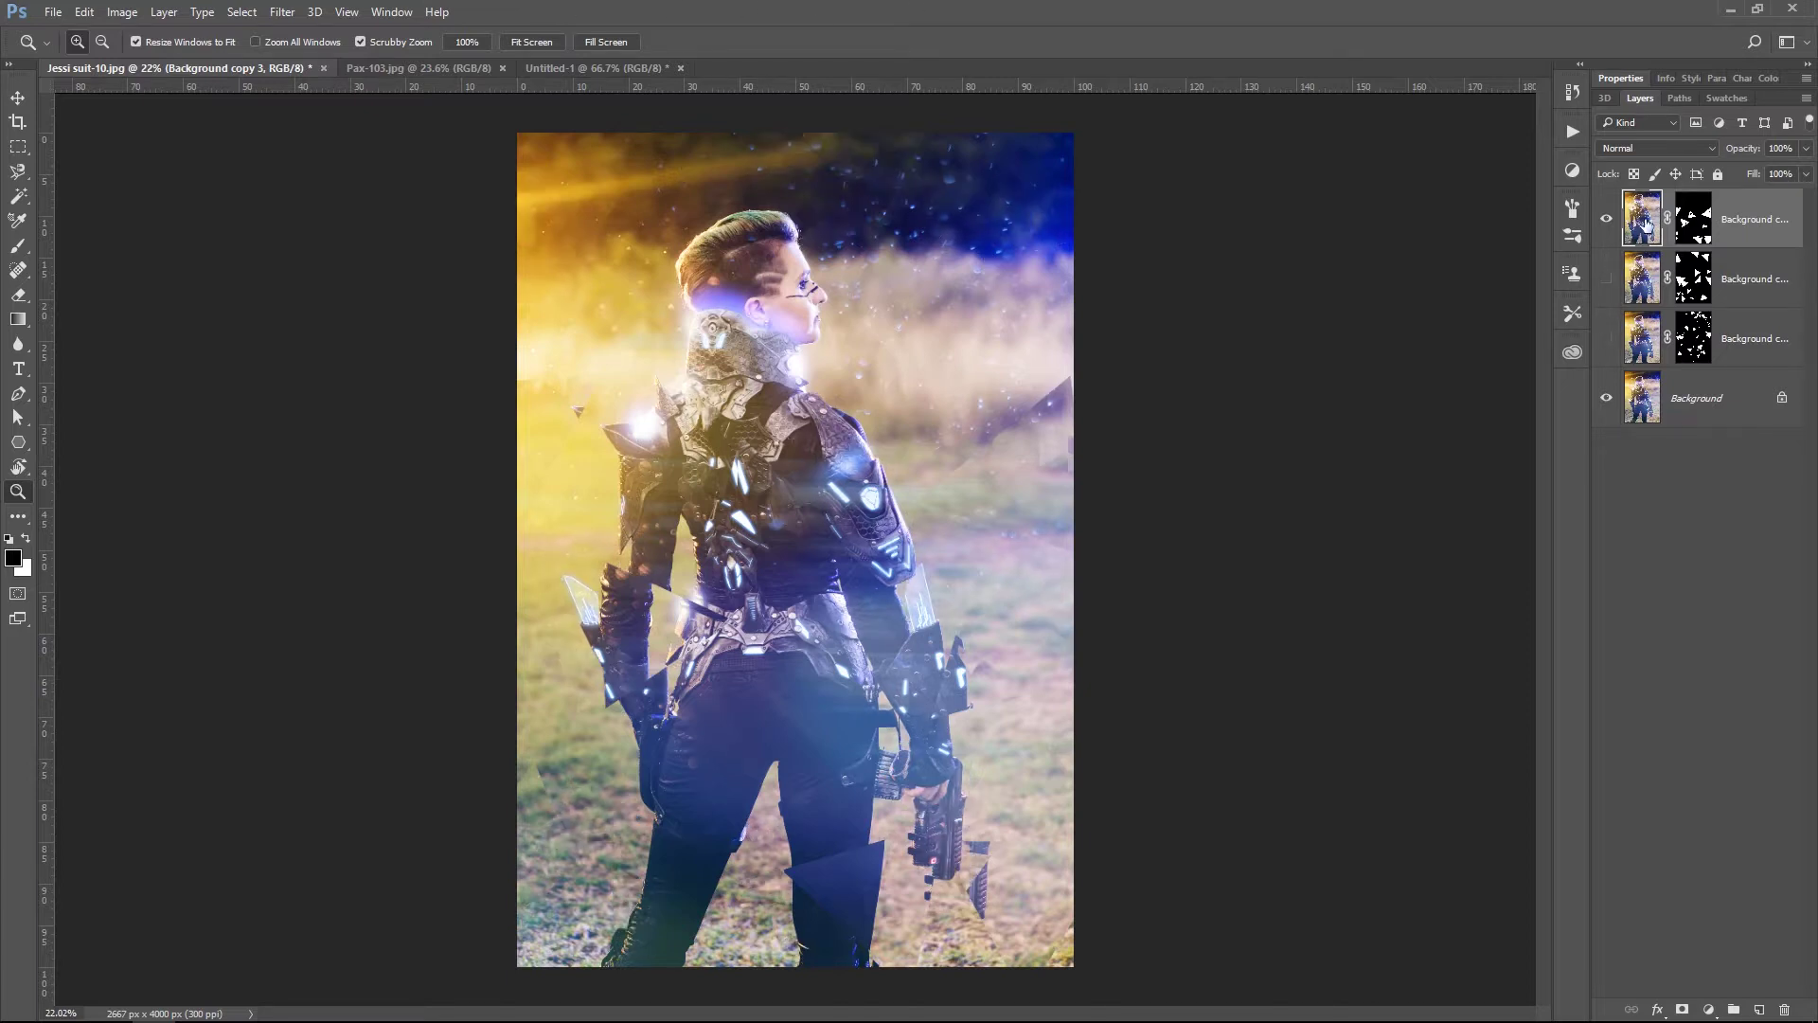
Try darkening and lightening blend modes on Background copy 3, including Darken, Color Burn, Darker Color and Screen.
click(1674, 148)
click(1674, 143)
click(1673, 232)
click(1646, 232)
click(1659, 151)
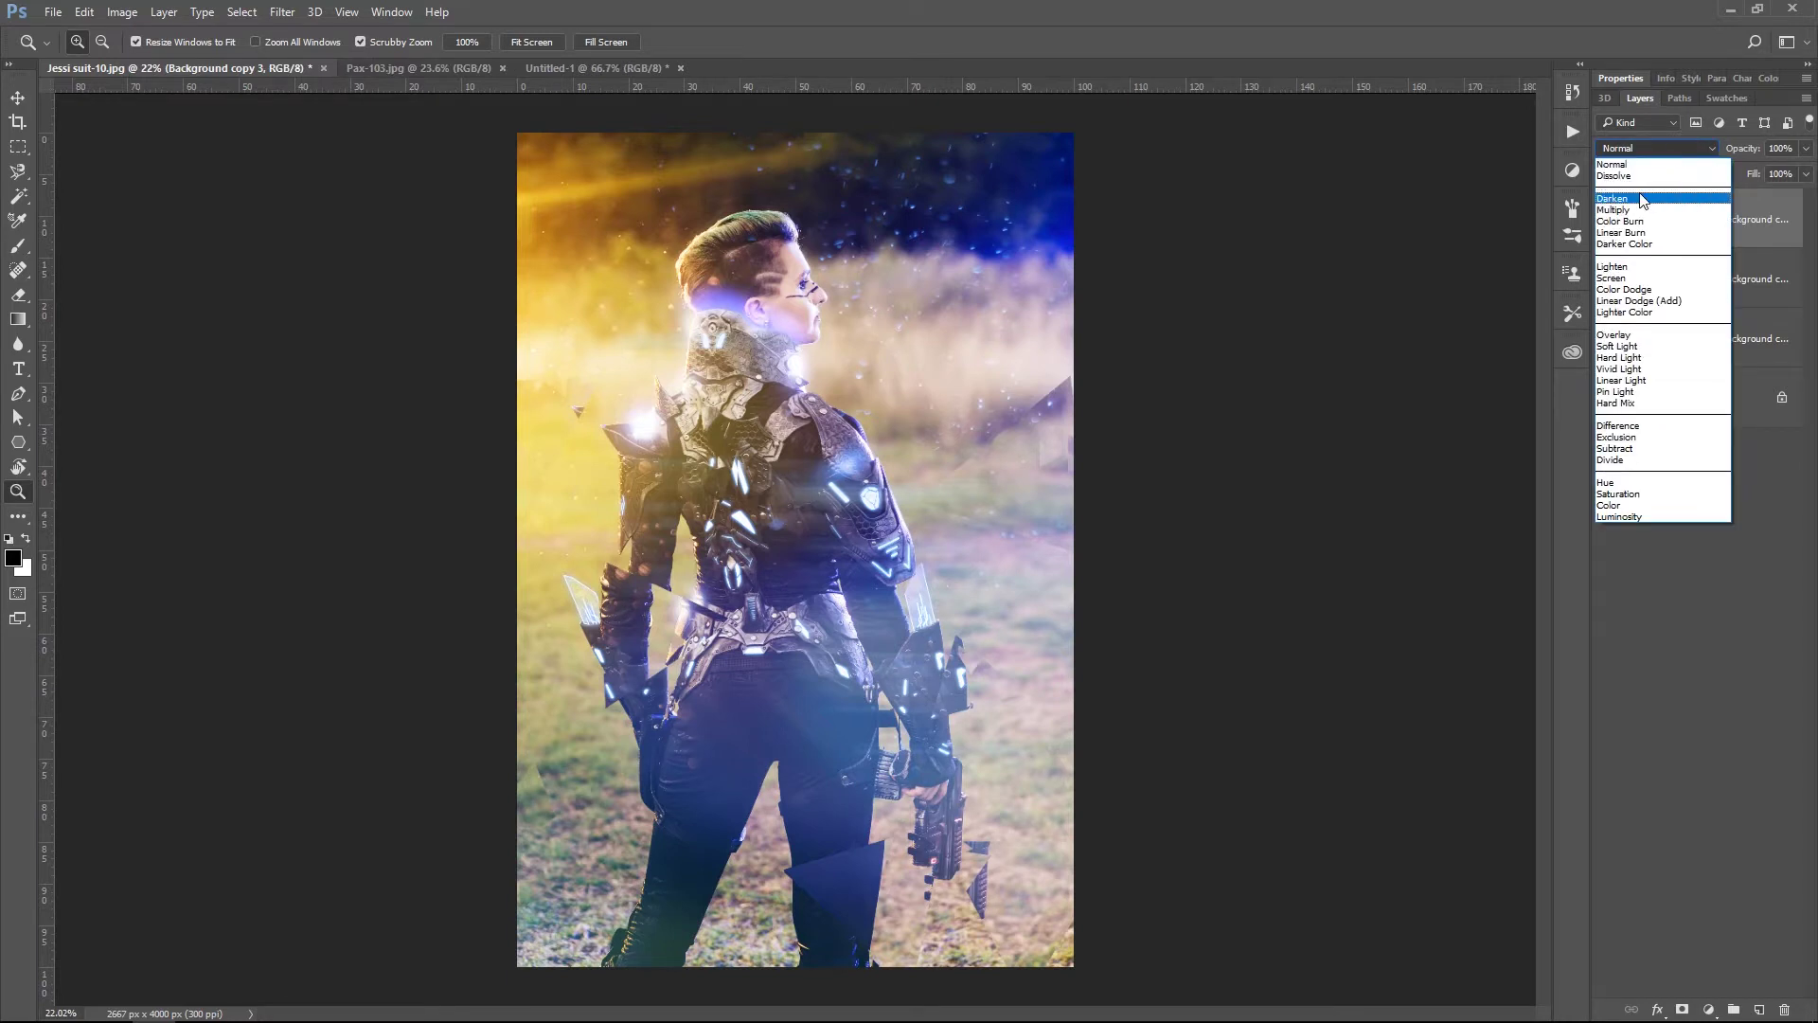
click(1640, 200)
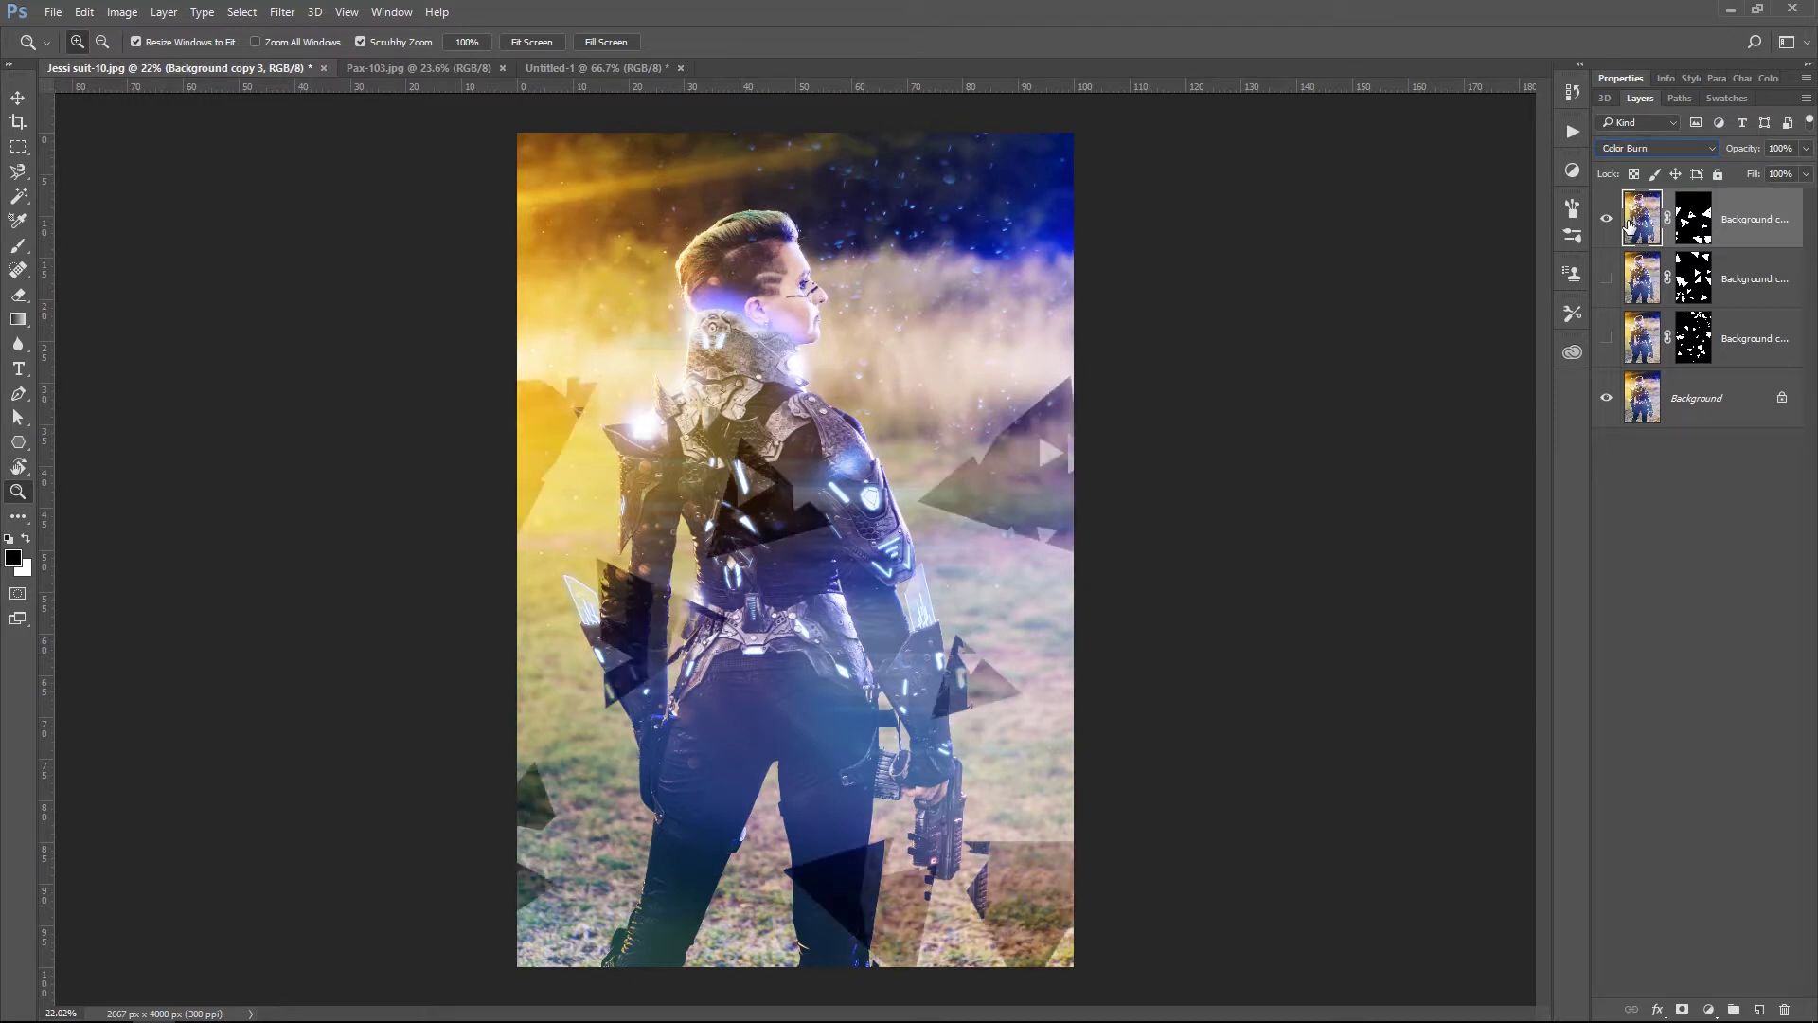
key(shift+plus)
key(shift+plus)
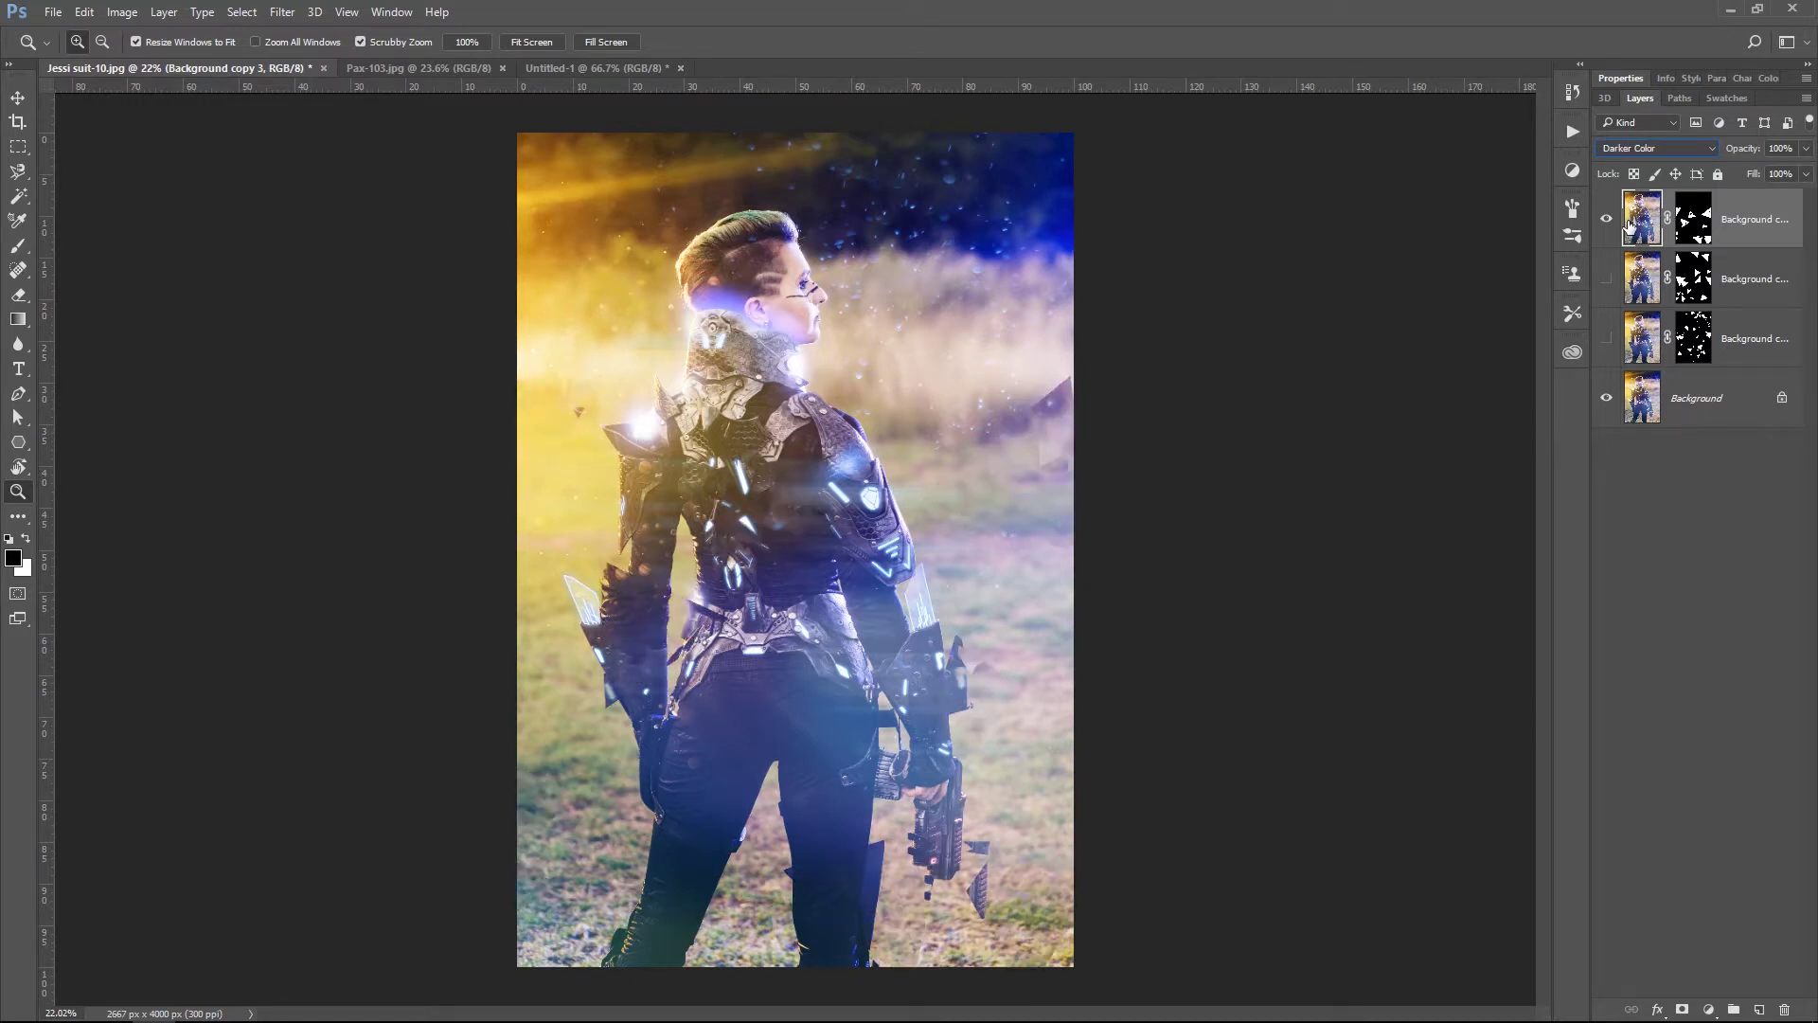
key(shift+plus)
key(shift+plus)
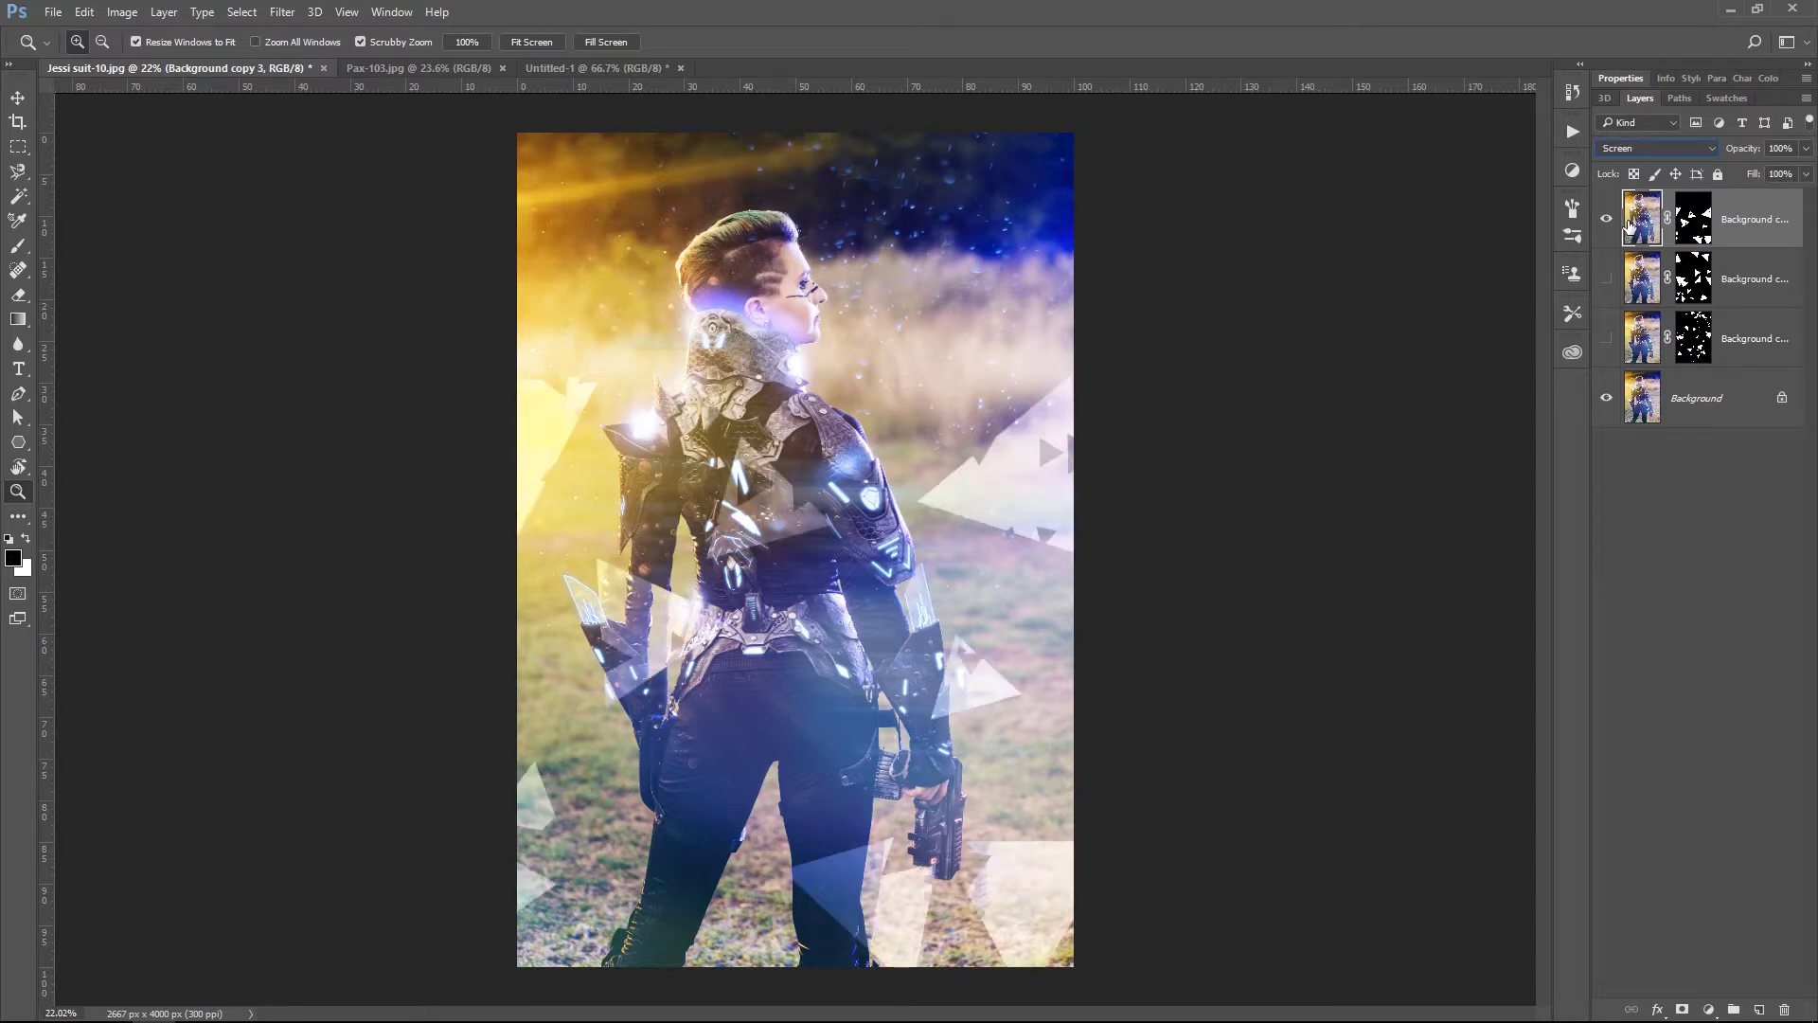
Try the remaining blend modes on Background copy 3, including Overlay, Difference, Exclusion and Color.
key(shift+plus)
key(shift+plus)
key(shift+plus)
key(shift+plus)
key(shift+plus)
key(shift+plus)
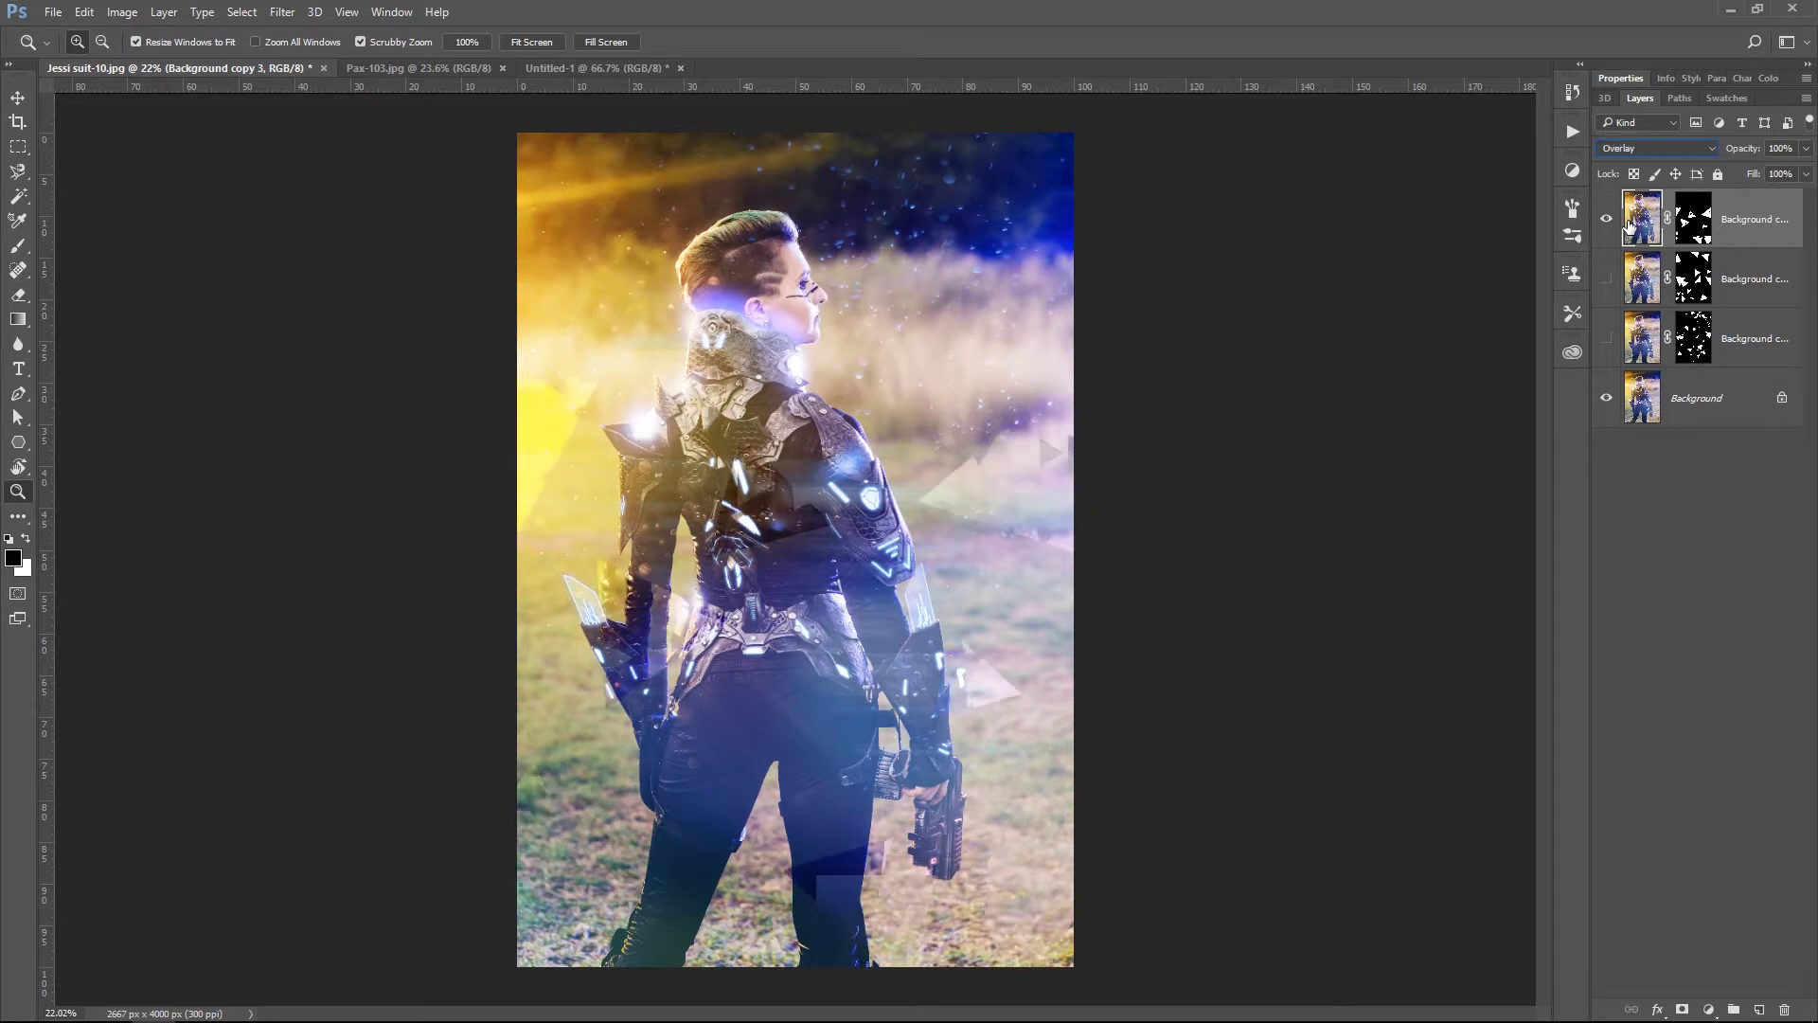
key(shift+plus)
key(shift+plus)
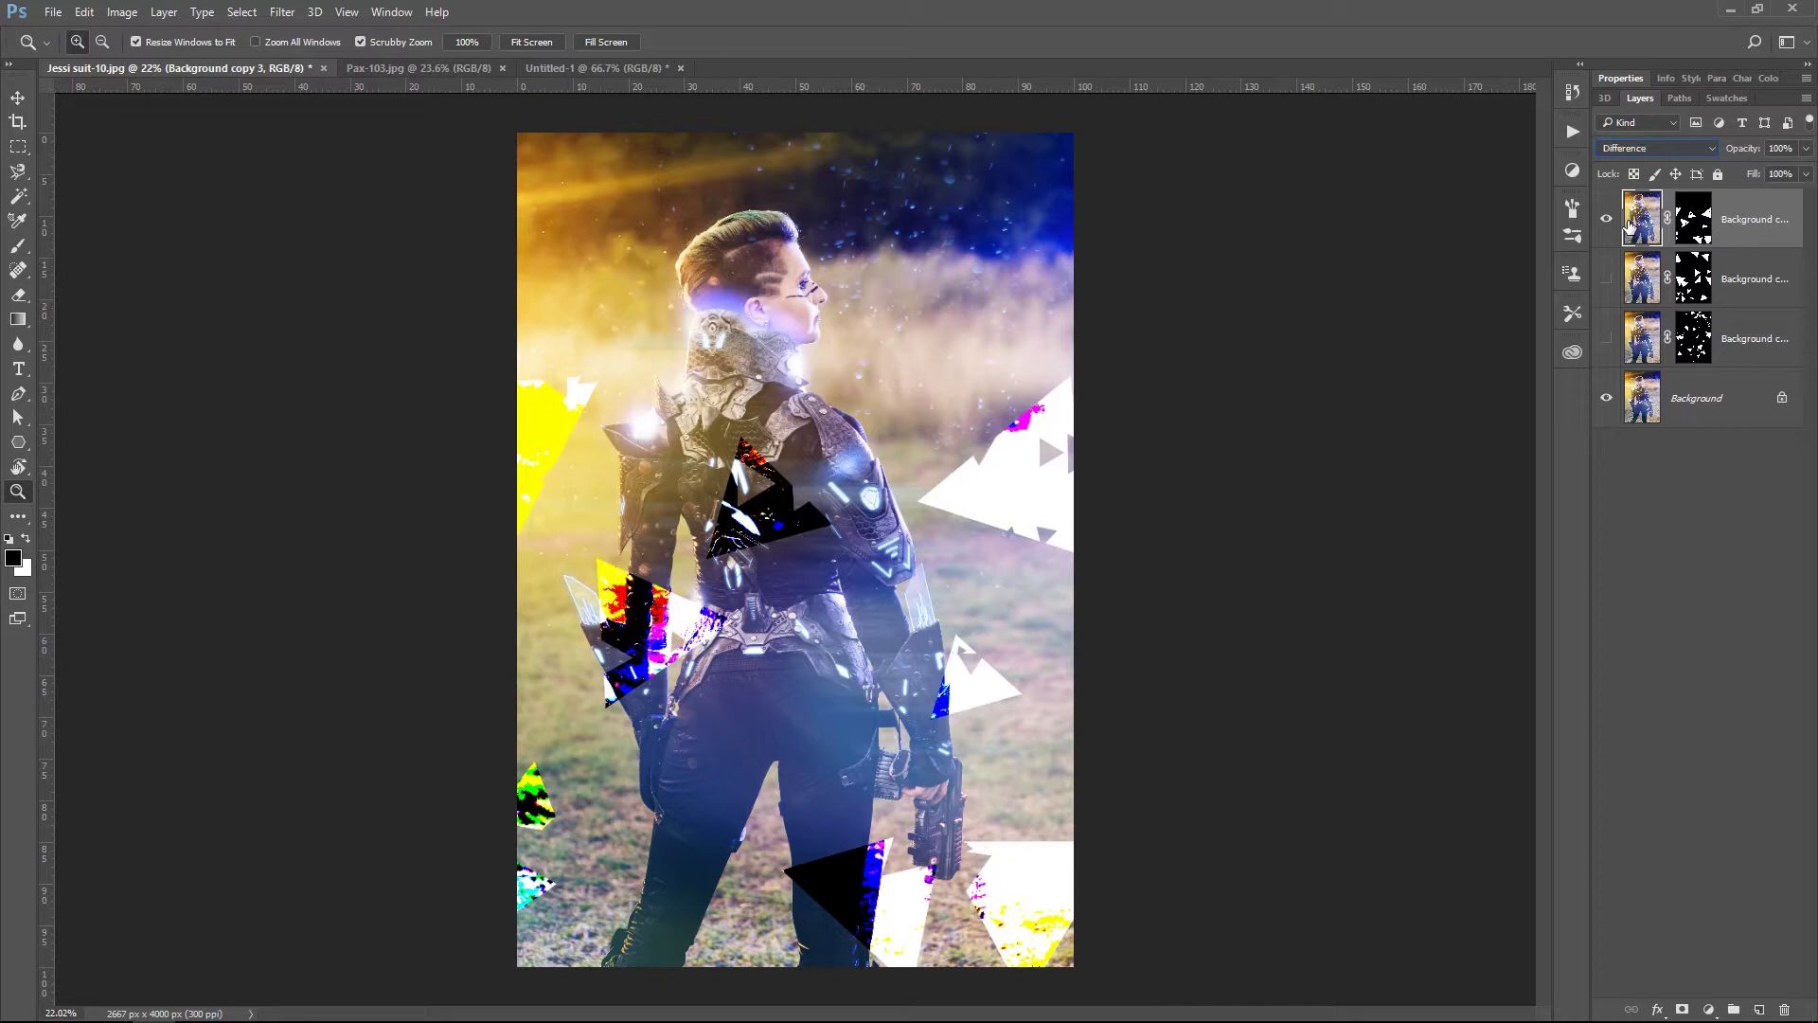
key(shift+plus)
key(shift+minus)
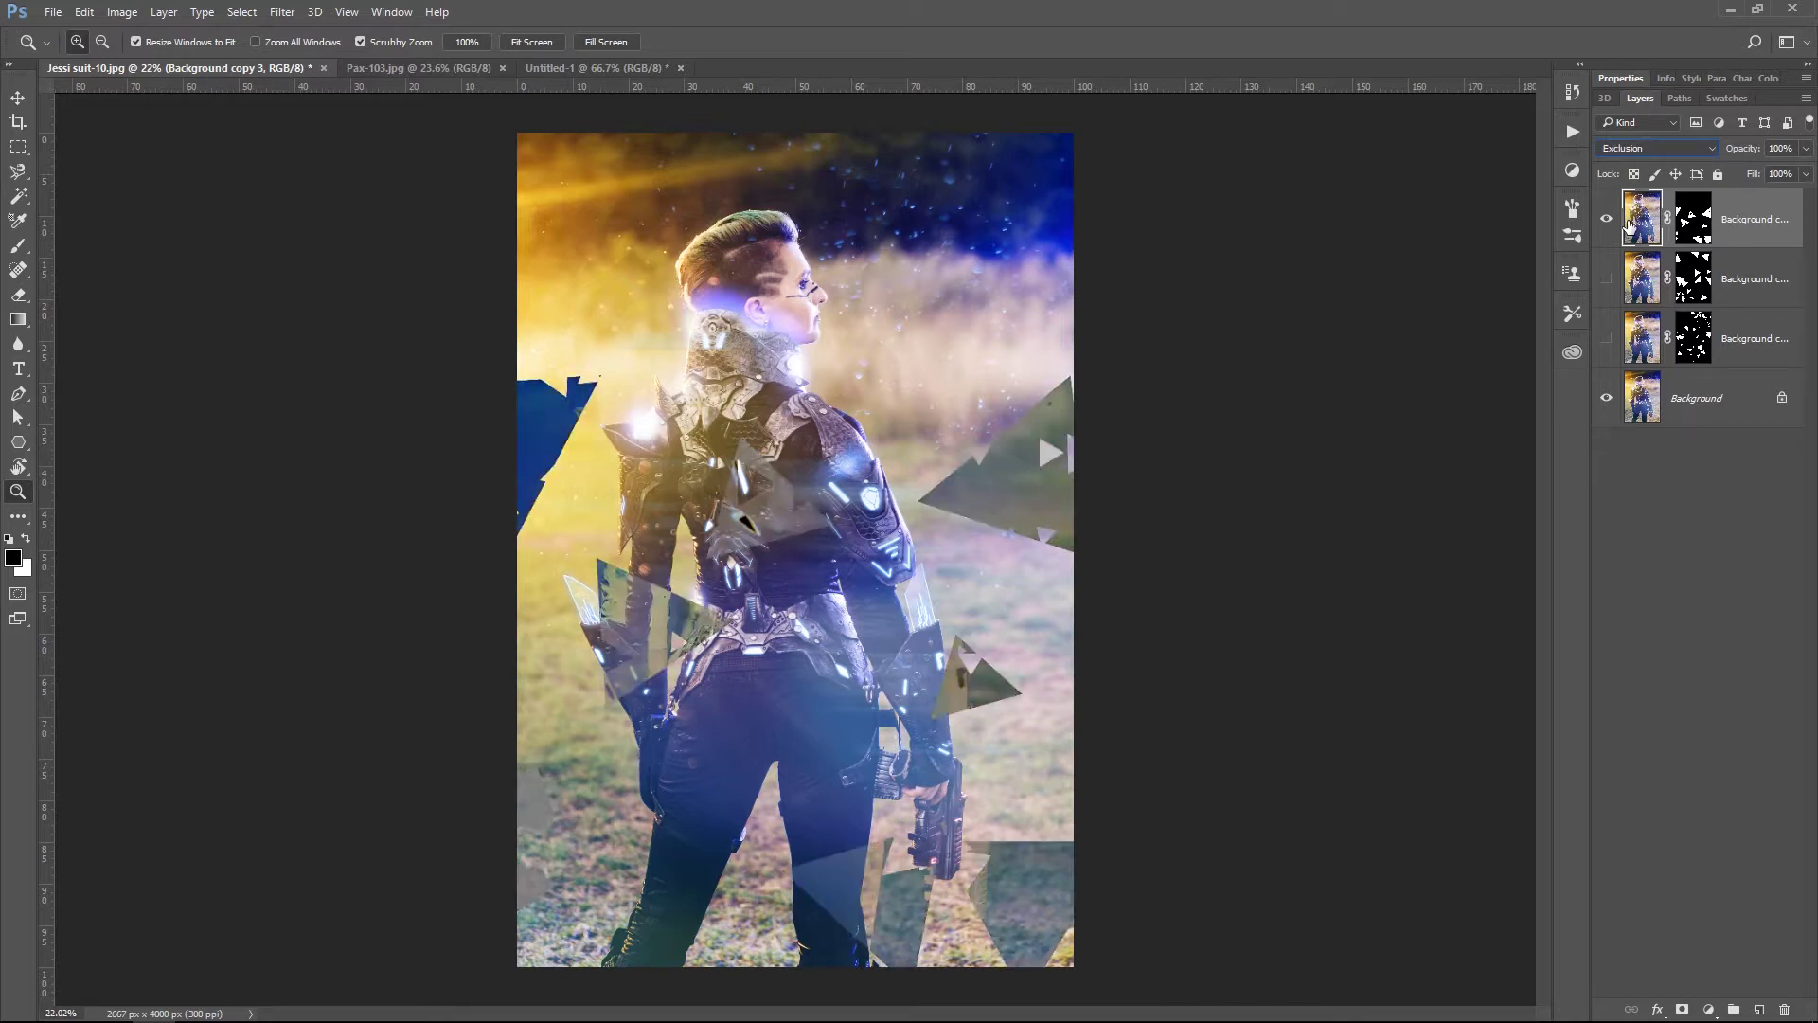
key(shift+plus)
key(shift+plus)
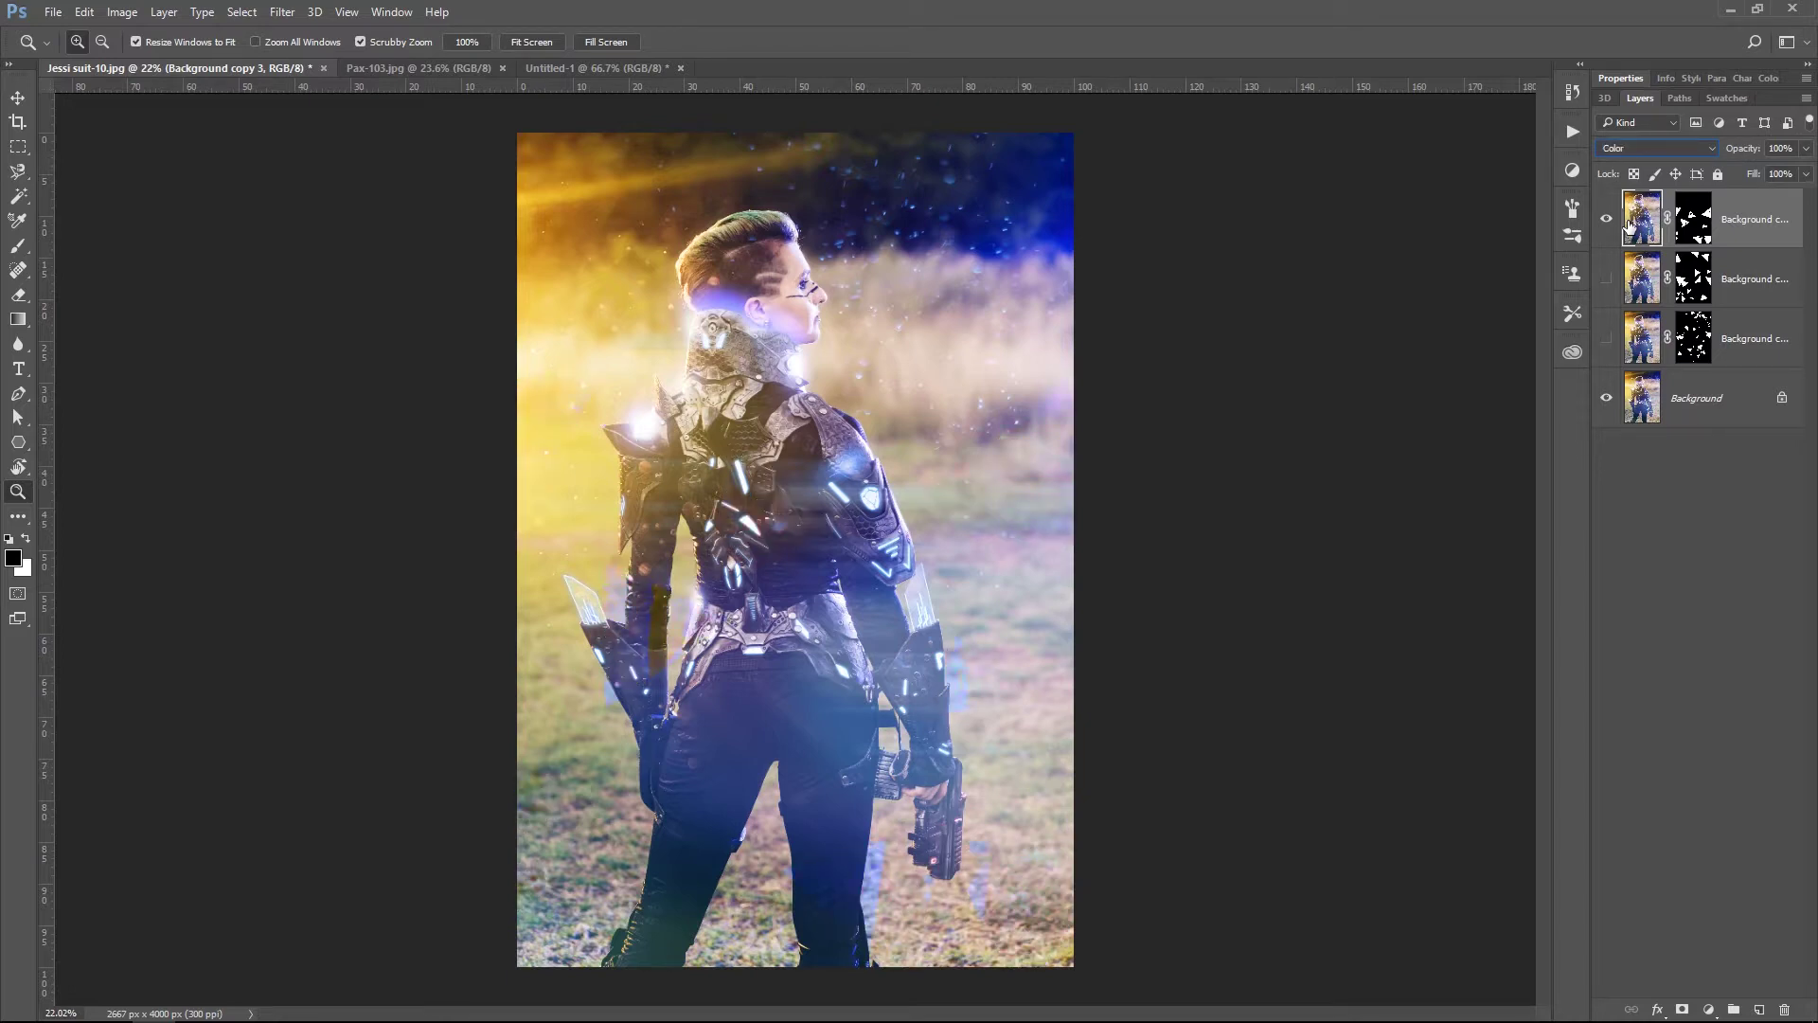
key(shift+plus)
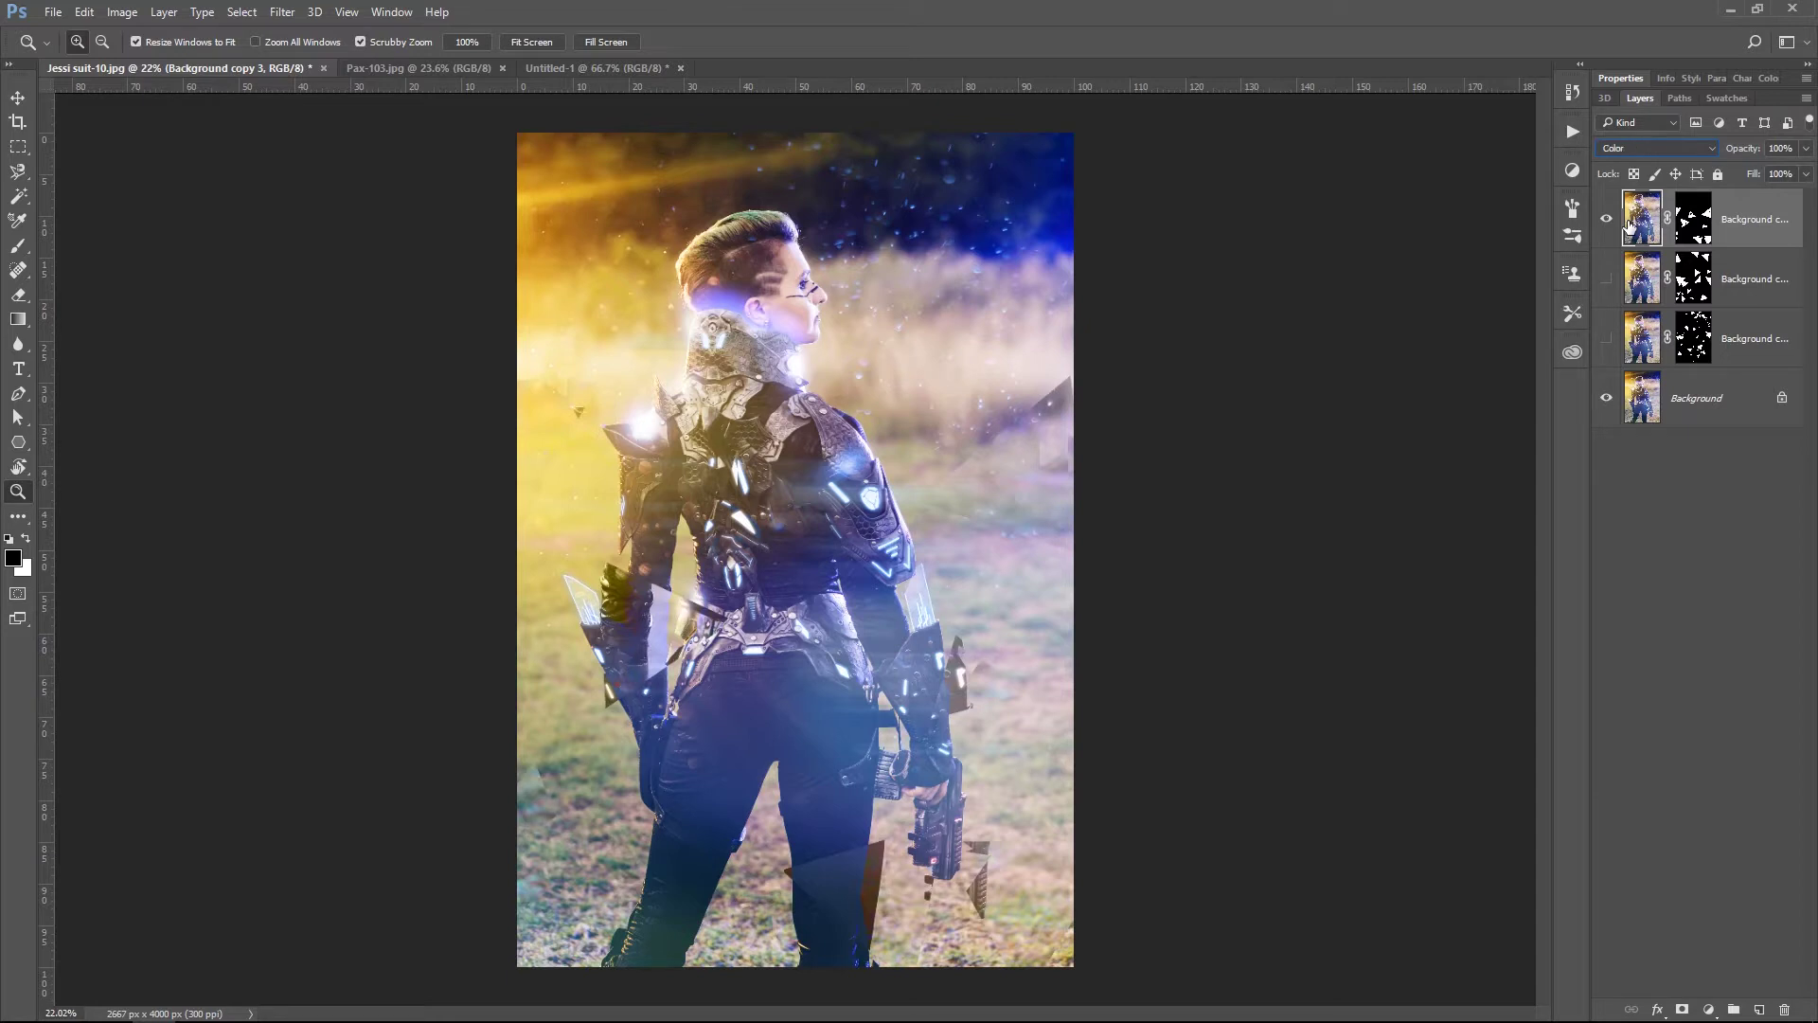
Return Background copy 3 to the Normal blend mode.
key(shift+minus)
key(shift+minus)
key(shift+minus)
key(shift+minus)
key(shift+minus)
key(shift+minus)
key(shift+minus)
key(shift+minus)
key(shift+minus)
key(shift+minus)
key(shift+minus)
key(shift+minus)
key(shift+minus)
key(shift+minus)
key(shift+minus)
key(shift+minus)
key(shift+minus)
key(shift+minus)
key(shift+minus)
key(shift+minus)
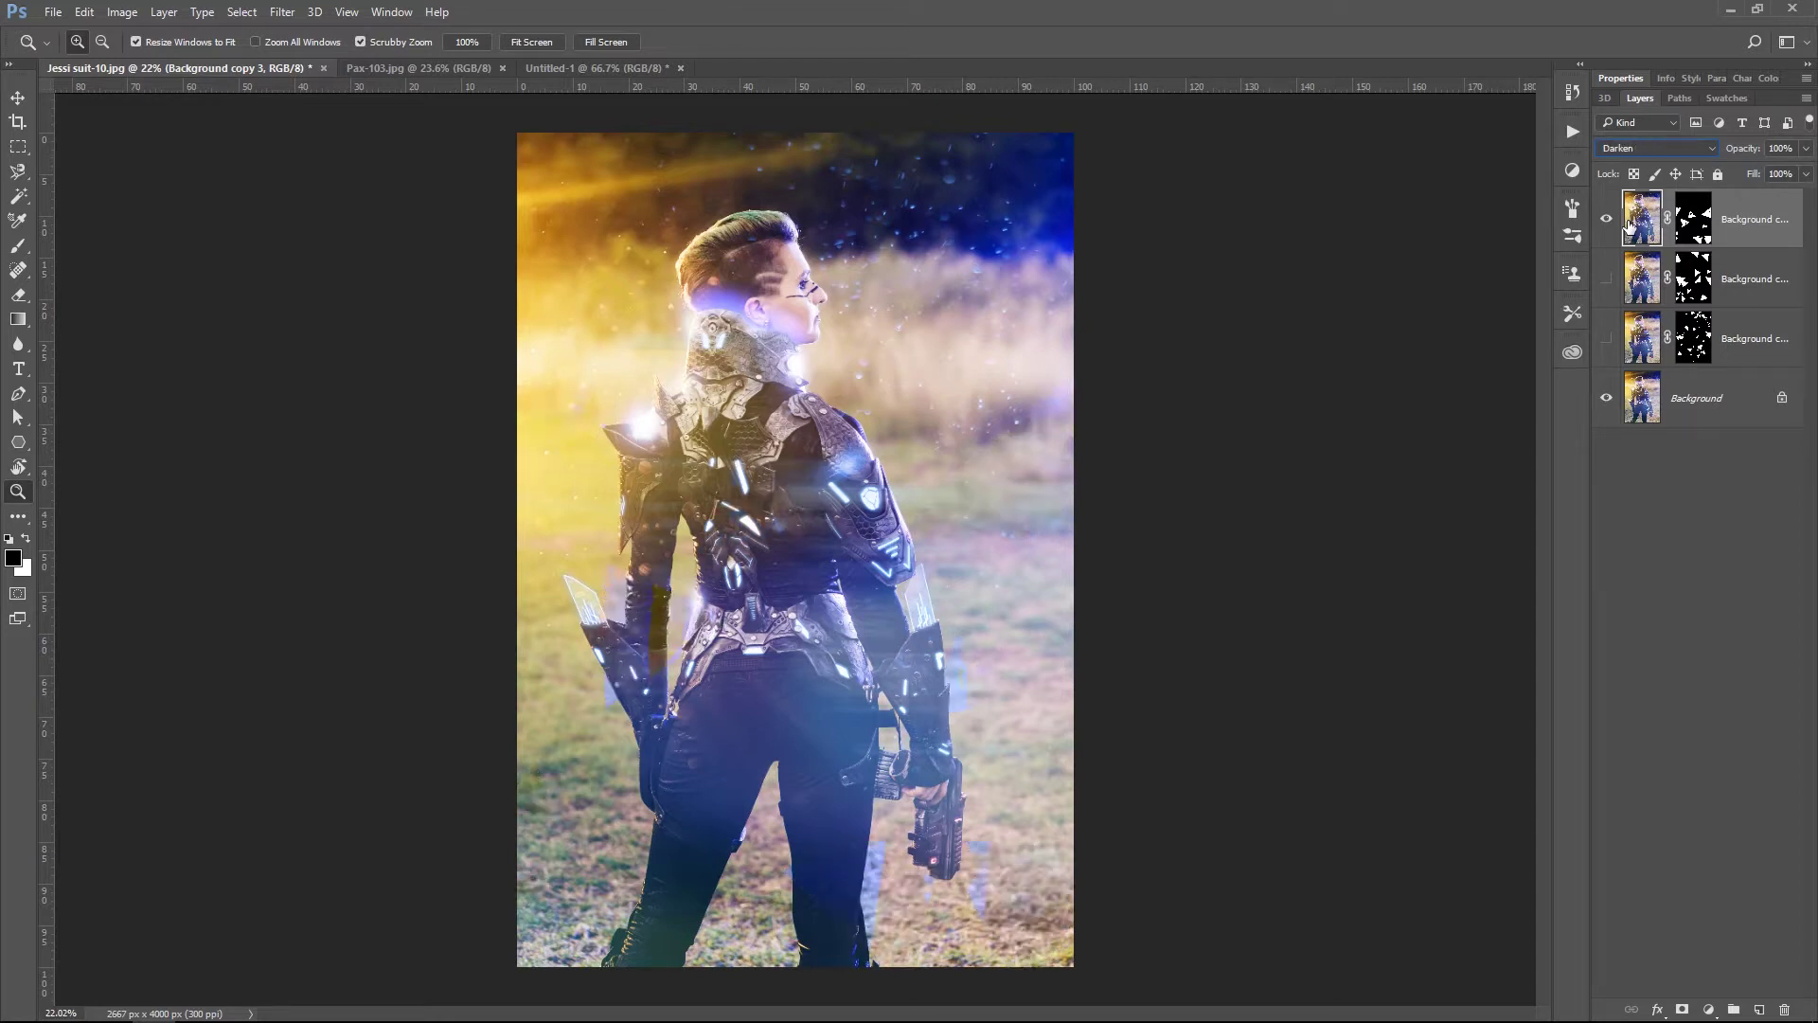
Unlink the mask from Background copy 3 and make the layer's image, not its mask, active for editing.
drag(742, 610, 1197, 378)
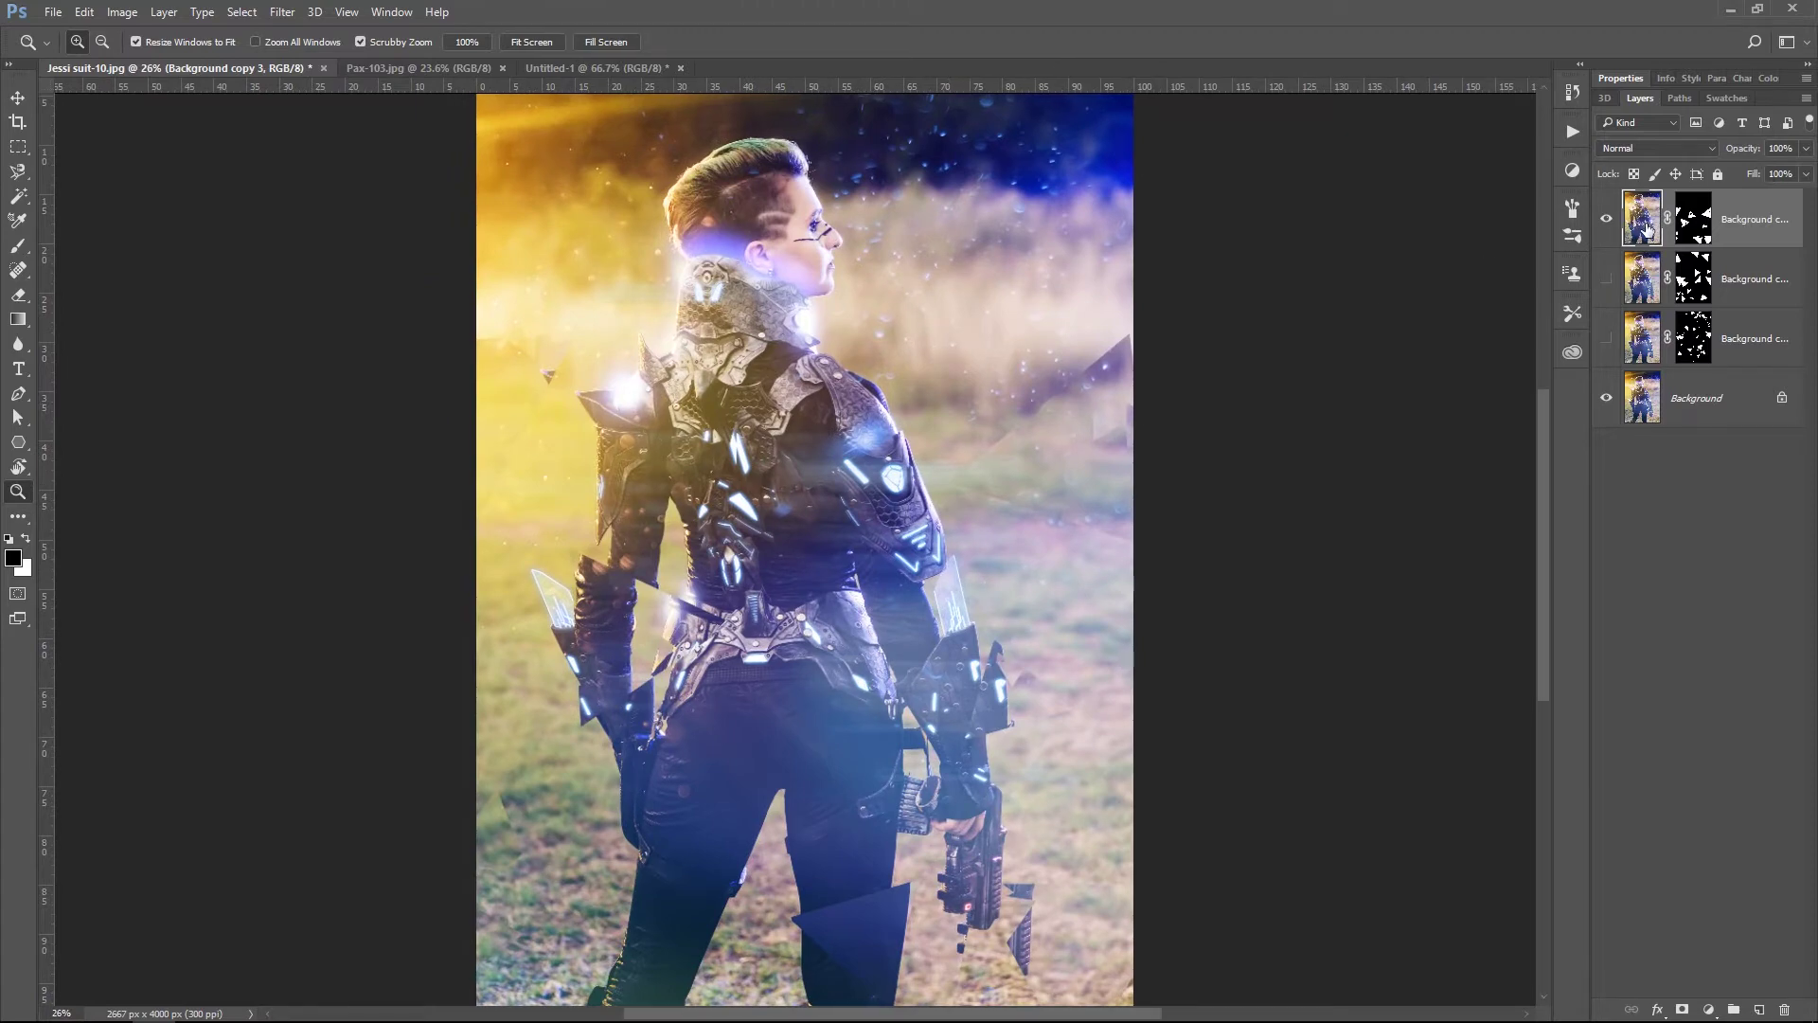
click(1667, 220)
click(1691, 224)
click(1664, 231)
click(1694, 230)
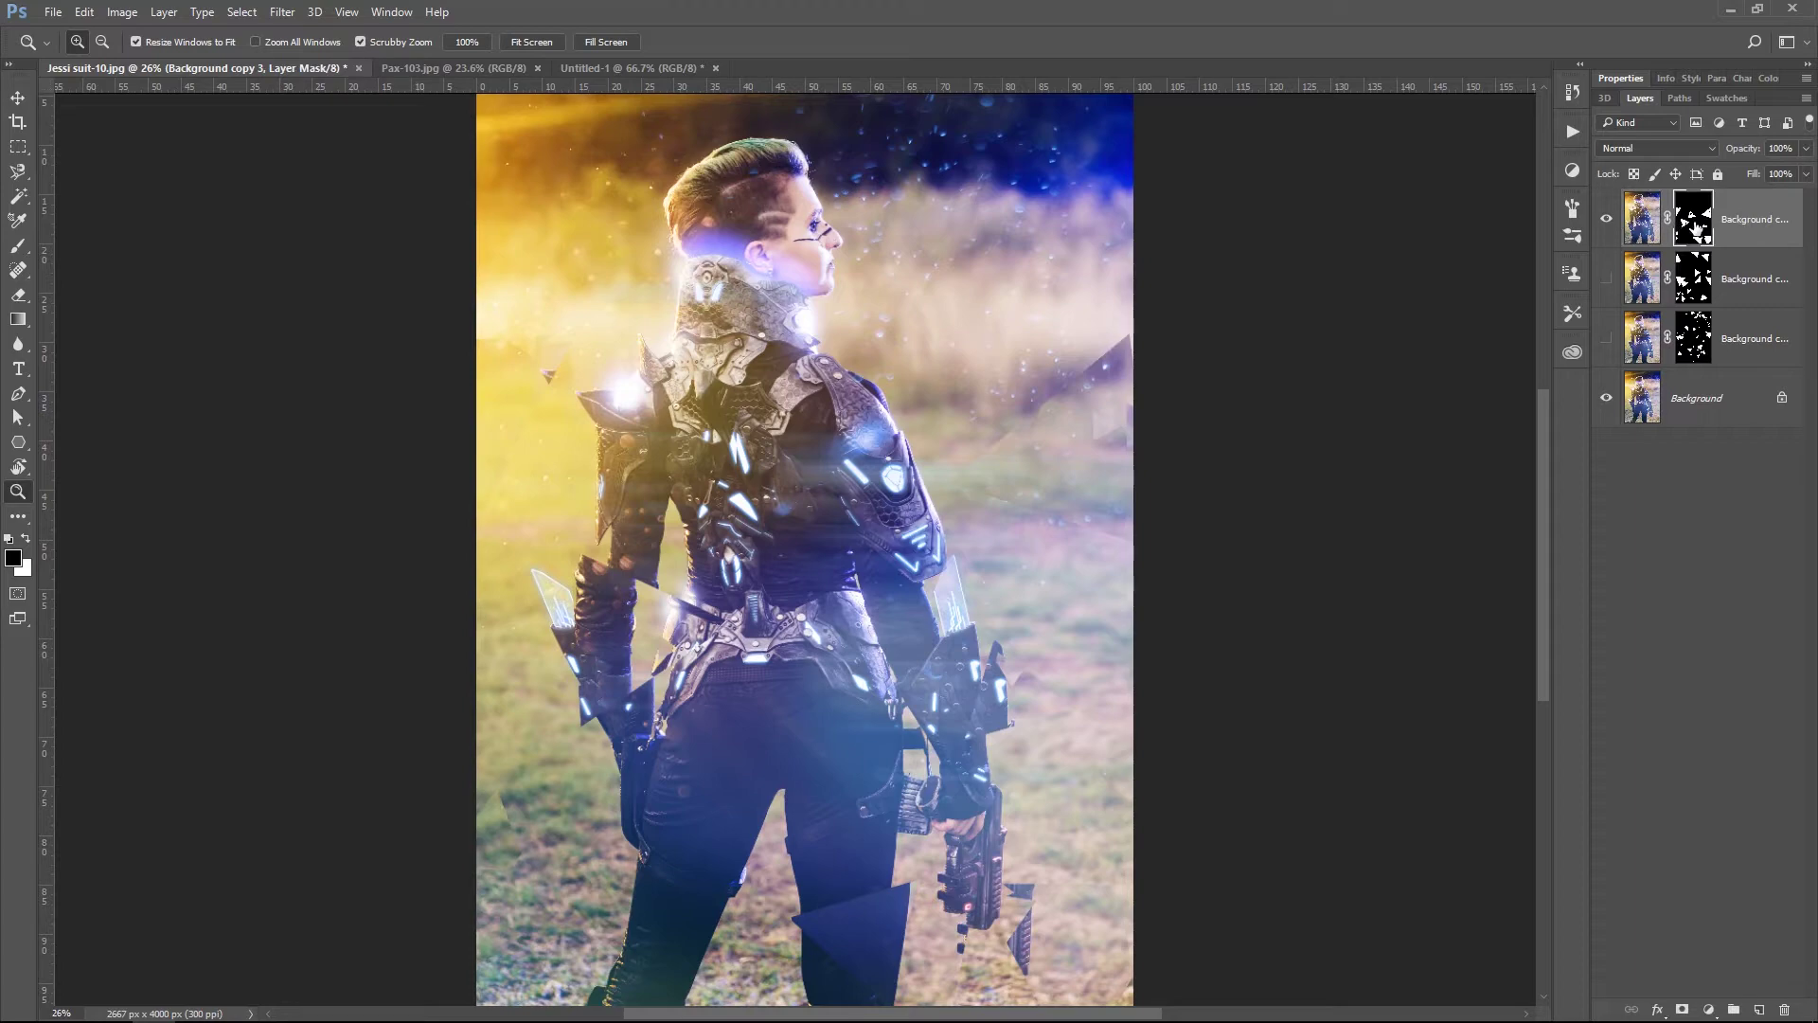
click(1645, 235)
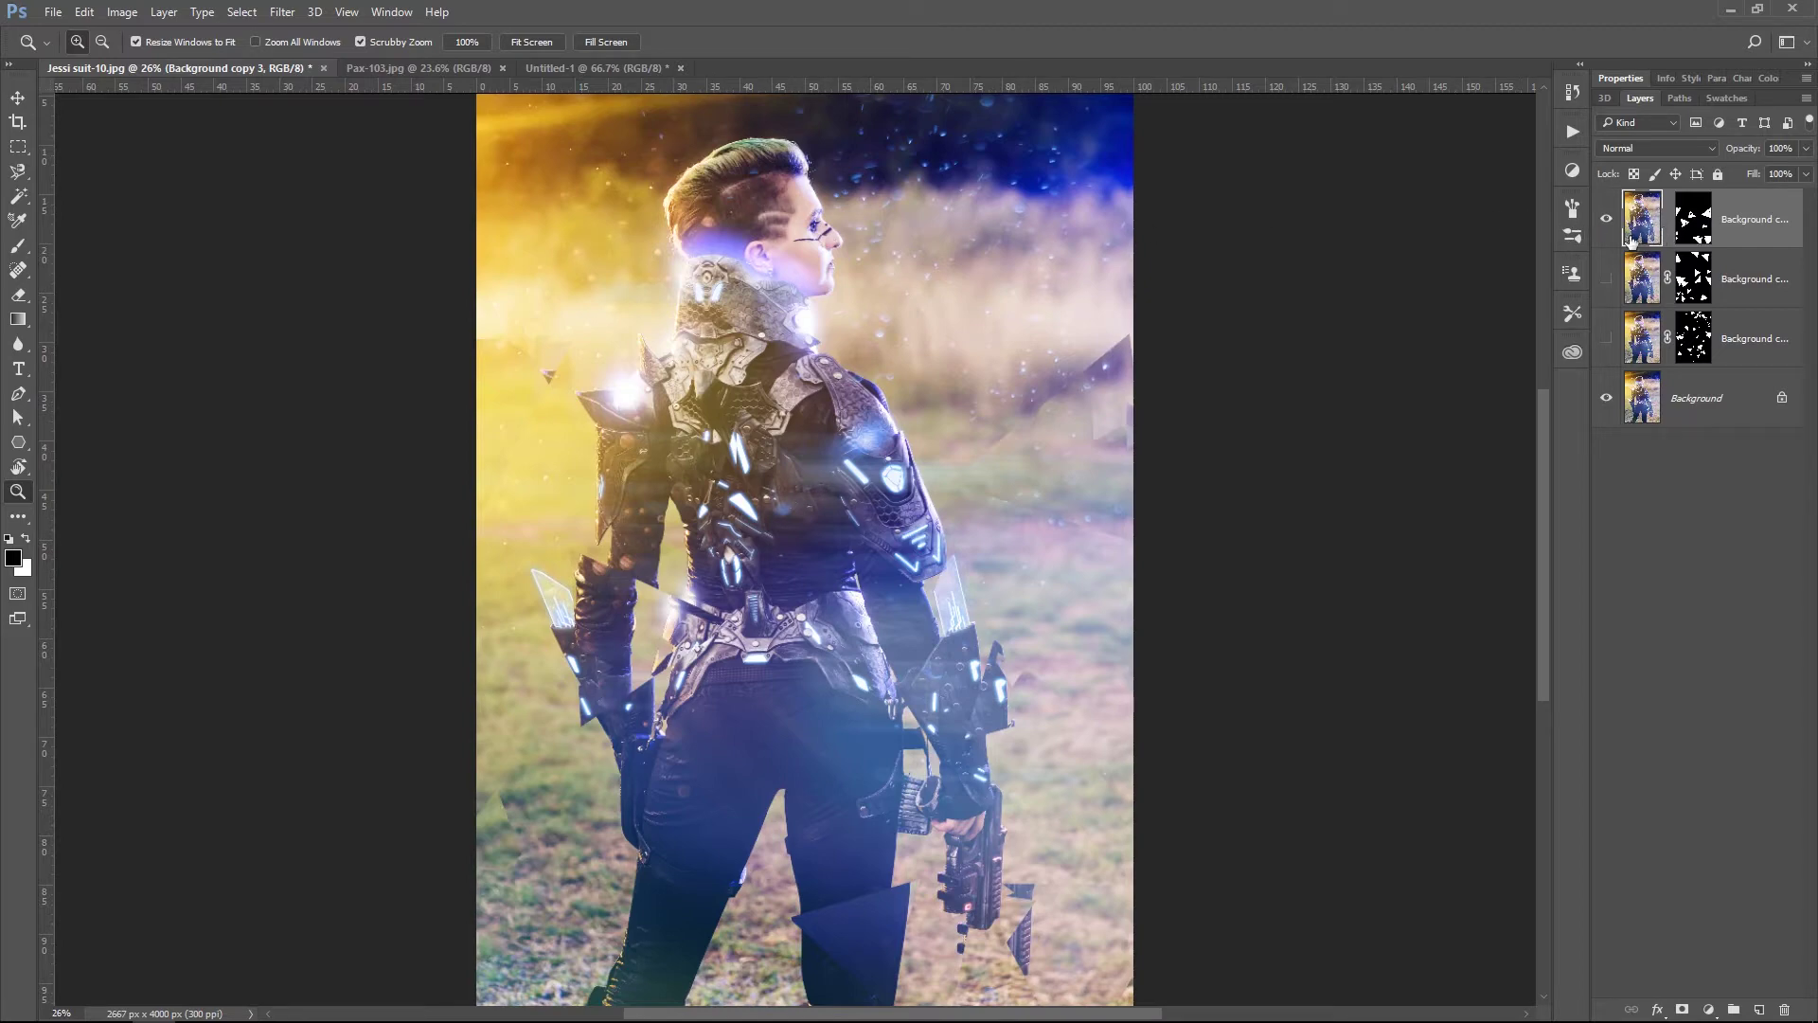
Apply a Gaussian Blur with a radius of 9.8 pixels to Background copy 3's image.
click(284, 17)
mouse_move(296, 275)
click(252, 367)
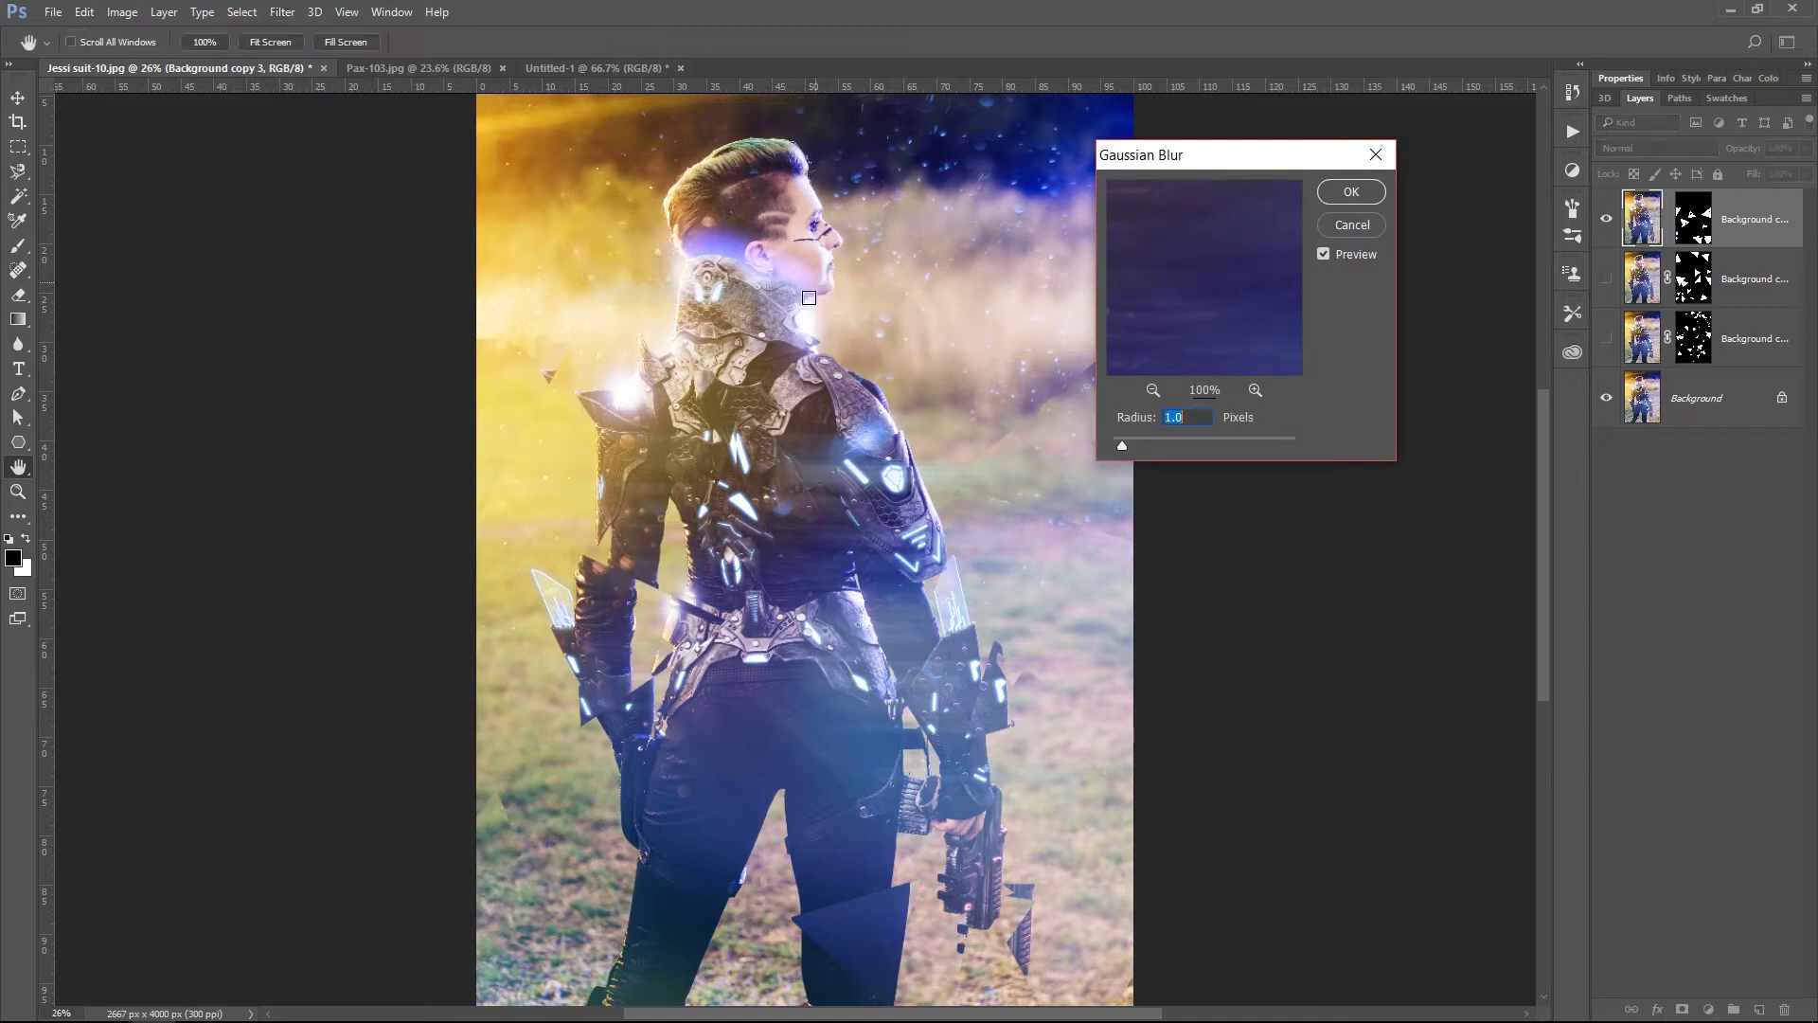
click(866, 462)
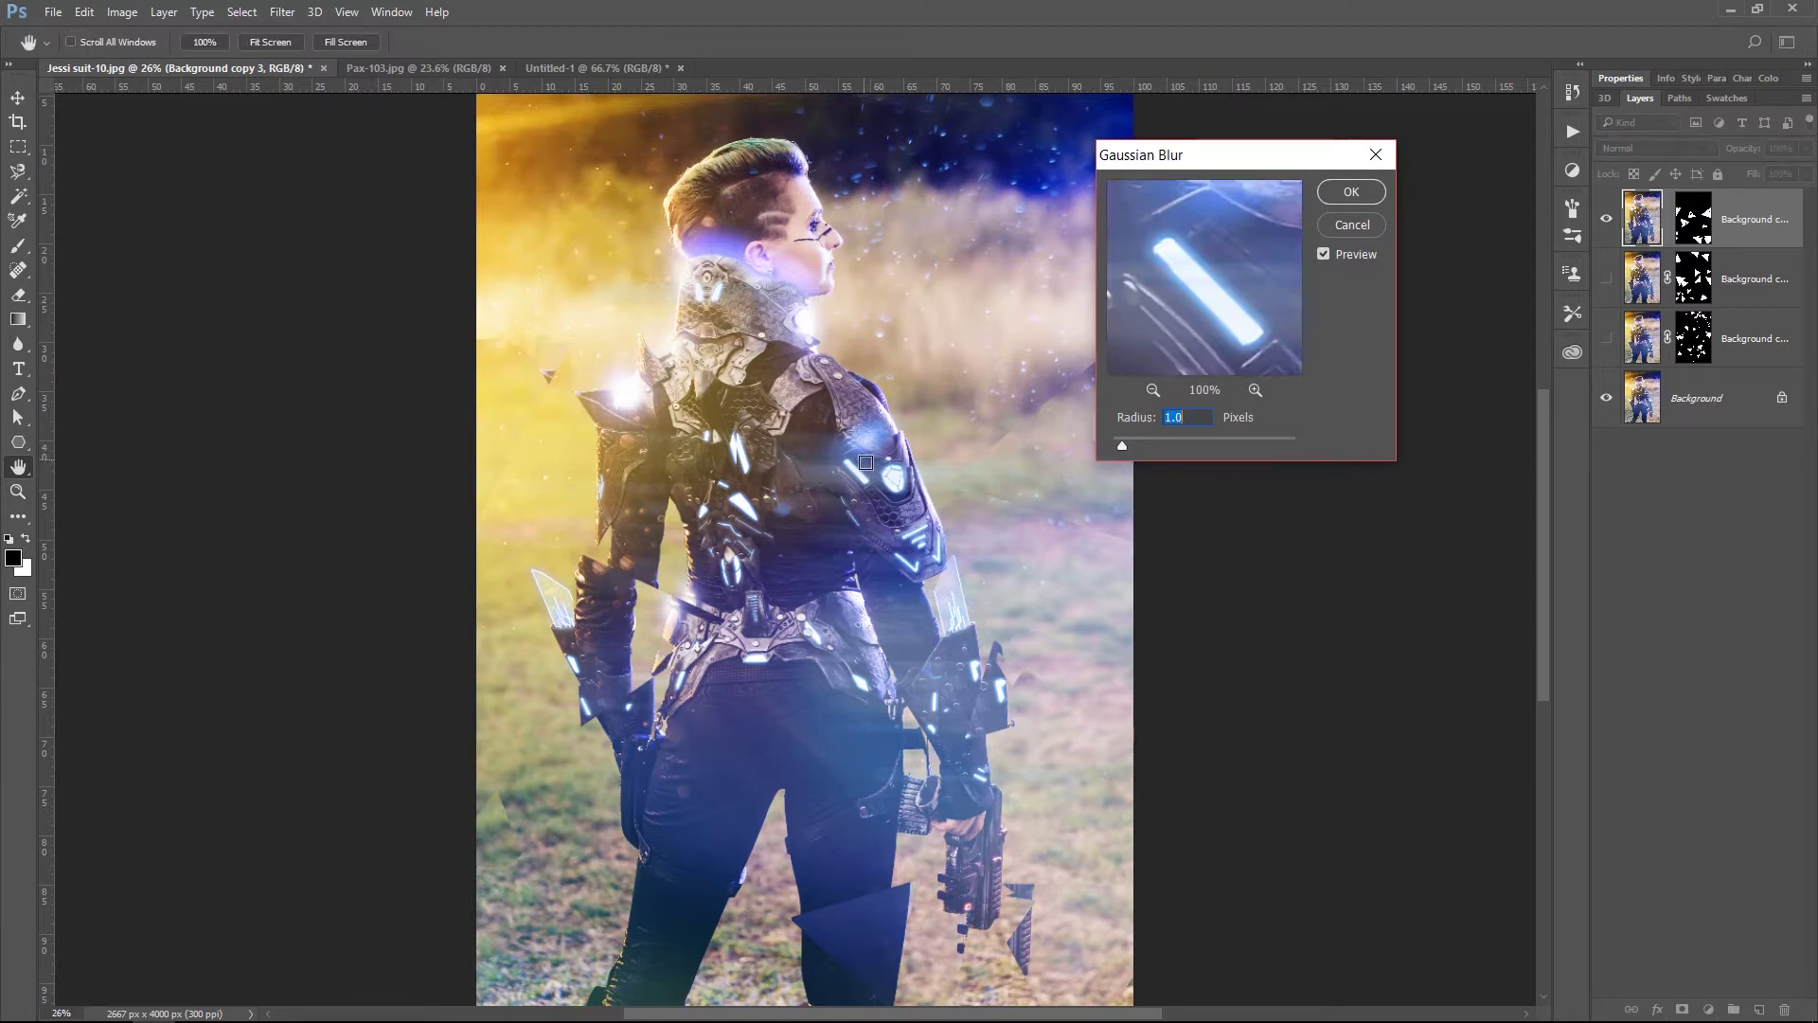
click(1161, 447)
click(1189, 443)
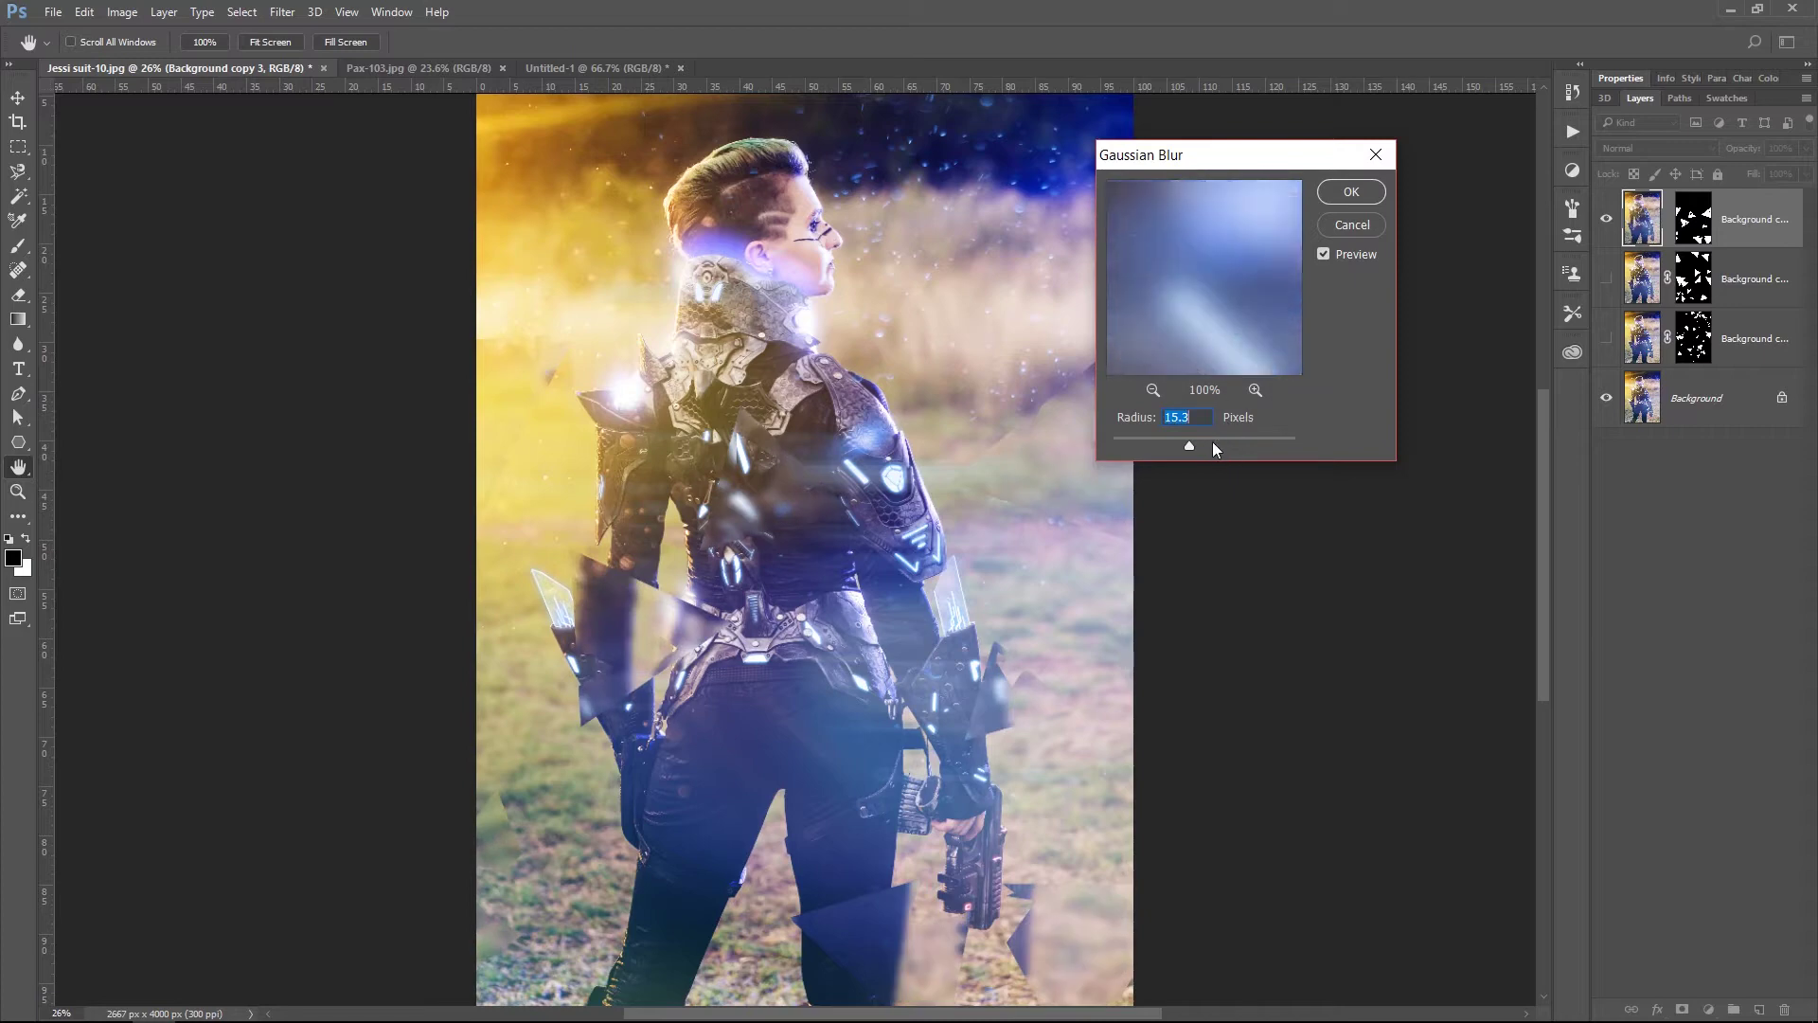
click(1181, 445)
drag(1231, 246, 1221, 303)
click(1172, 445)
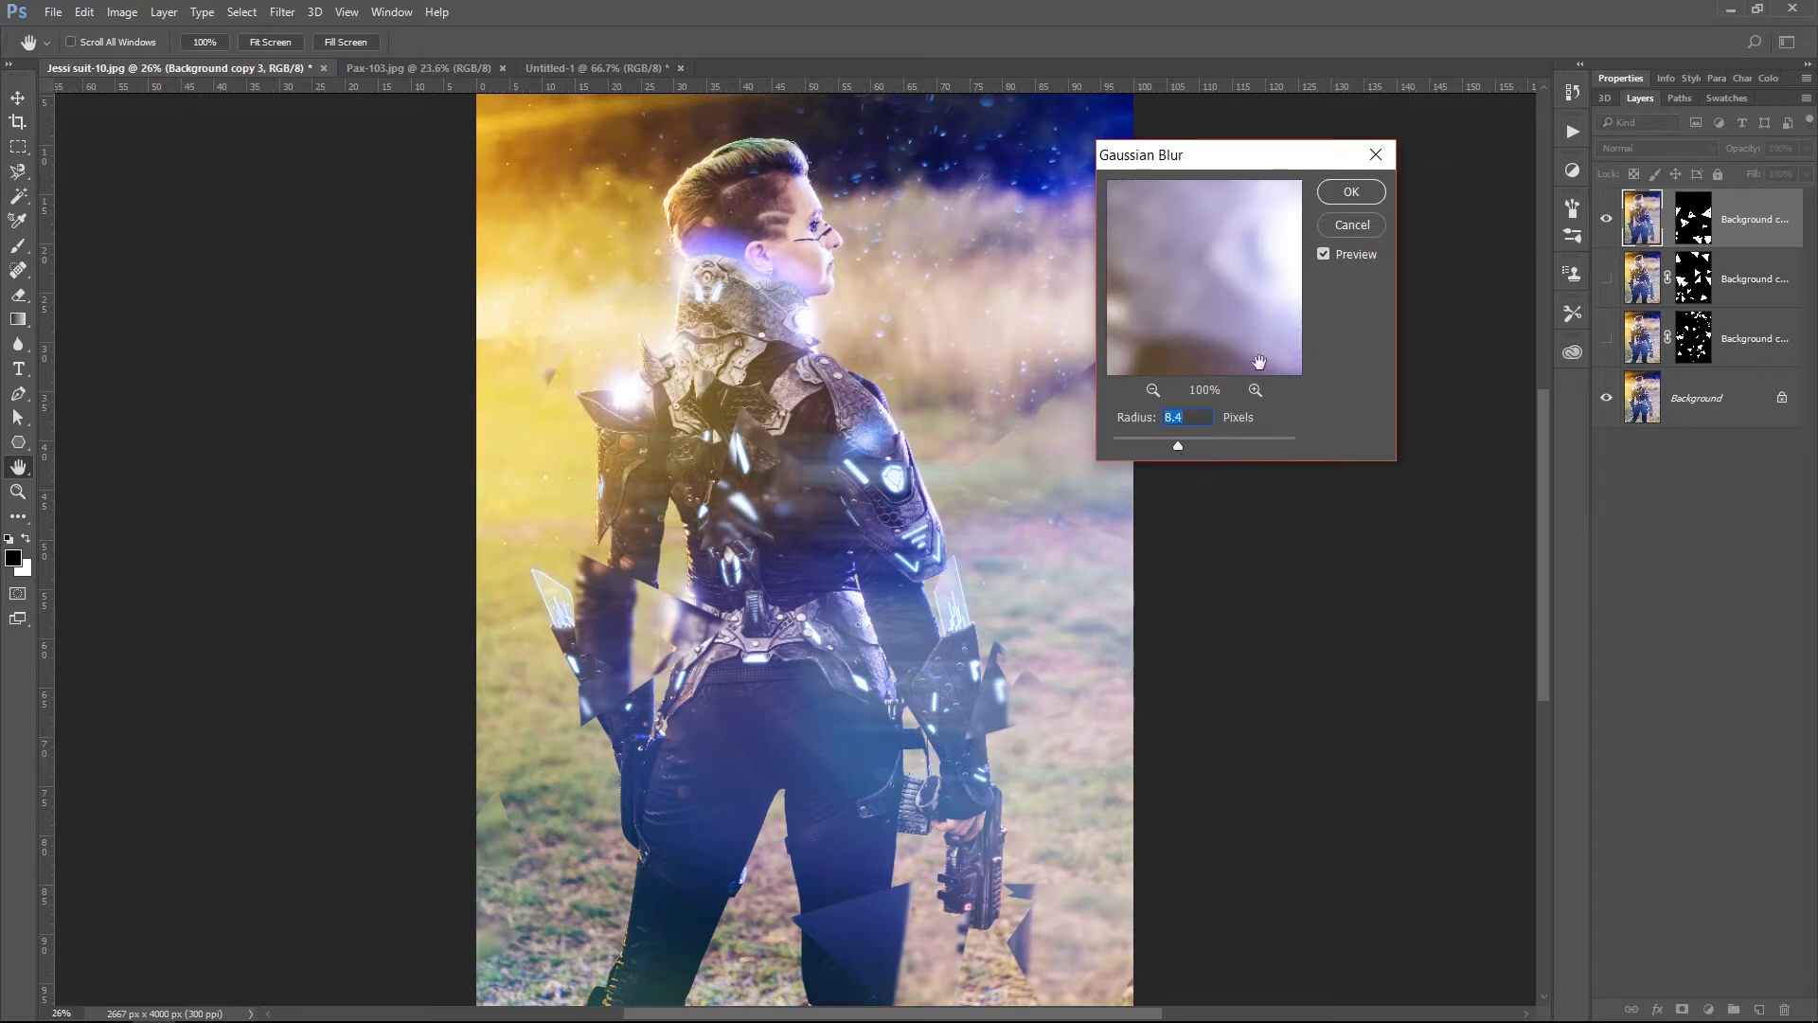
click(1218, 445)
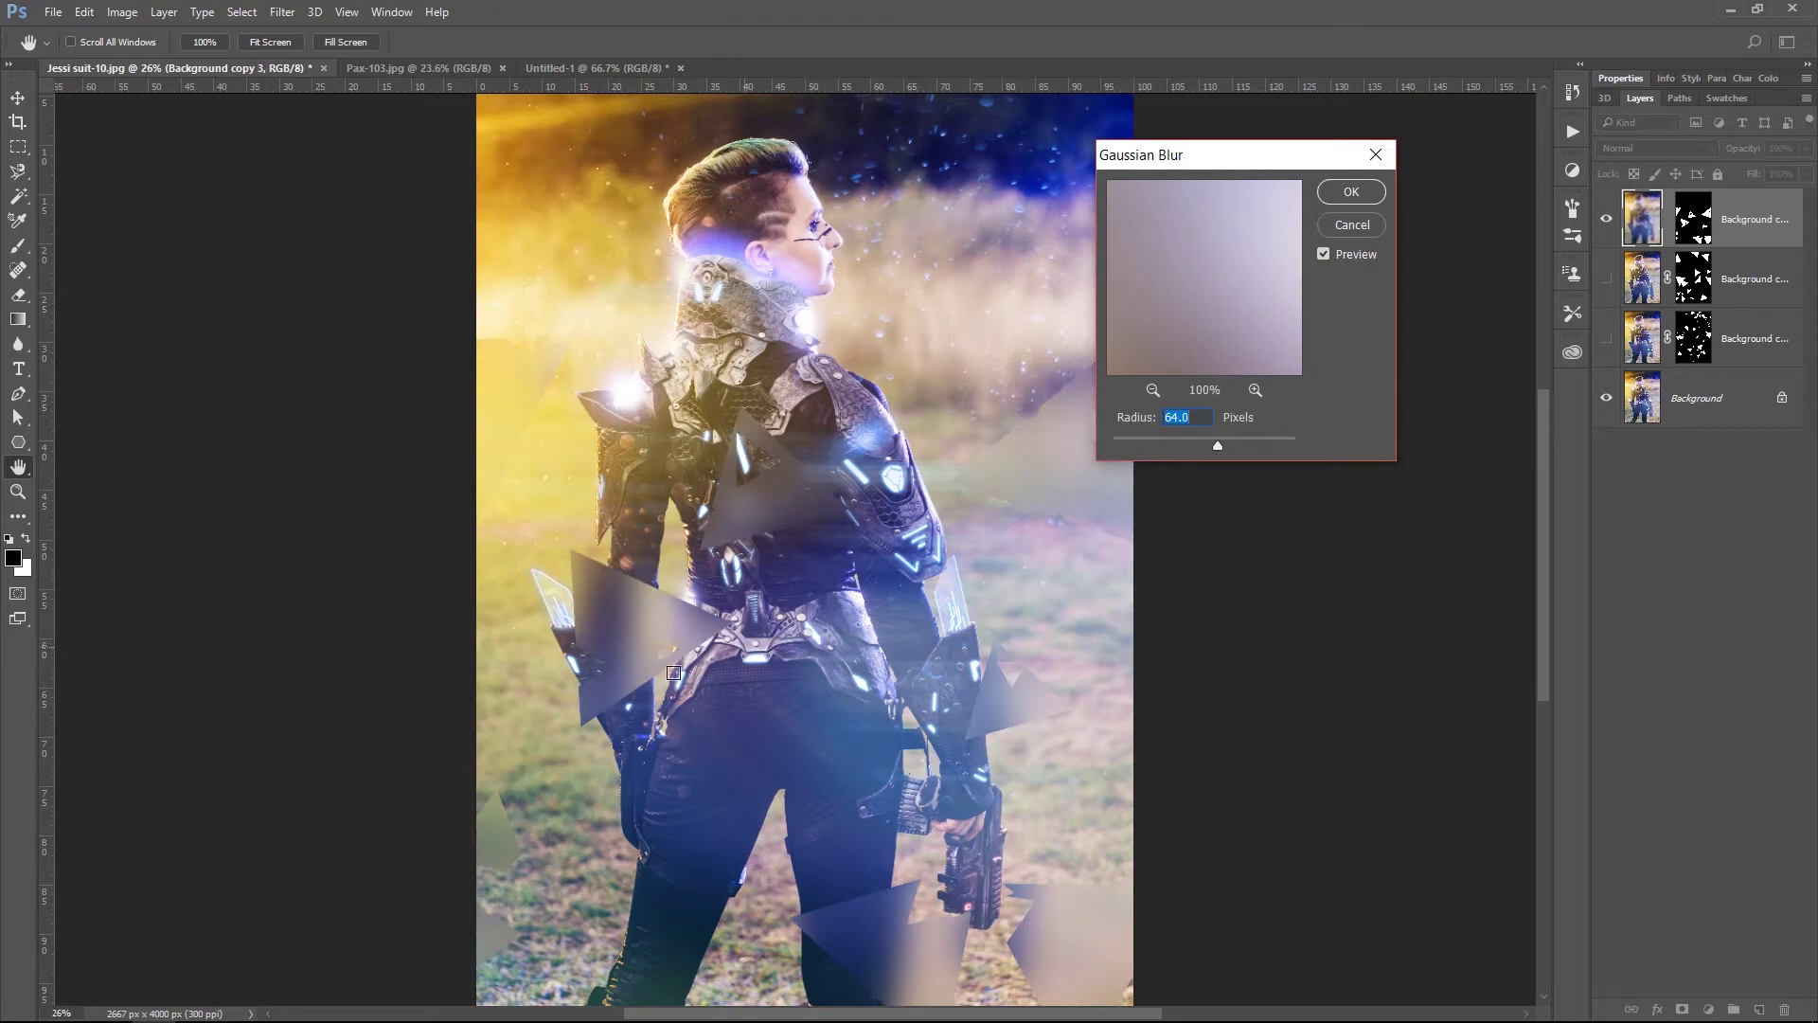
drag(1205, 443, 1191, 443)
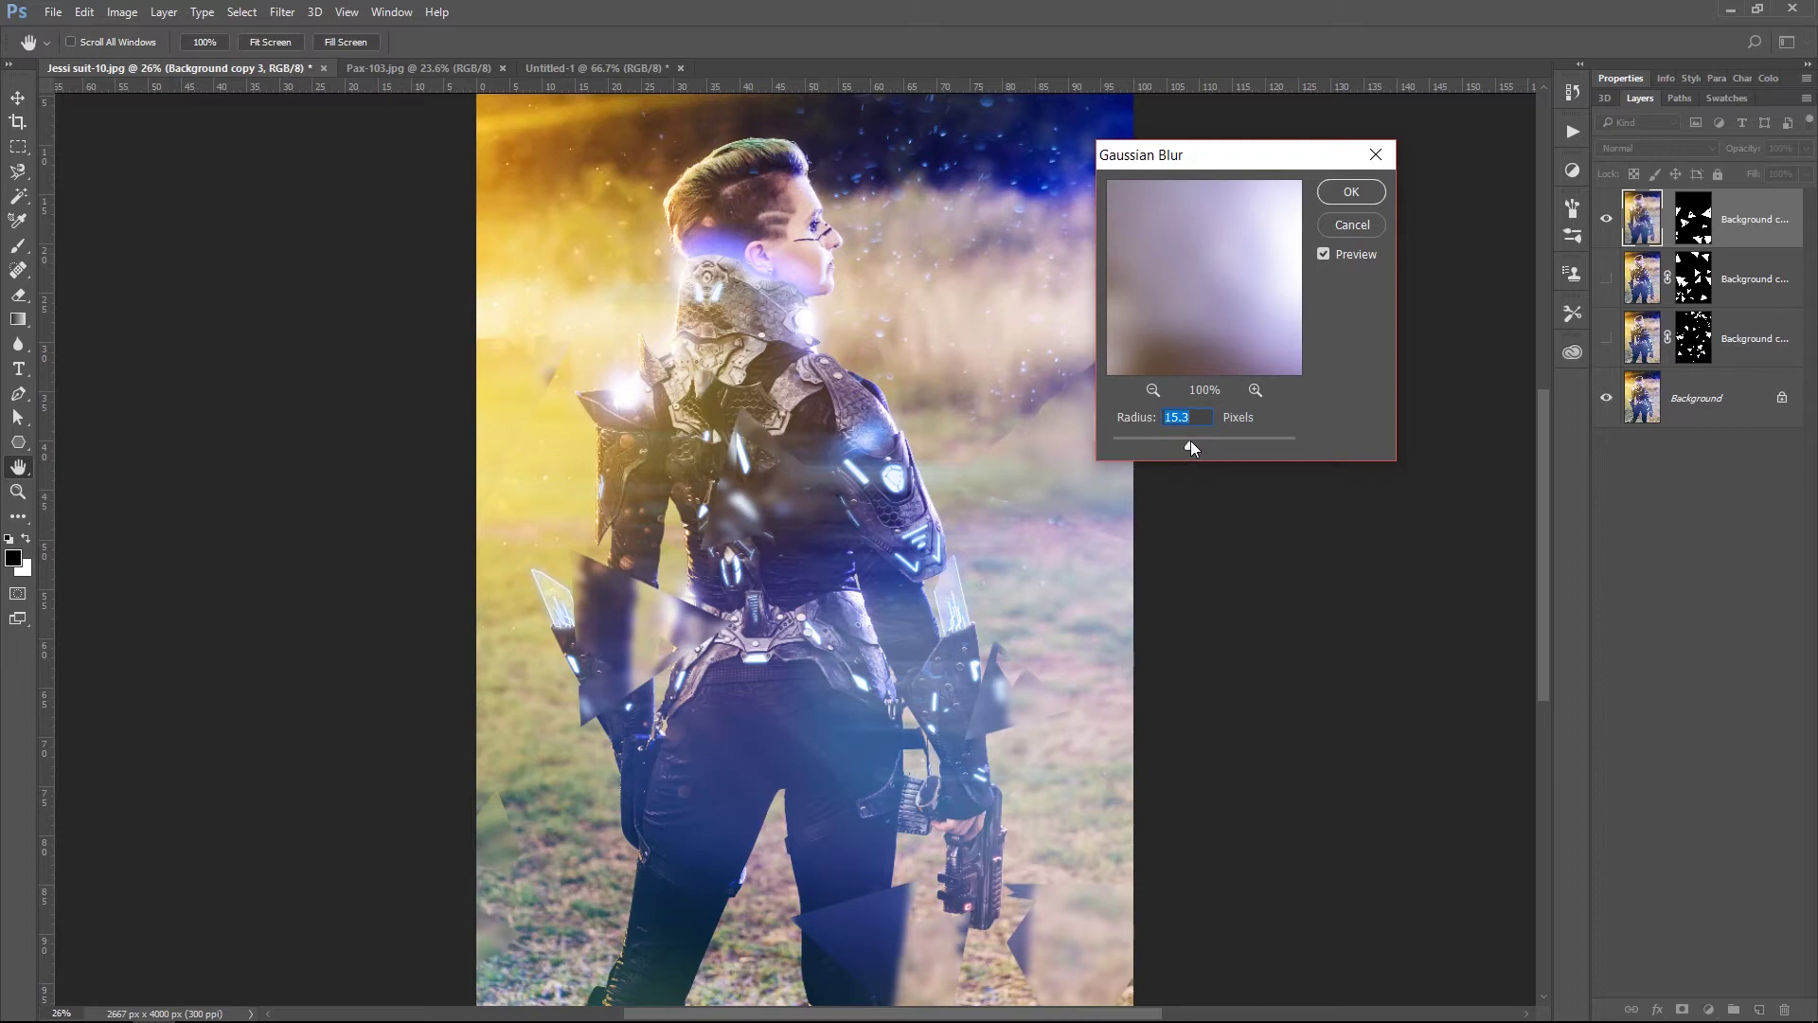
click(1181, 449)
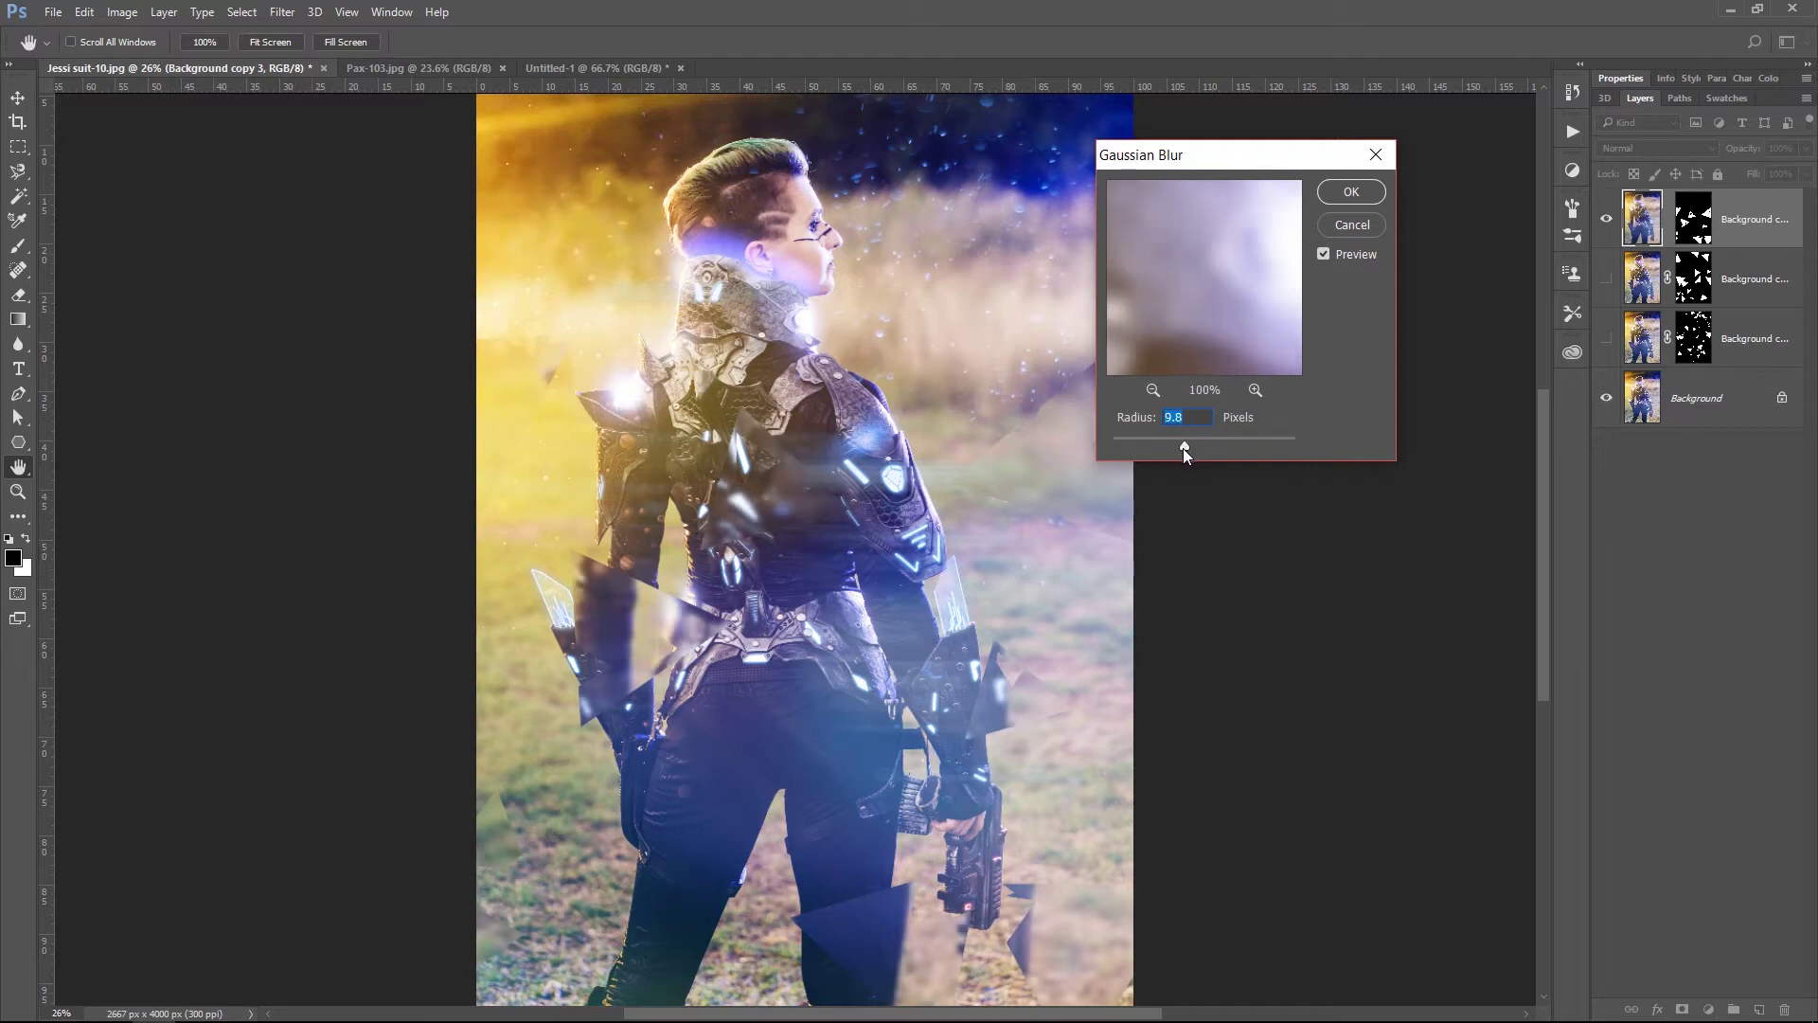
click(1349, 193)
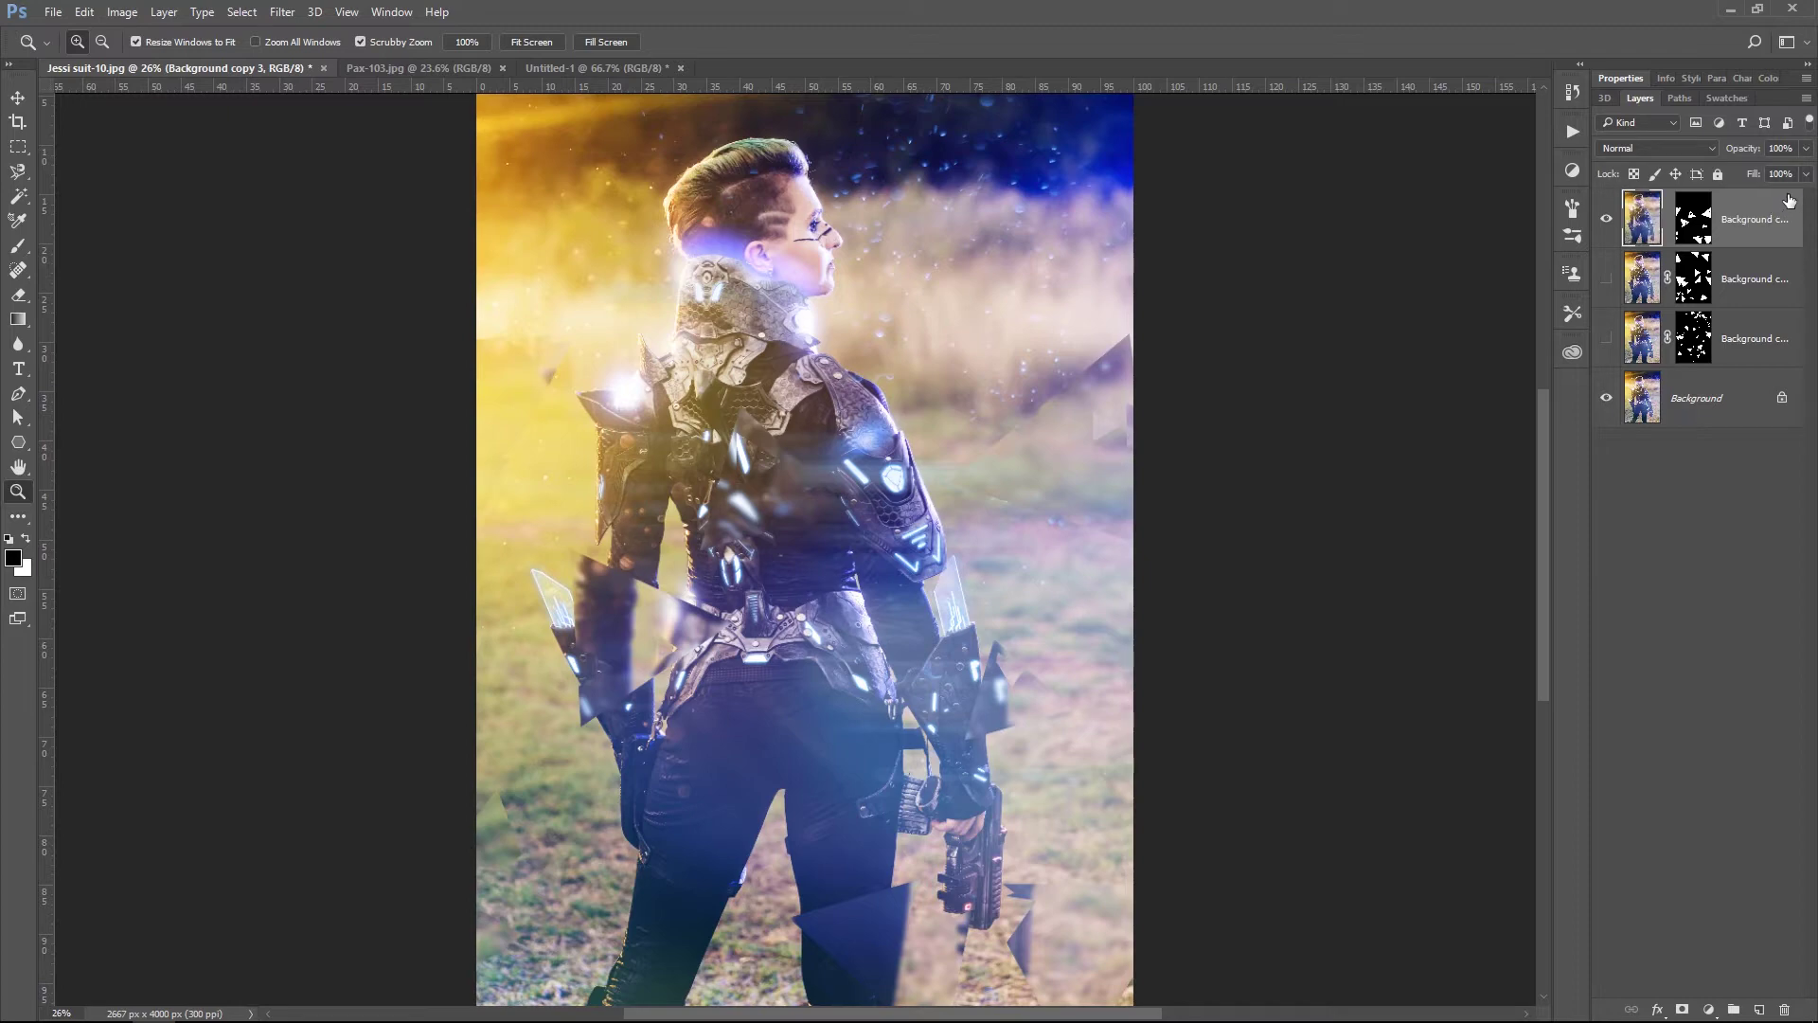
Add a Bevel & Emboss effect to Background copy 3, using the Inner Bevel style with a size of 21 px.
double_click(1725, 227)
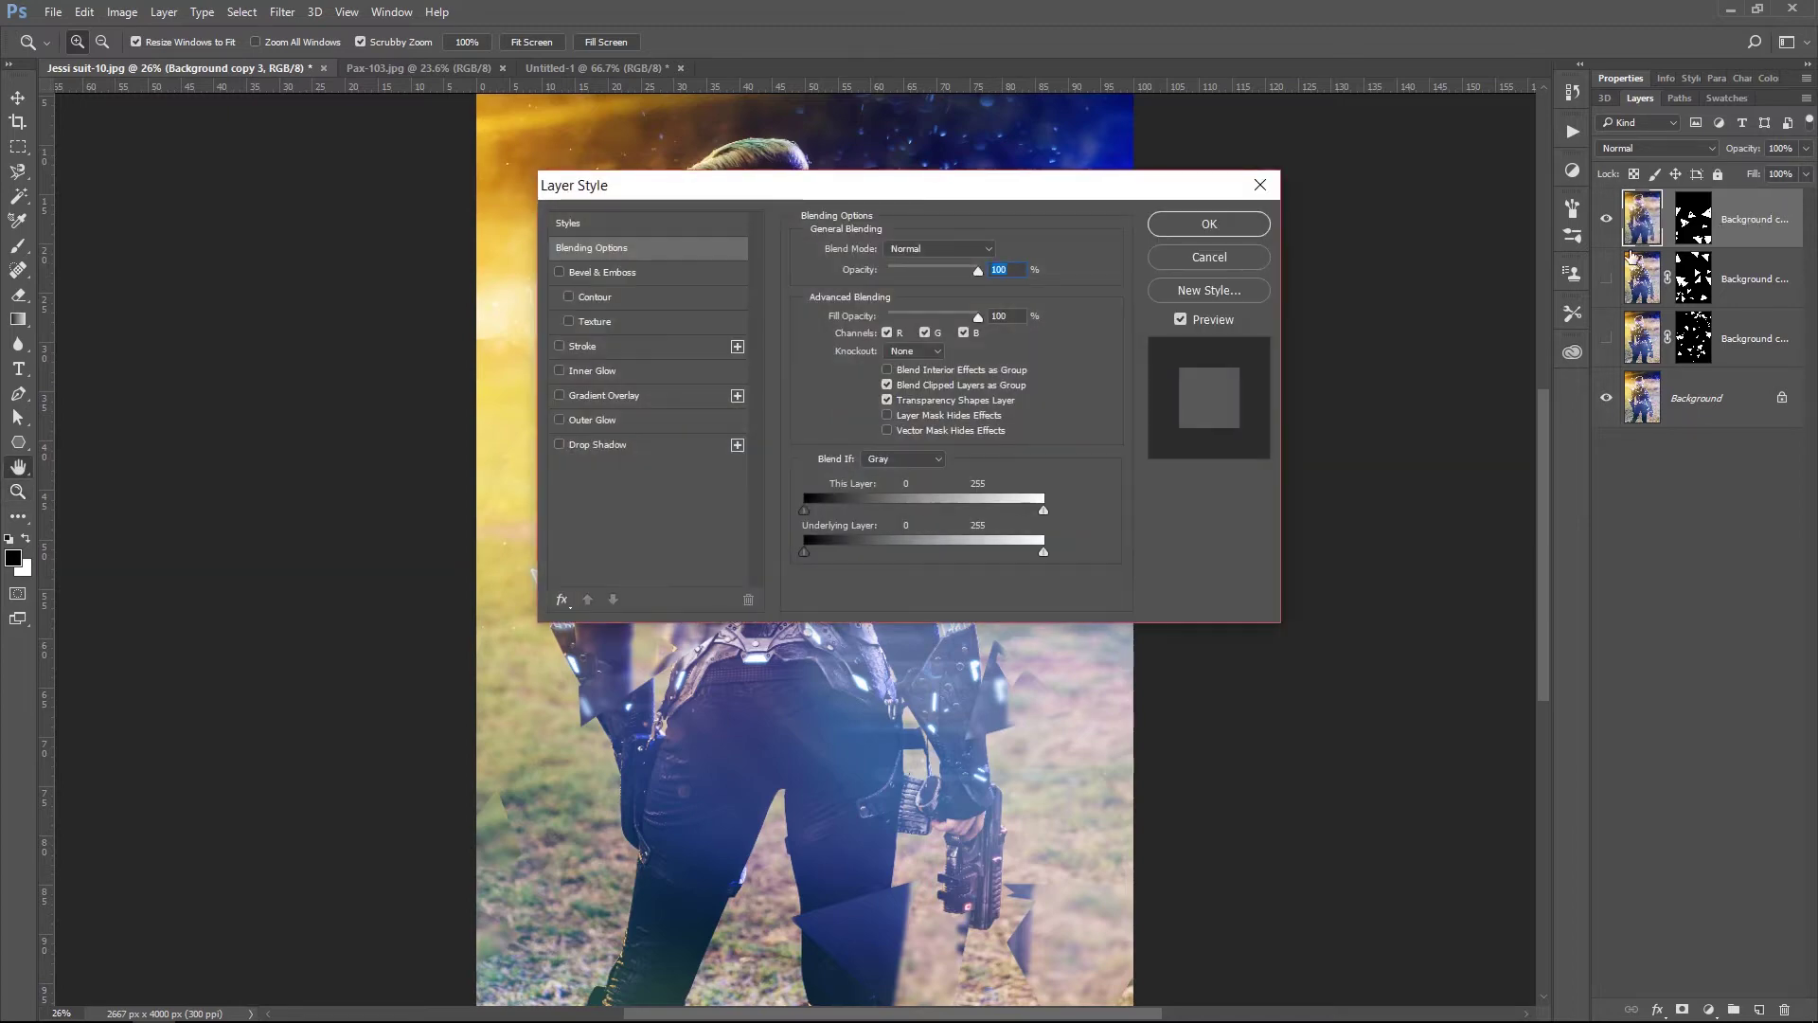
drag(778, 203, 1324, 202)
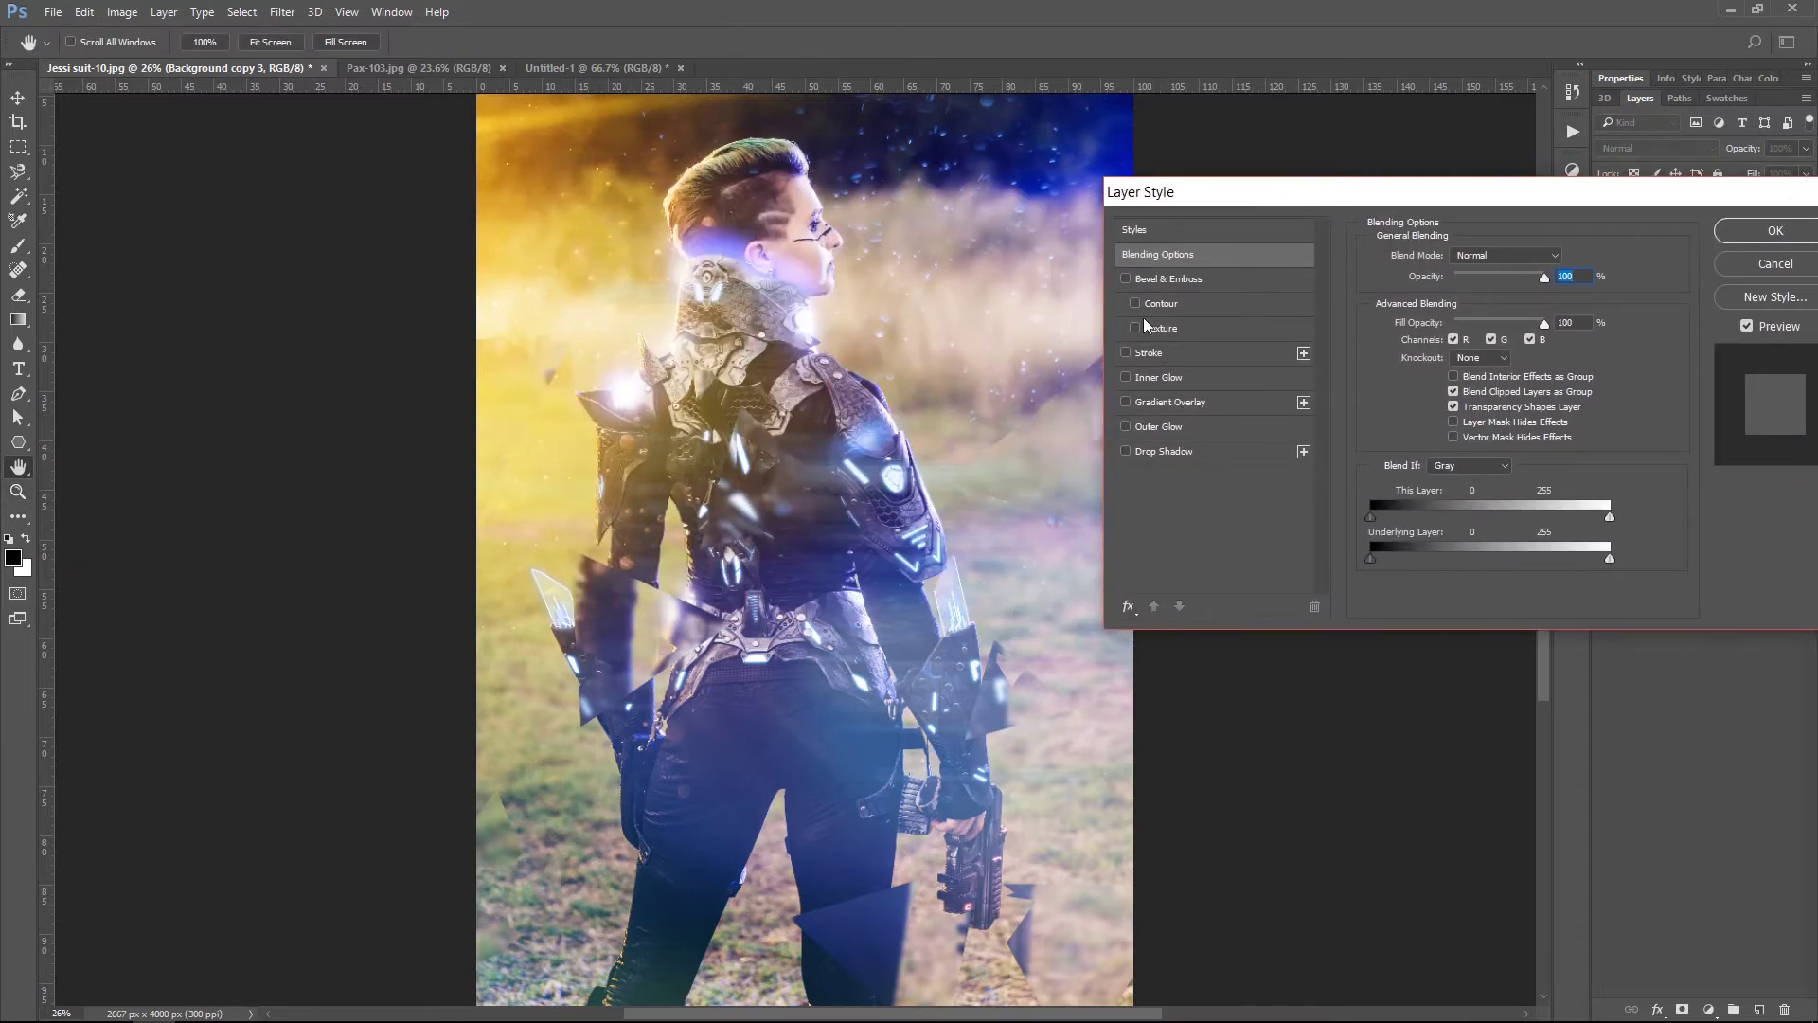
click(1127, 280)
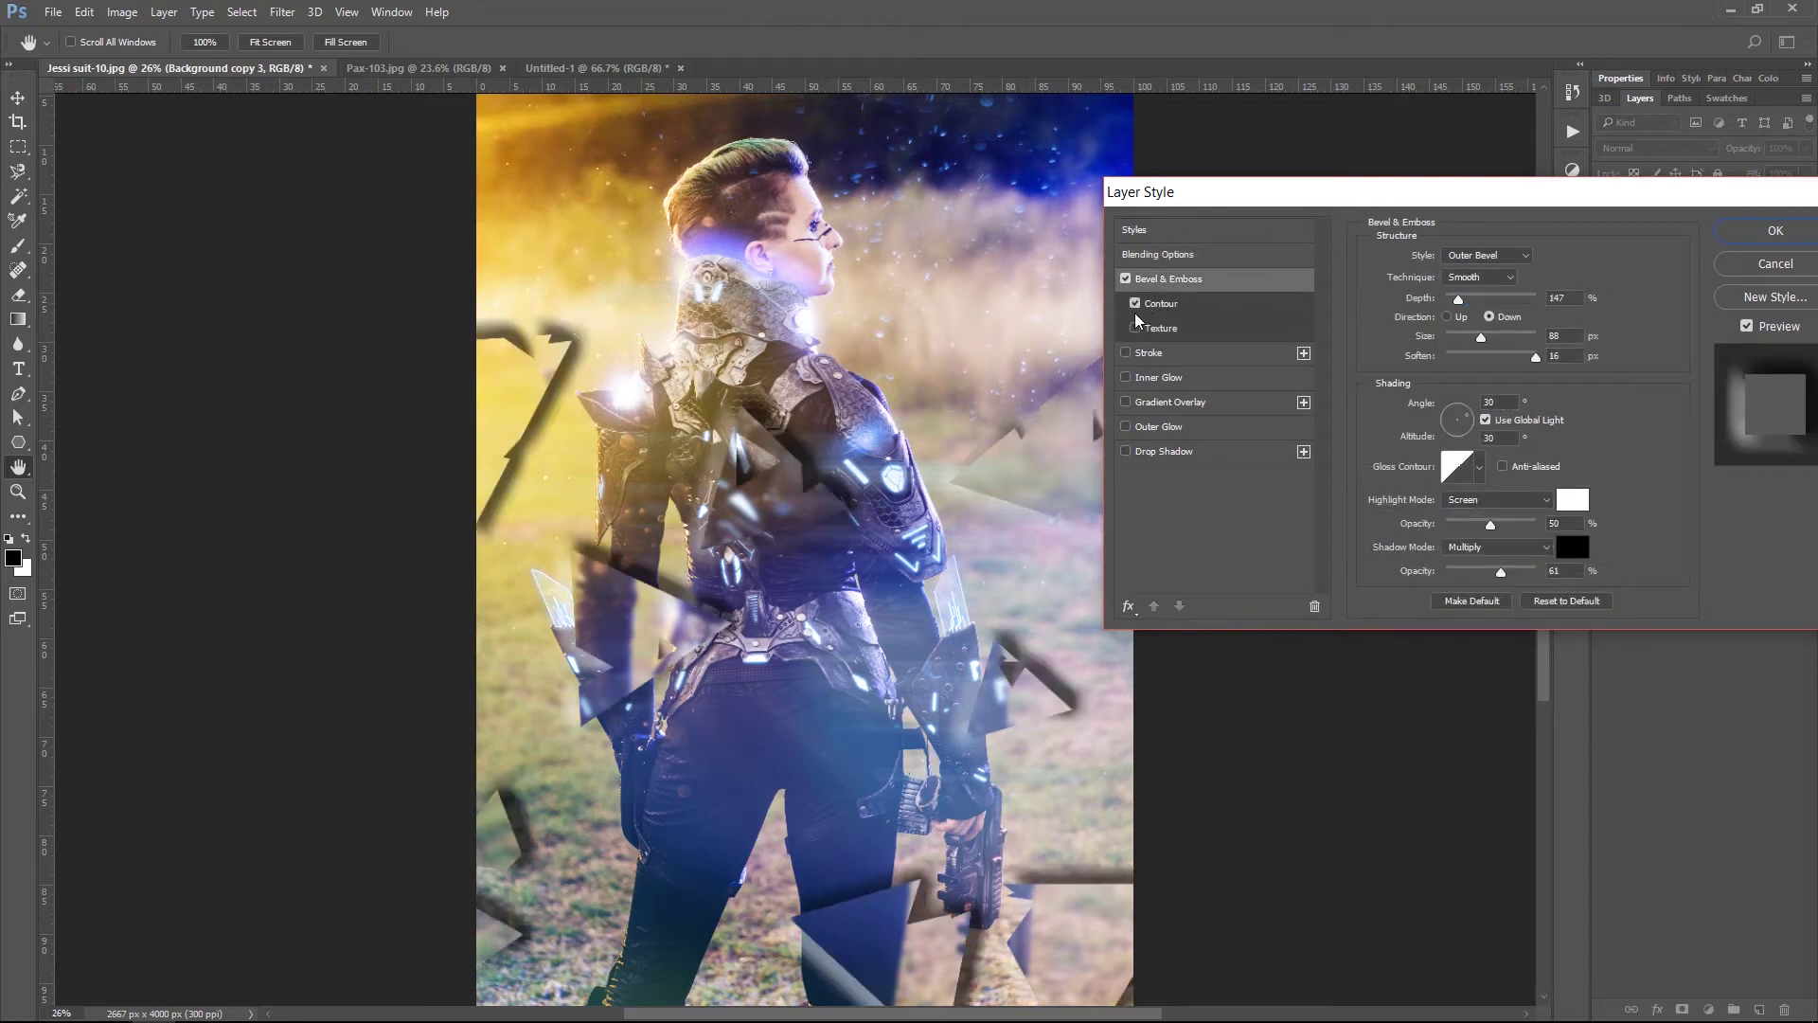
drag(1480, 336, 1459, 336)
click(1485, 254)
click(1493, 283)
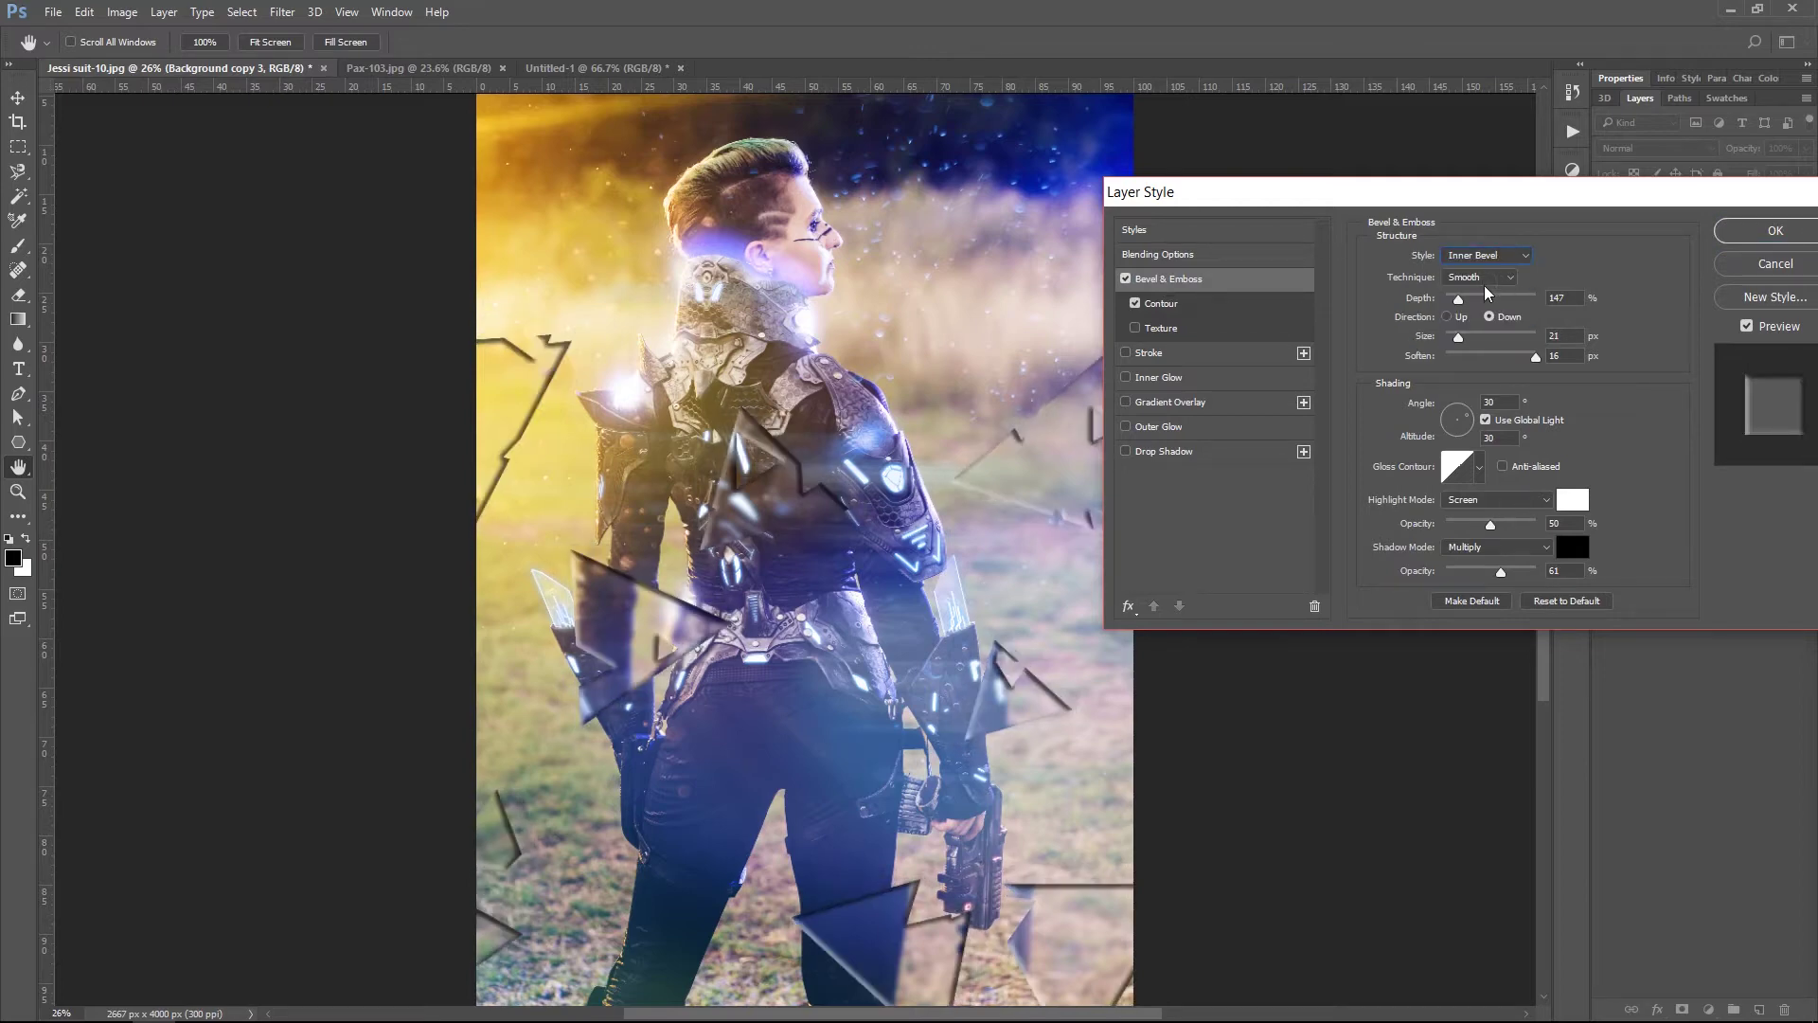
Set the bevel's depth to 230%, size to 59 px, soften to 0 px, highlight opacity to 83% and shadow opacity to 14%.
drag(1513, 301, 1444, 306)
drag(1485, 571, 1458, 572)
drag(1465, 341, 1430, 368)
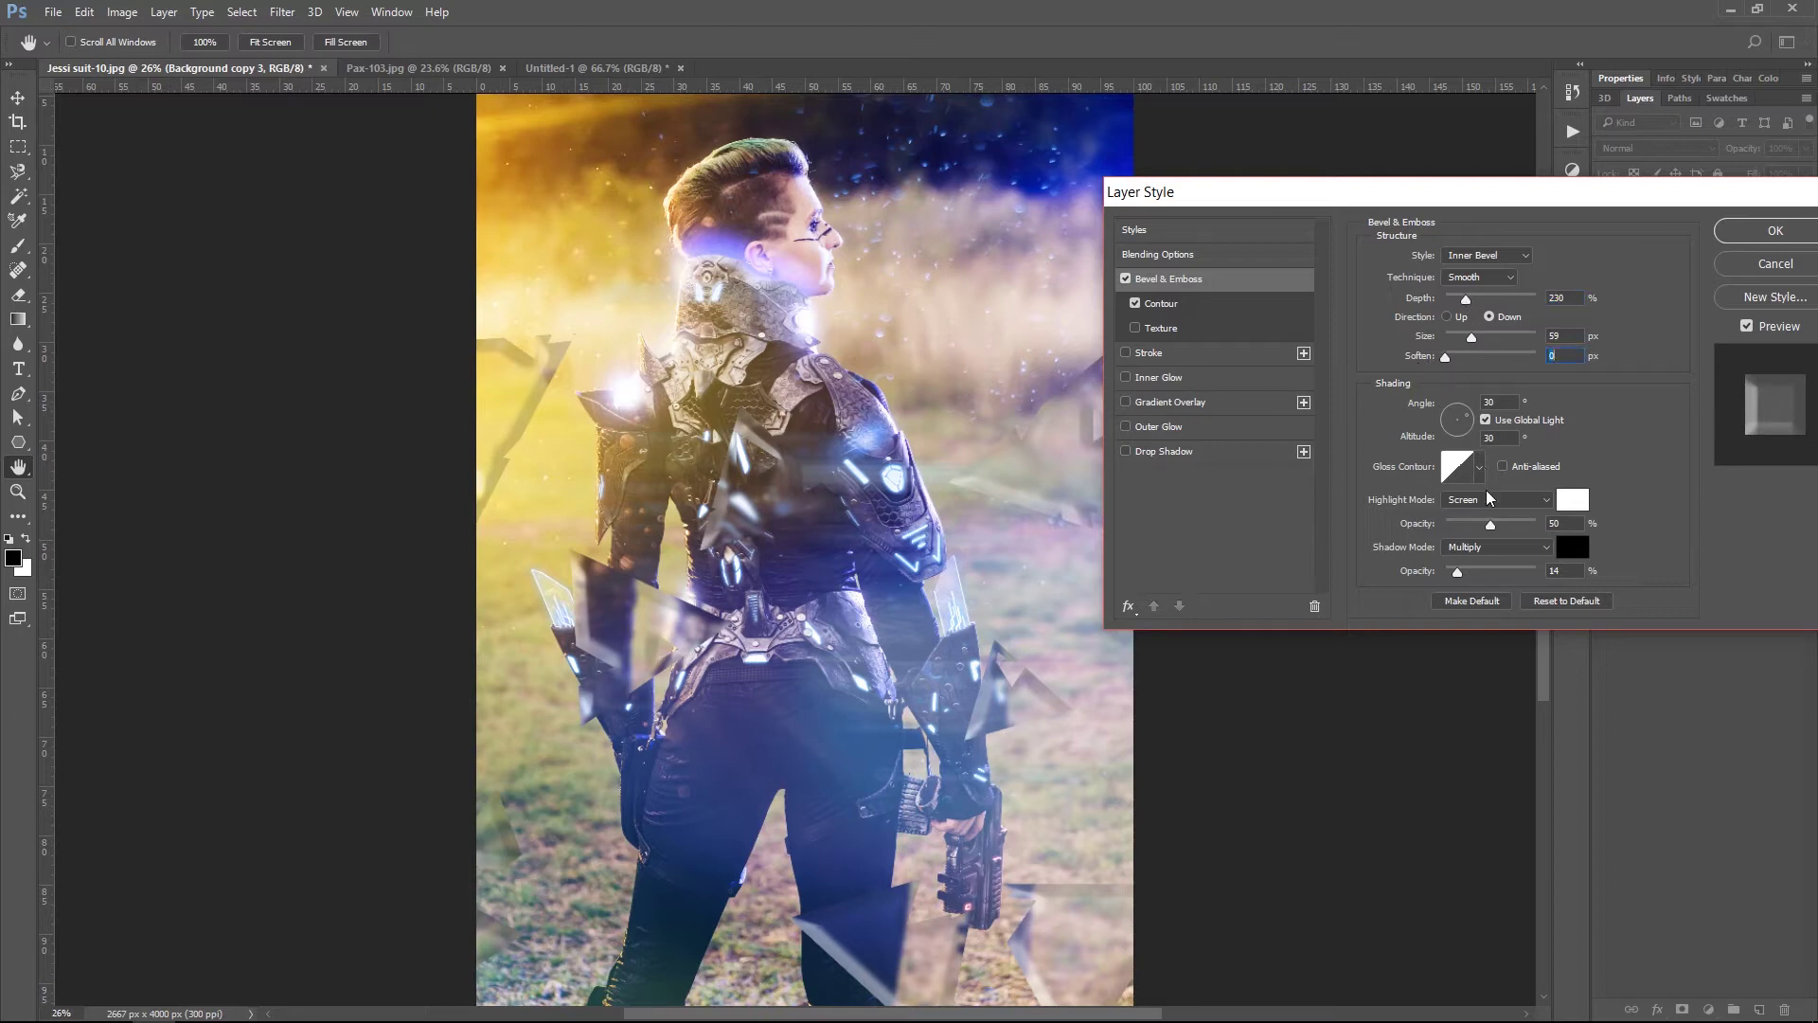
drag(1489, 524, 1521, 521)
drag(1354, 195, 1412, 182)
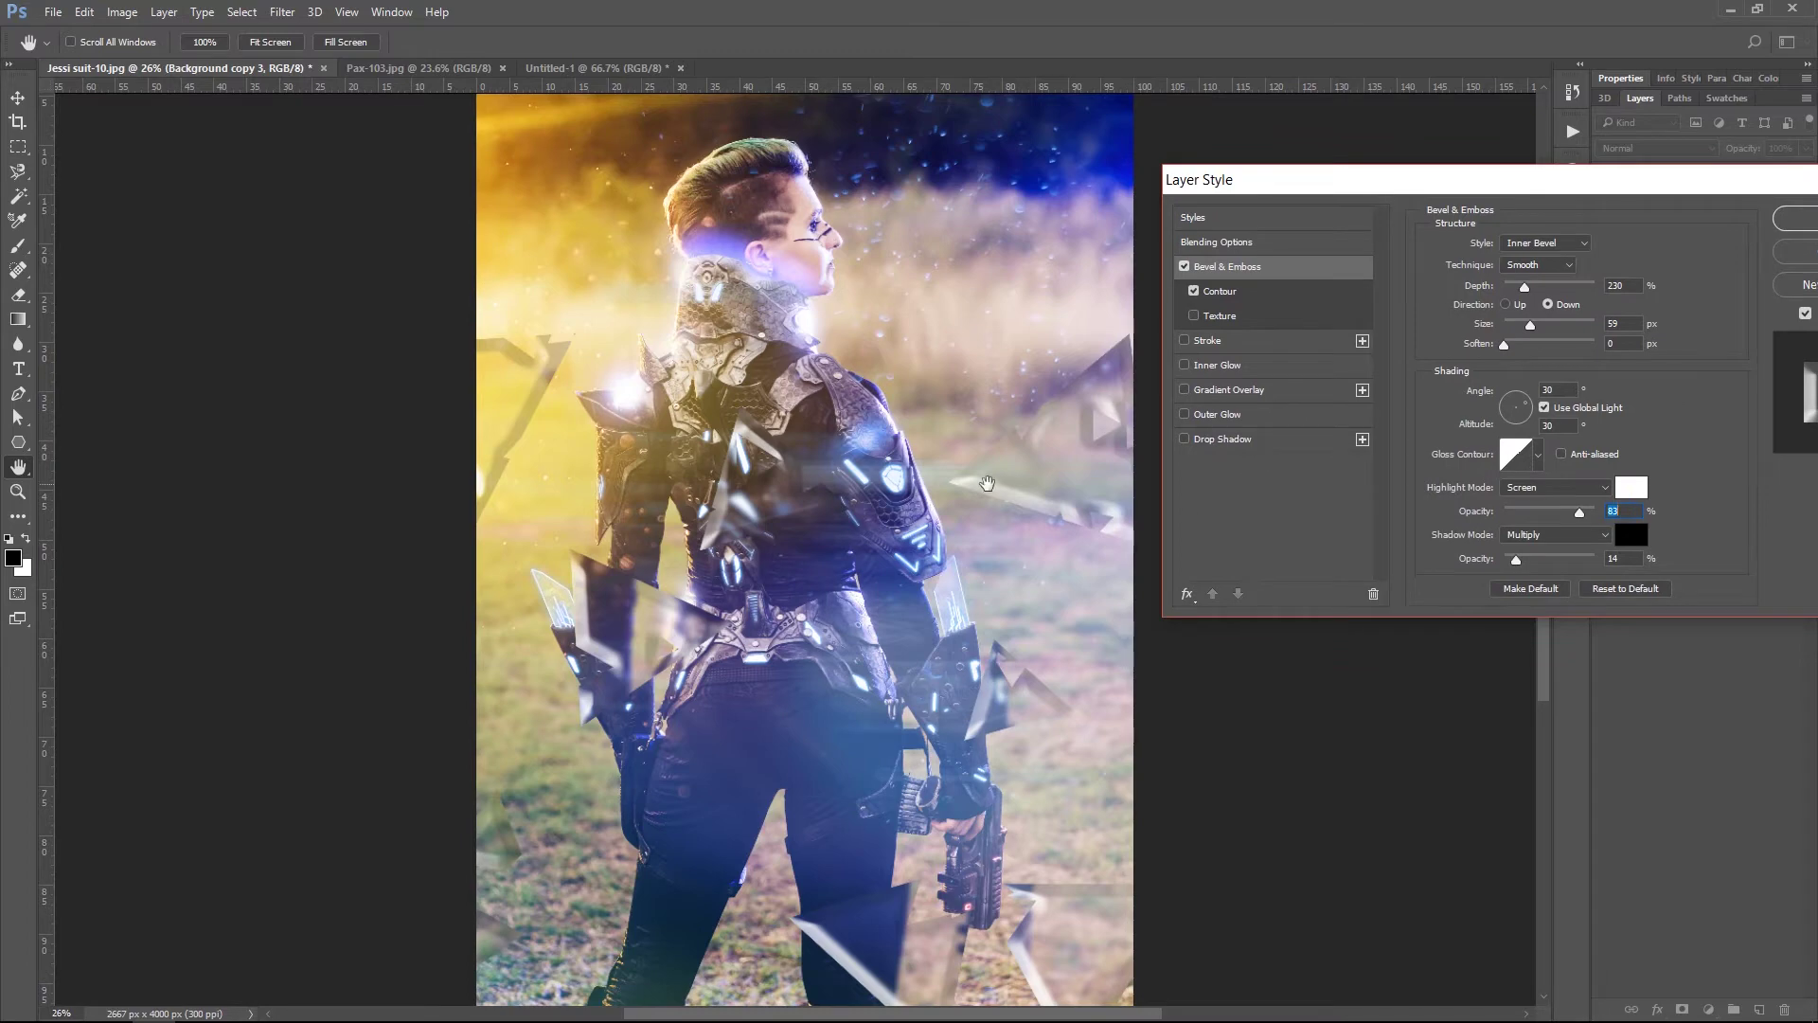
Reduce the bevel size to 32 px and set its light angle to 131° and altitude to 32°.
drag(1523, 286, 1522, 326)
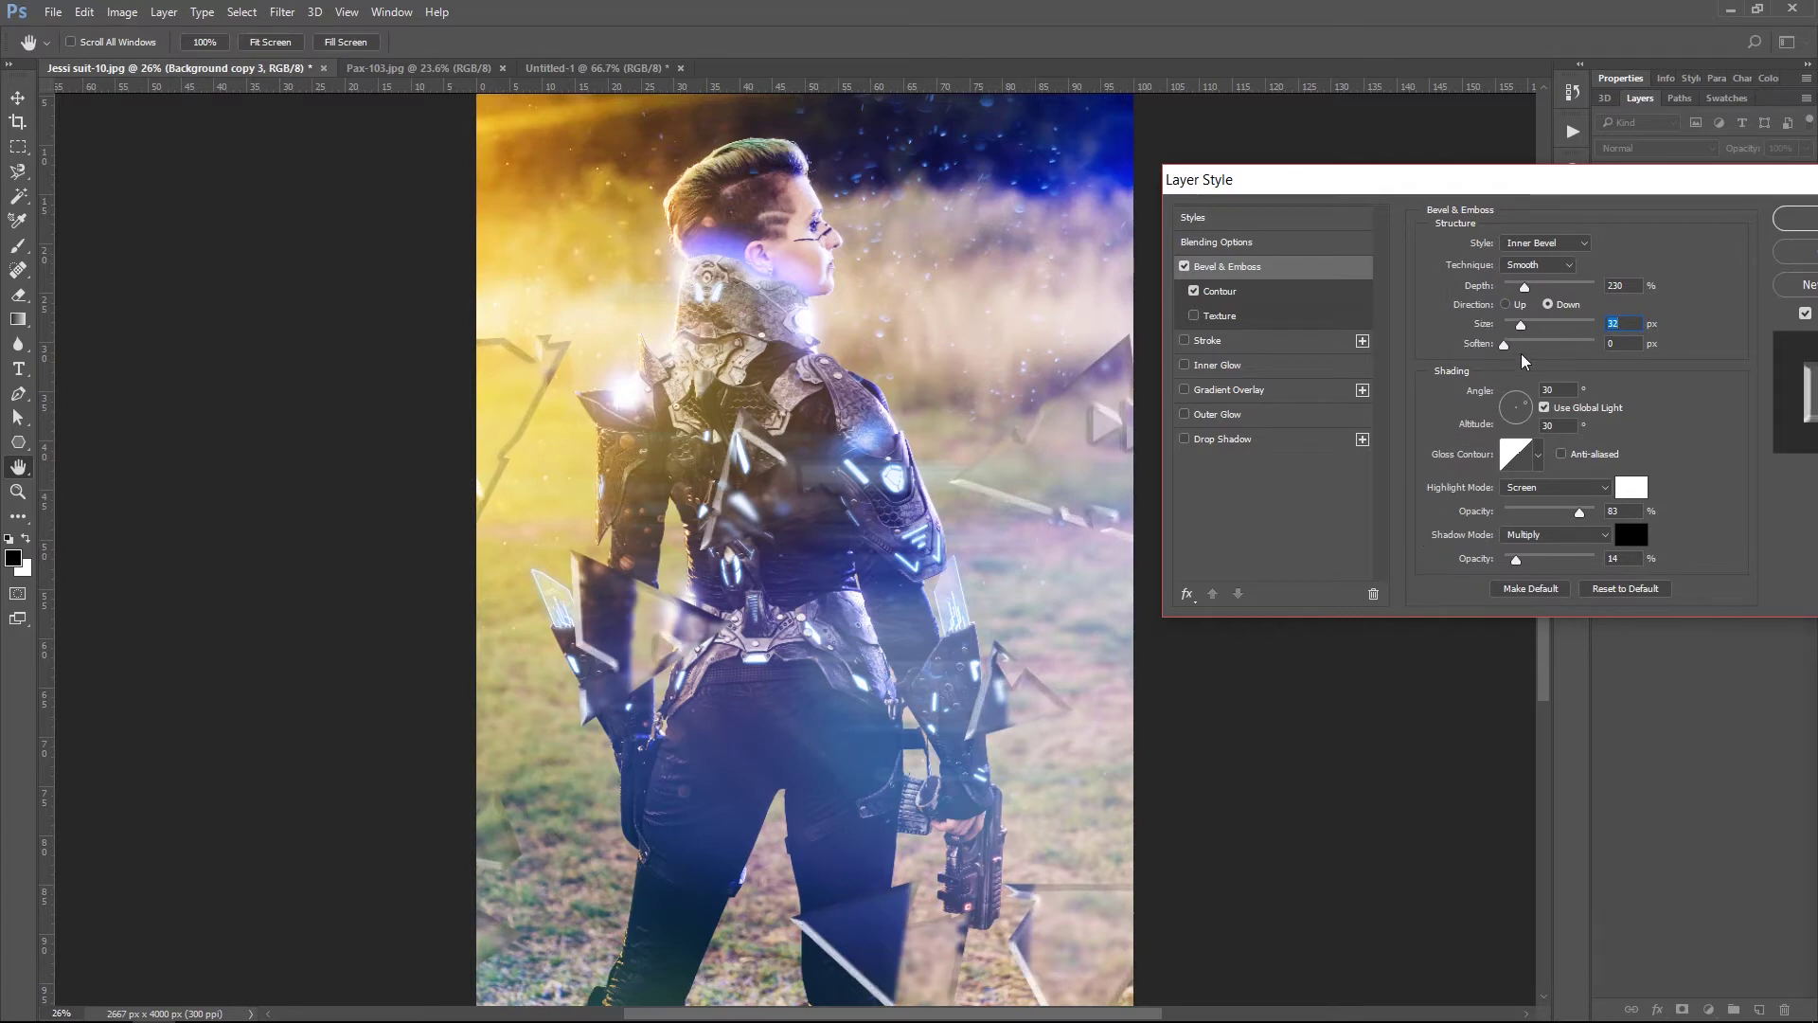
mouse_move(1522, 416)
mouse_down()
mouse_move(1509, 406)
mouse_move(1513, 423)
mouse_up()
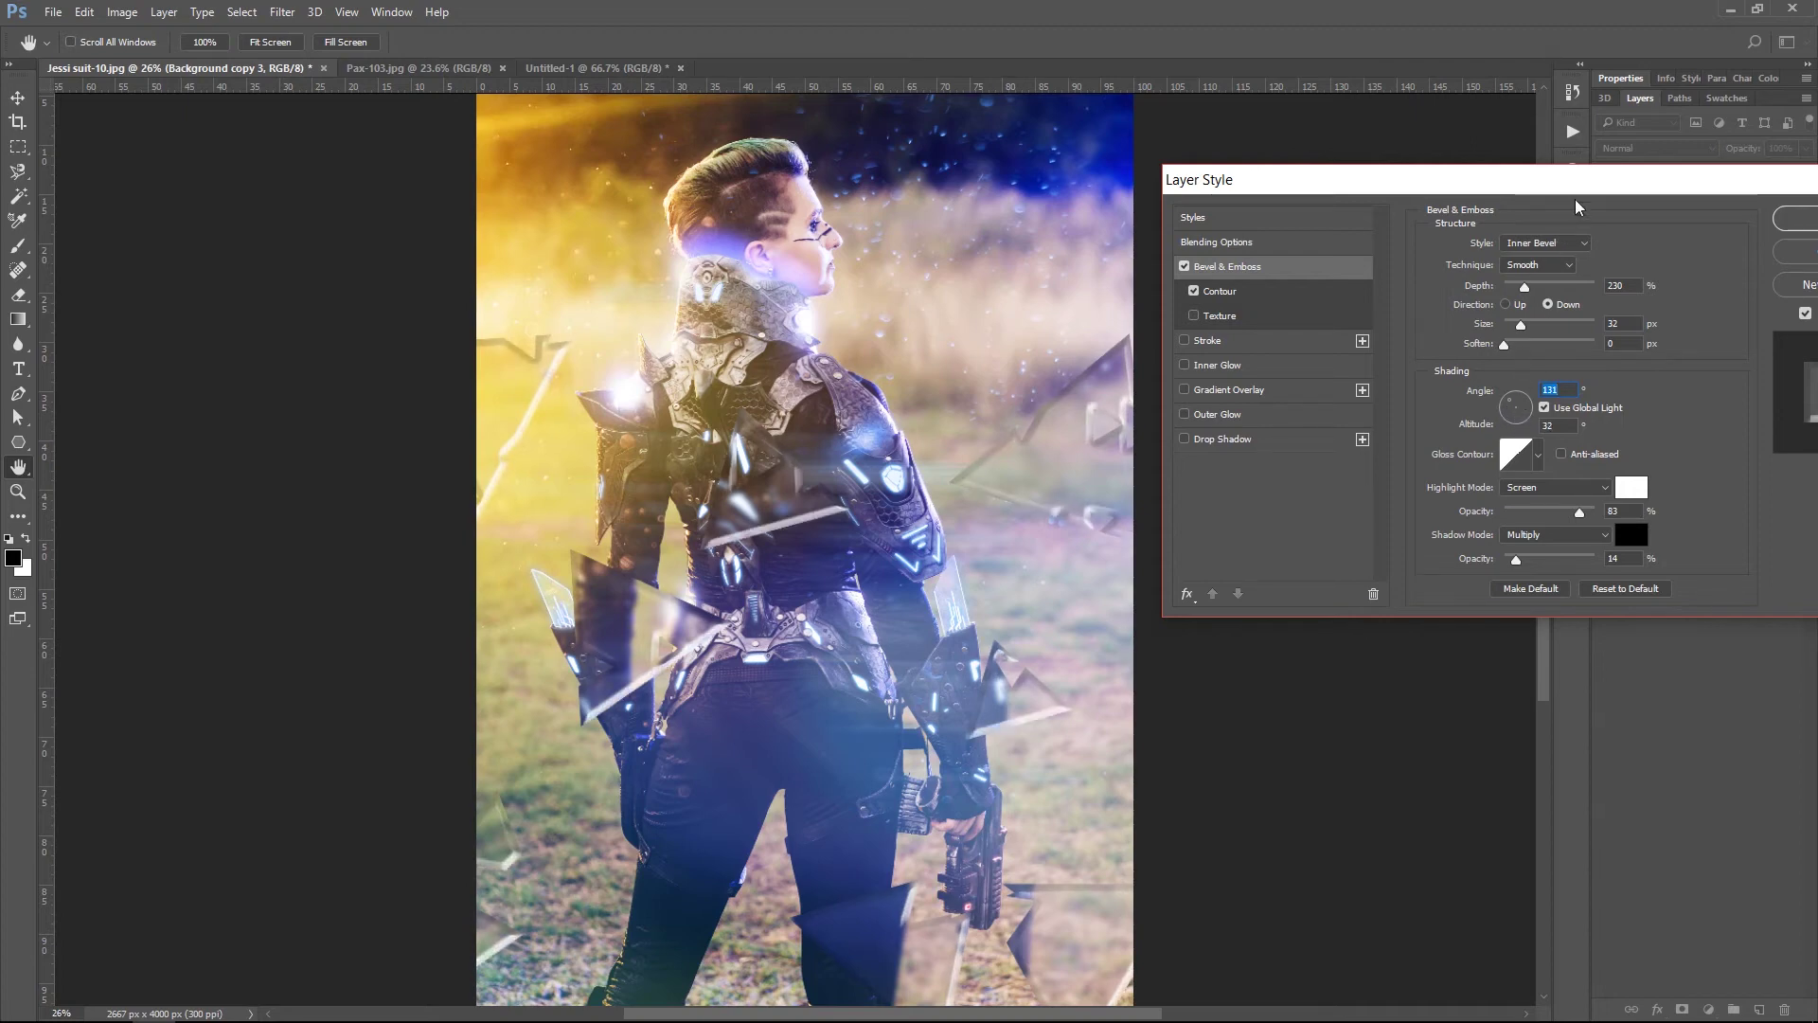
drag(1586, 182, 1373, 234)
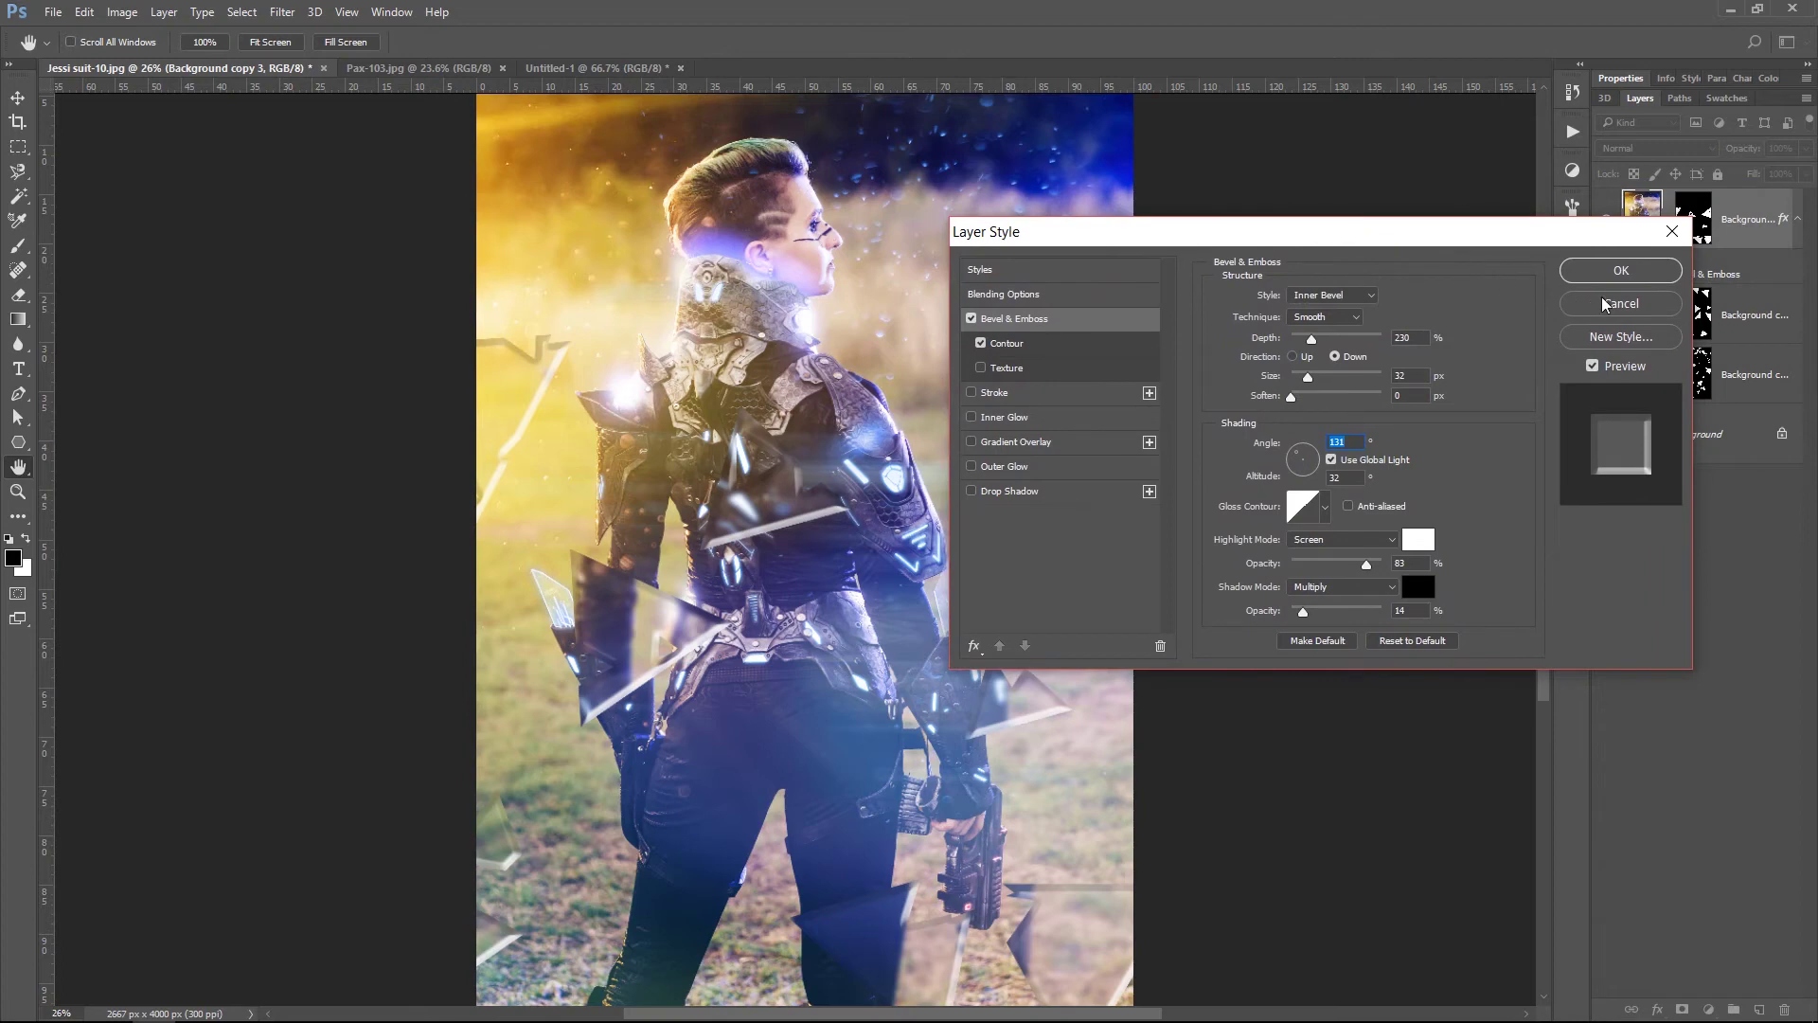
drag(1086, 229, 1269, 240)
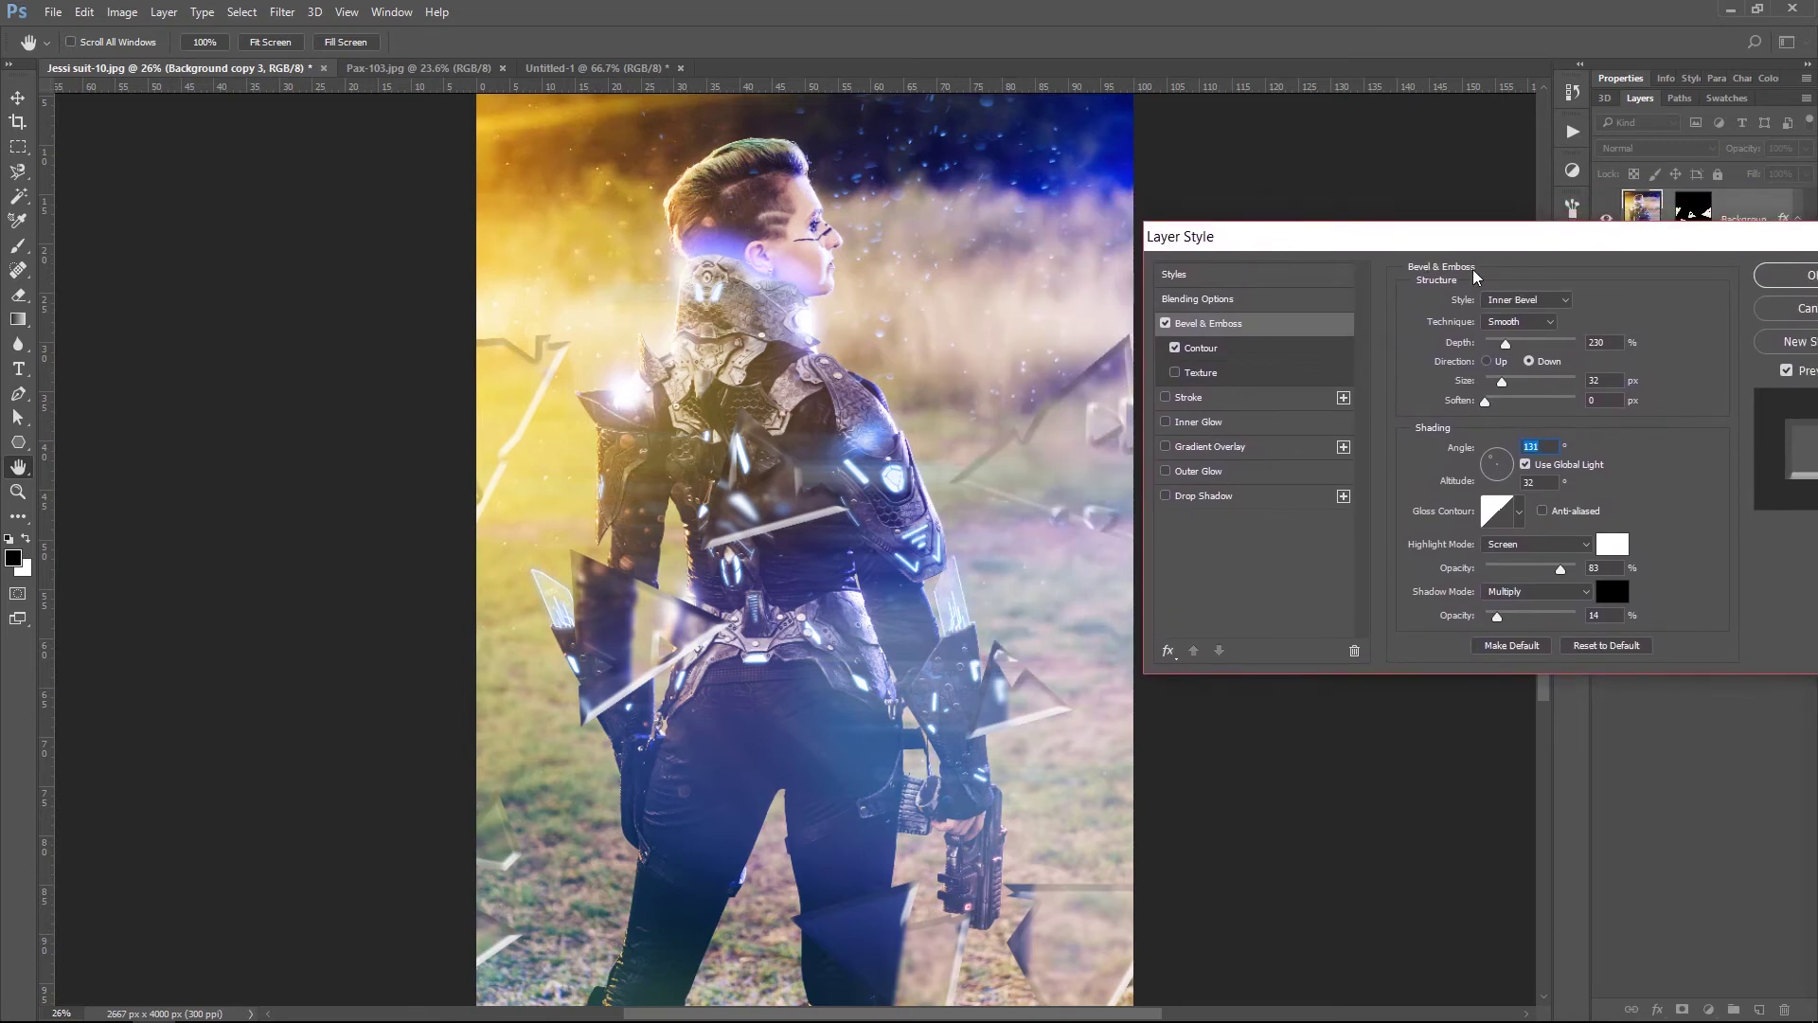
drag(1596, 243, 1501, 255)
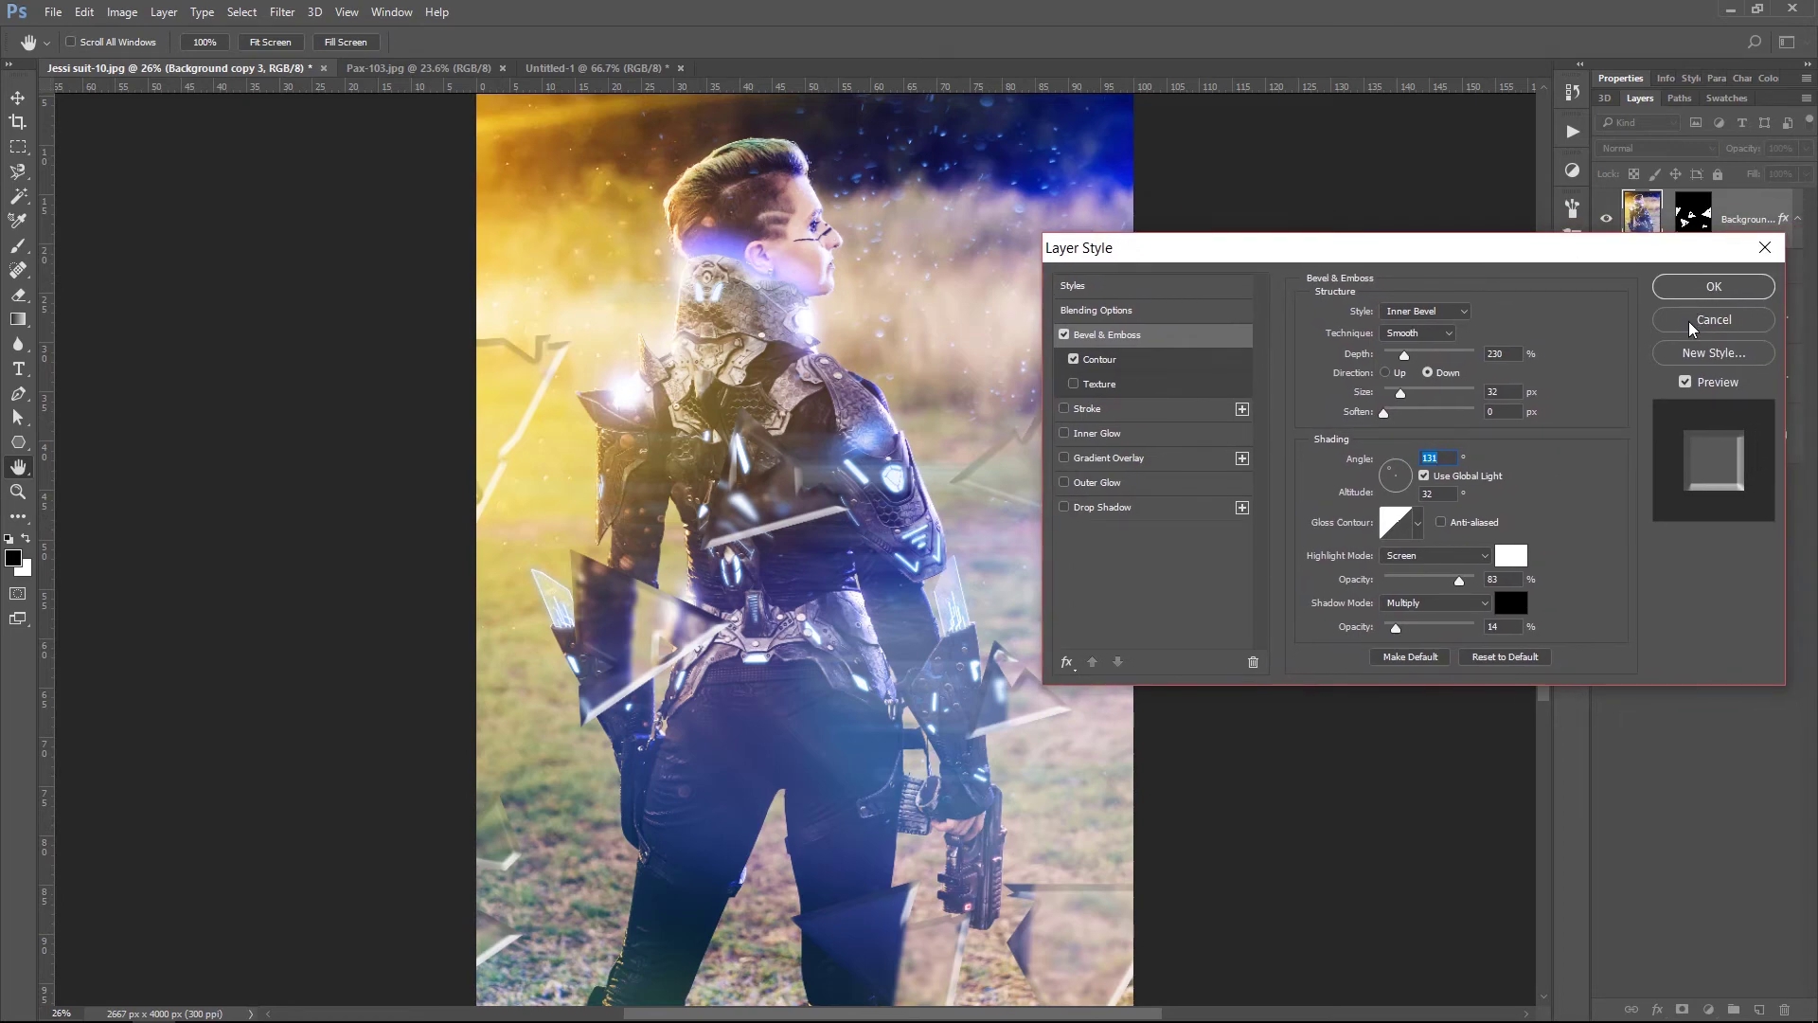